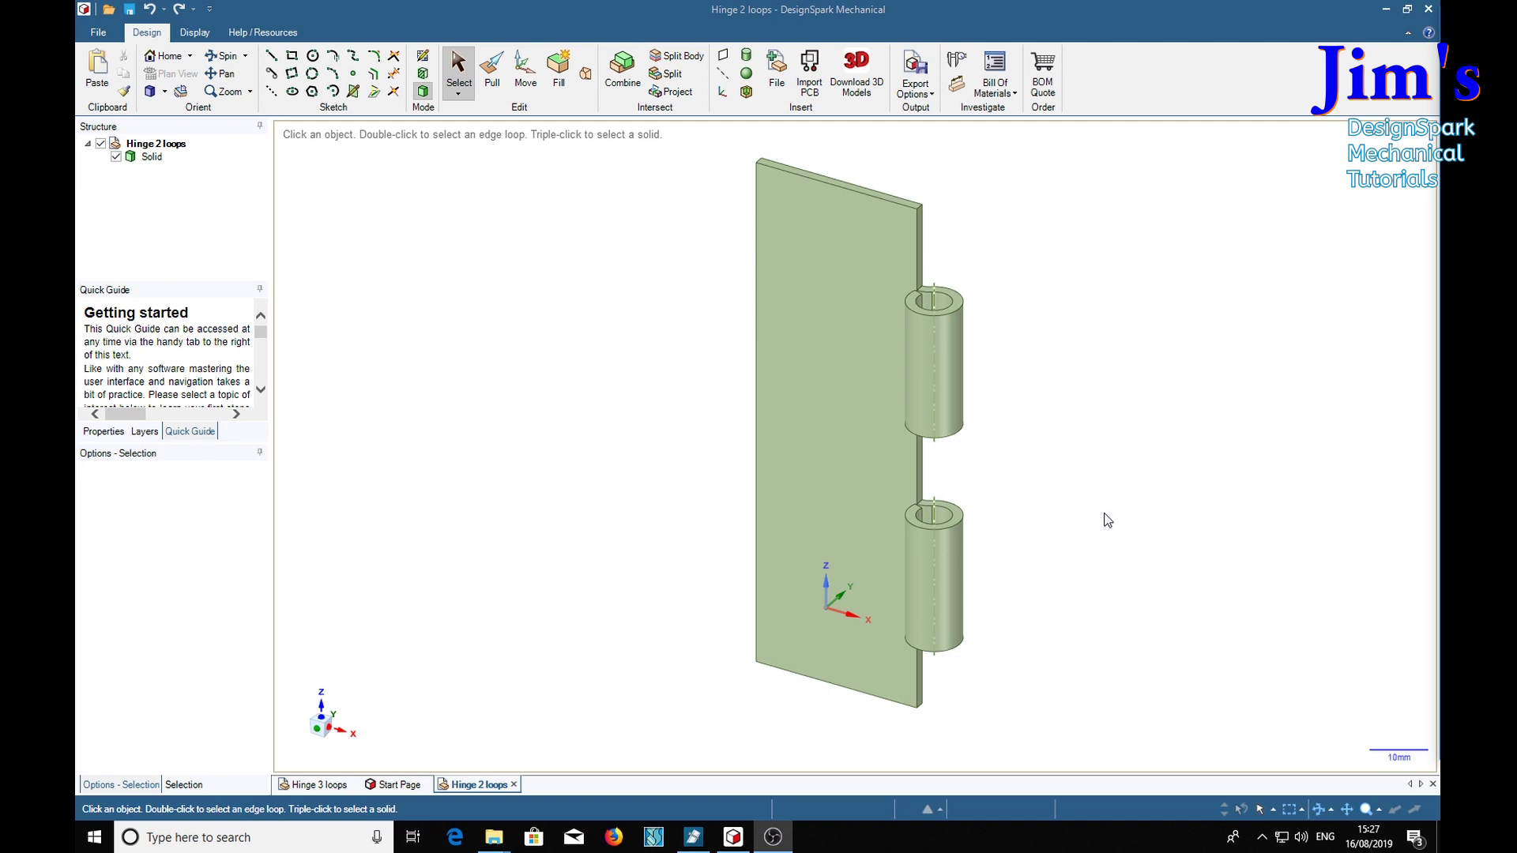
Begin a new blank design from the open Hinge 2 loops window.
{"action": "key", "text": "ctrl"}
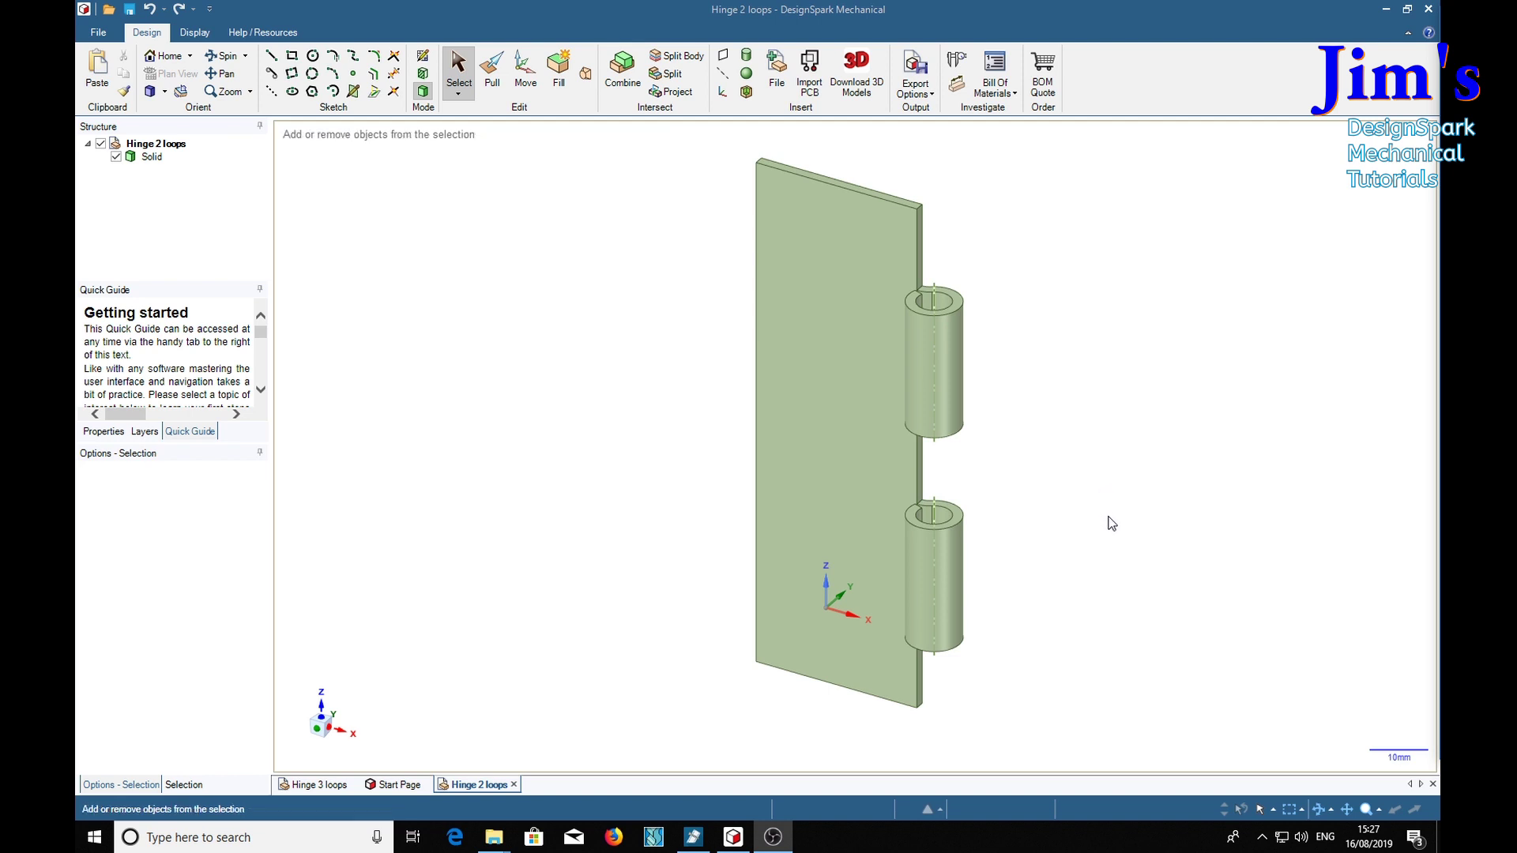
In a new Design1, sketch a 6 mm diameter circle at the origin in Plan View.
{"action": "key", "text": "ctrl+n"}
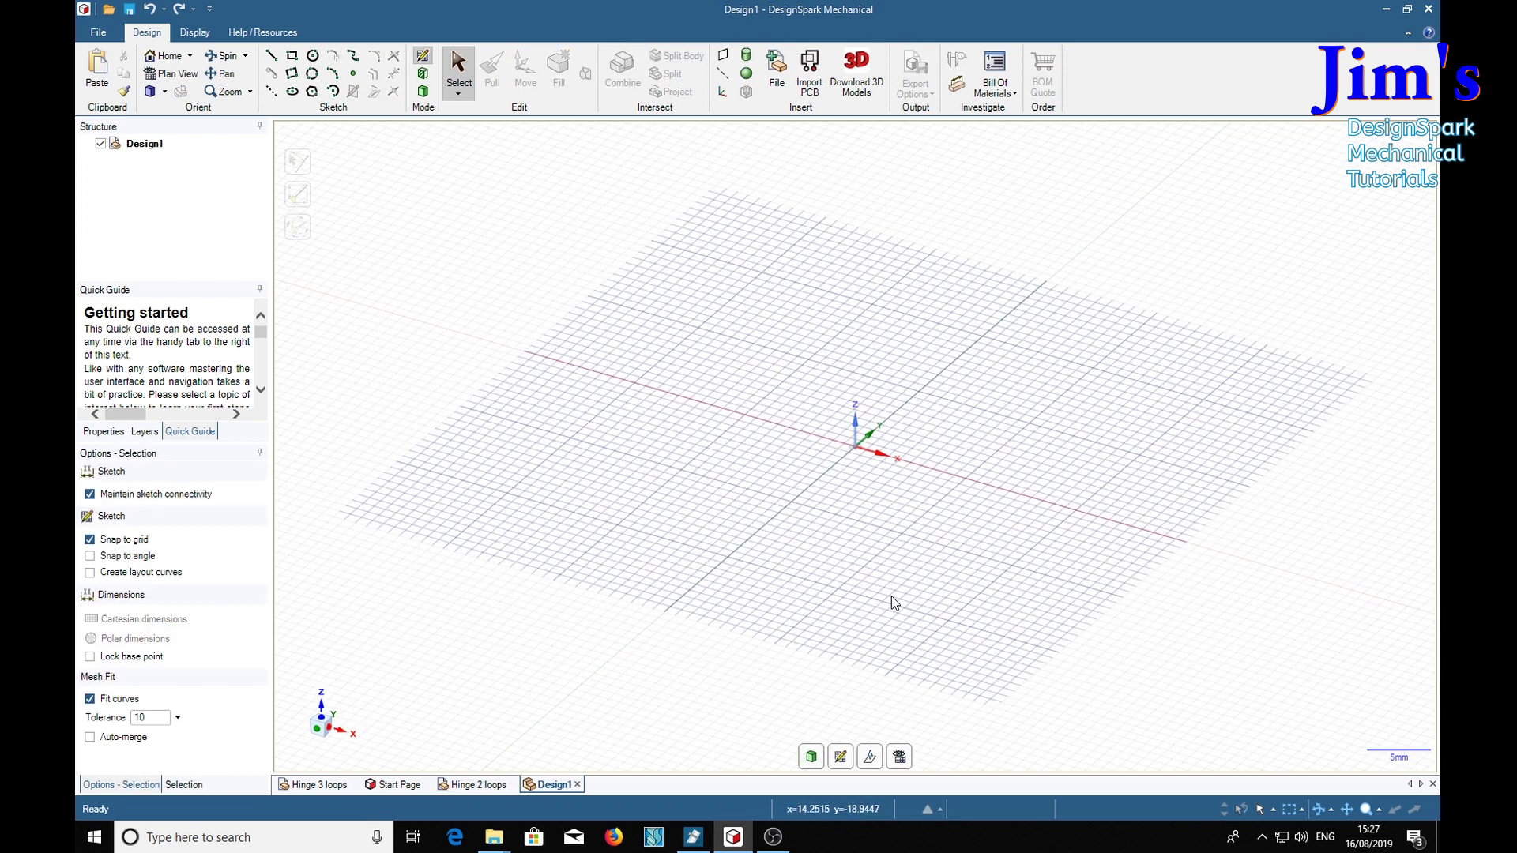
{"action": "key", "text": "v"}
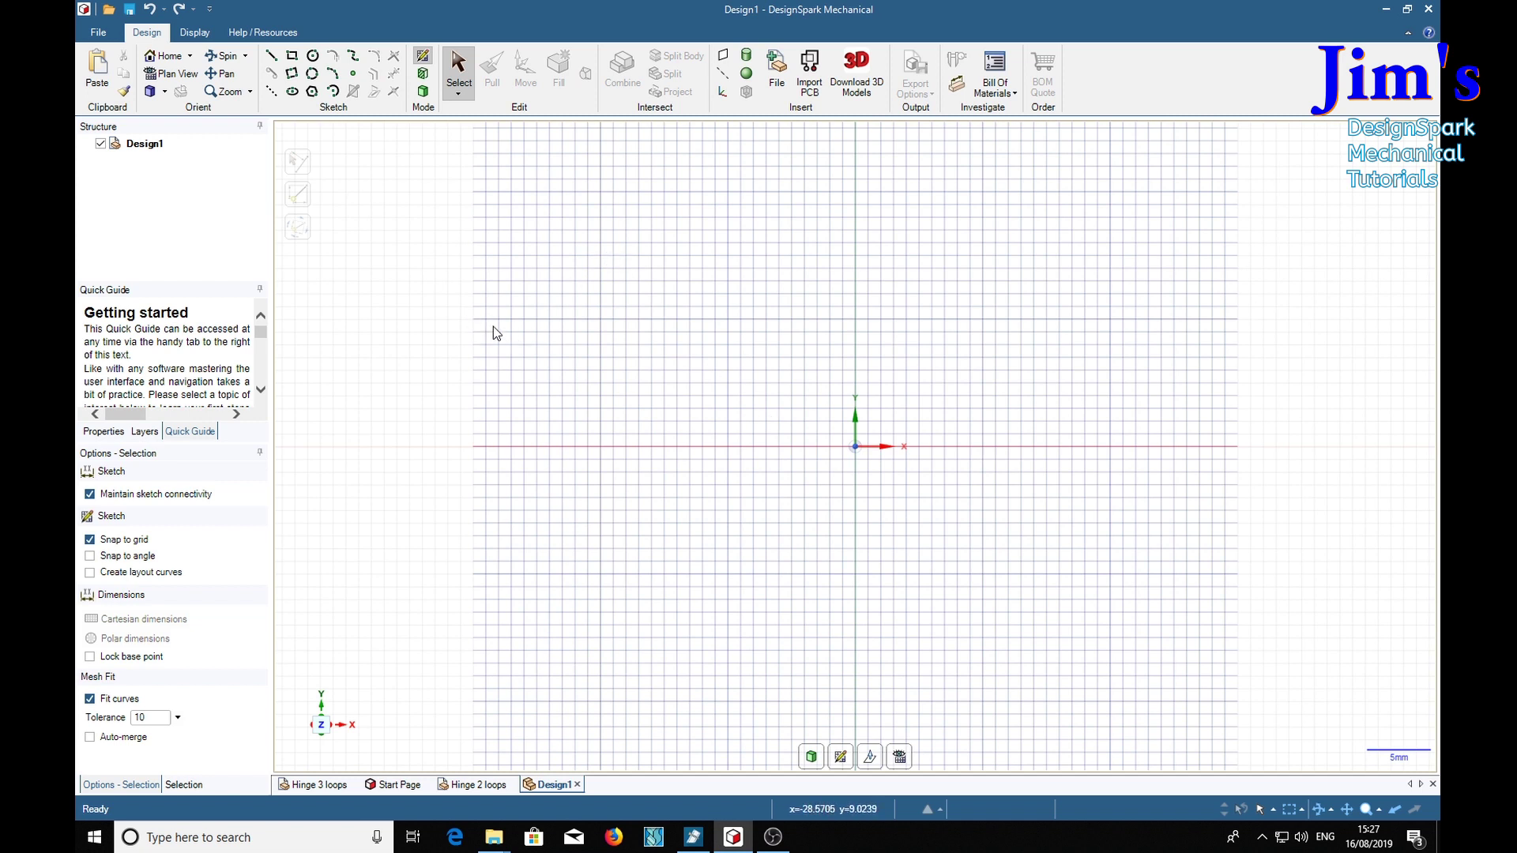
{"action": "left_click", "coordinate": [313, 55]}
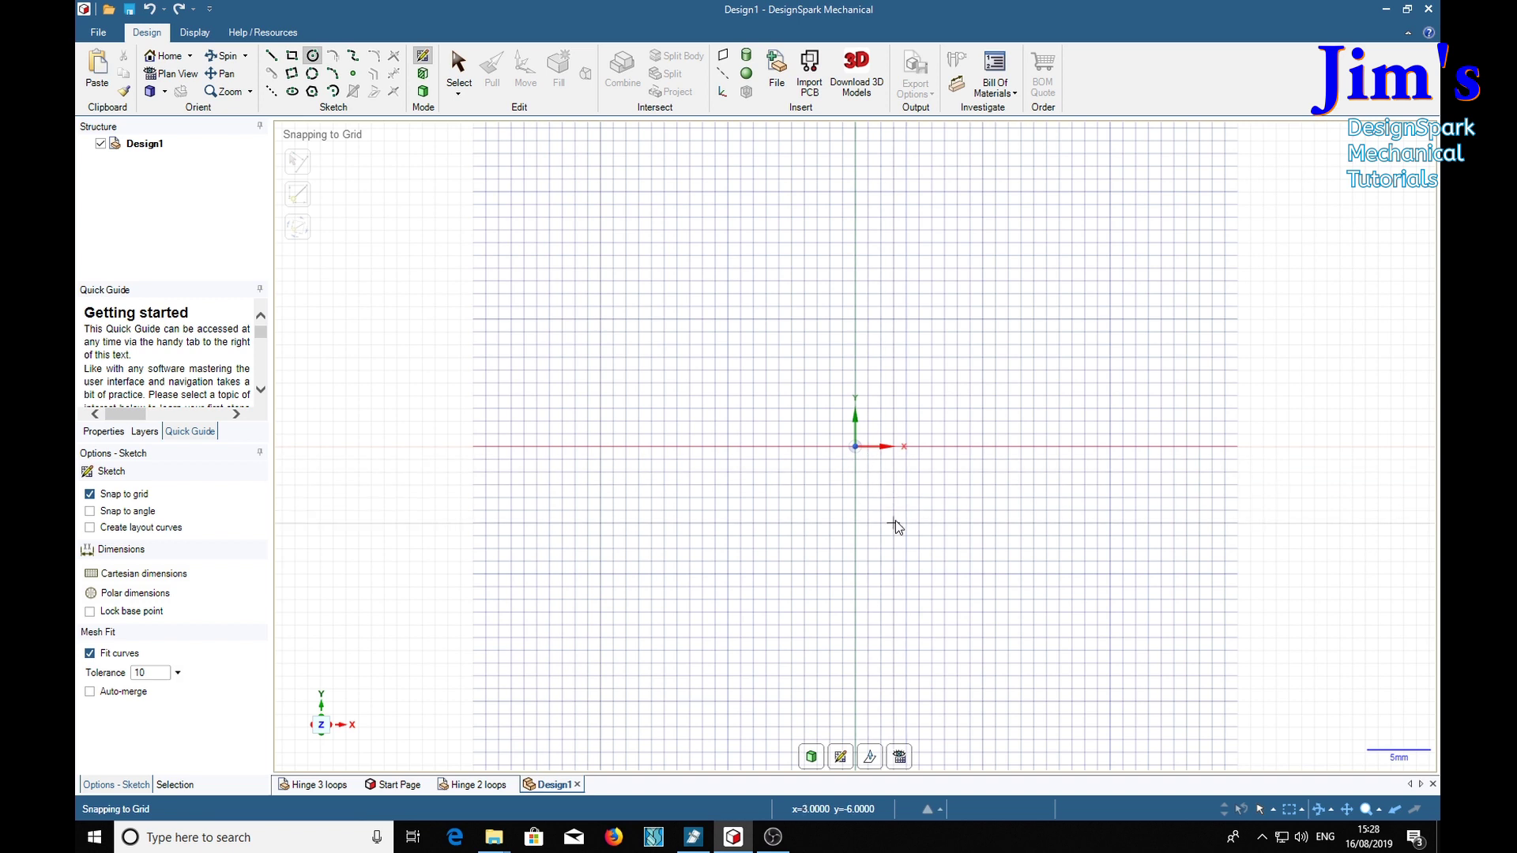
{"action": "left_click", "coordinate": [855, 447]}
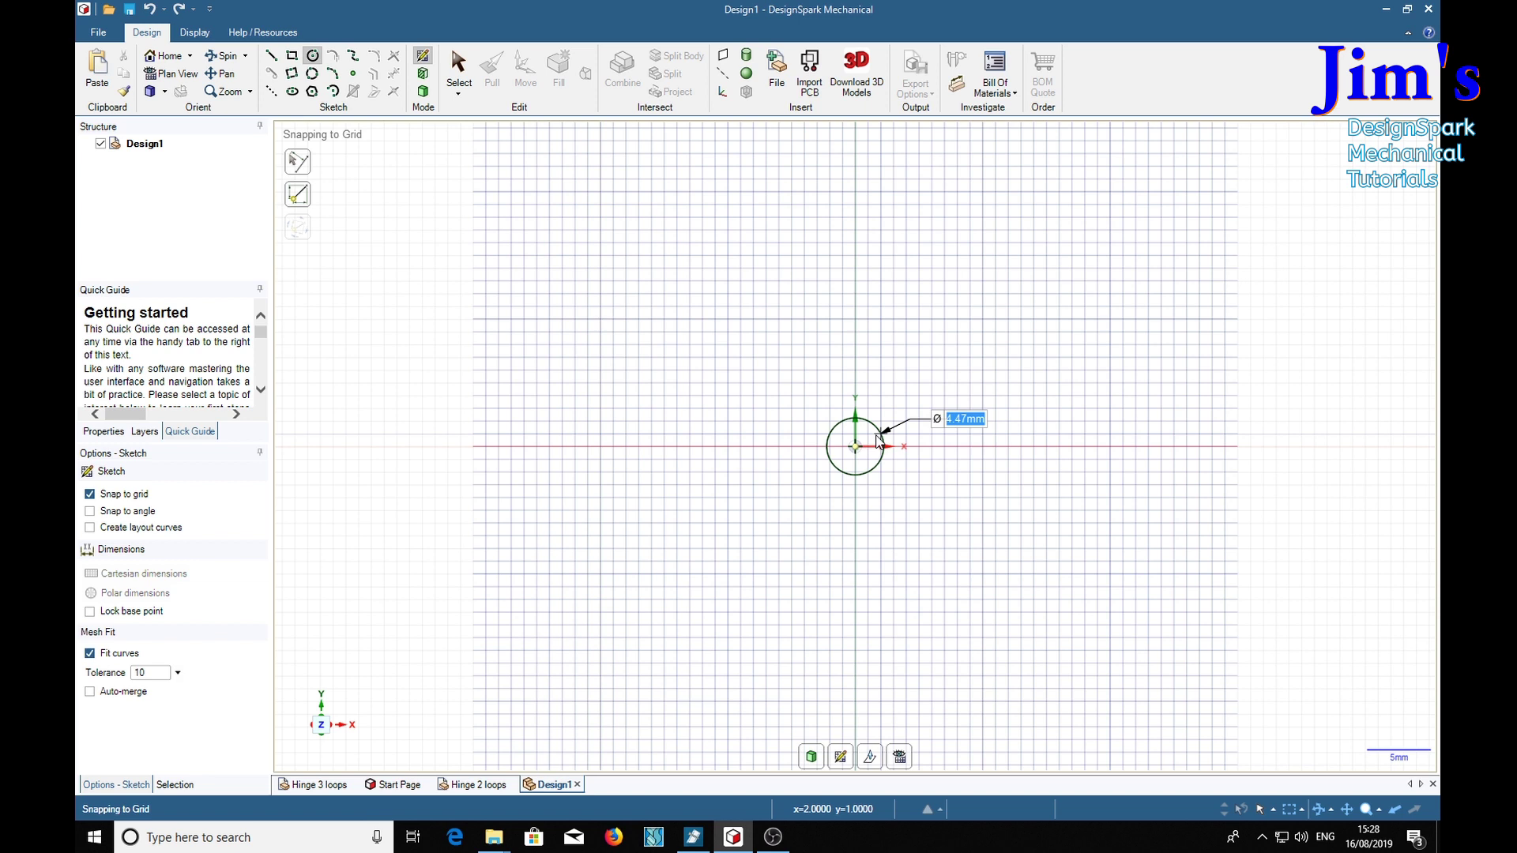
{"action": "type", "text": "6"}
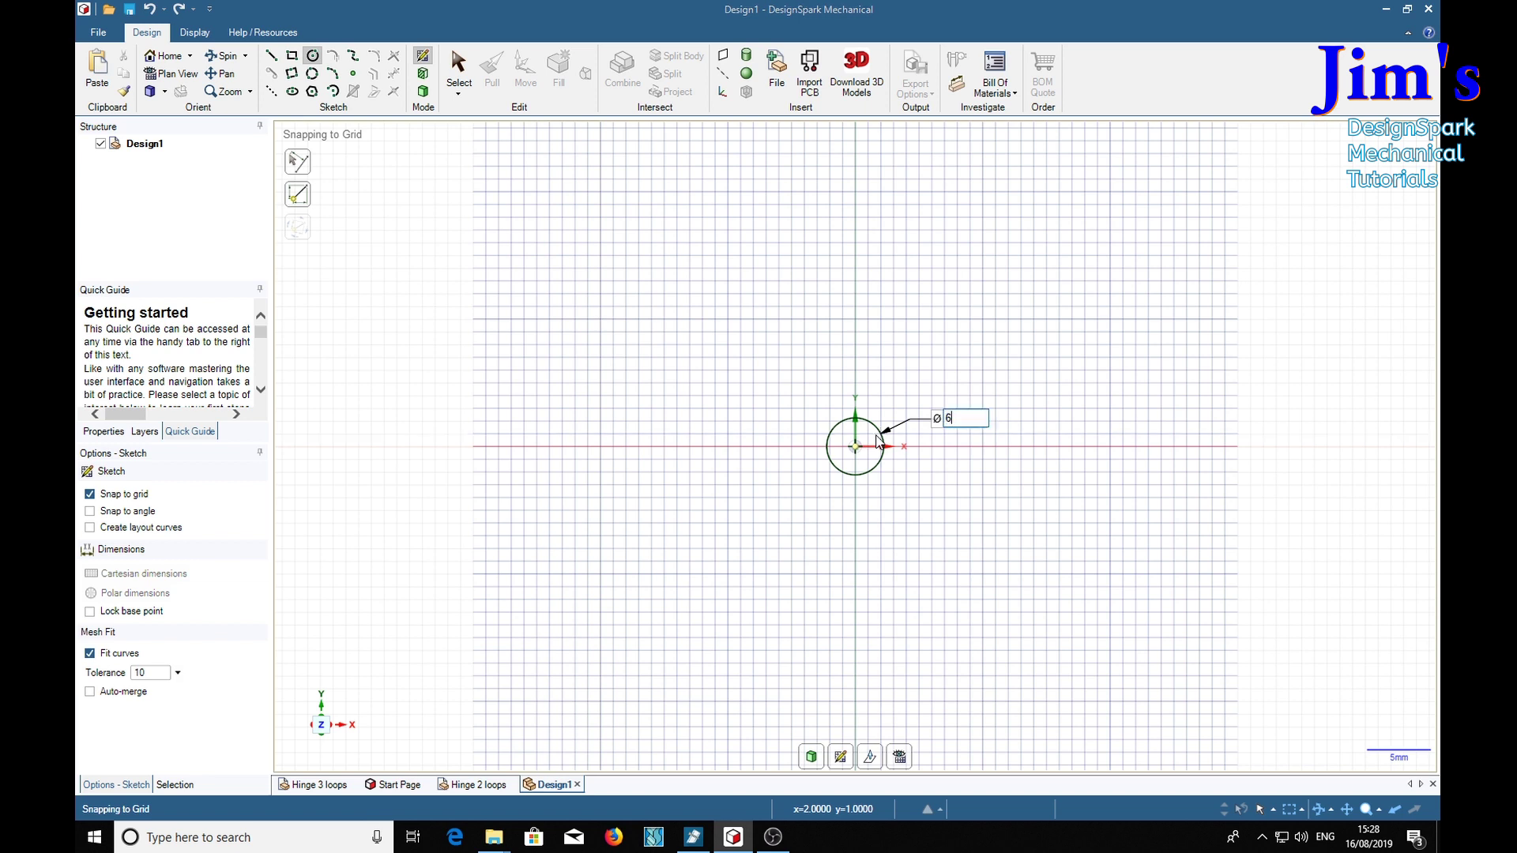
{"action": "key", "text": "Return"}
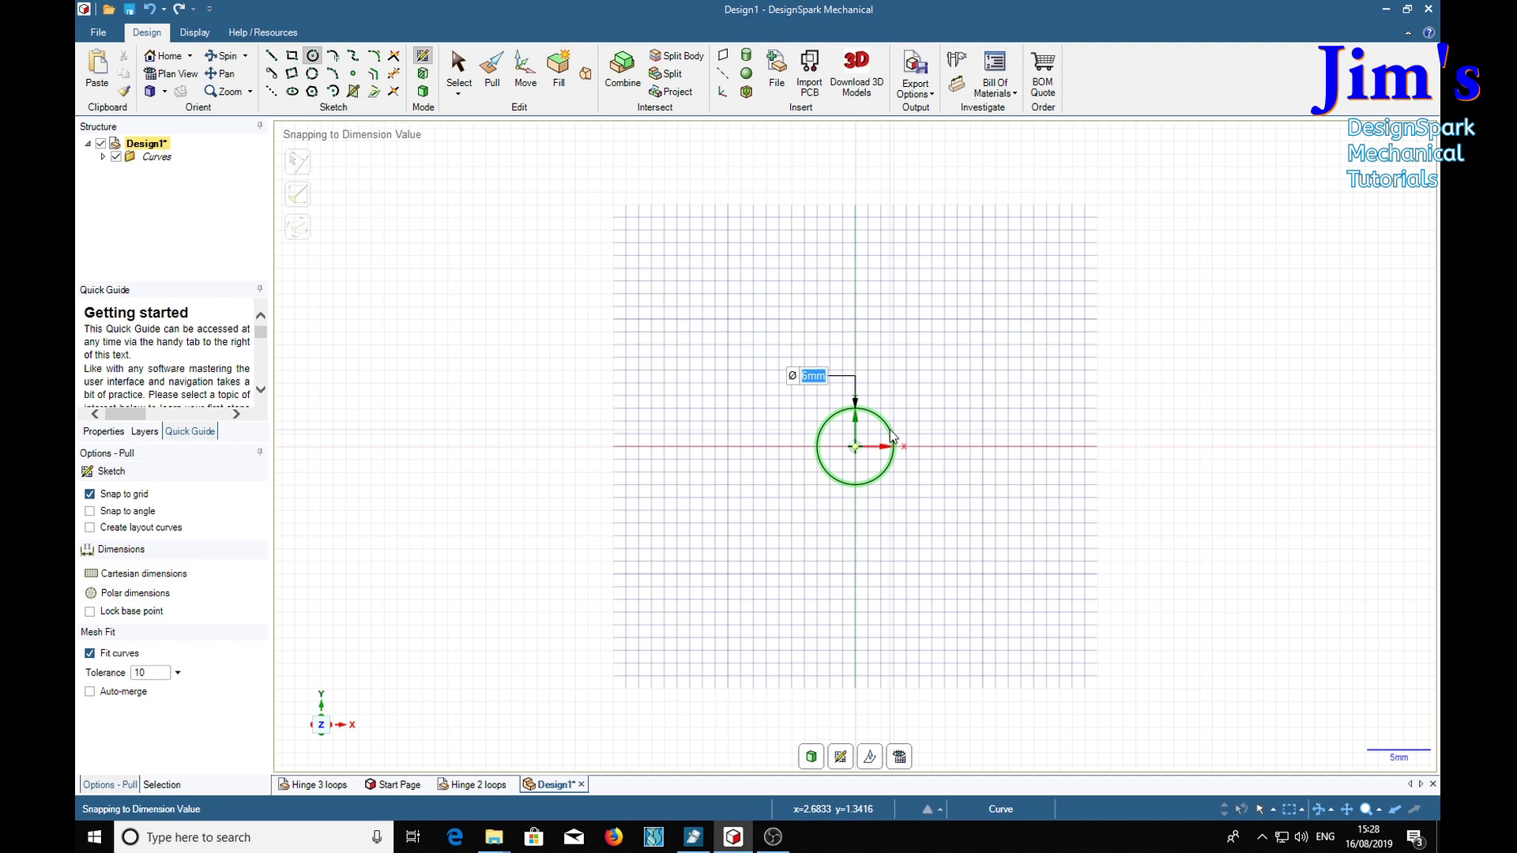
Pull the 6 mm circle into a 100 mm long rod and zoom in on its end.
{"action": "key", "text": "p"}
{"action": "middle_click_drag", "start_coordinate": [924, 506], "coordinate": [832, 518]}
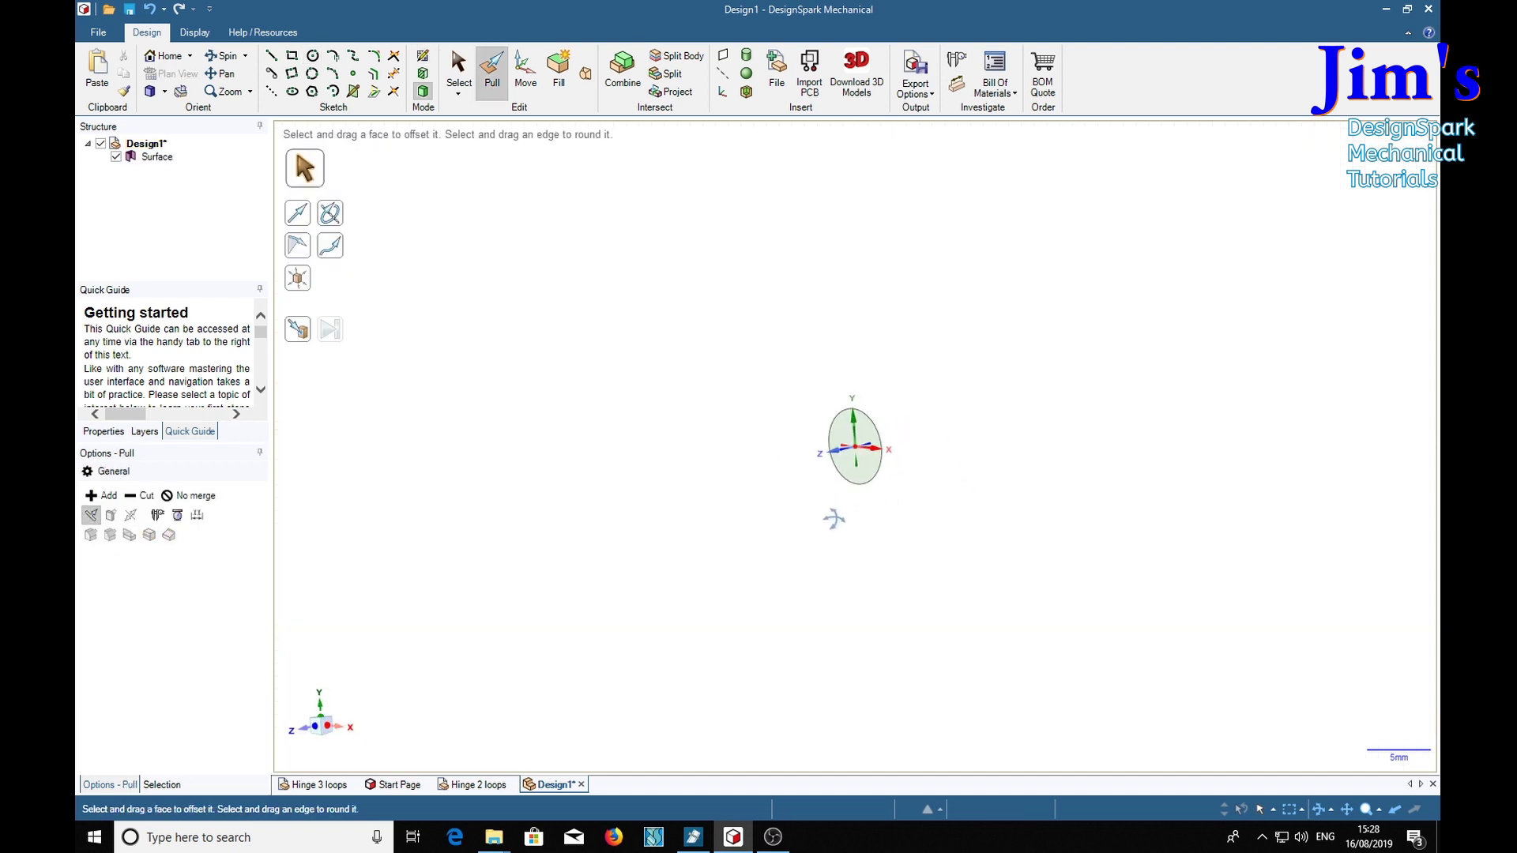
{"action": "left_click", "coordinate": [845, 474]}
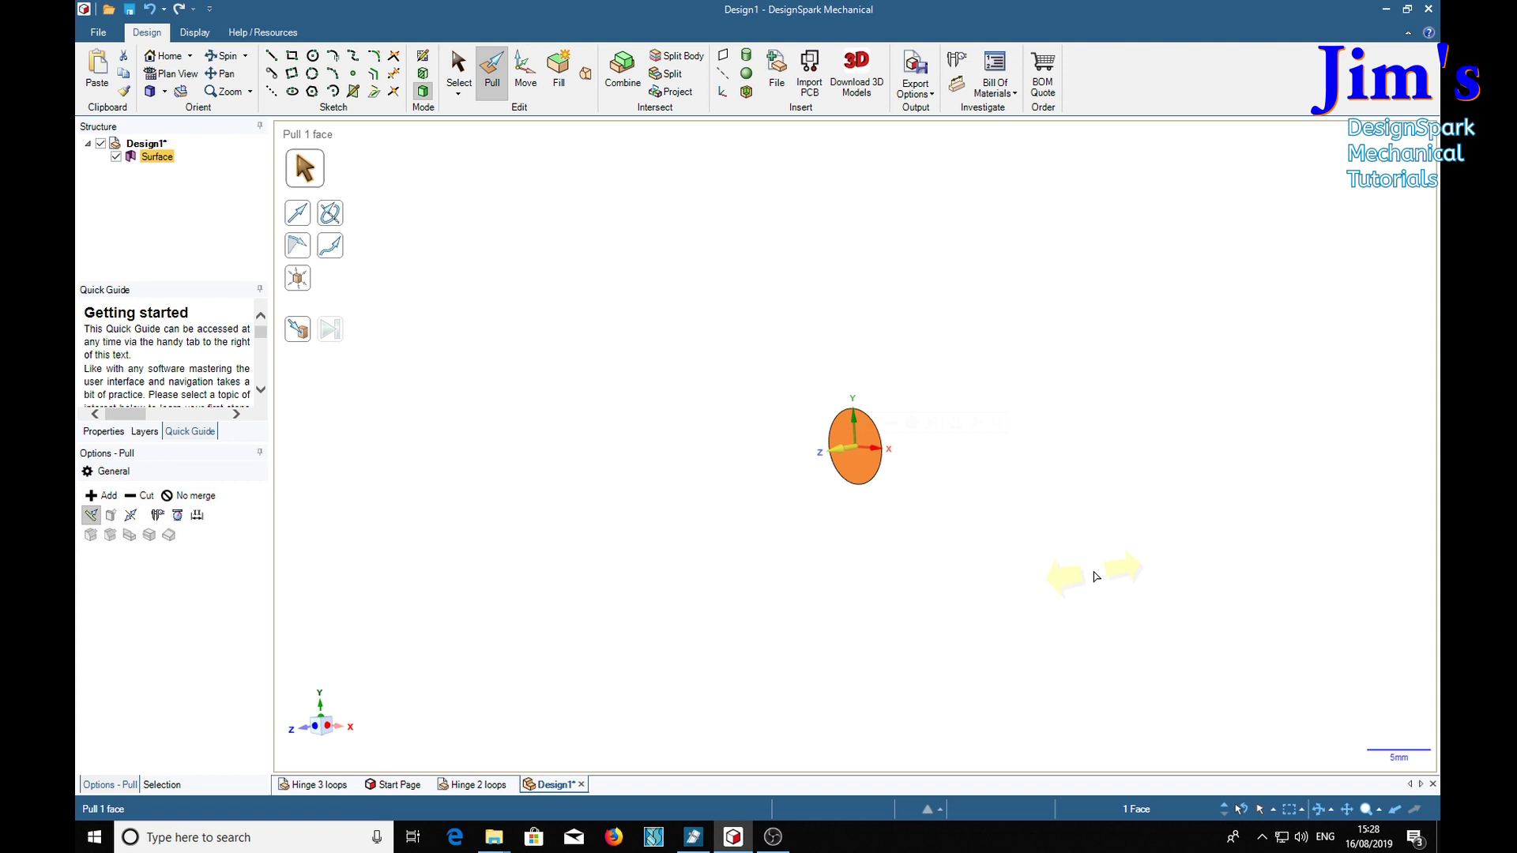
{"action": "key", "text": "space"}
{"action": "type", "text": "100"}
{"action": "key", "text": "Return"}
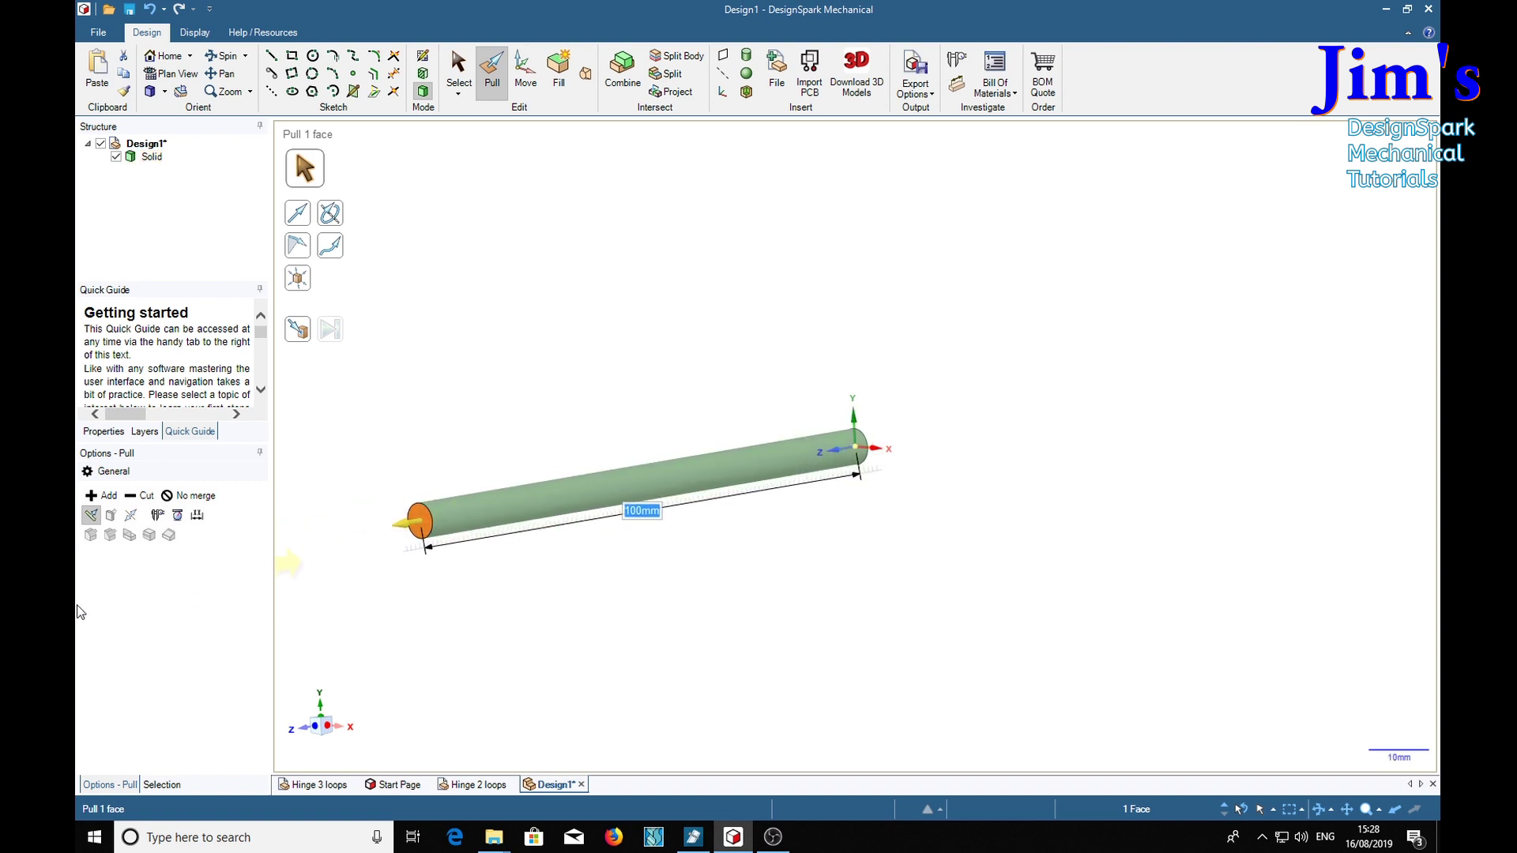
{"action": "scroll", "coordinate": [339, 545], "scroll_direction": "up", "scroll_amount": 3}
{"action": "scroll", "coordinate": [486, 612], "scroll_direction": "up", "scroll_amount": 4}
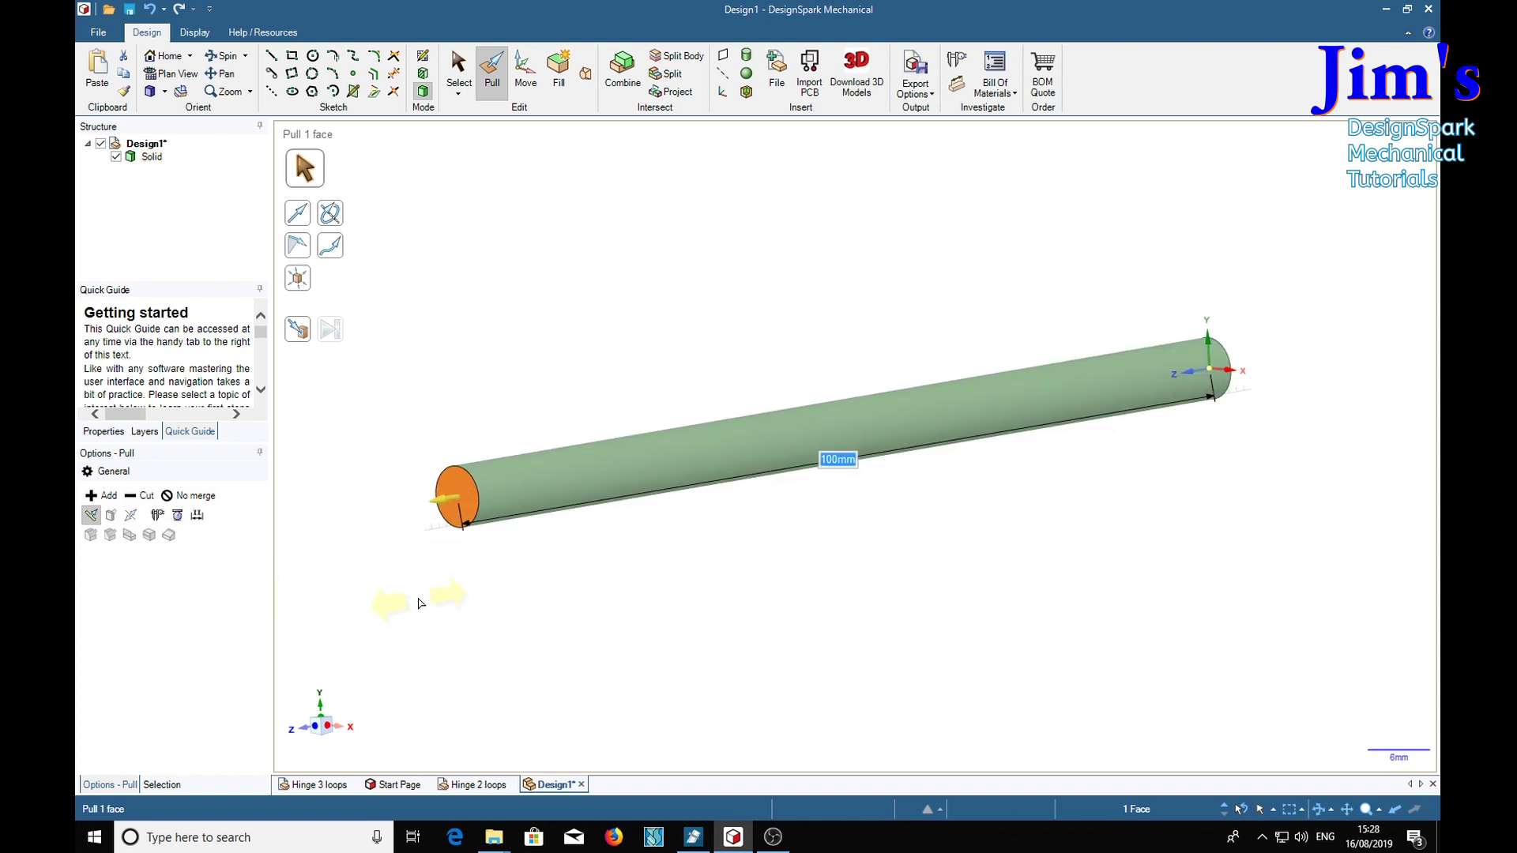
{"action": "scroll", "coordinate": [397, 513], "scroll_direction": "up", "scroll_amount": 2}
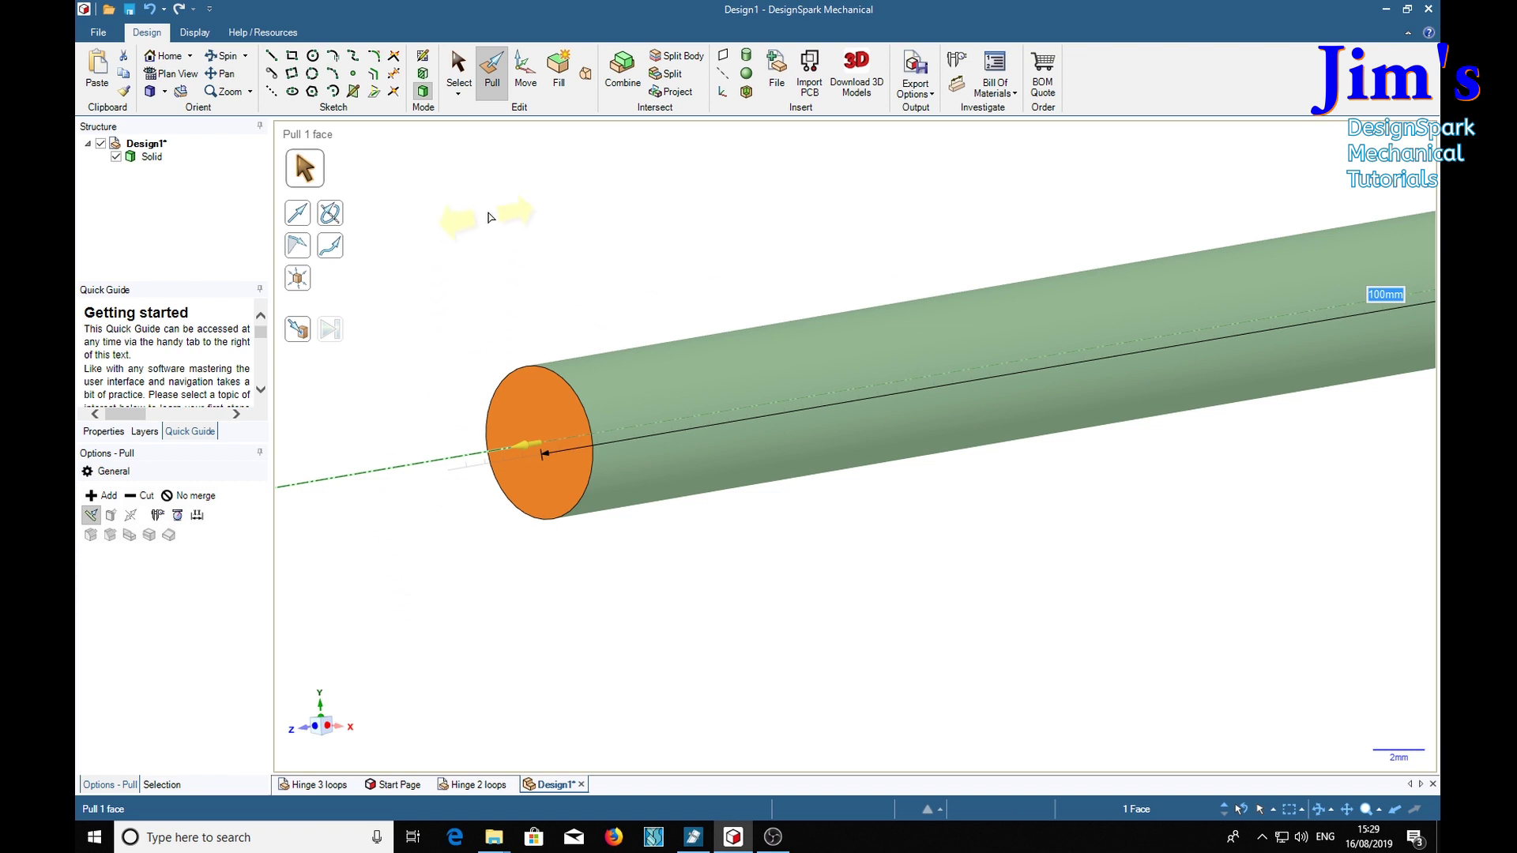
Copy the cylinder's end edge 0.75 mm along the rod.
{"action": "left_click", "coordinate": [561, 382]}
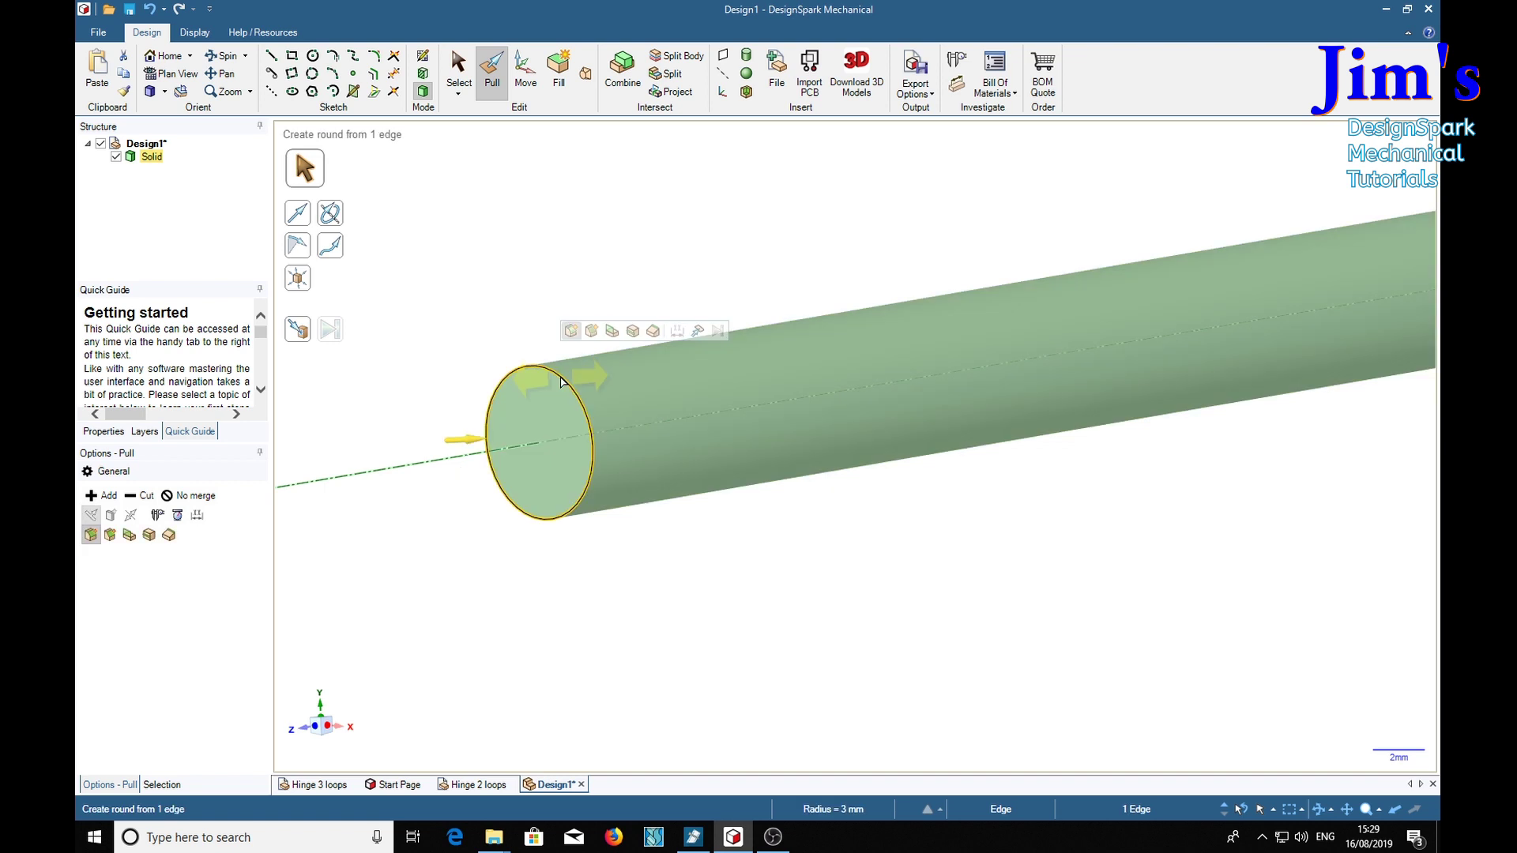
{"action": "left_click", "coordinate": [149, 535]}
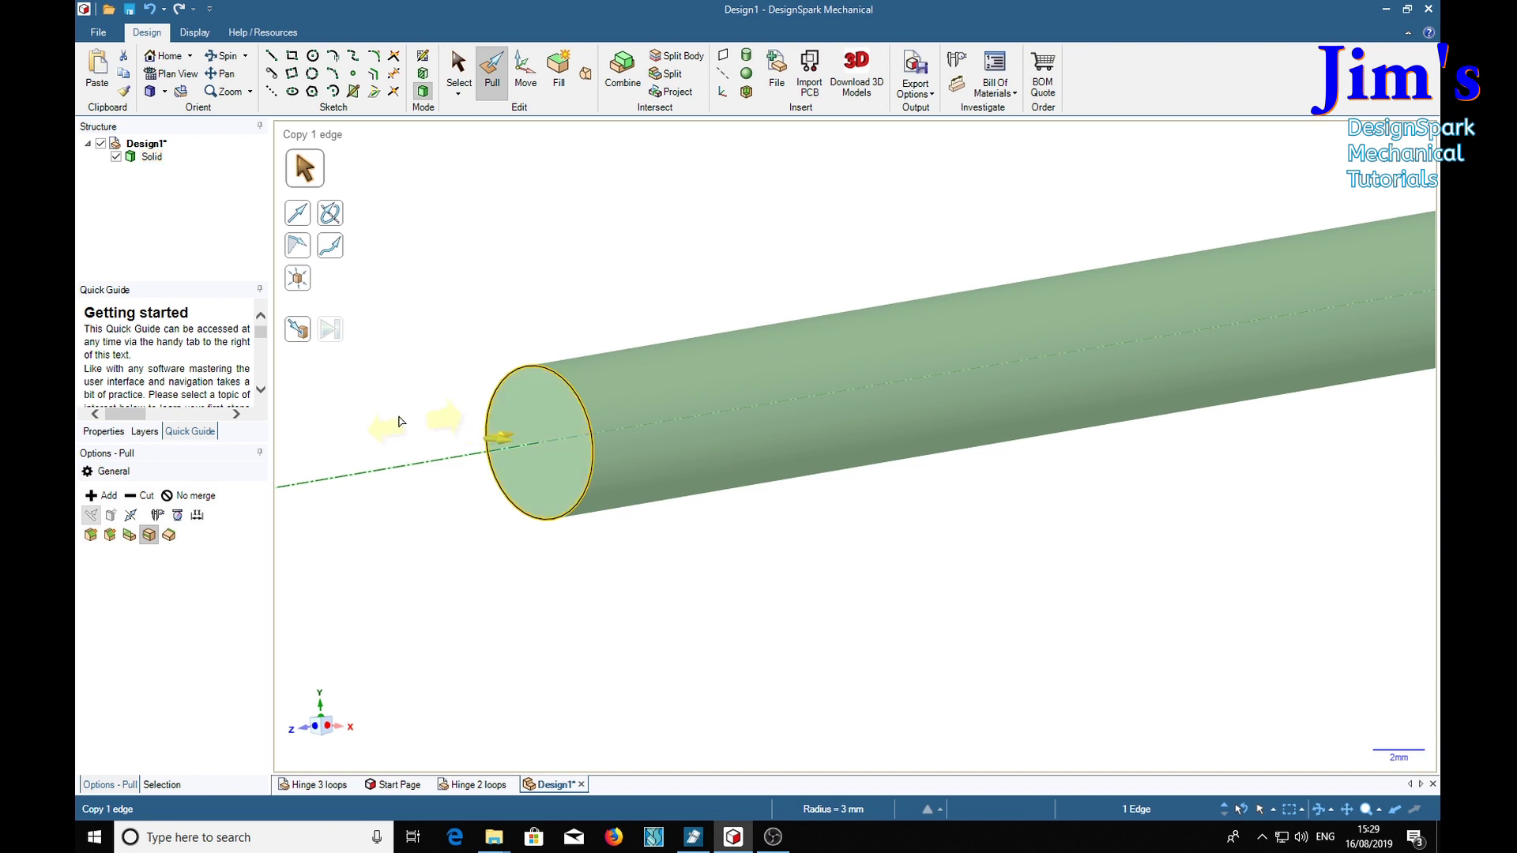
{"action": "middle_click_drag", "start_coordinate": [406, 416], "coordinate": [424, 474]}
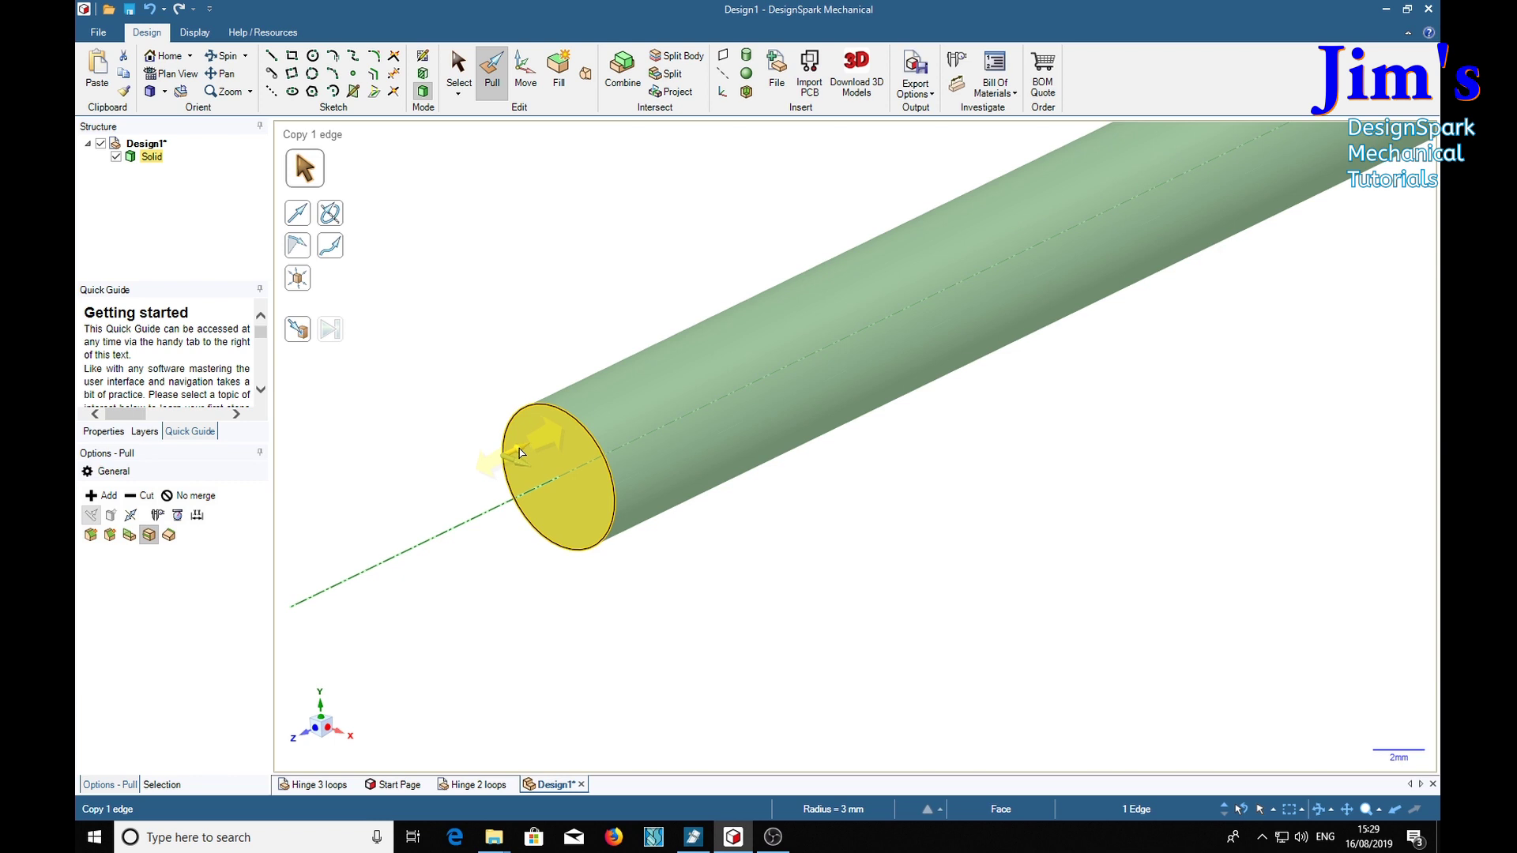
{"action": "left_click_drag", "start_coordinate": [520, 452], "coordinate": [536, 445]}
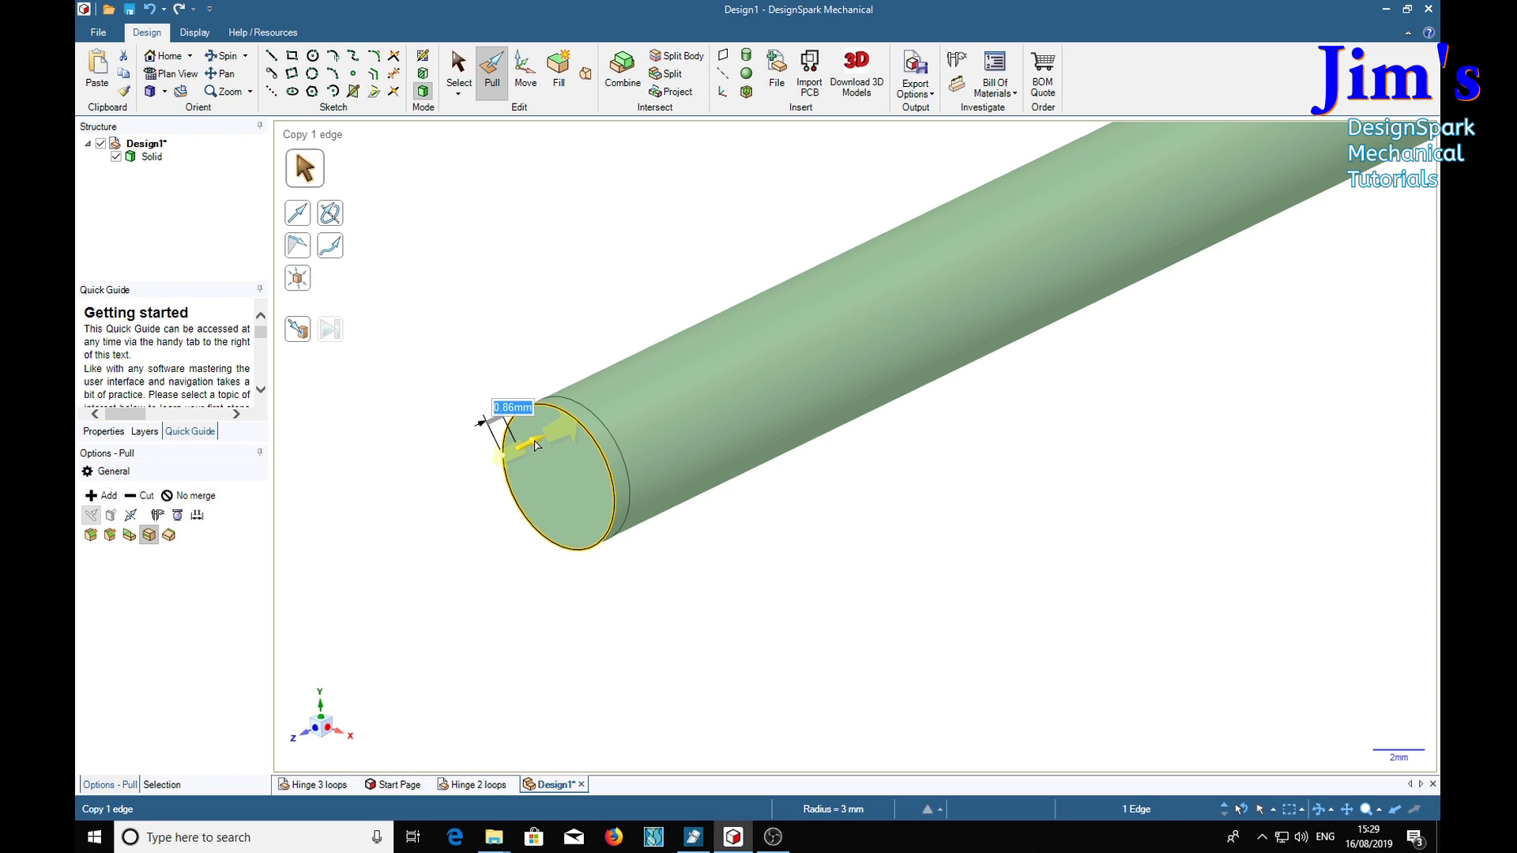
{"action": "key", "text": "BackSpace"}
{"action": "type", "text": ".75"}
{"action": "key", "text": "Return"}
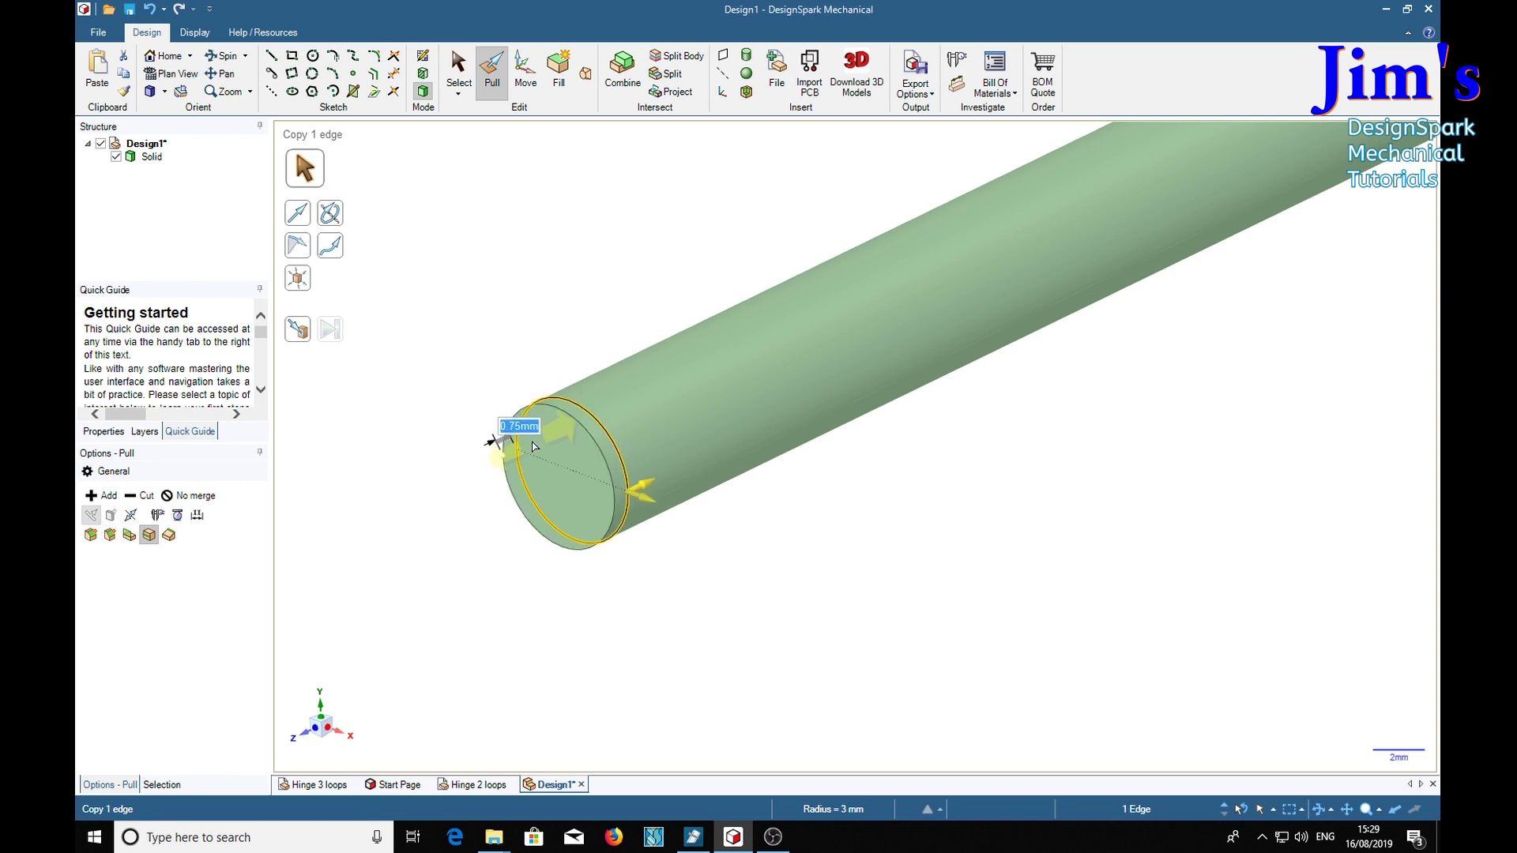
Pivot the end edge outward by 0.5 mm to flare the tip to a 3.5 mm radius.
{"action": "left_click", "coordinate": [609, 471]}
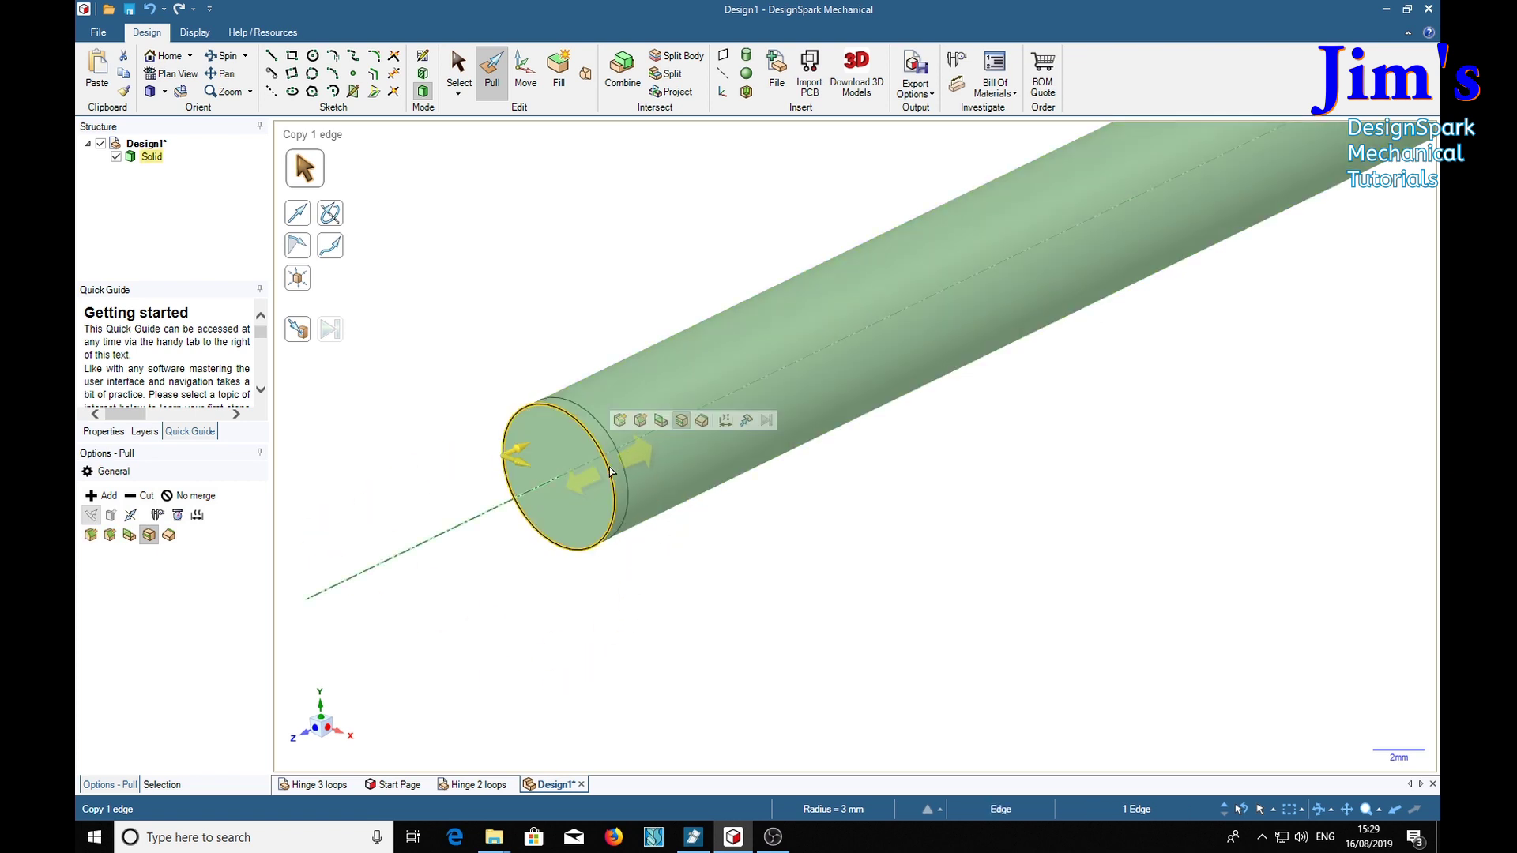
{"action": "left_click", "coordinate": [169, 536]}
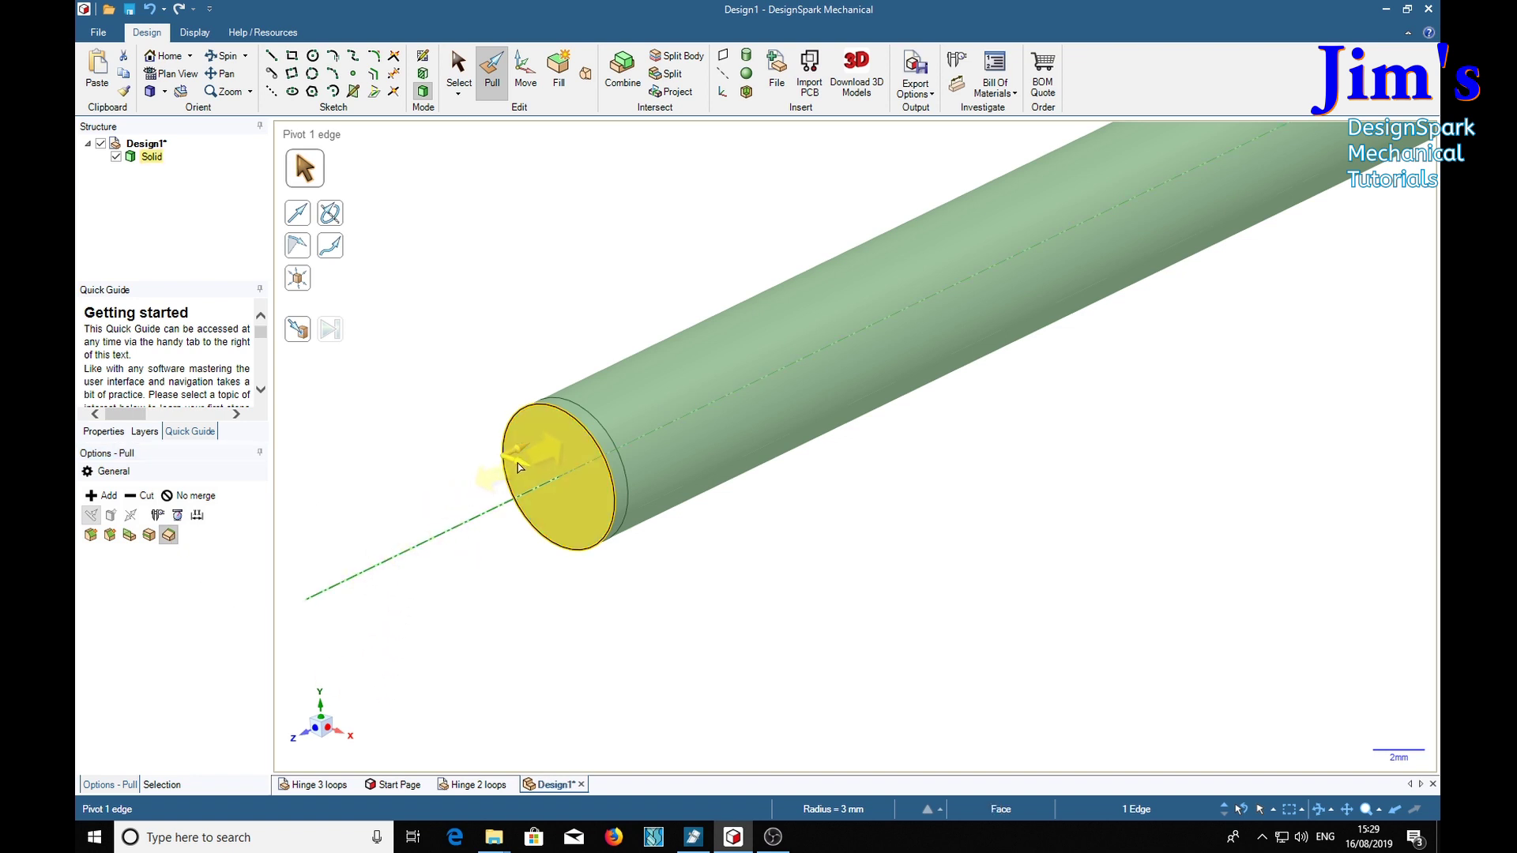
{"action": "left_click_drag", "start_coordinate": [519, 463], "coordinate": [513, 466]}
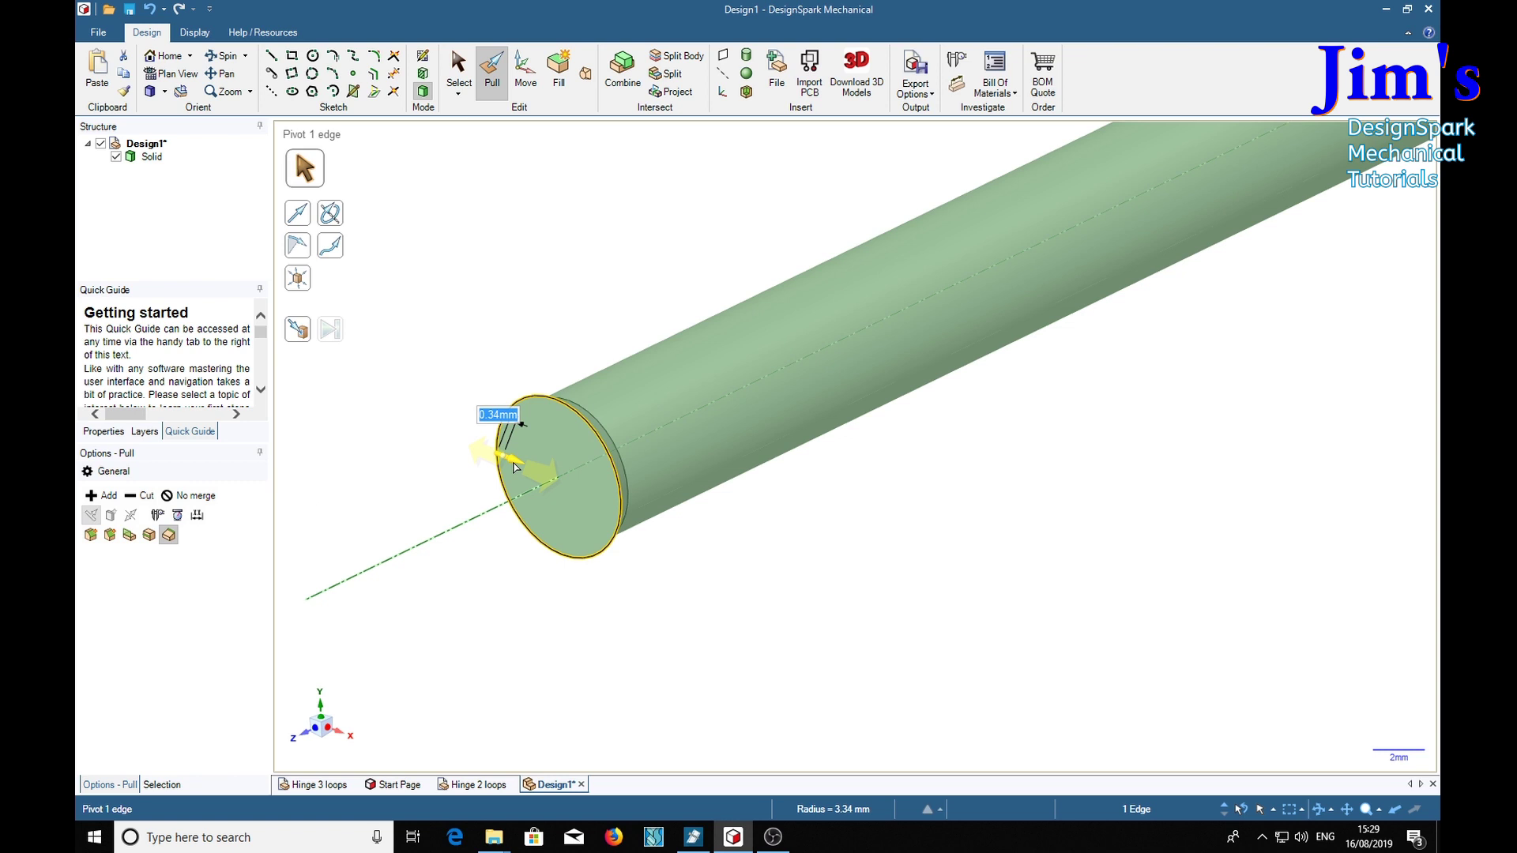
{"action": "key", "text": "BackSpace"}
{"action": "type", "text": ".5"}
{"action": "key", "text": "Return"}
{"action": "middle_click_drag", "start_coordinate": [655, 628], "coordinate": [576, 603]}
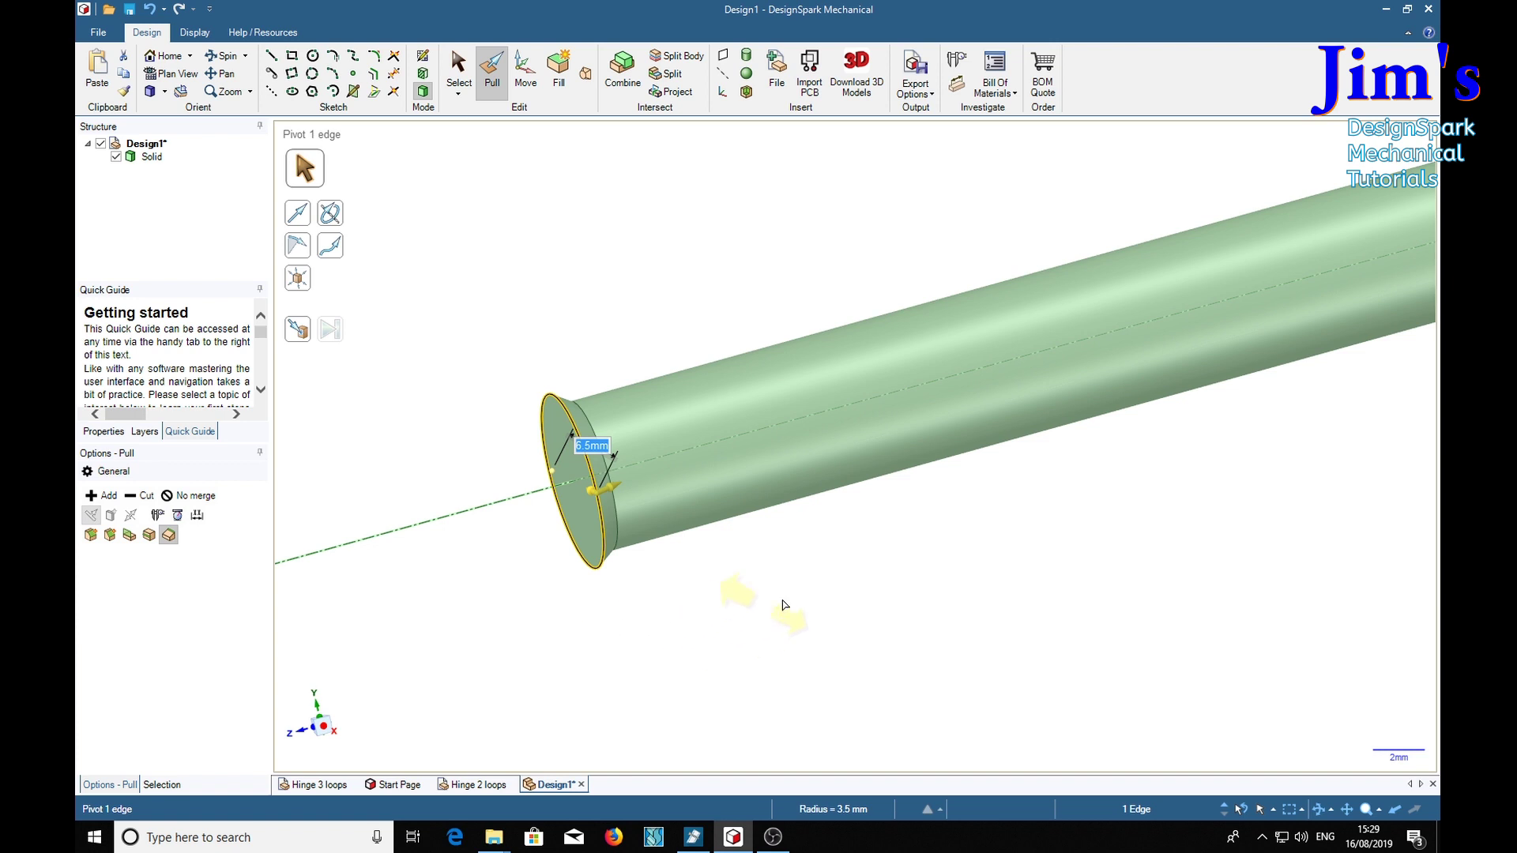
At the rod's far end, copy the end edge 0.75 mm along the cylinder.
{"action": "middle_click_drag", "start_coordinate": [1278, 467], "coordinate": [741, 548], "text": "shift"}
{"action": "middle_click_drag", "start_coordinate": [1093, 508], "coordinate": [435, 827], "text": "shift"}
{"action": "middle_click_drag", "start_coordinate": [1155, 749], "coordinate": [915, 766], "text": "shift"}
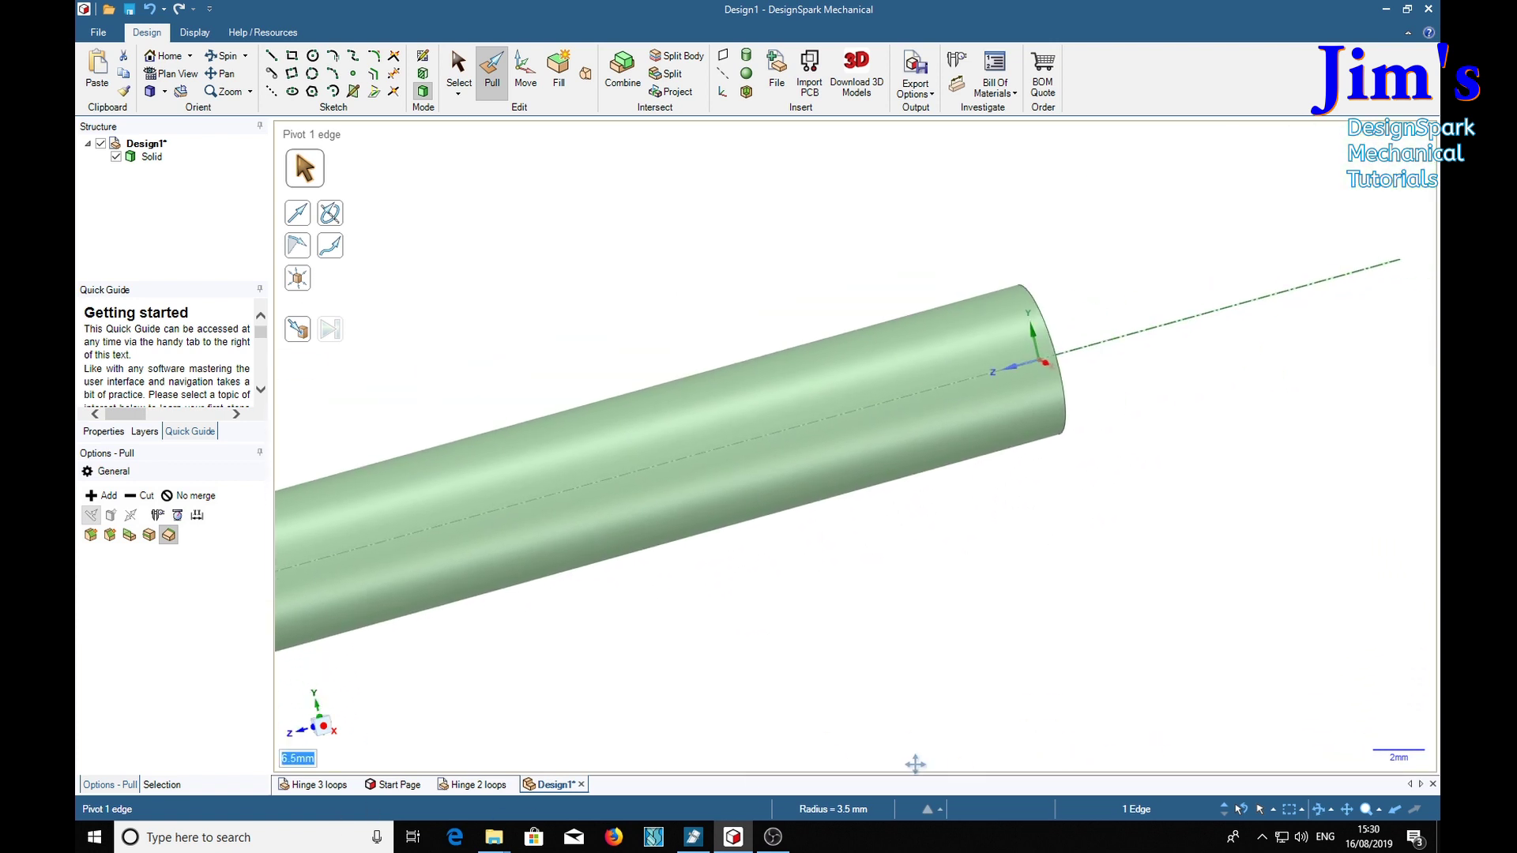
{"action": "middle_click_drag", "start_coordinate": [1125, 546], "coordinate": [992, 576]}
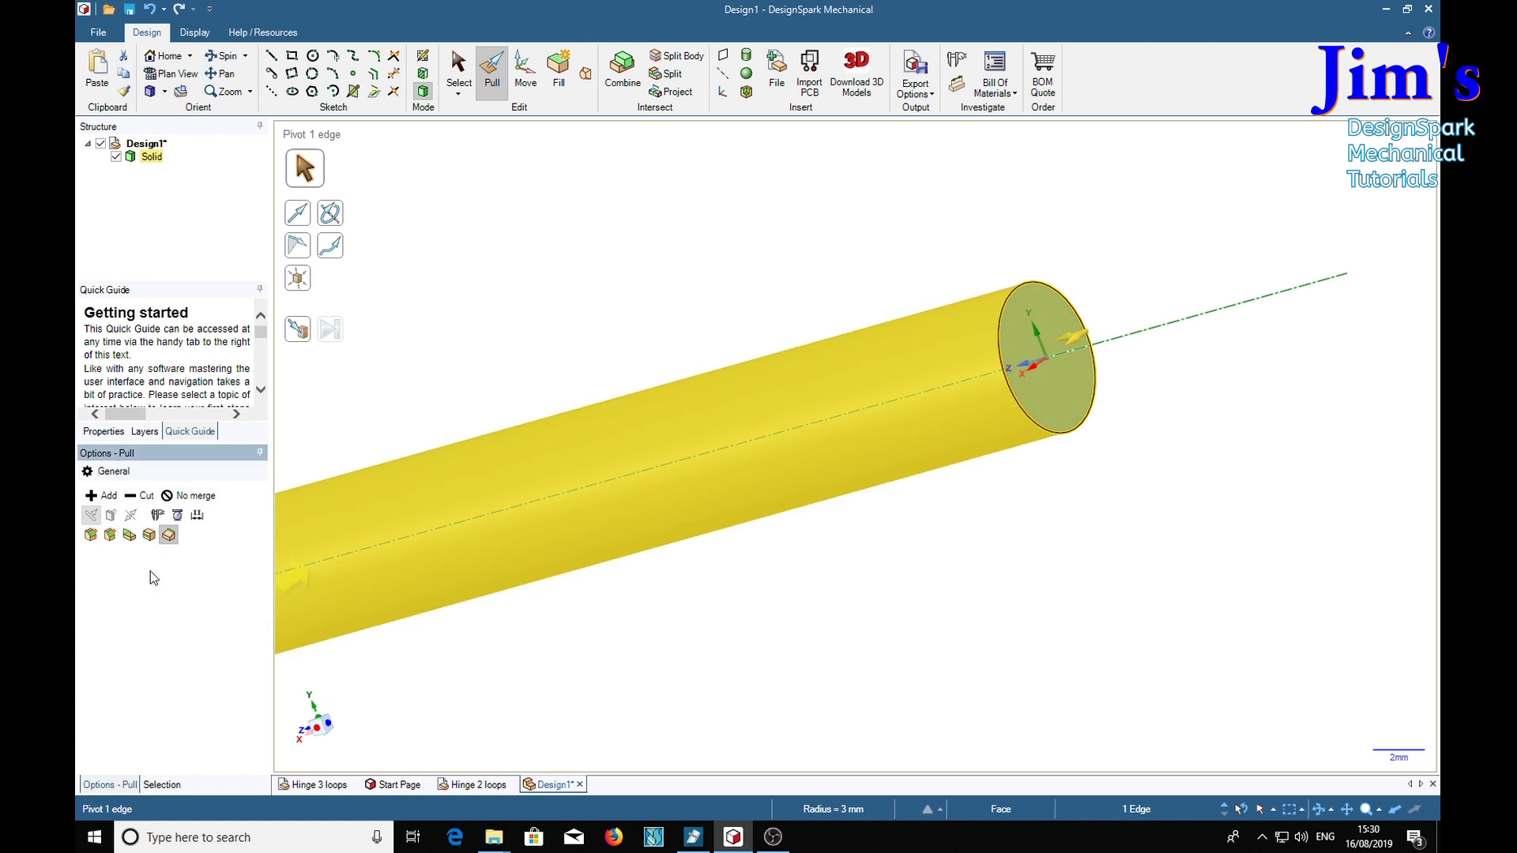
{"action": "left_click", "coordinate": [150, 537]}
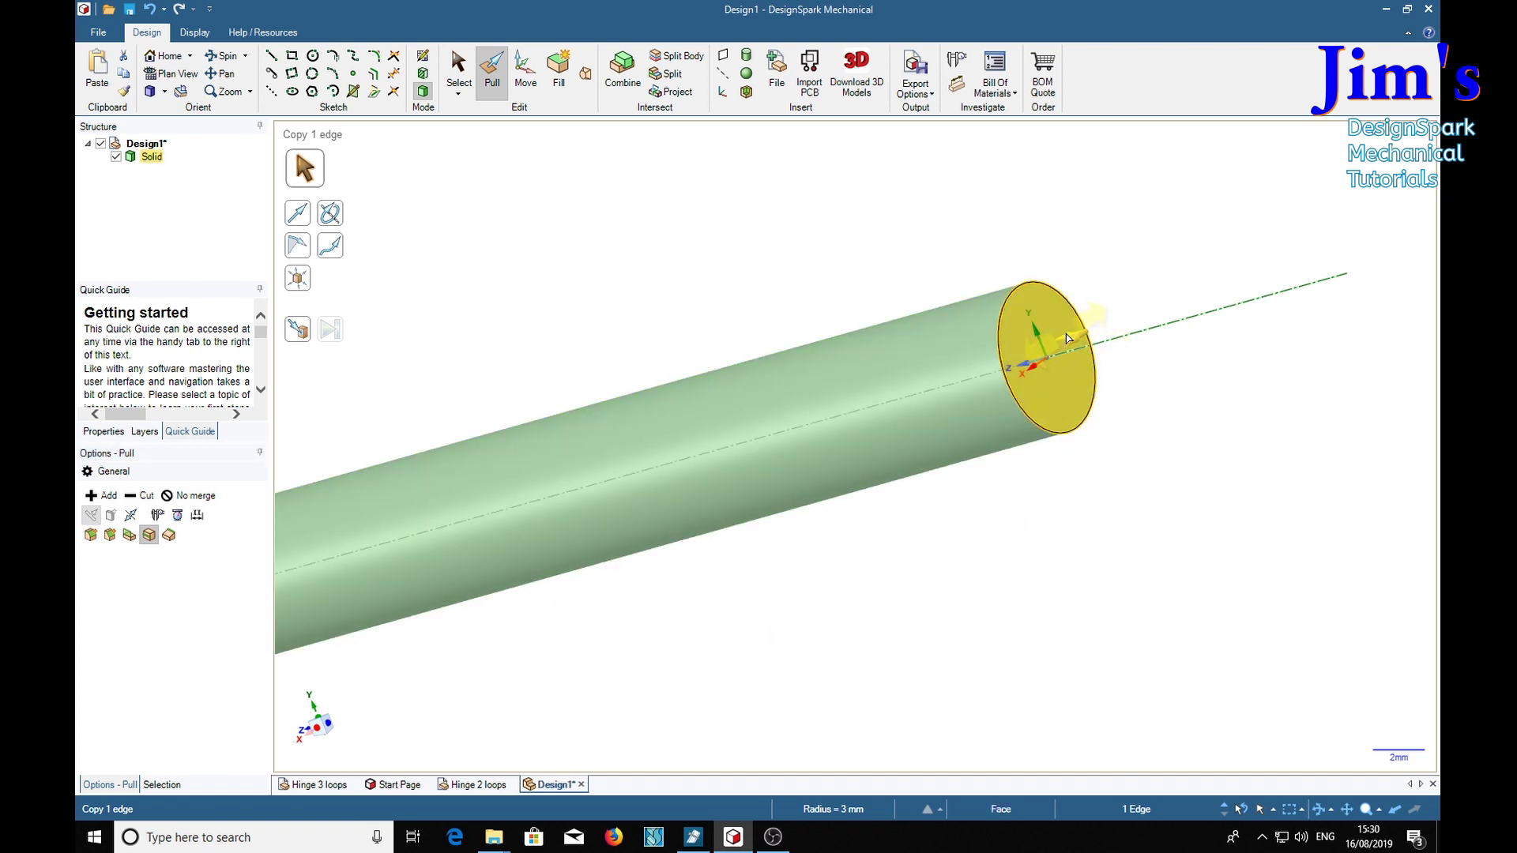
{"action": "left_click_drag", "start_coordinate": [1067, 338], "coordinate": [1051, 341]}
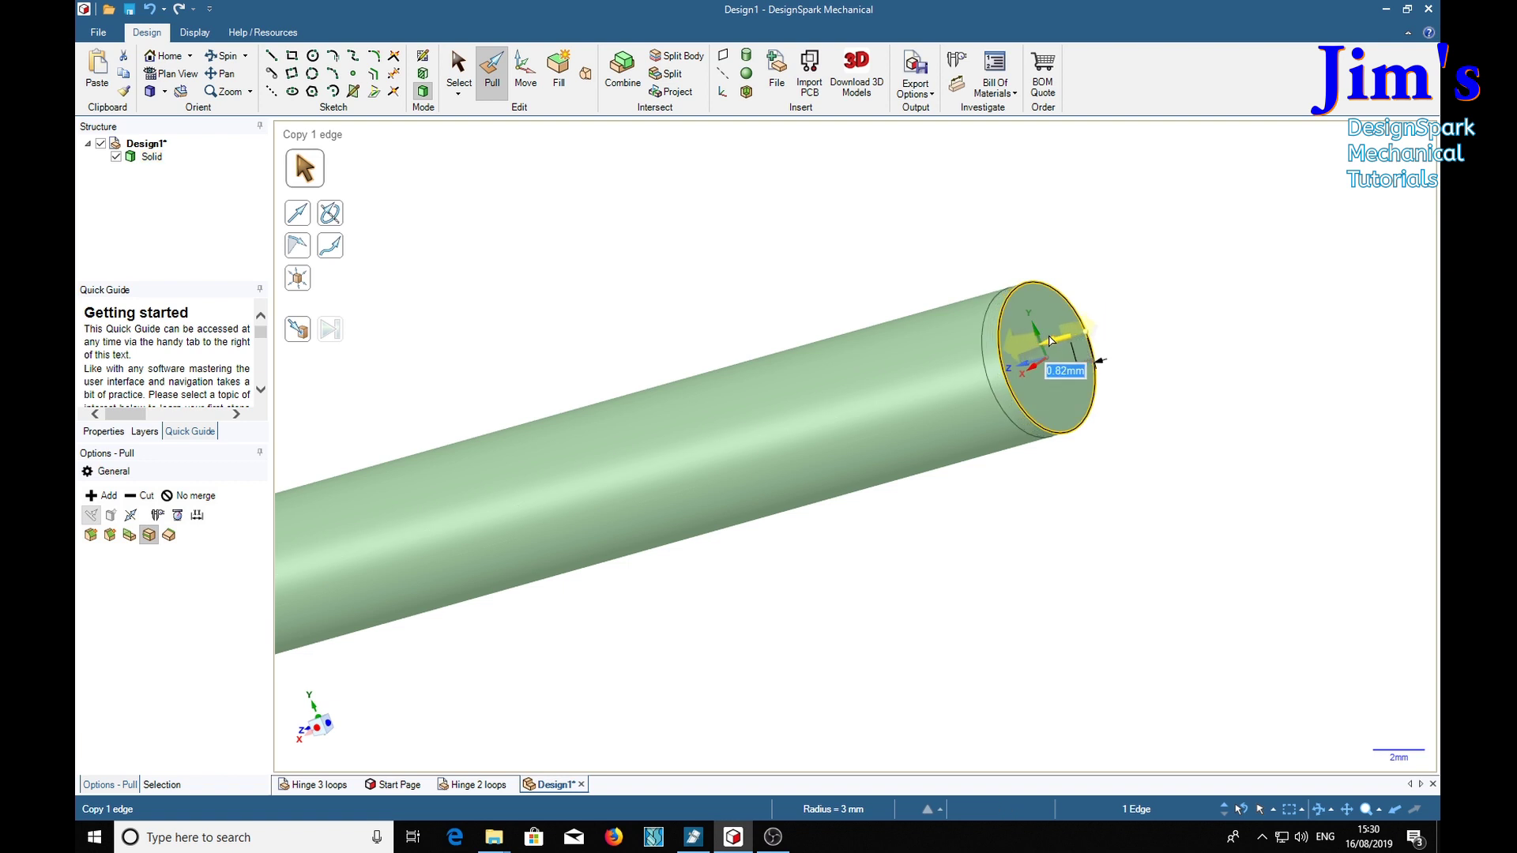
{"action": "key", "text": "BackSpace"}
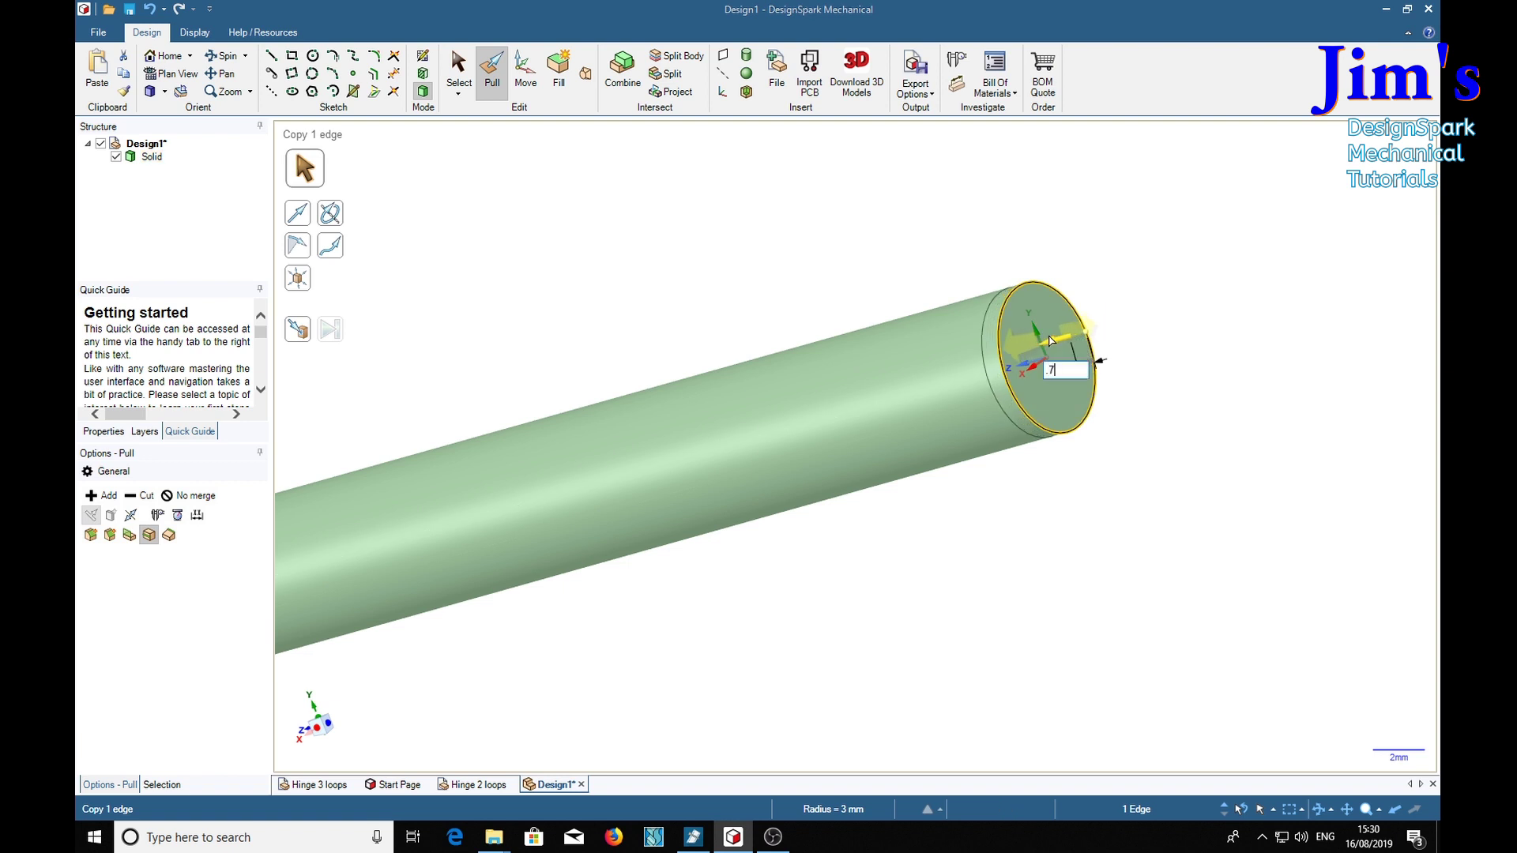
{"action": "key", "text": "Return"}
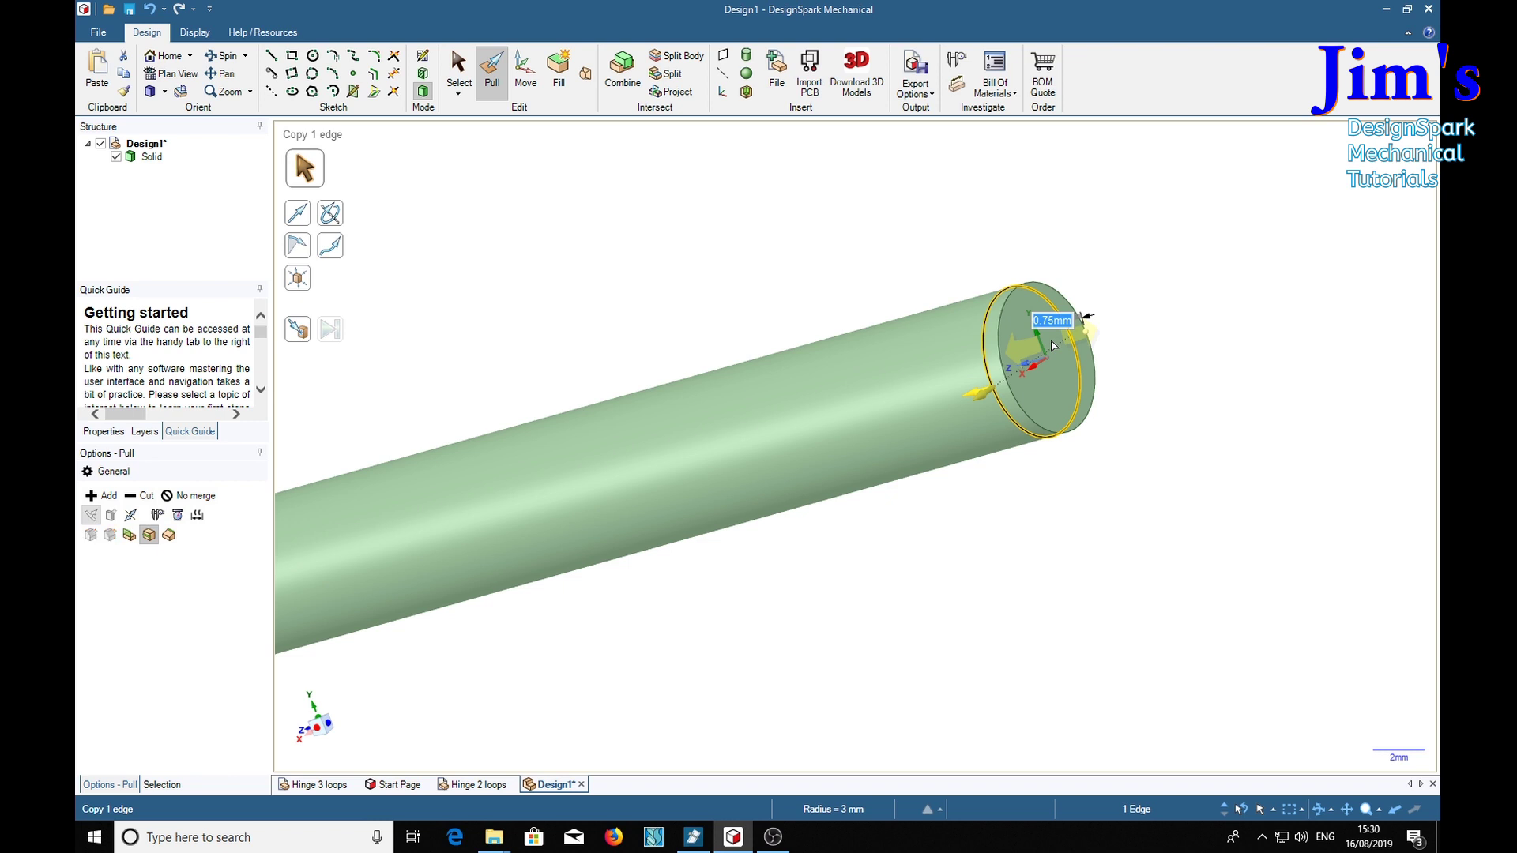
Pivot the far end face out by 0.5 mm to form a 3.5 mm radius head.
{"action": "left_click", "coordinate": [169, 536]}
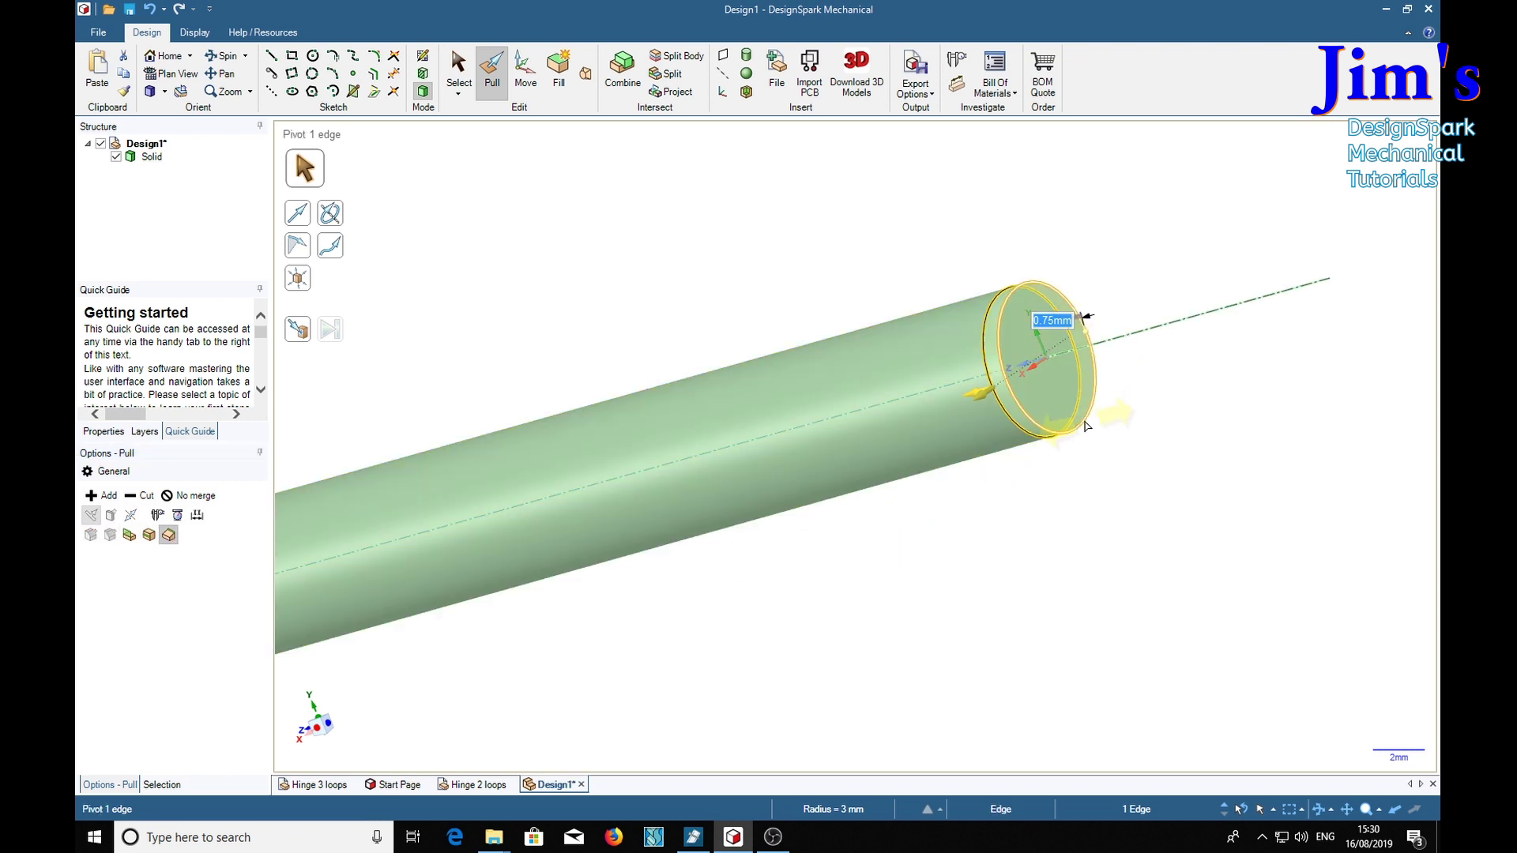
{"action": "left_click", "coordinate": [1013, 395]}
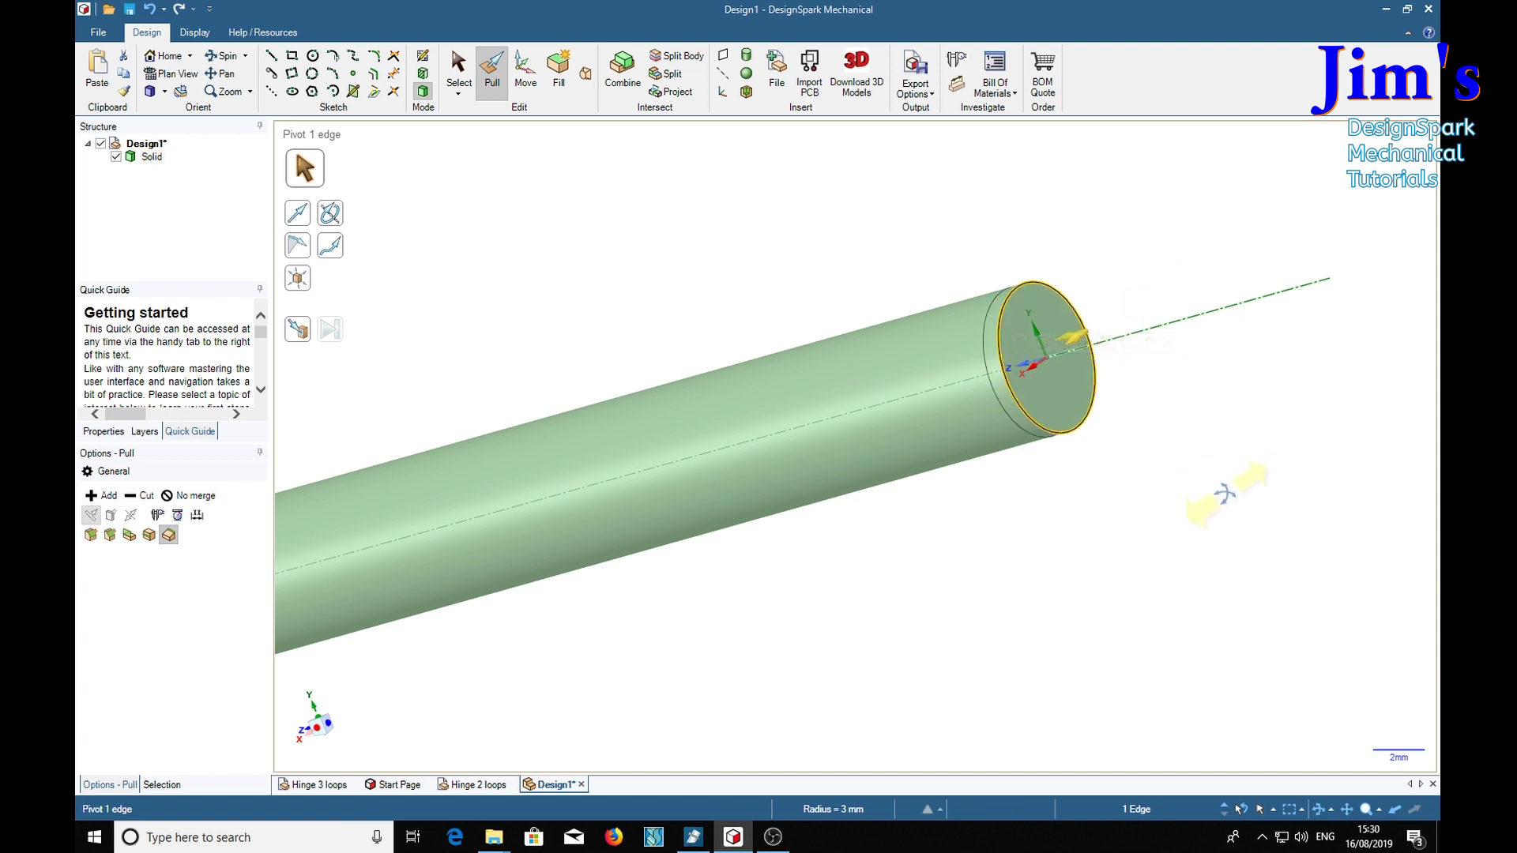
{"action": "middle_click_drag", "start_coordinate": [1222, 495], "coordinate": [1165, 339]}
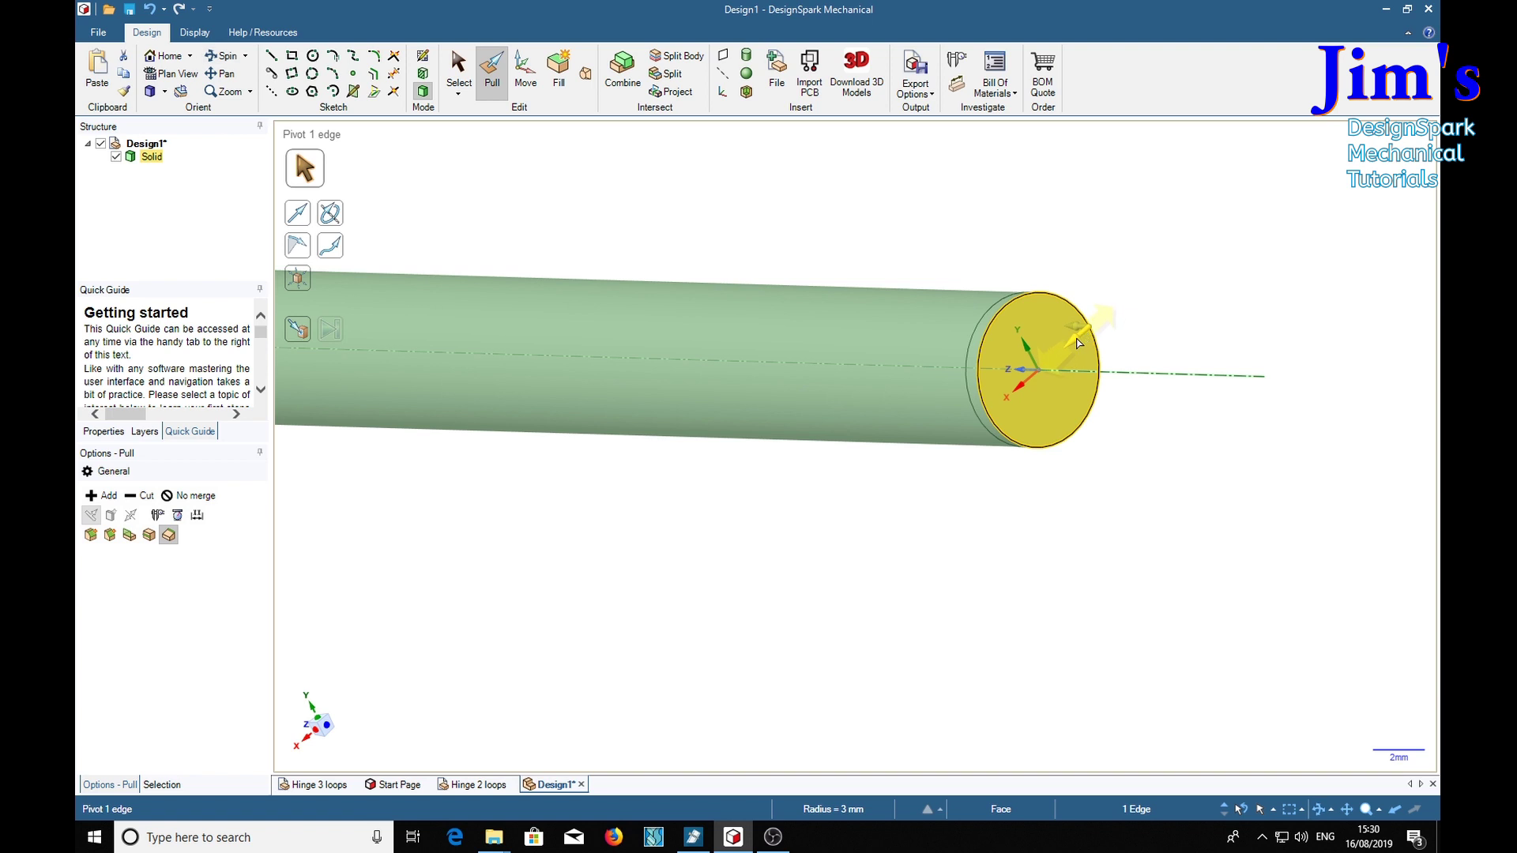
{"action": "left_click_drag", "start_coordinate": [1077, 342], "coordinate": [1087, 338]}
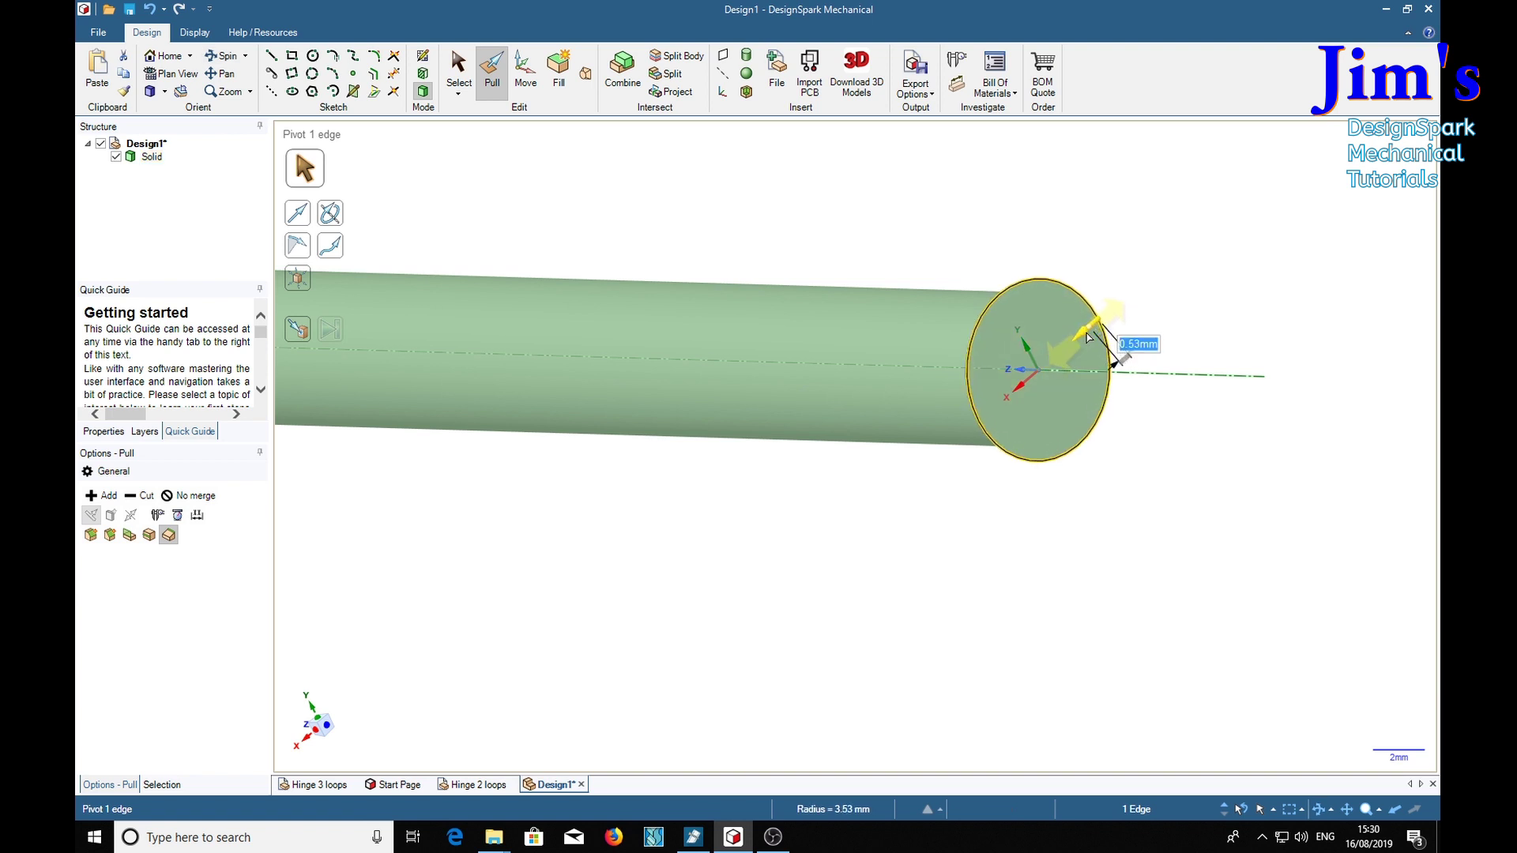
{"action": "key", "text": "BackSpace"}
{"action": "type", "text": ".5"}
{"action": "key", "text": "Return"}
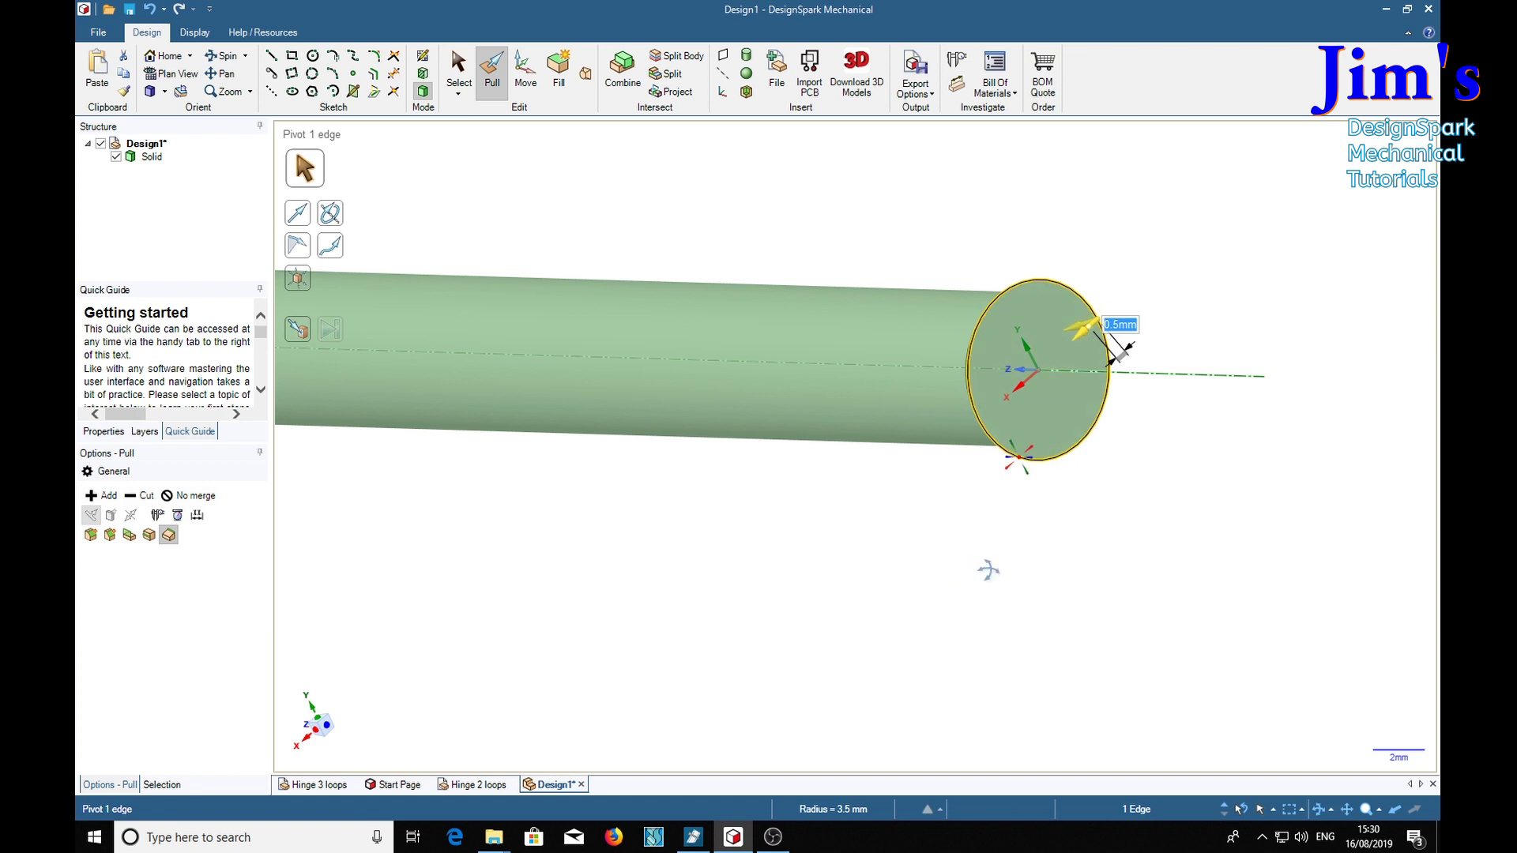
{"action": "middle_click_drag", "start_coordinate": [989, 572], "coordinate": [1145, 542]}
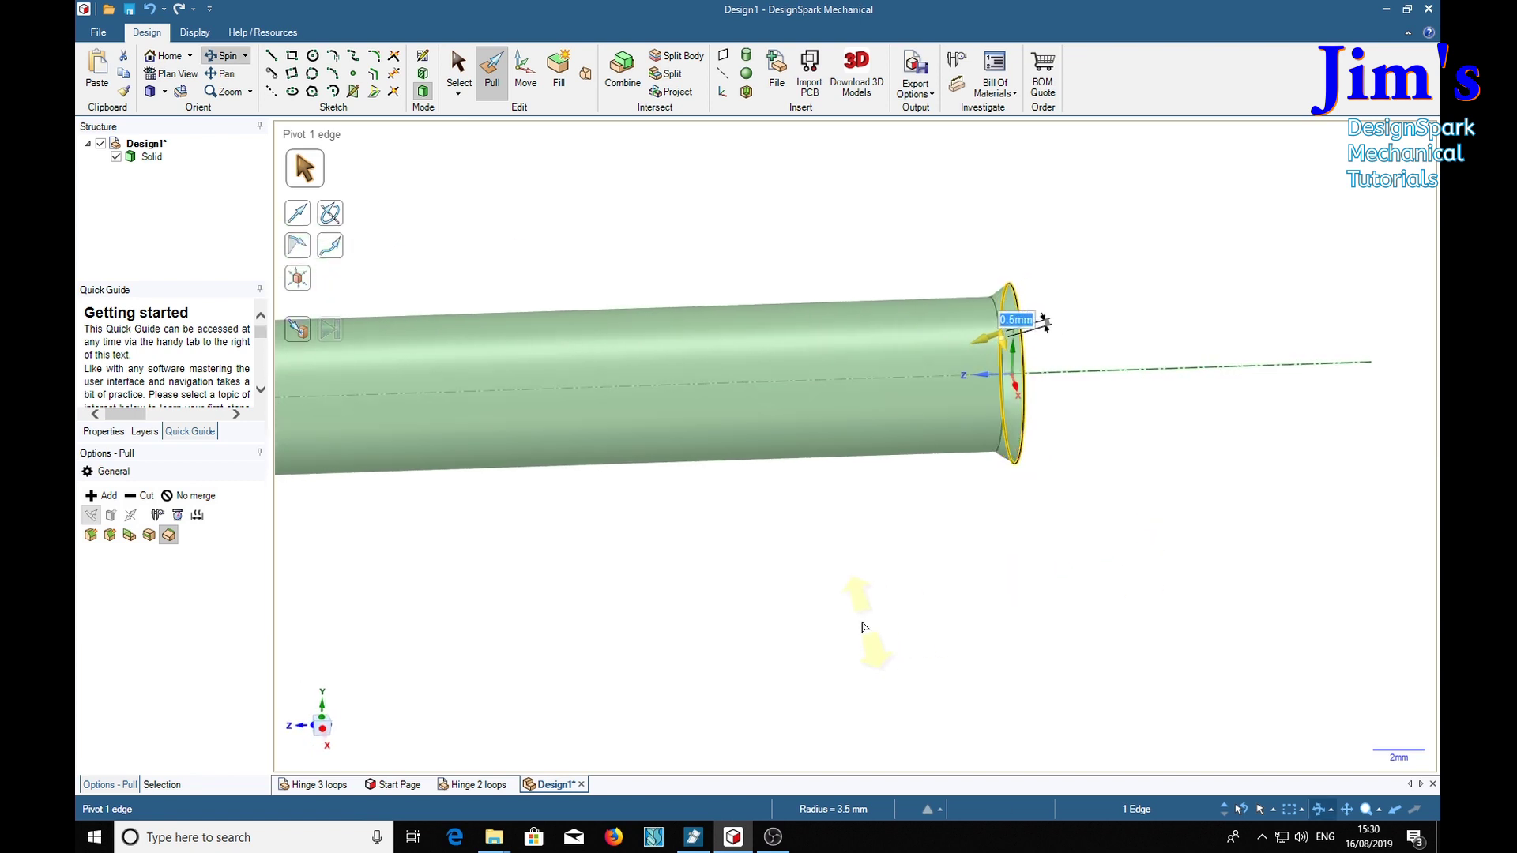
{"action": "middle_click_drag", "start_coordinate": [861, 627], "coordinate": [859, 620]}
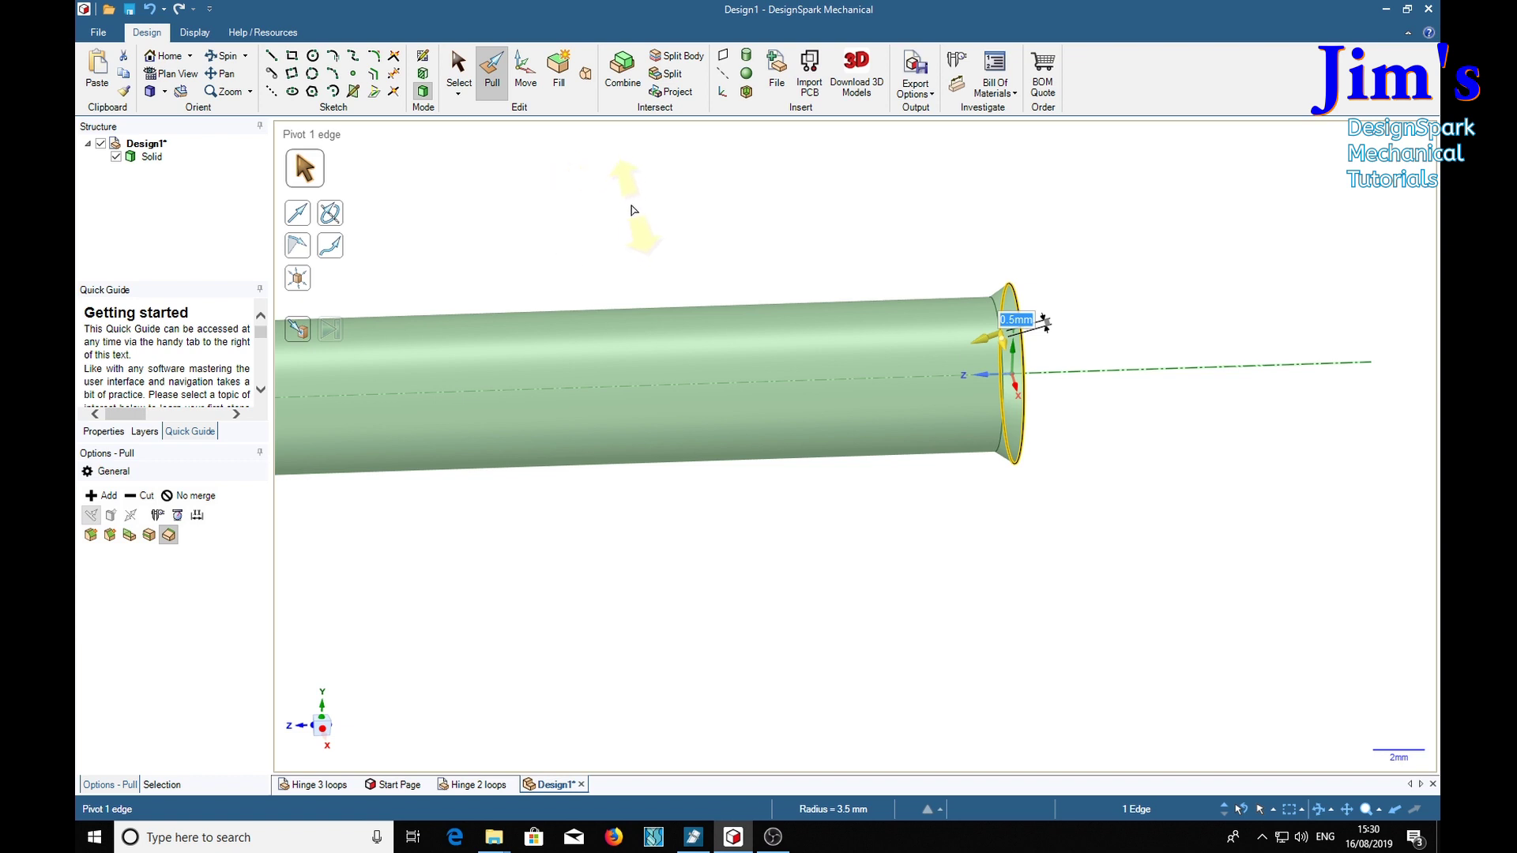
Give the pin body a light colour, Brushed style and High Gloss finish, then show the whole pin.
{"action": "left_click", "coordinate": [157, 161]}
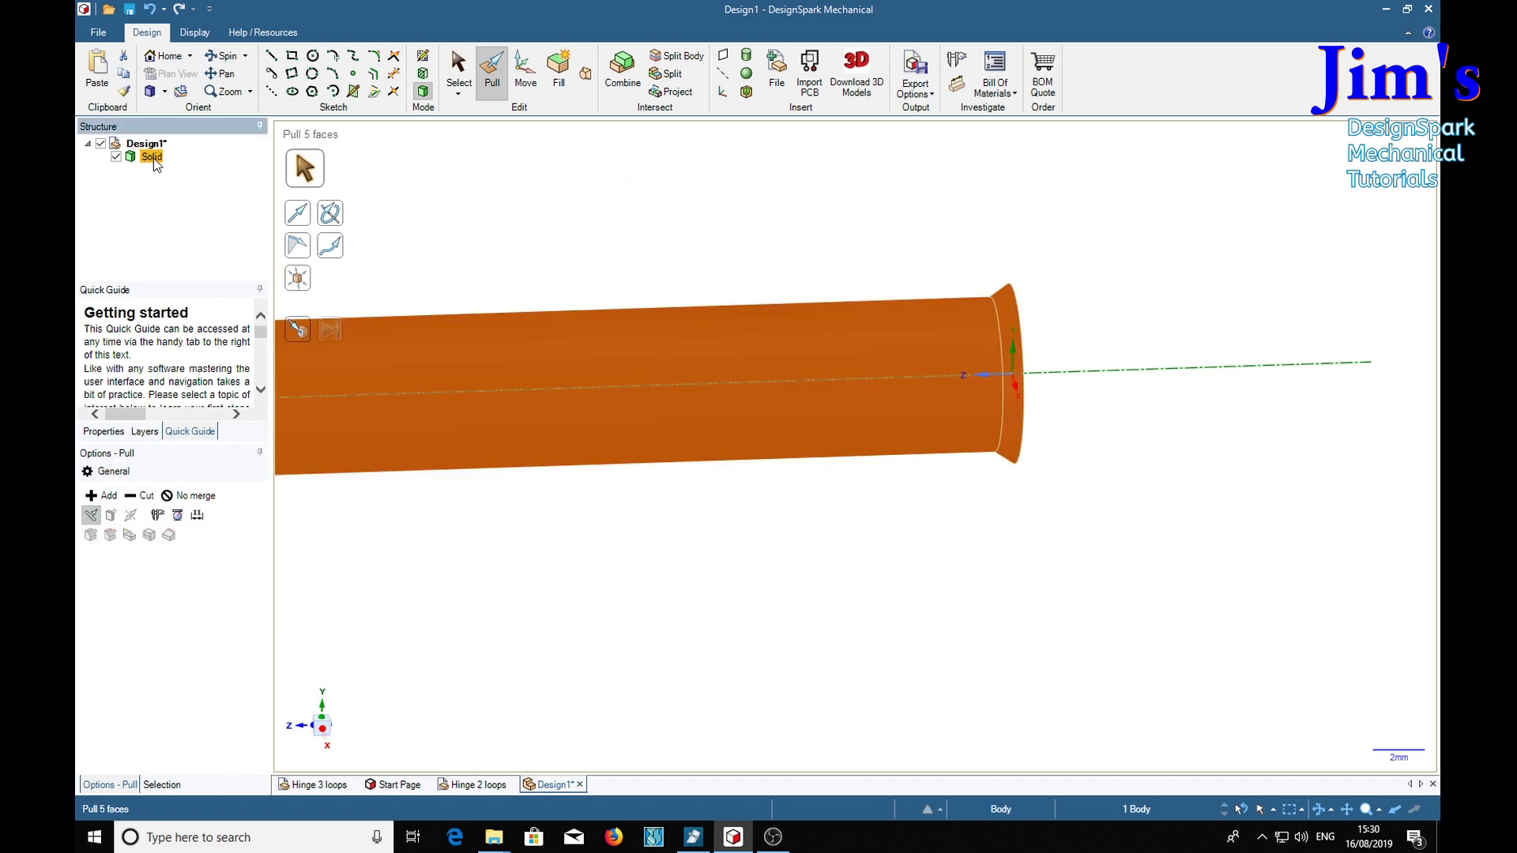
{"action": "left_click", "coordinate": [198, 35]}
{"action": "left_click", "coordinate": [223, 73]}
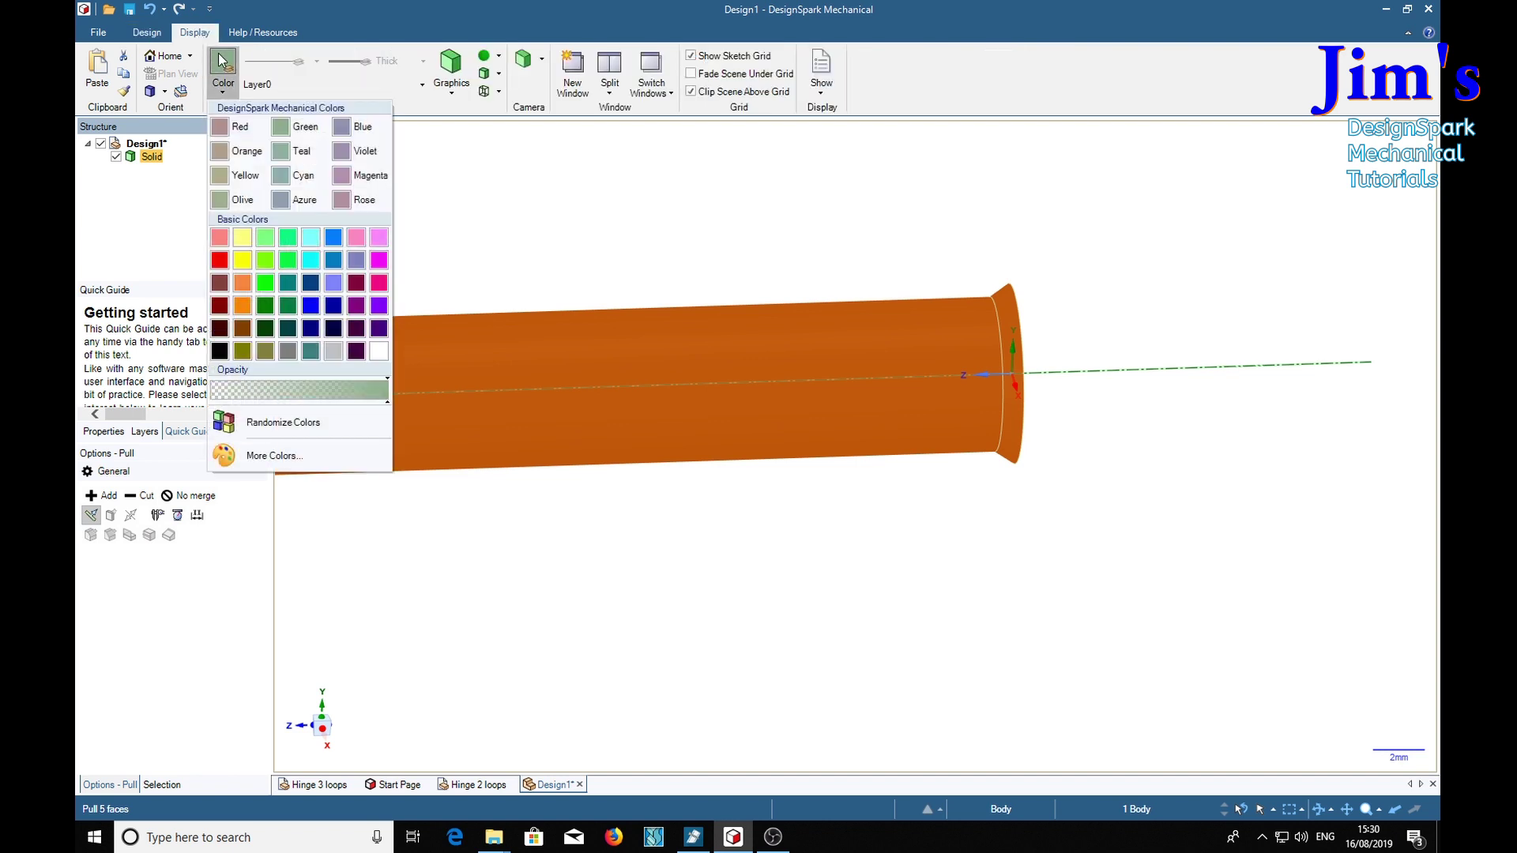
{"action": "left_click", "coordinate": [332, 354]}
{"action": "left_click", "coordinate": [496, 58]}
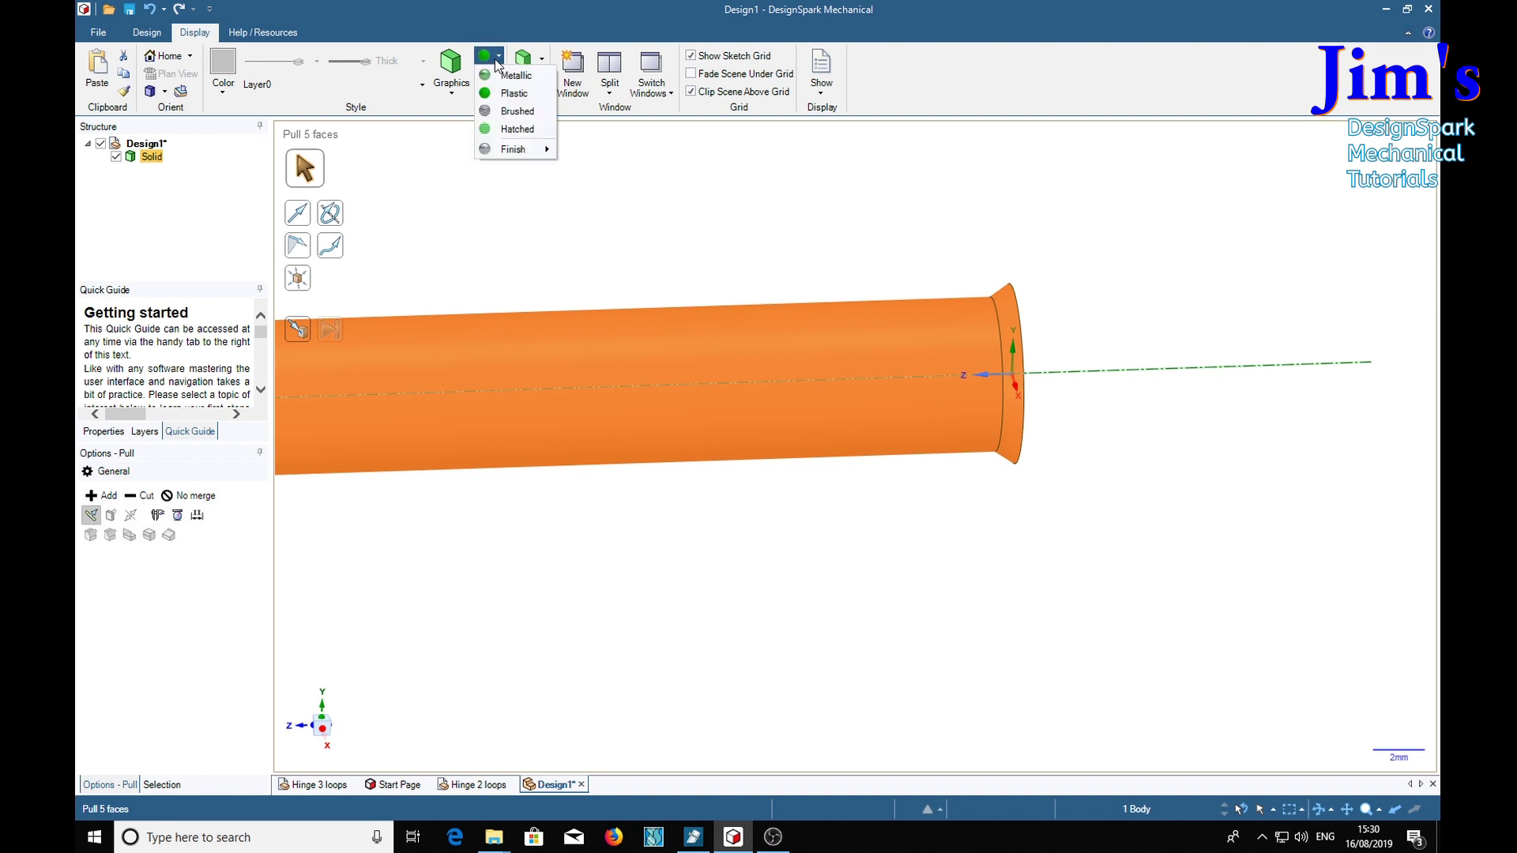
{"action": "left_click", "coordinate": [515, 110]}
{"action": "left_click", "coordinate": [498, 57]}
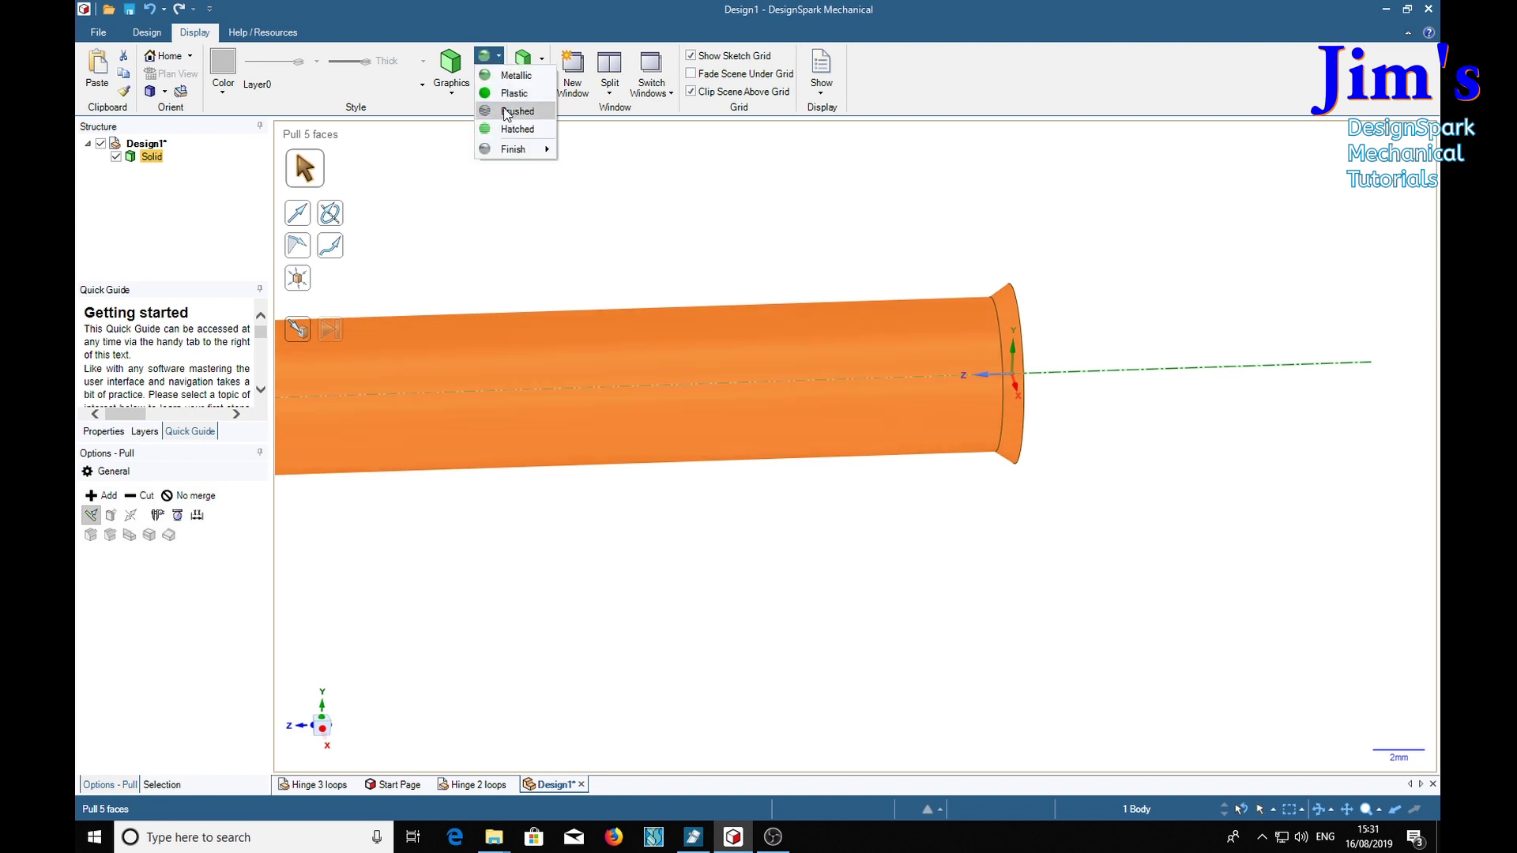
{"action": "mouse_move", "coordinate": [513, 148]}
{"action": "left_click", "coordinate": [590, 202]}
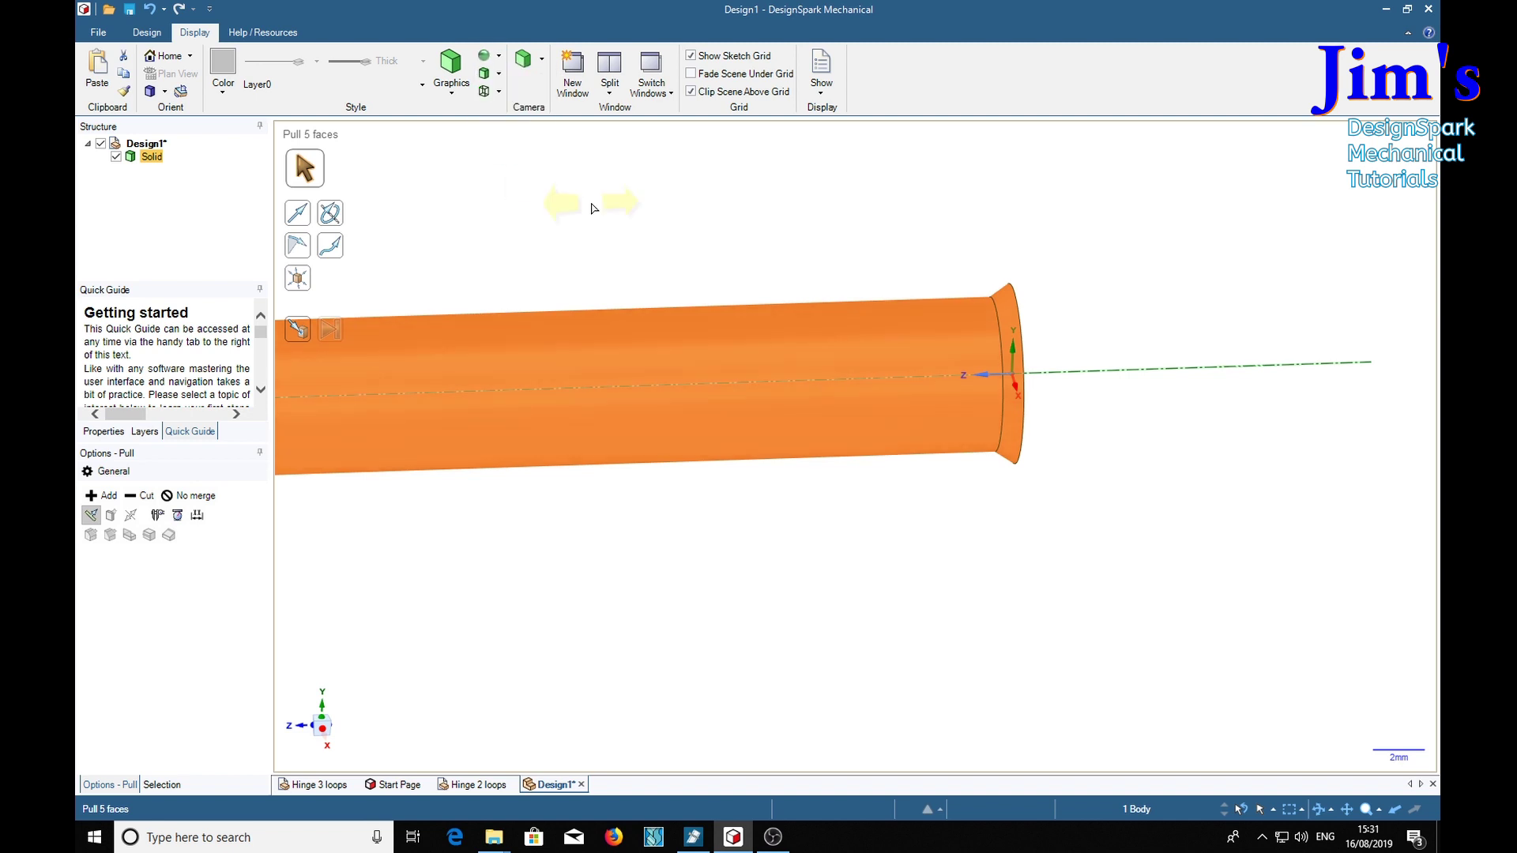
{"action": "left_click", "coordinate": [595, 213]}
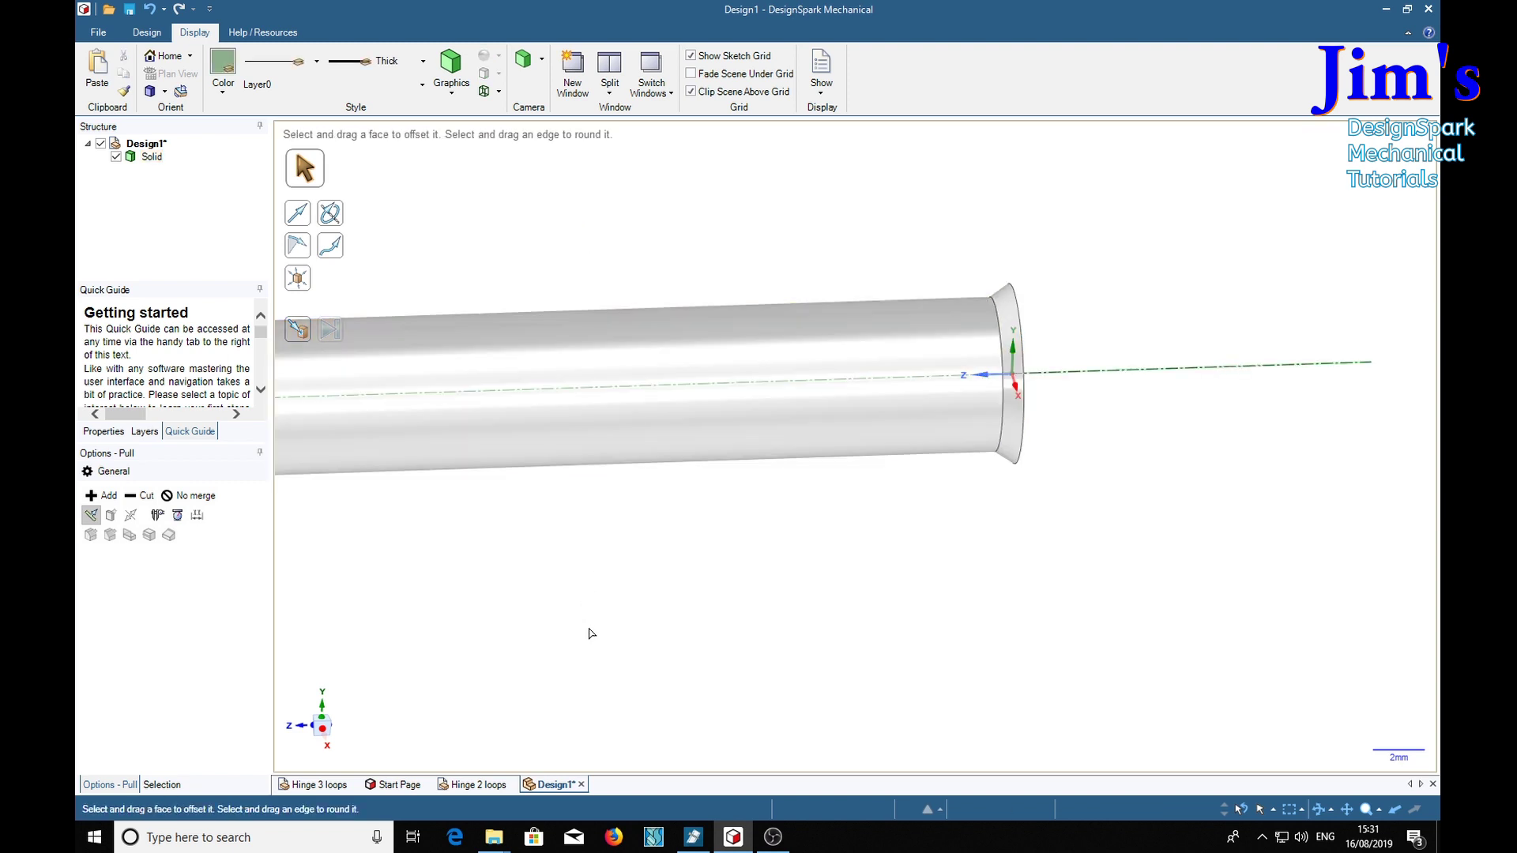
{"action": "middle_click_drag", "start_coordinate": [589, 632], "coordinate": [935, 647], "text": "shift"}
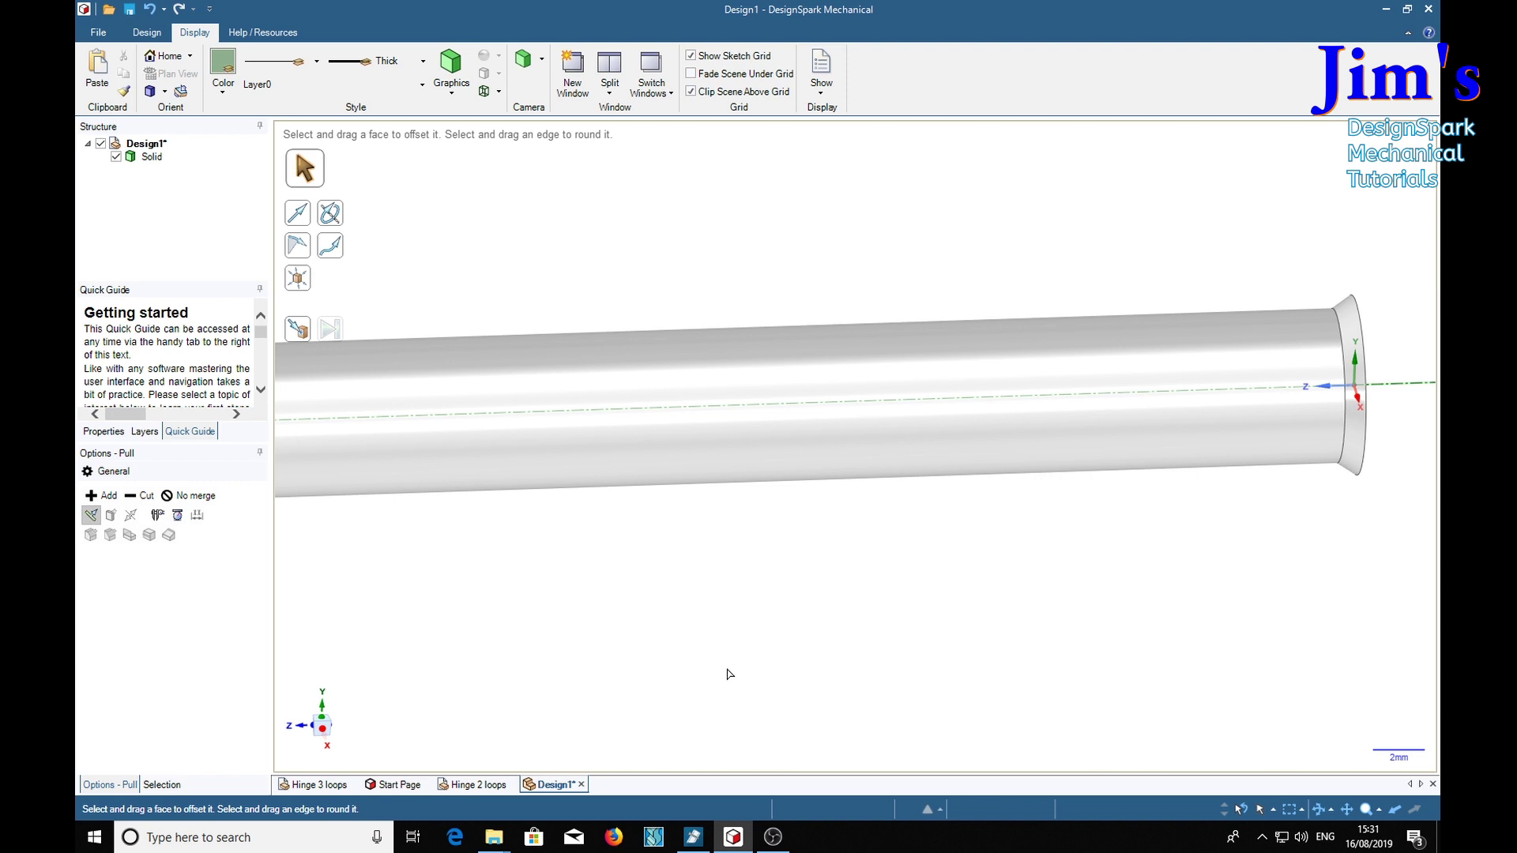
{"action": "key", "text": "h"}
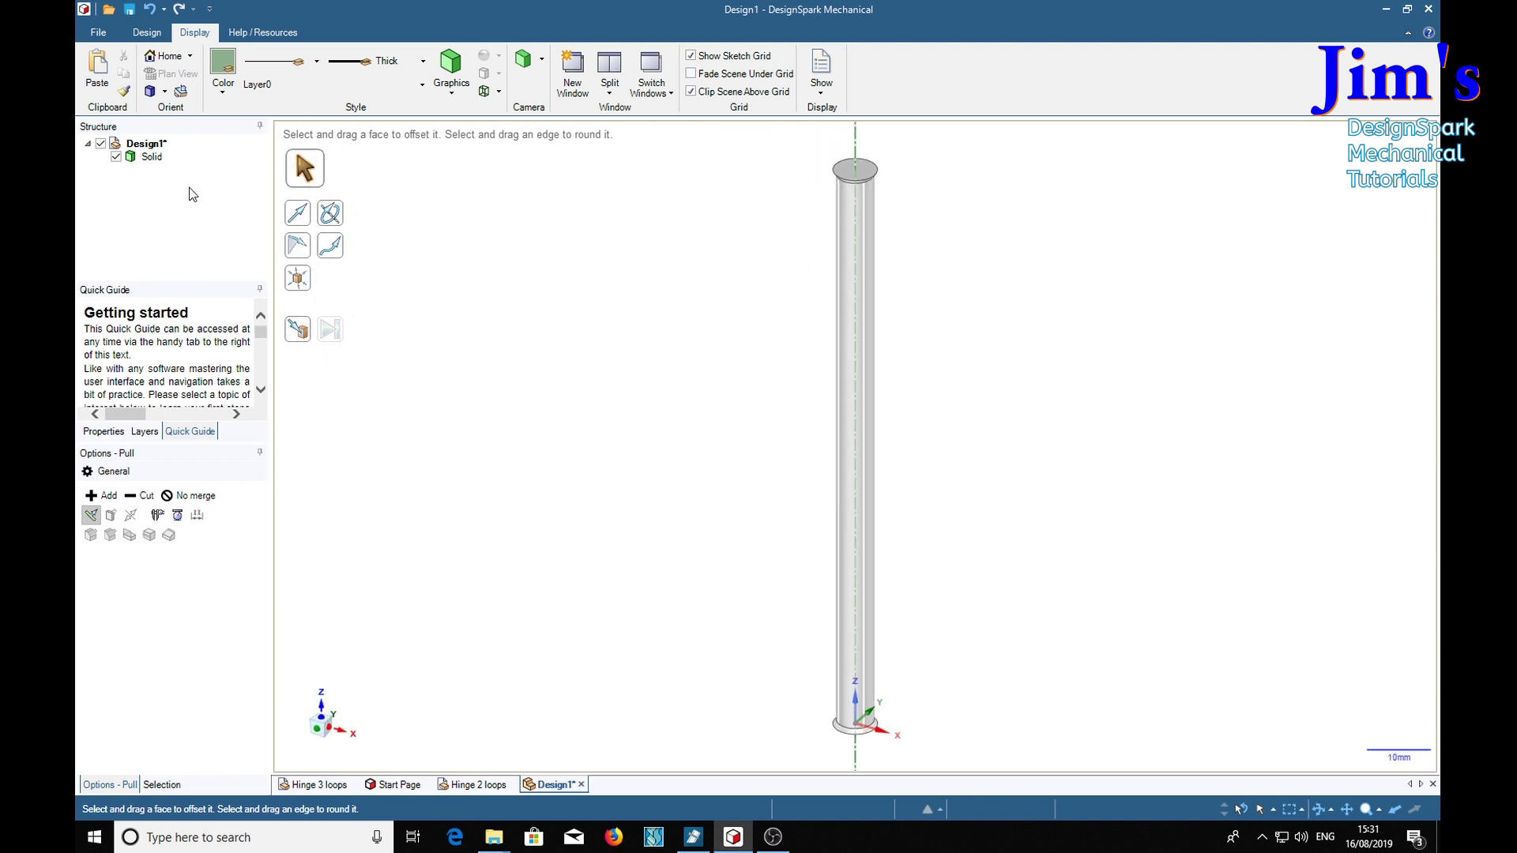
Rename the Design1 component to 'Hinge pin' and save the file as Hinge pin.rsdoc.
{"action": "left_click", "coordinate": [144, 144]}
{"action": "right_click", "coordinate": [144, 147]}
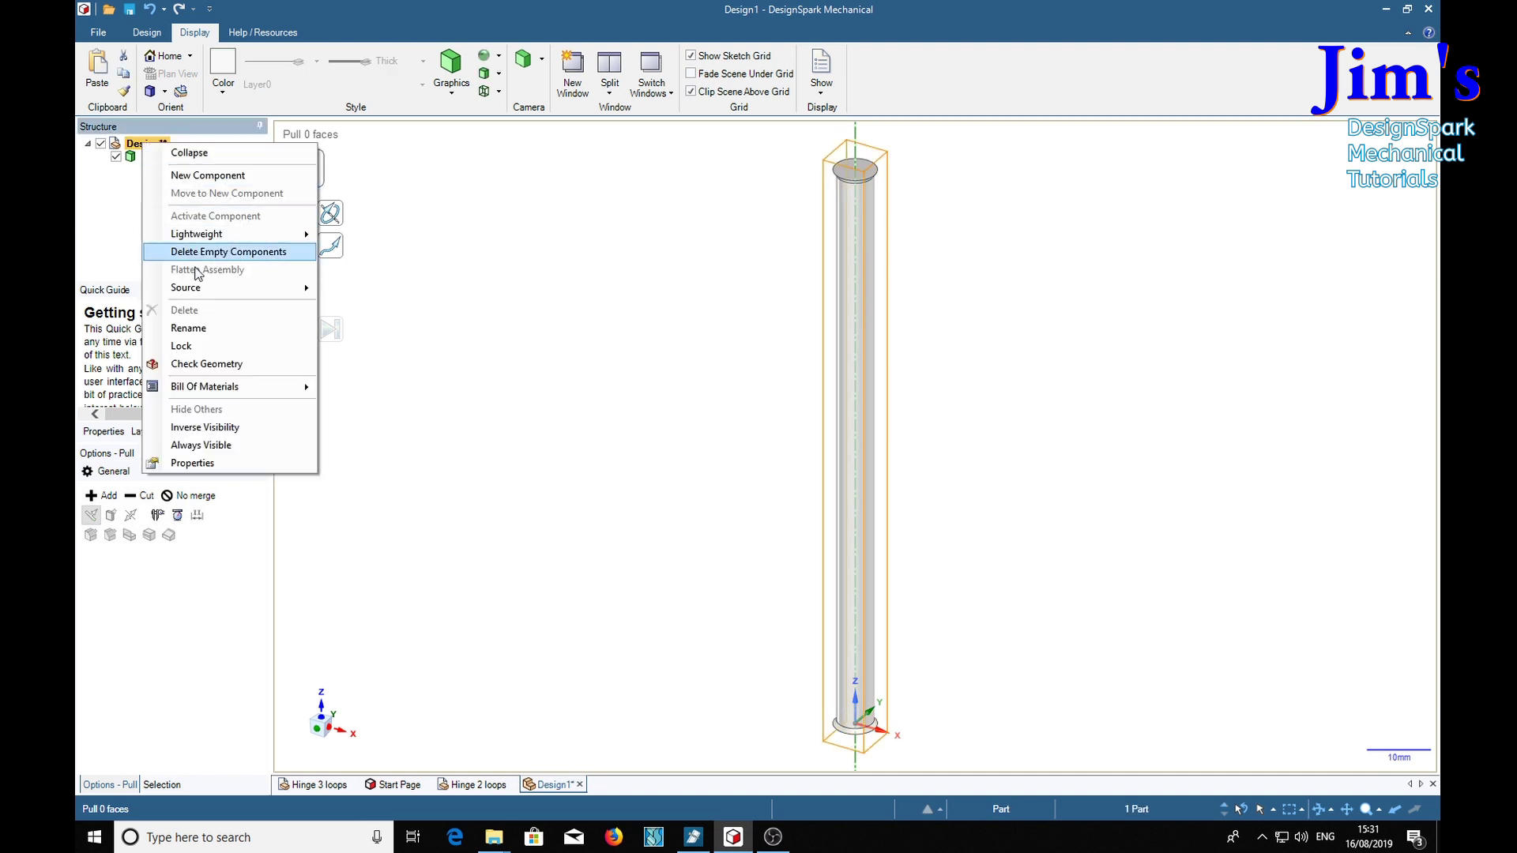
{"action": "left_click", "coordinate": [199, 328]}
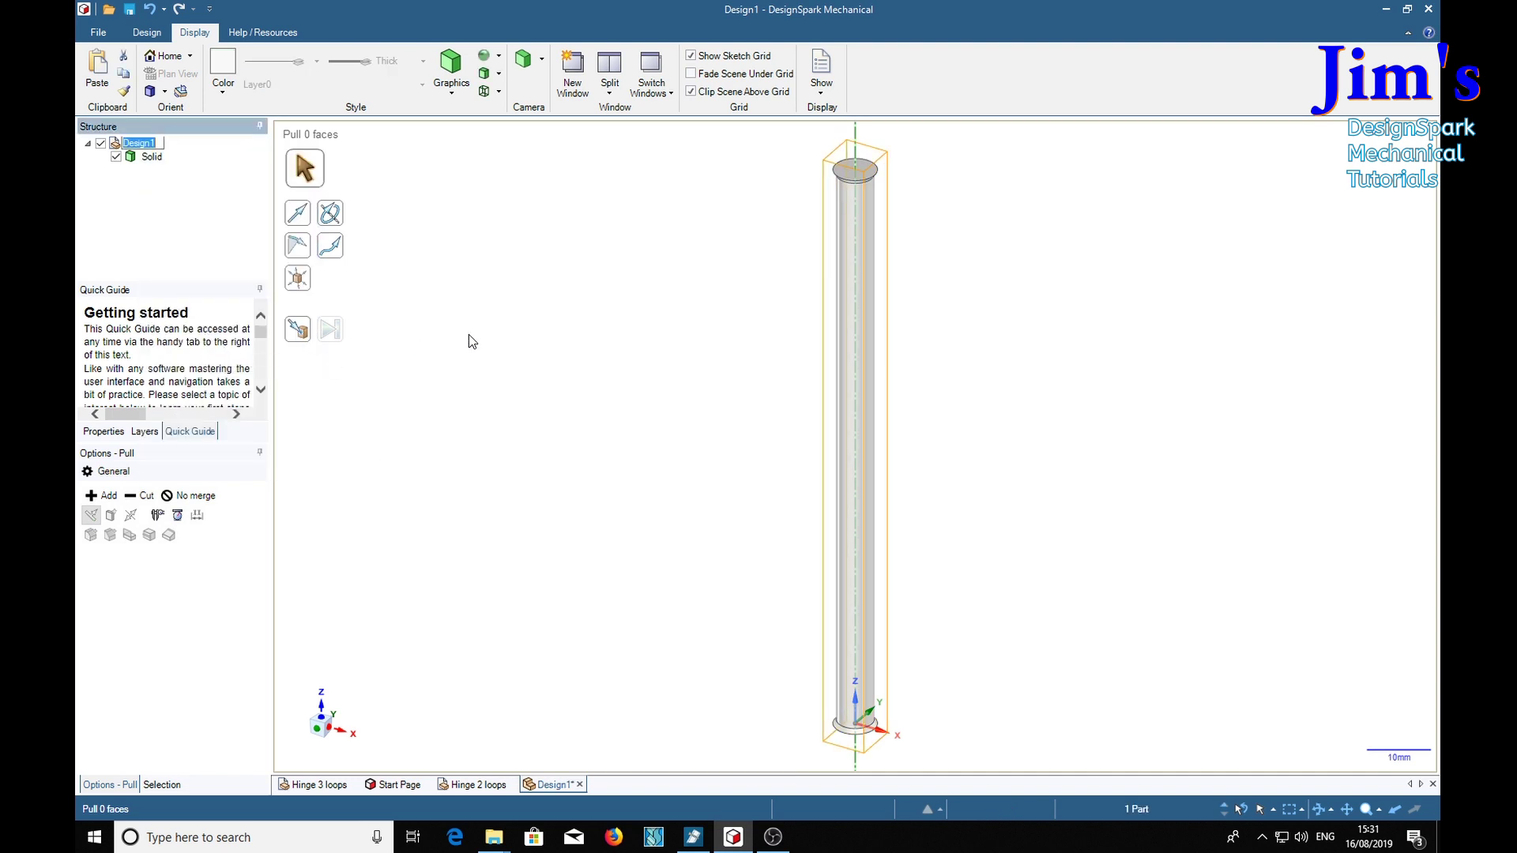
{"action": "type", "text": "Hinge pin"}
{"action": "key", "text": "Return"}
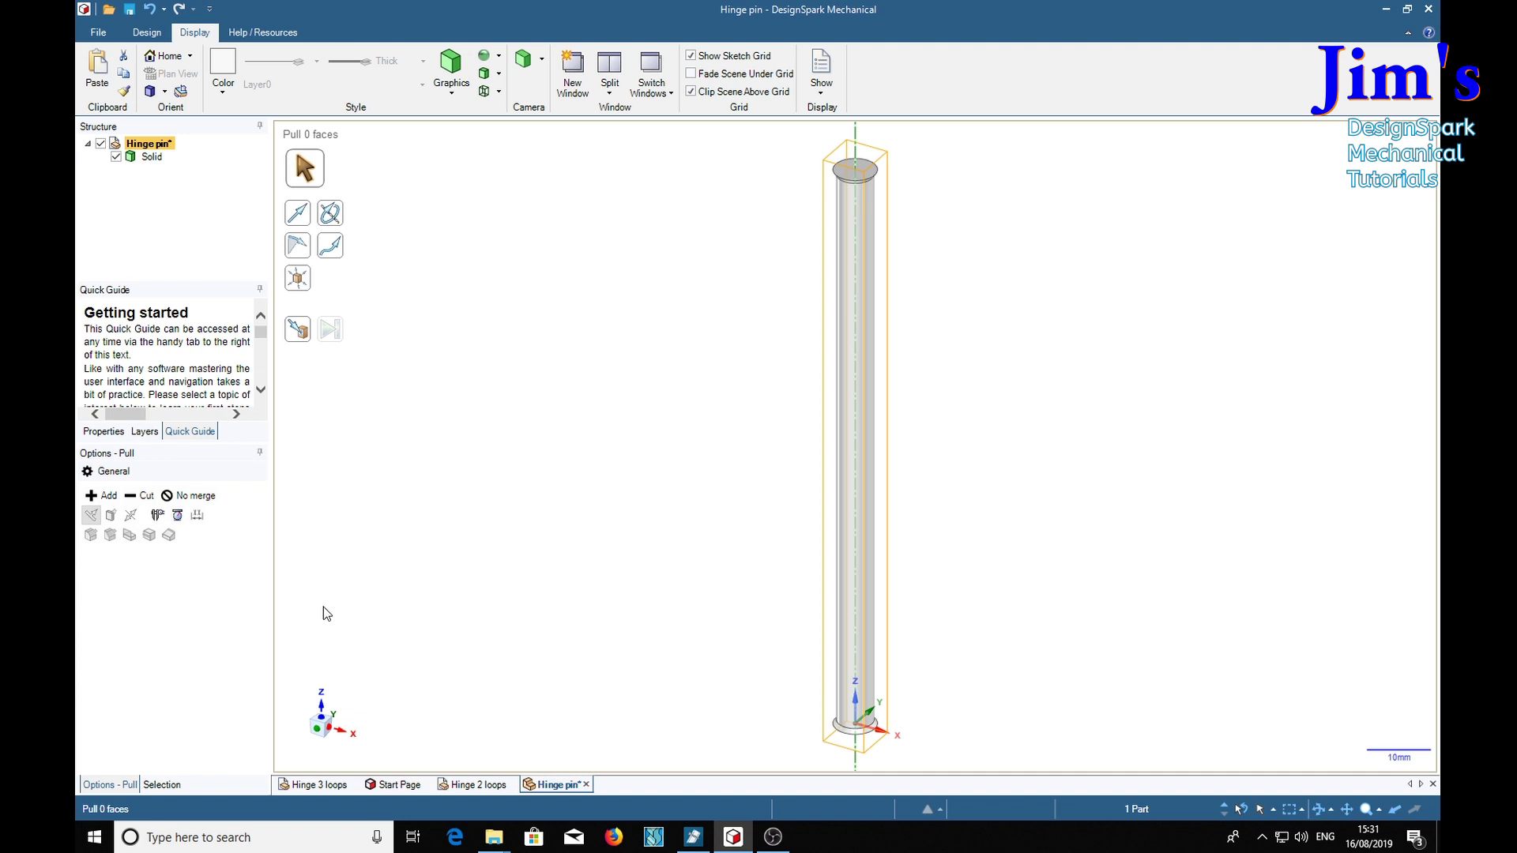
{"action": "key", "text": "ctrl+s"}
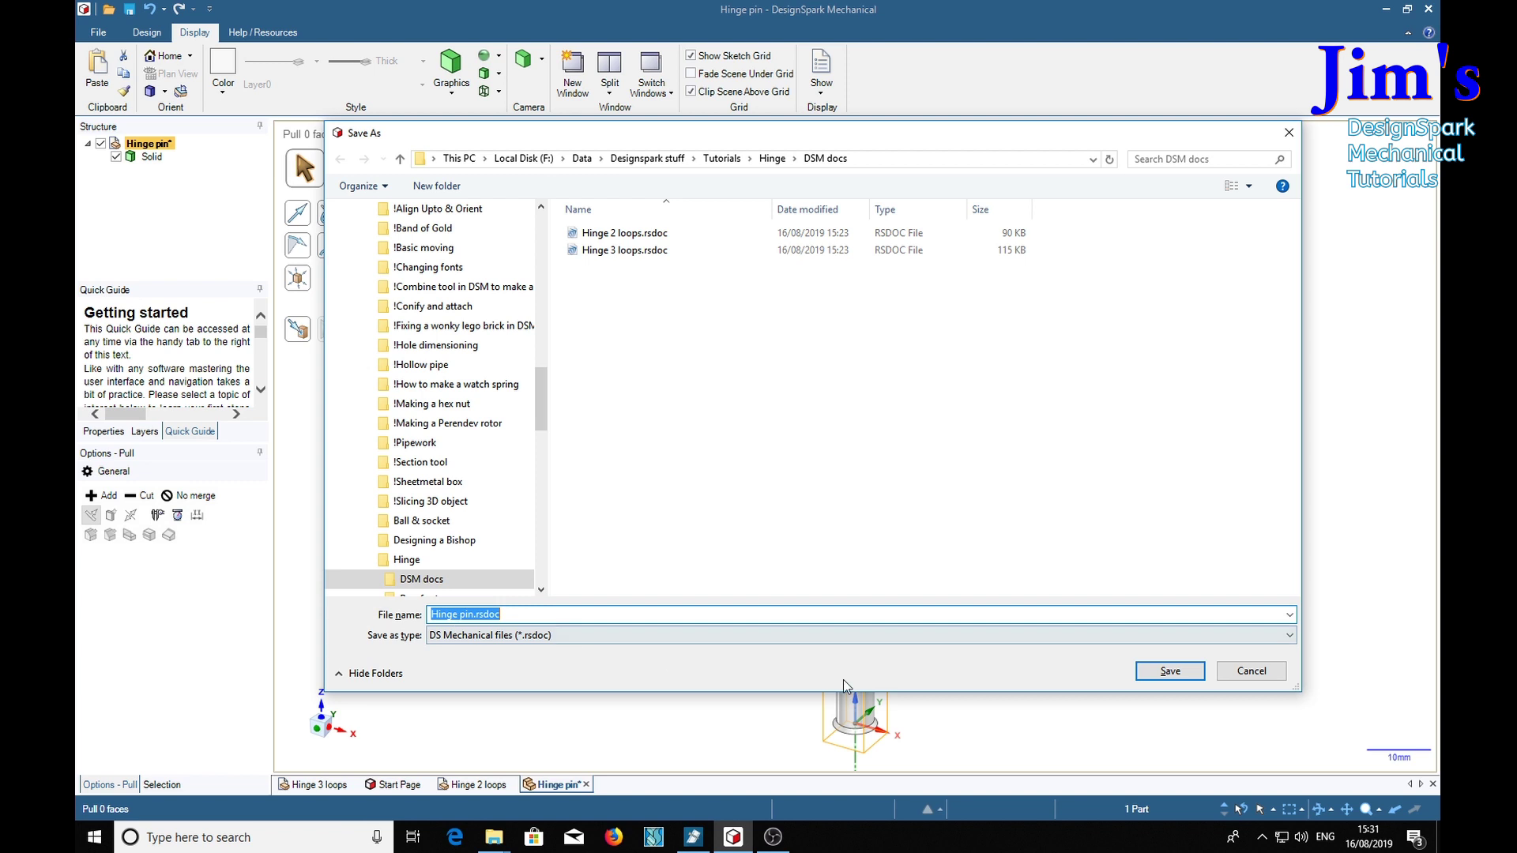
{"action": "left_click", "coordinate": [1156, 681]}
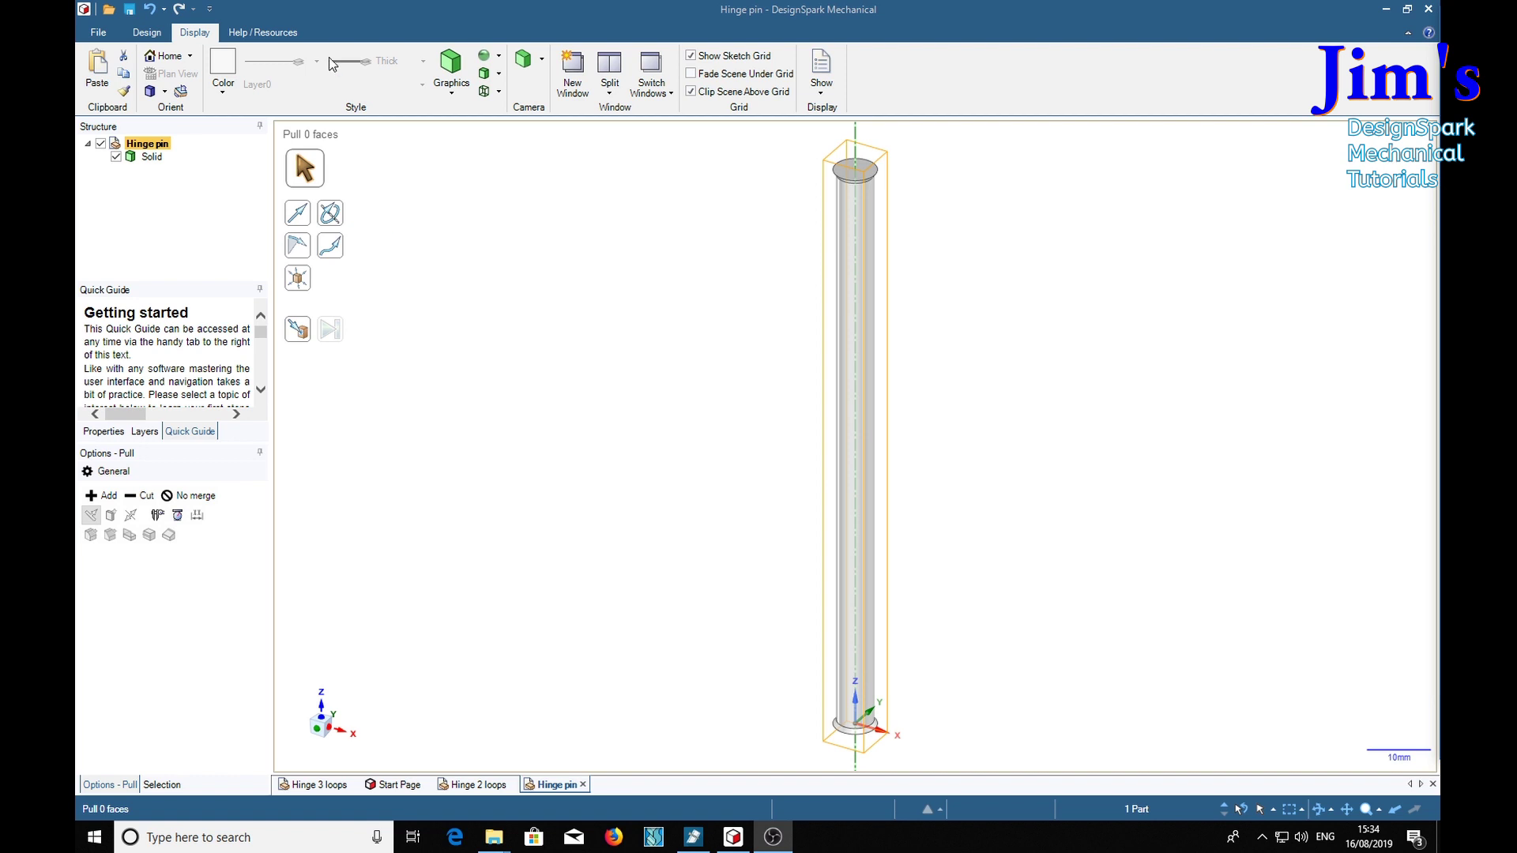
Create a new design and insert Hinge 2 loops, Hinge 3 loops and Hinge pin via Insert > File.
{"action": "left_click", "coordinate": [147, 32]}
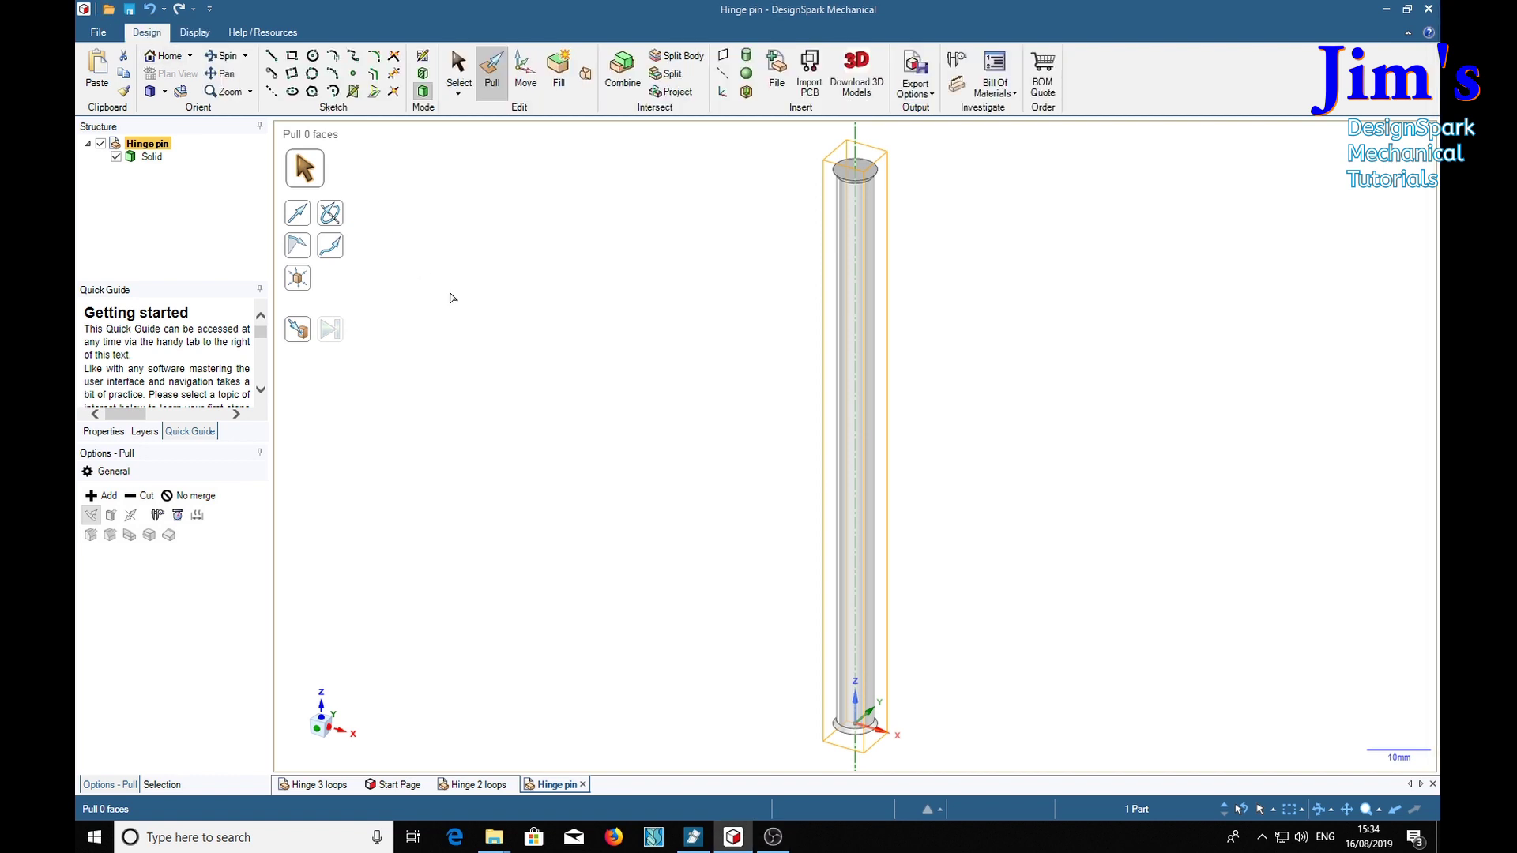
{"action": "key", "text": "ctrl+n"}
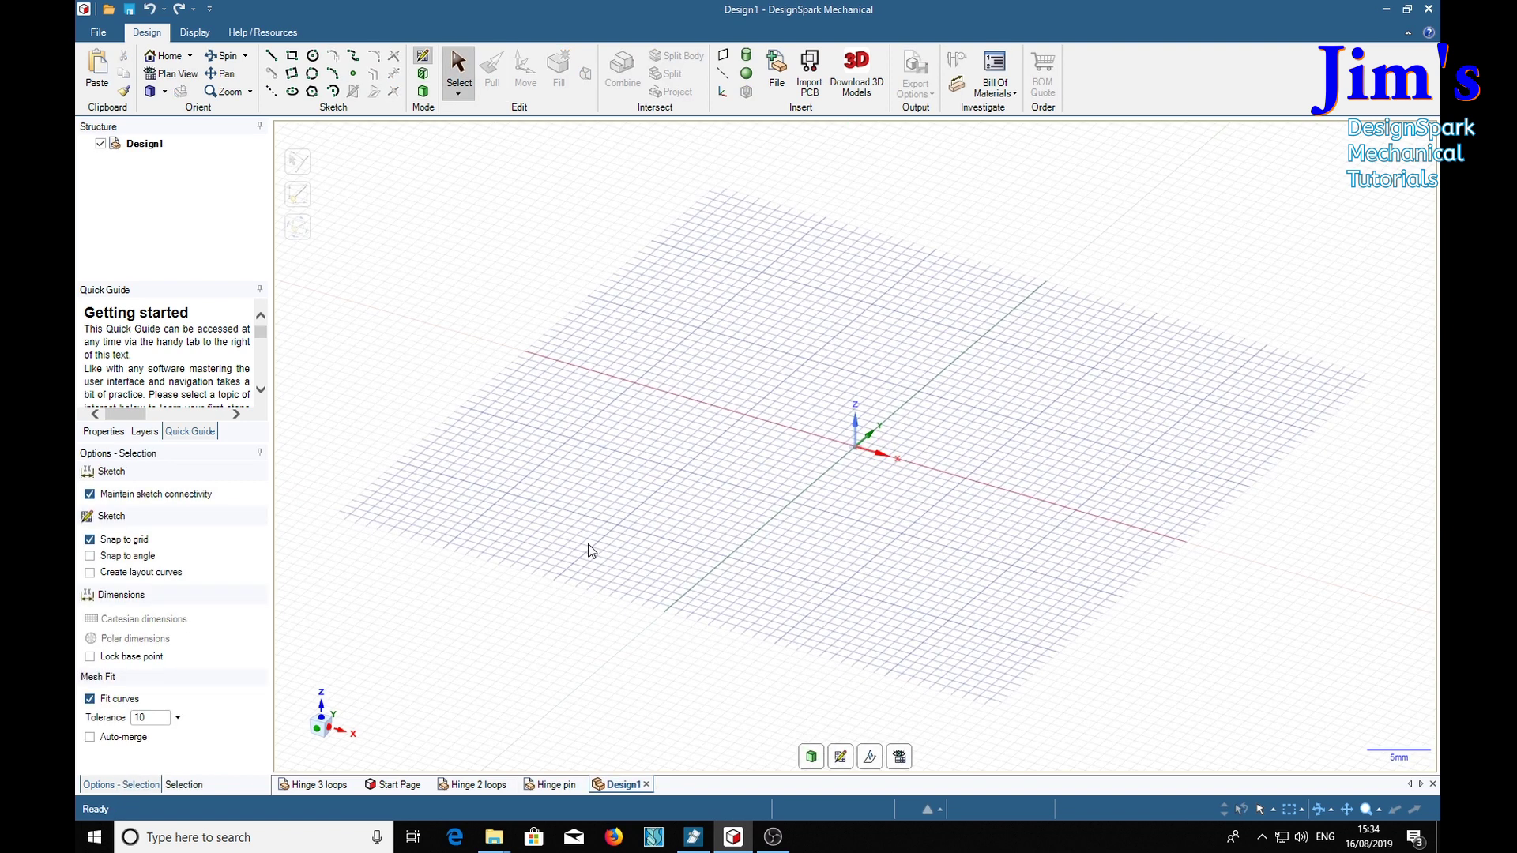
{"action": "left_click", "coordinate": [779, 66]}
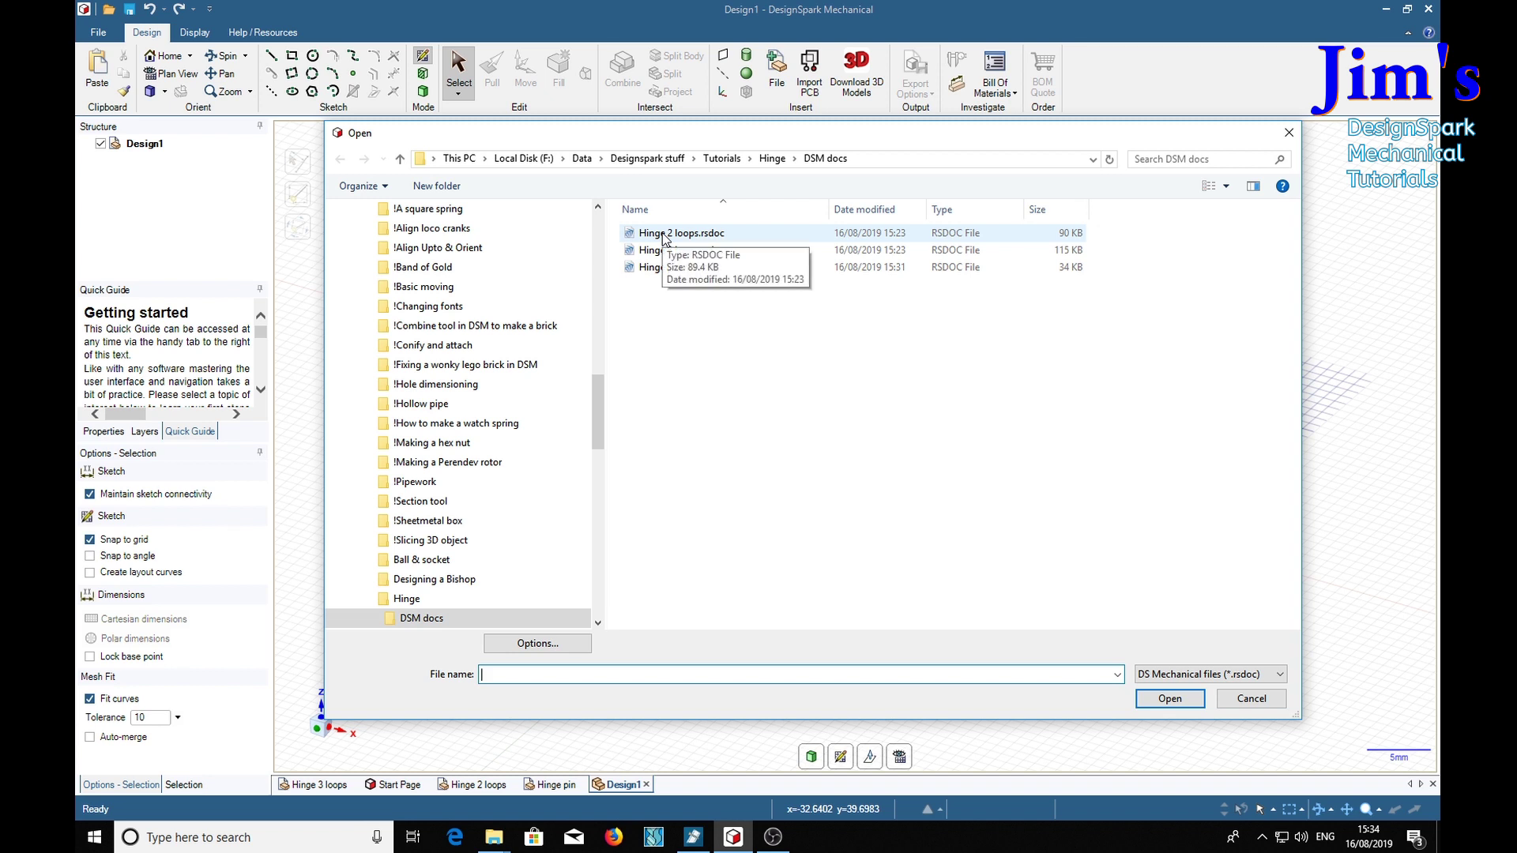
{"action": "left_click", "coordinate": [662, 234]}
{"action": "left_click", "coordinate": [661, 250], "text": "ctrl"}
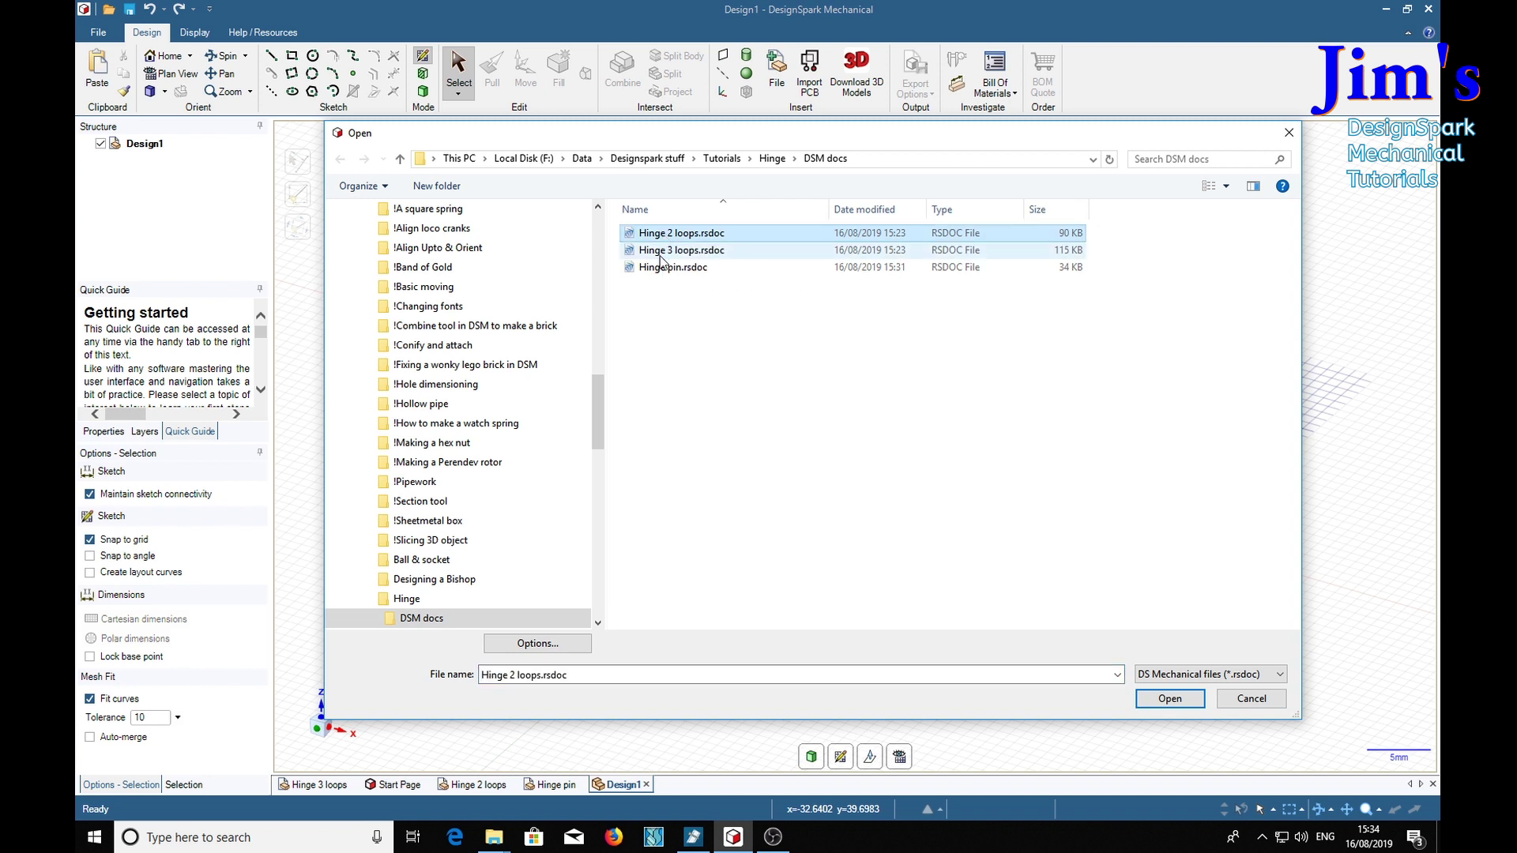
{"action": "left_click", "coordinate": [654, 268], "text": "ctrl"}
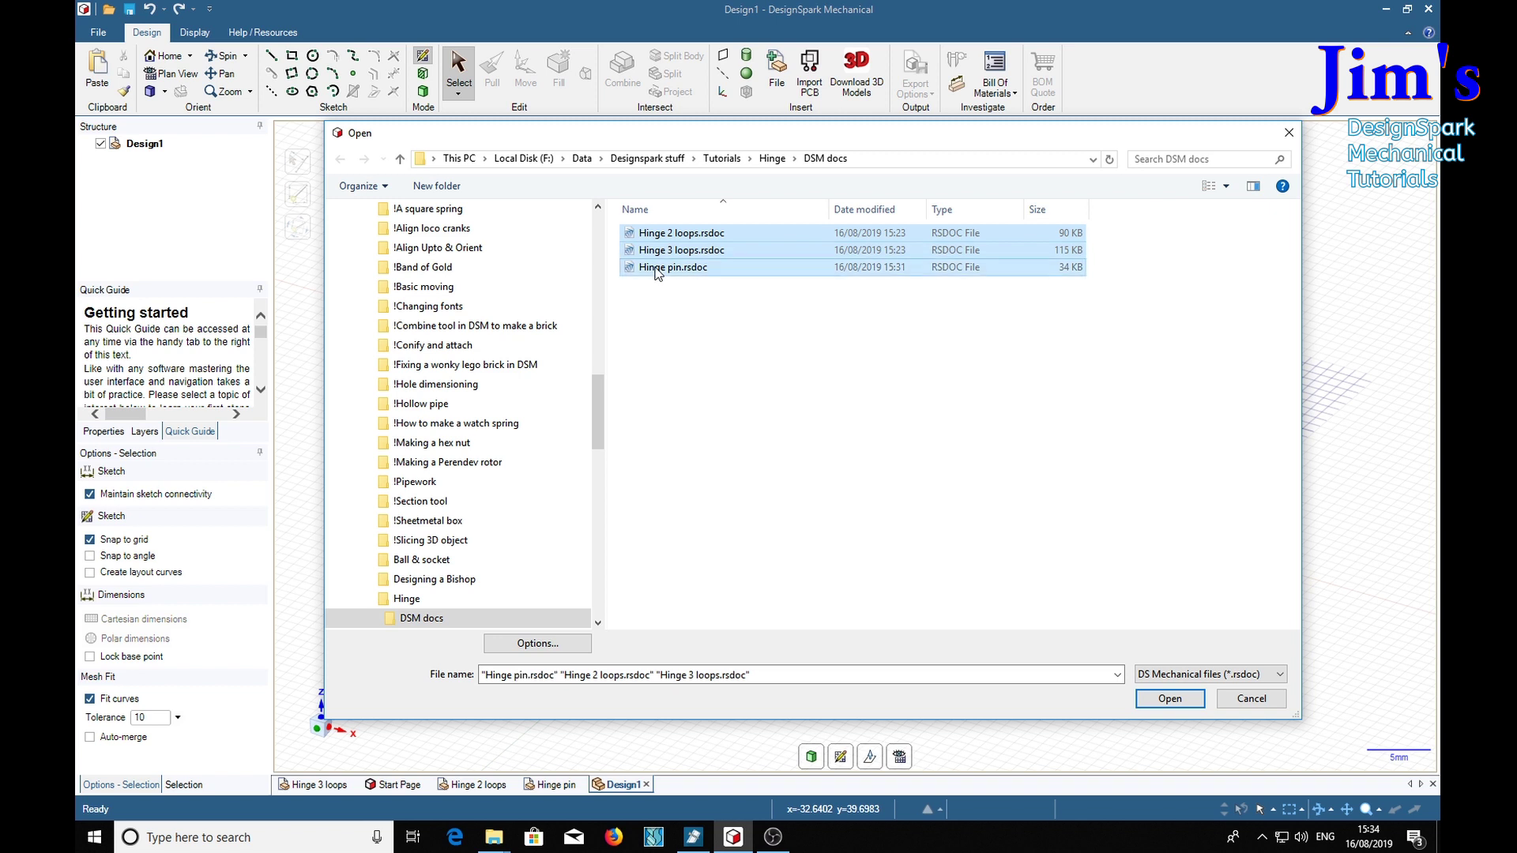
{"action": "left_click", "coordinate": [1170, 699]}
{"action": "mouse_move", "coordinate": [493, 838]}
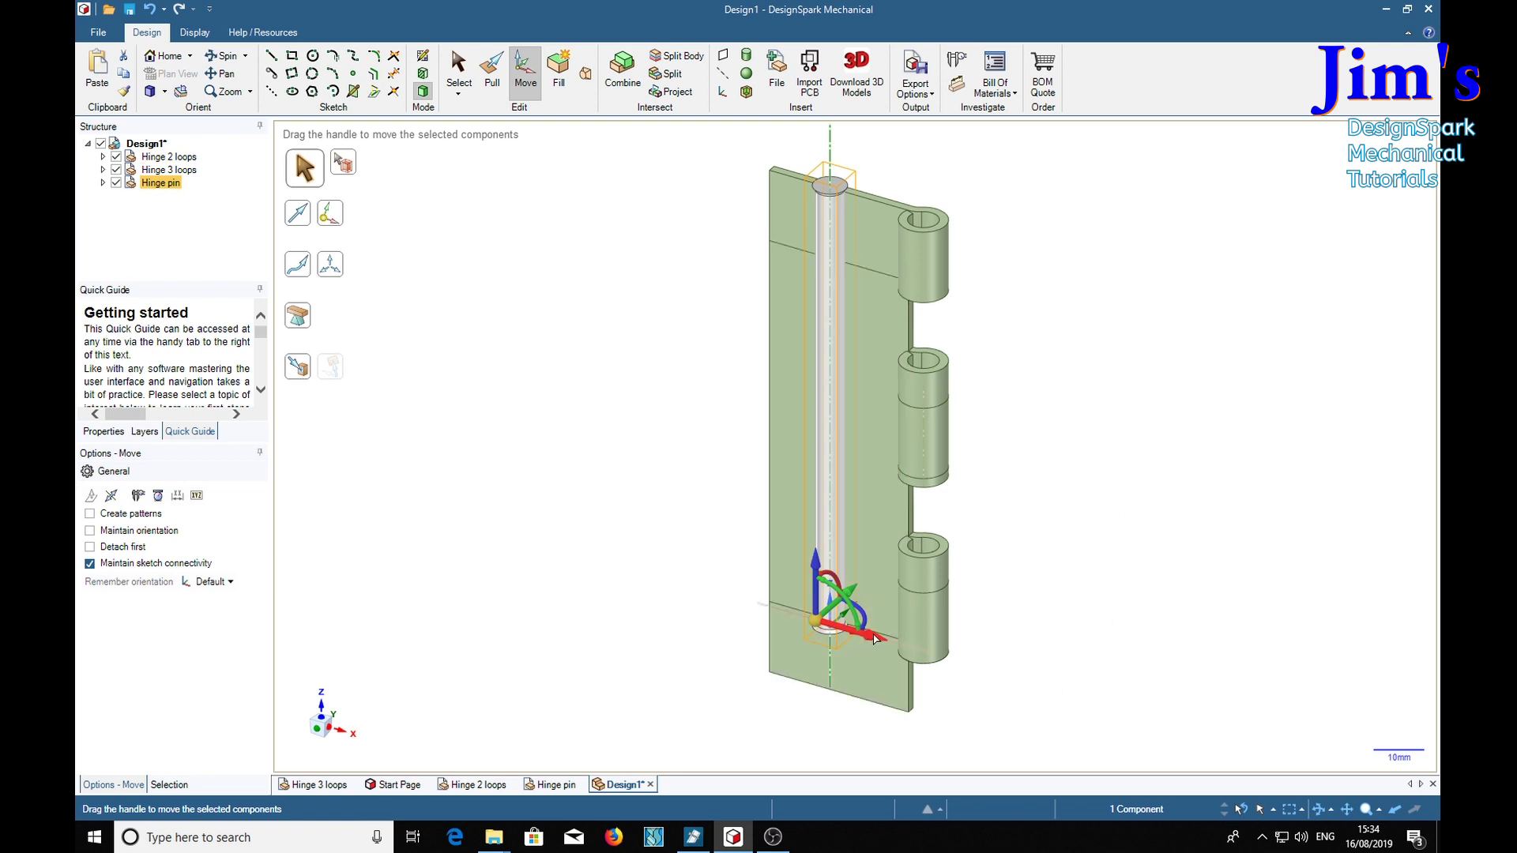
Move the pin aside and rotate the Hinge 2 loops leaf 180° about its knuckle axis.
{"action": "left_click_drag", "start_coordinate": [646, 613], "coordinate": [574, 585]}
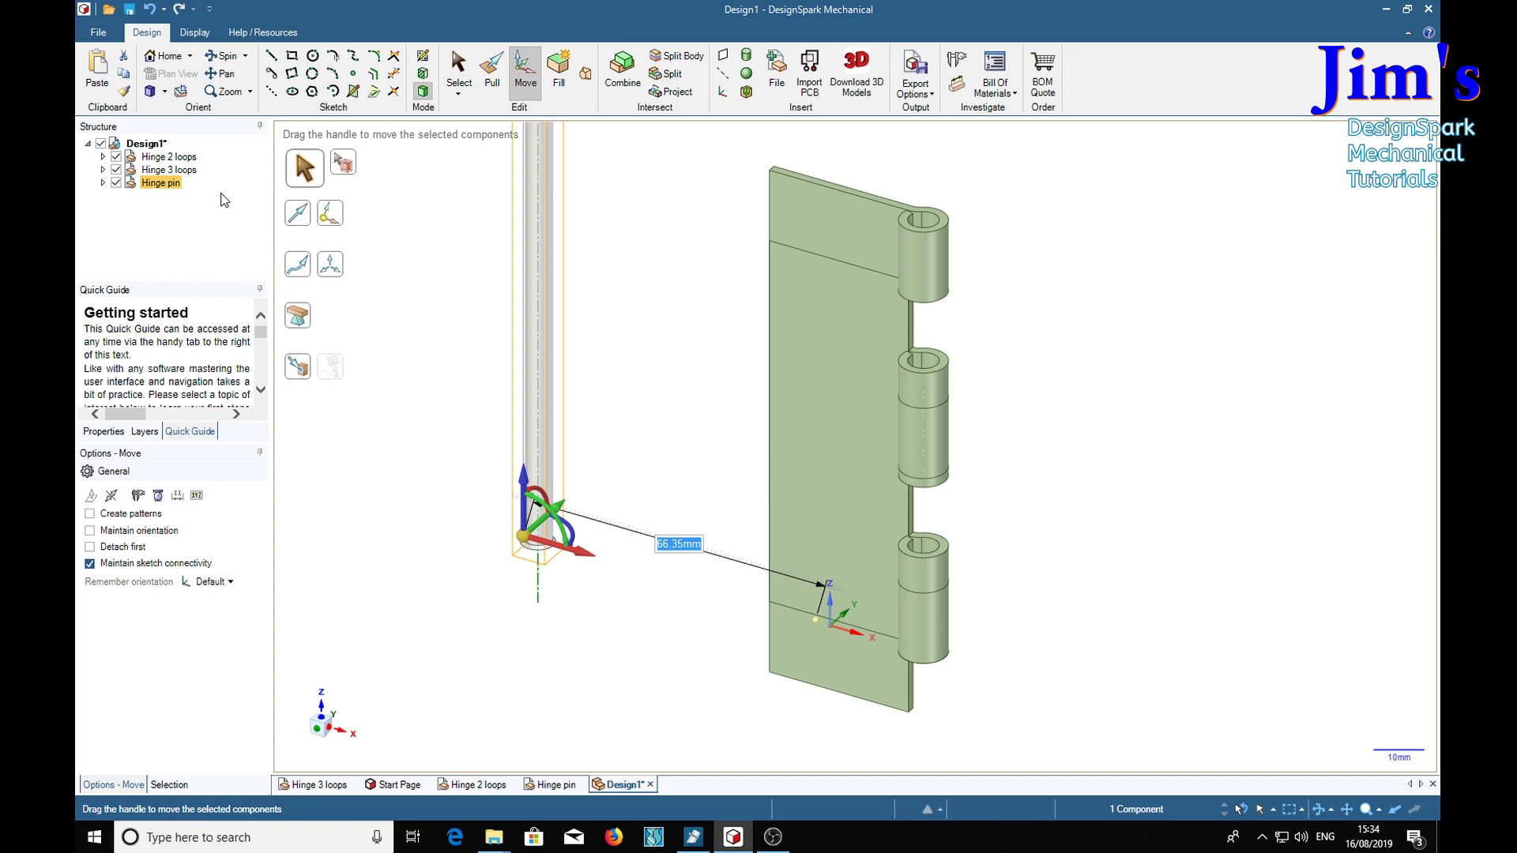
{"action": "left_click", "coordinate": [168, 157]}
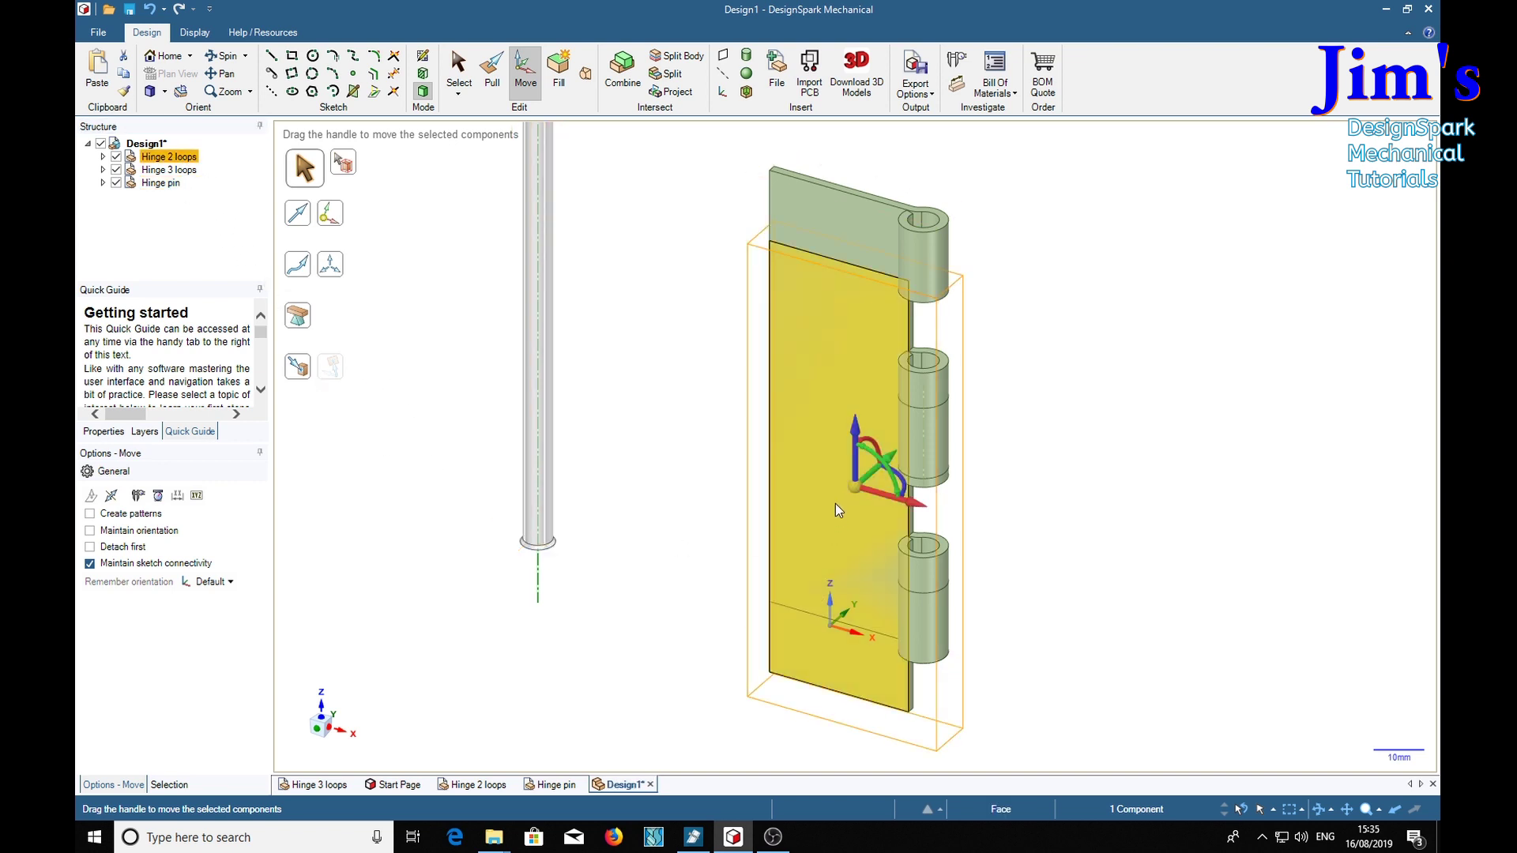
{"action": "left_click_drag", "start_coordinate": [866, 471], "coordinate": [763, 534]}
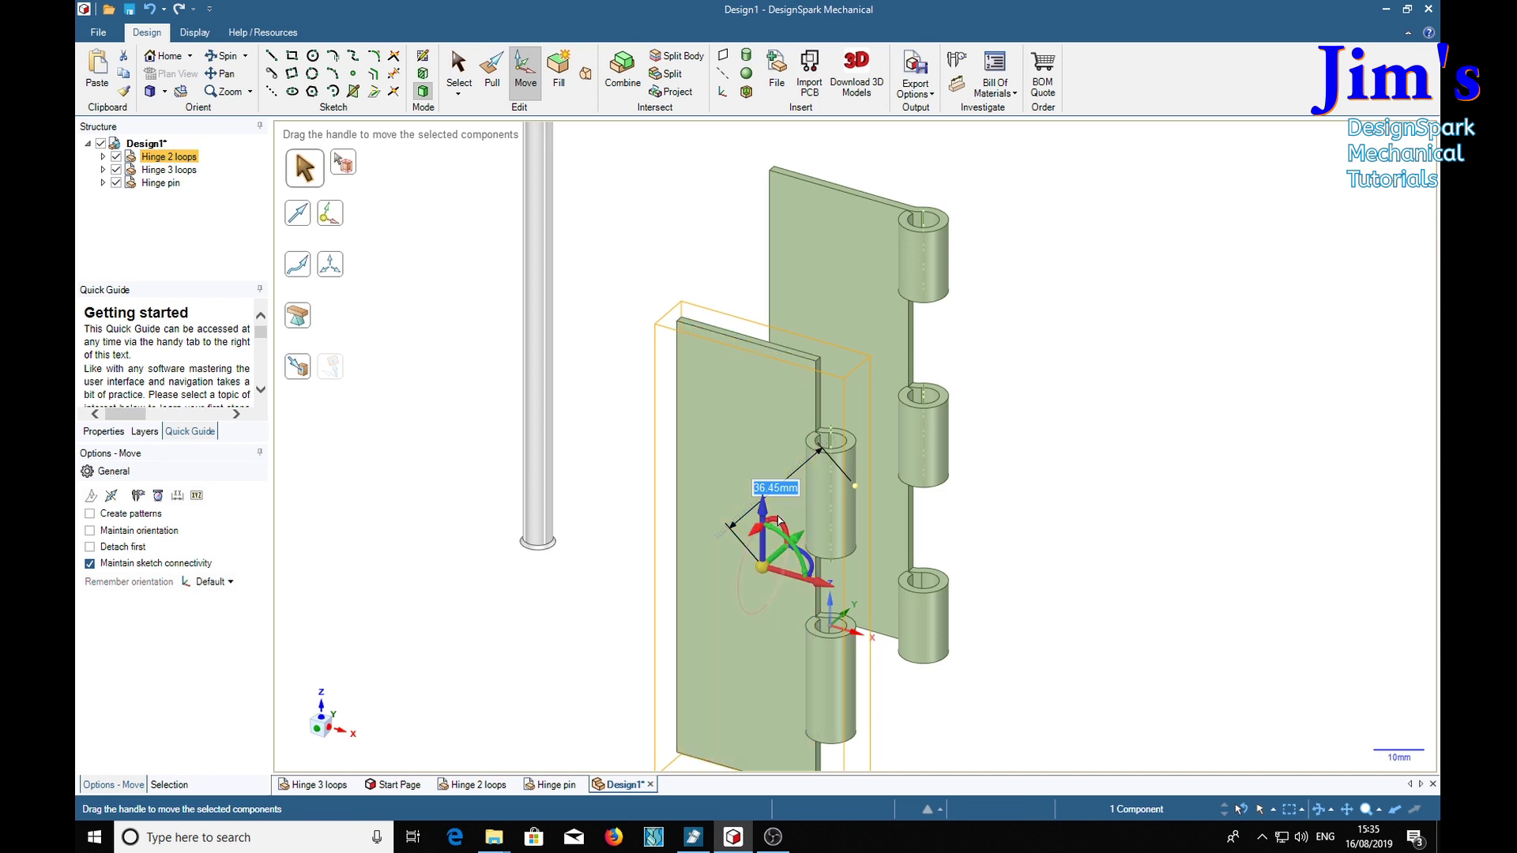
{"action": "left_click_drag", "start_coordinate": [778, 519], "coordinate": [743, 545]}
{"action": "type", "text": "1"}
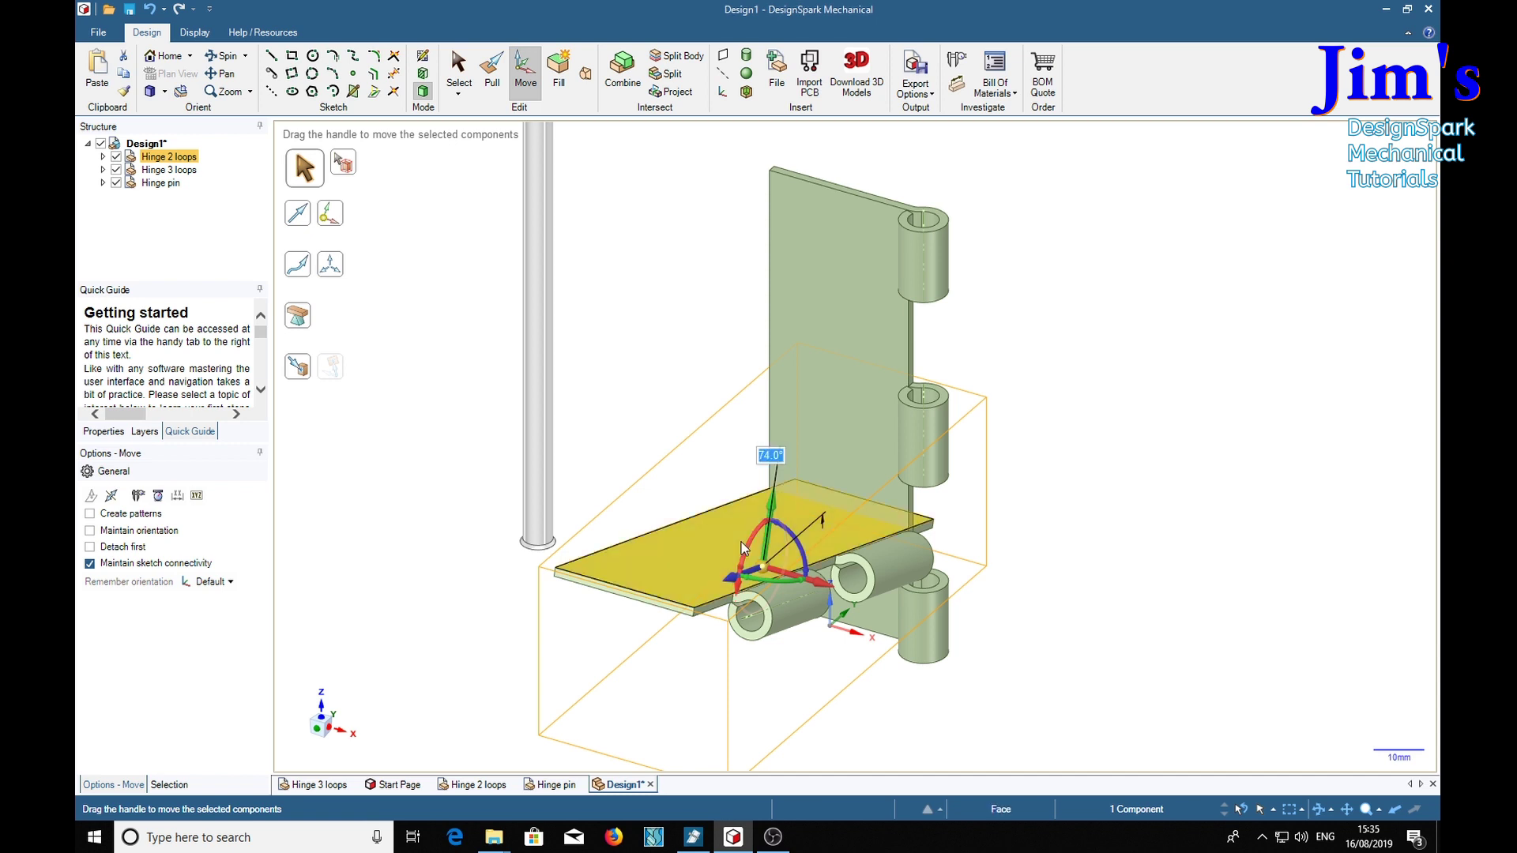
{"action": "key", "text": "Return"}
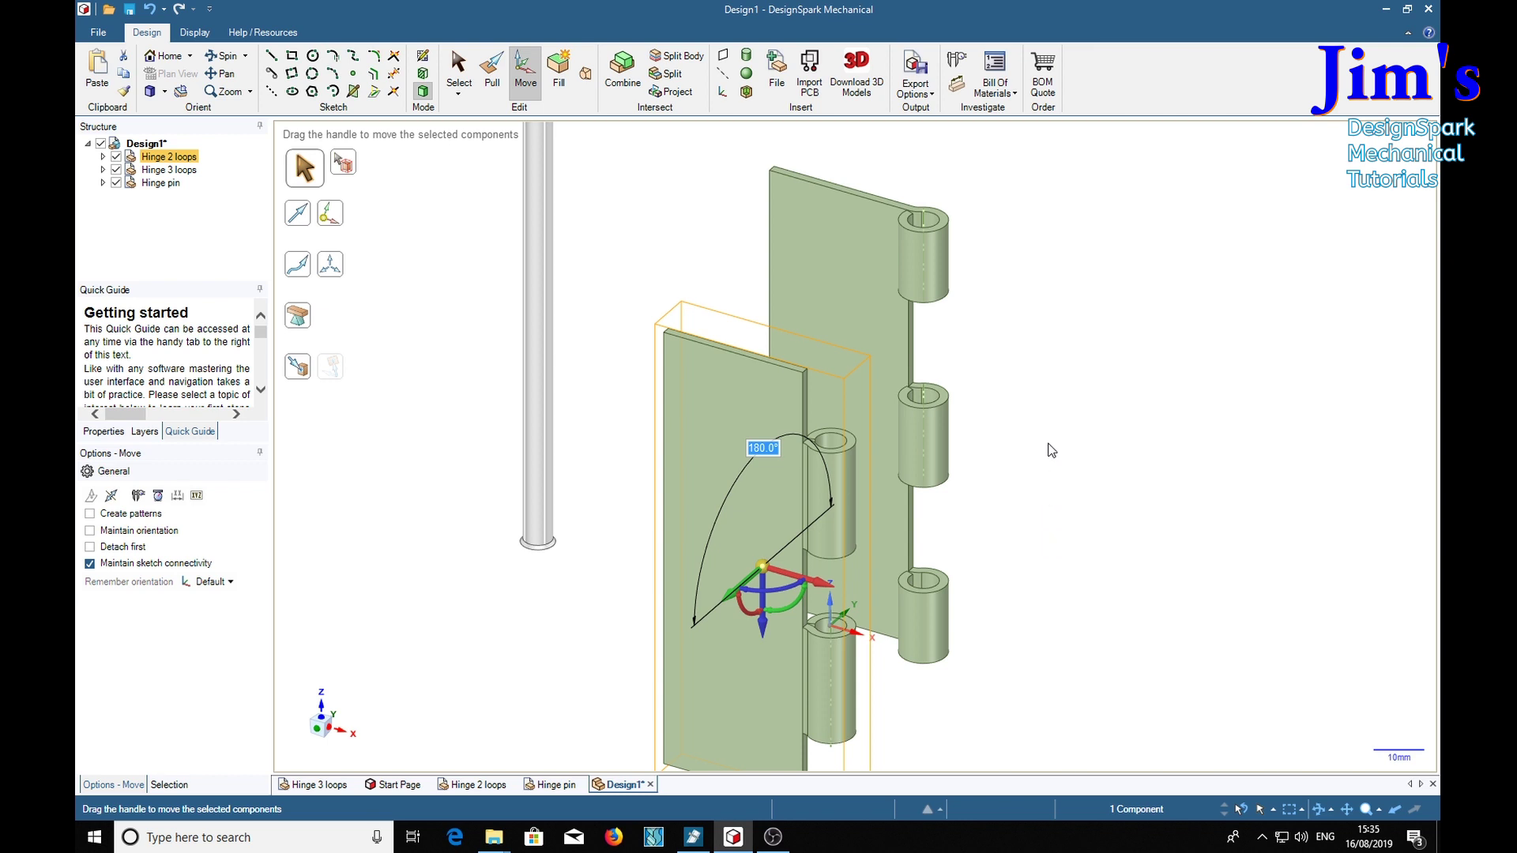
Reposition the move handle onto the flipped leaf's top edge.
{"action": "mouse_move", "coordinate": [1109, 469]}
{"action": "middle_mouse_down"}
{"action": "mouse_move", "coordinate": [1130, 433]}
{"action": "mouse_move", "coordinate": [1192, 423]}
{"action": "mouse_move", "coordinate": [1122, 420]}
{"action": "mouse_move", "coordinate": [1090, 440]}
{"action": "middle_mouse_up"}
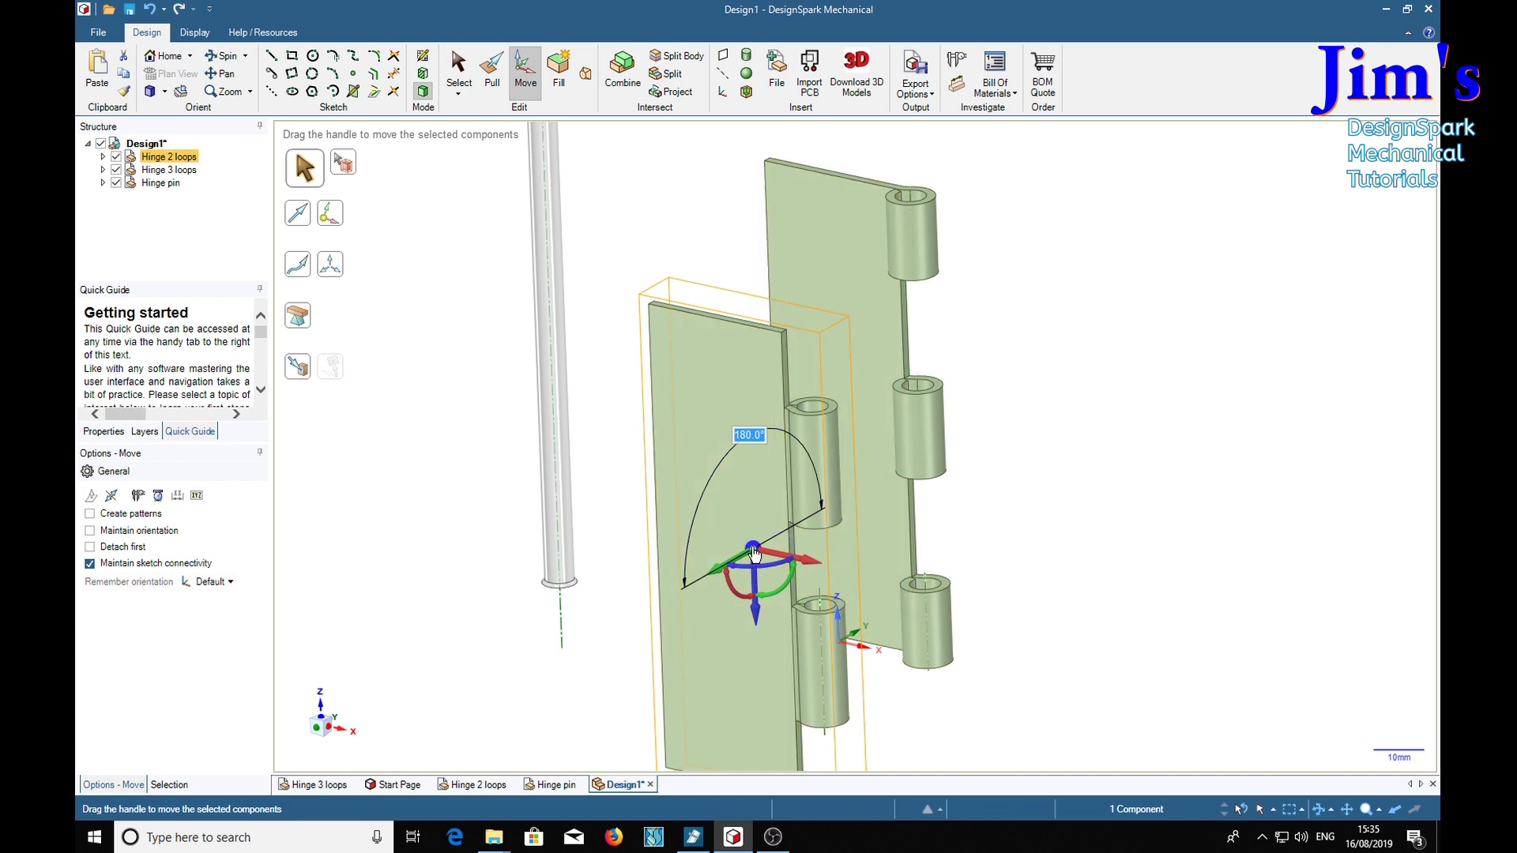
{"action": "left_click_drag", "start_coordinate": [754, 548], "coordinate": [723, 551]}
{"action": "left_click_drag", "start_coordinate": [747, 453], "coordinate": [741, 325]}
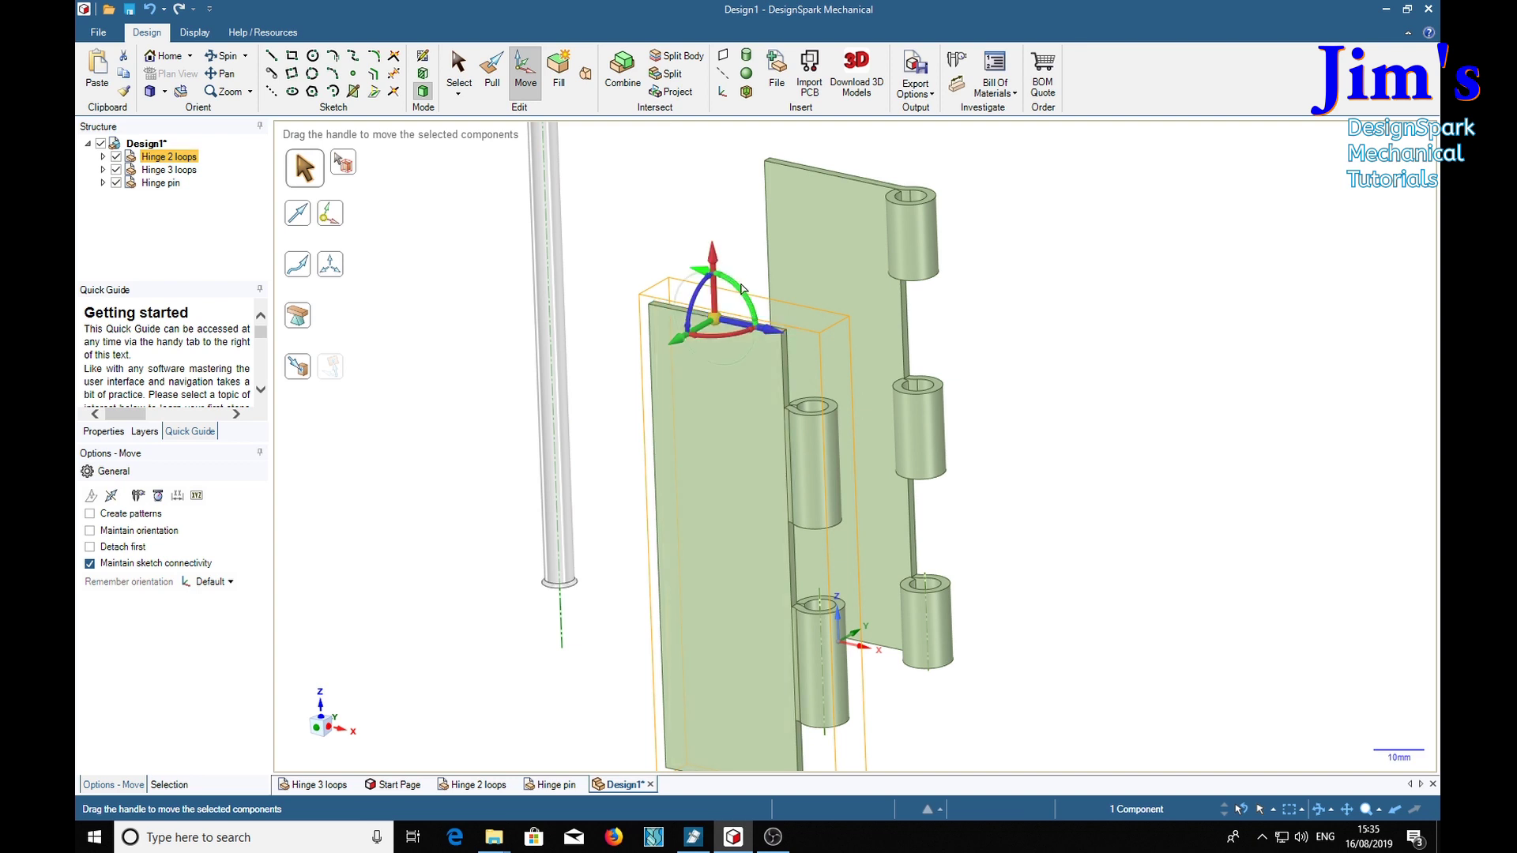
Raise the leaf along the vertical axis up to the level of the top knuckle.
{"action": "left_click", "coordinate": [713, 257]}
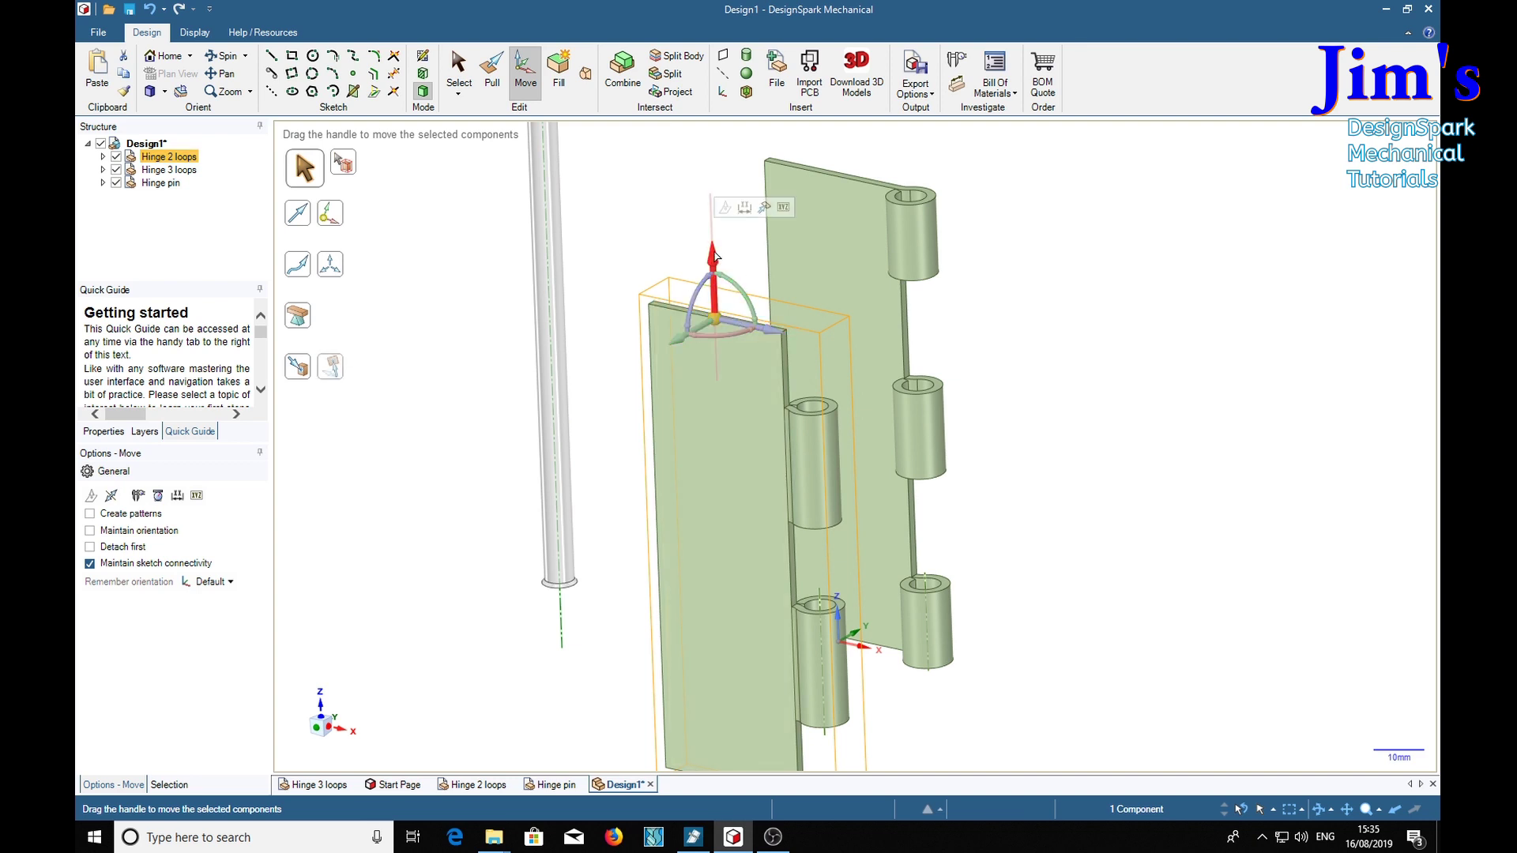
{"action": "left_click", "coordinate": [298, 365]}
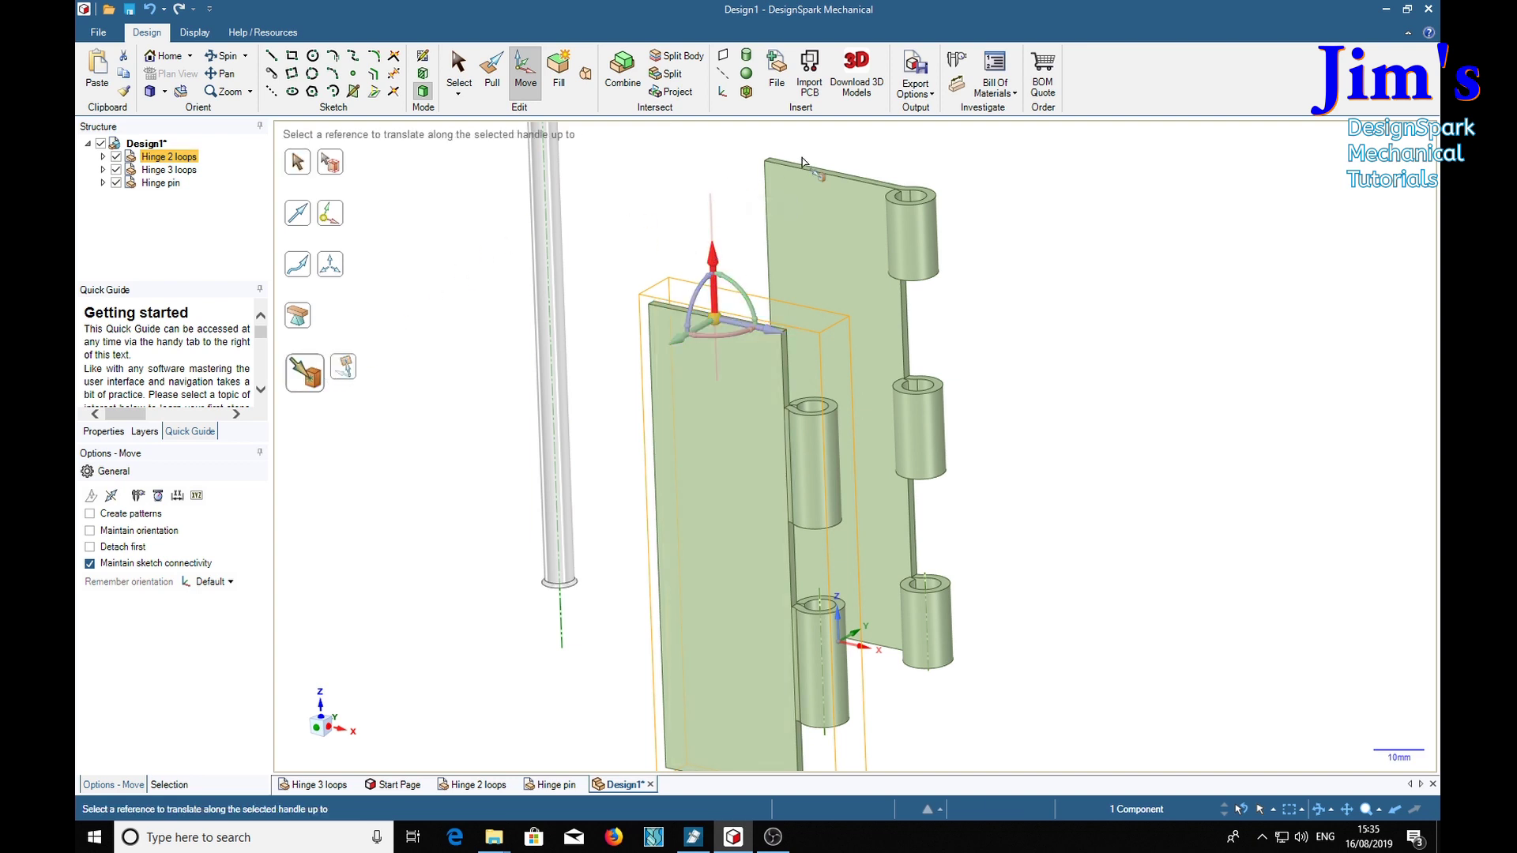
{"action": "left_click", "coordinate": [930, 200]}
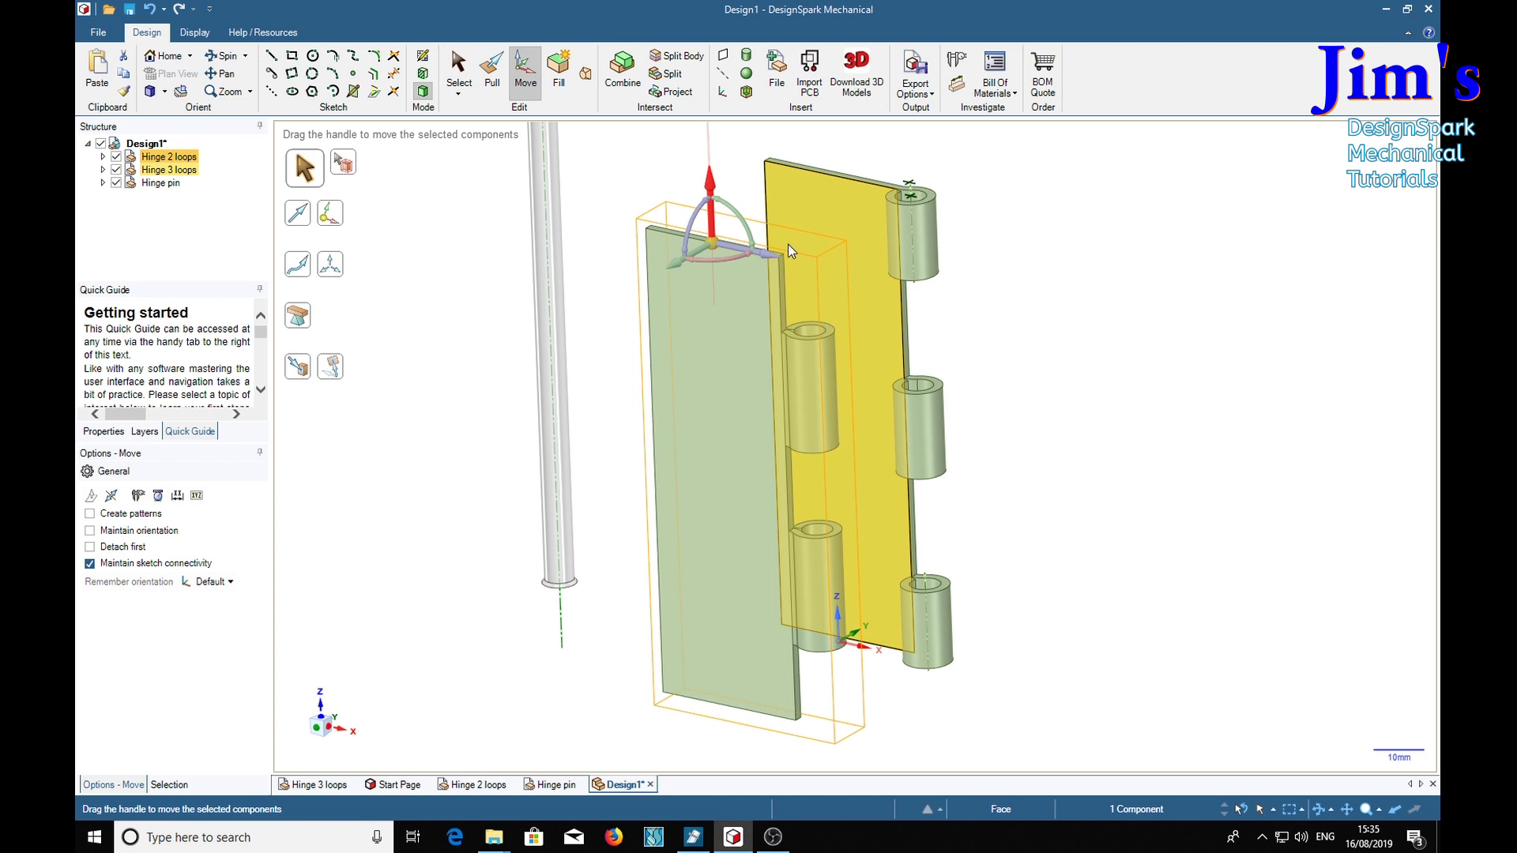
Centre the handle on the knuckle axis and align it with the Hinge 3 loops knuckles.
{"action": "left_click", "coordinate": [810, 332]}
{"action": "scroll", "coordinate": [814, 336], "scroll_direction": "up", "scroll_amount": 2}
{"action": "scroll", "coordinate": [815, 338], "scroll_direction": "up", "scroll_amount": 2}
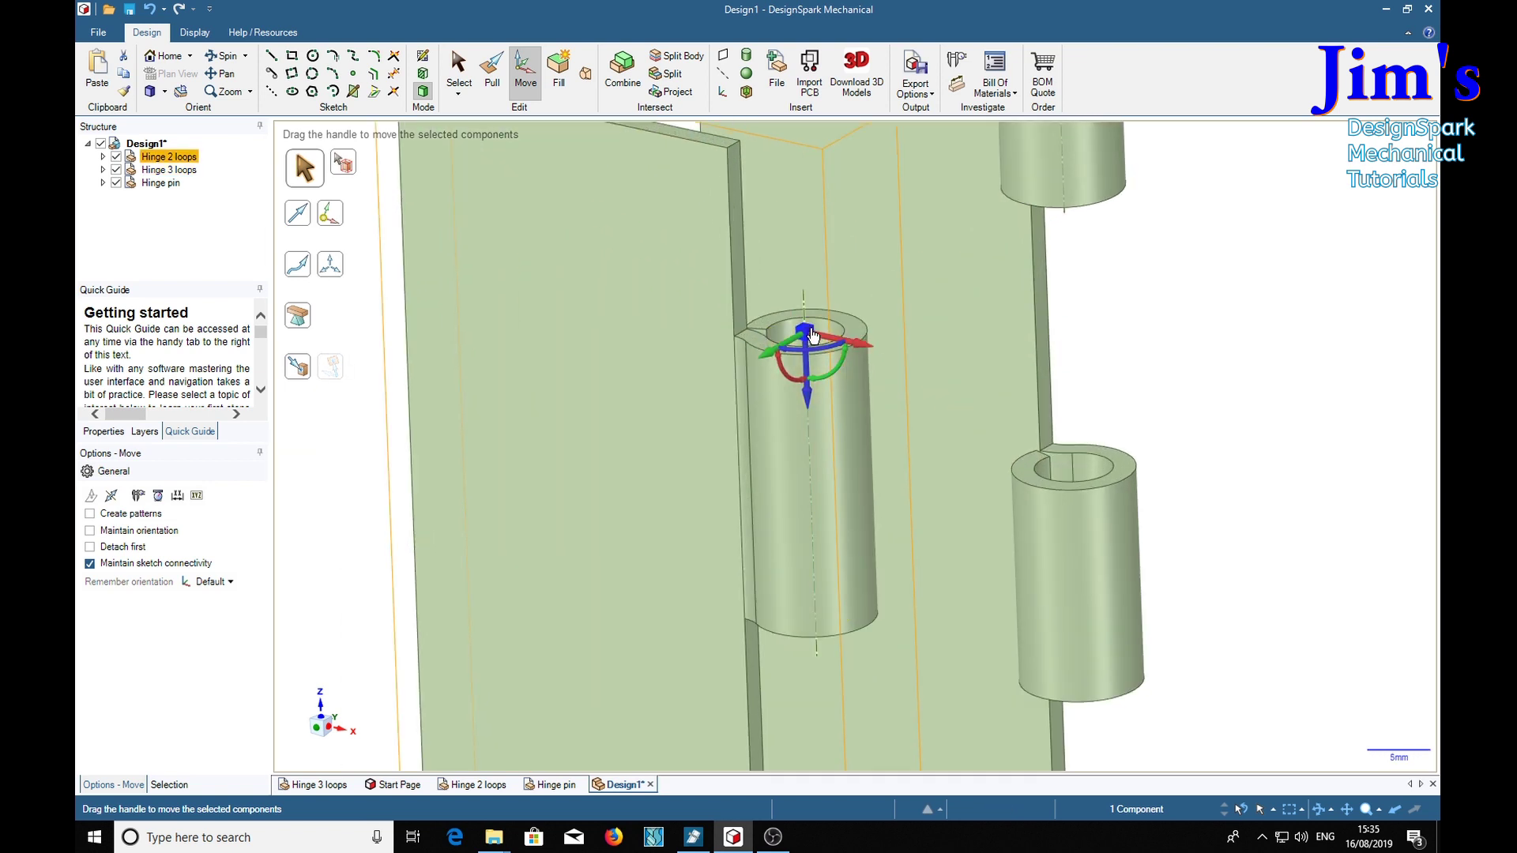
{"action": "left_click", "coordinate": [814, 371]}
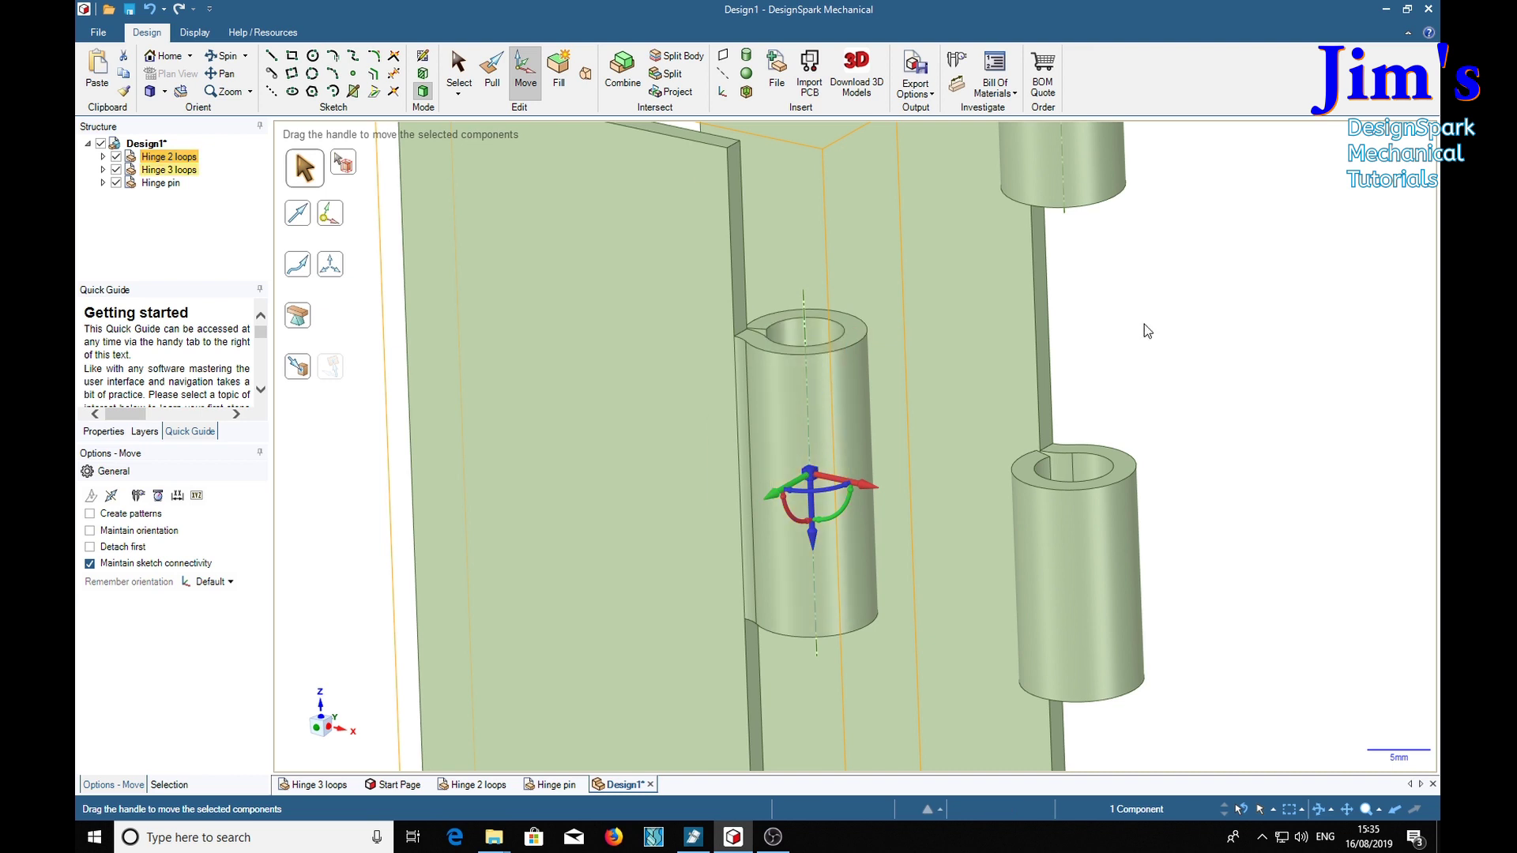
{"action": "left_click", "coordinate": [298, 366]}
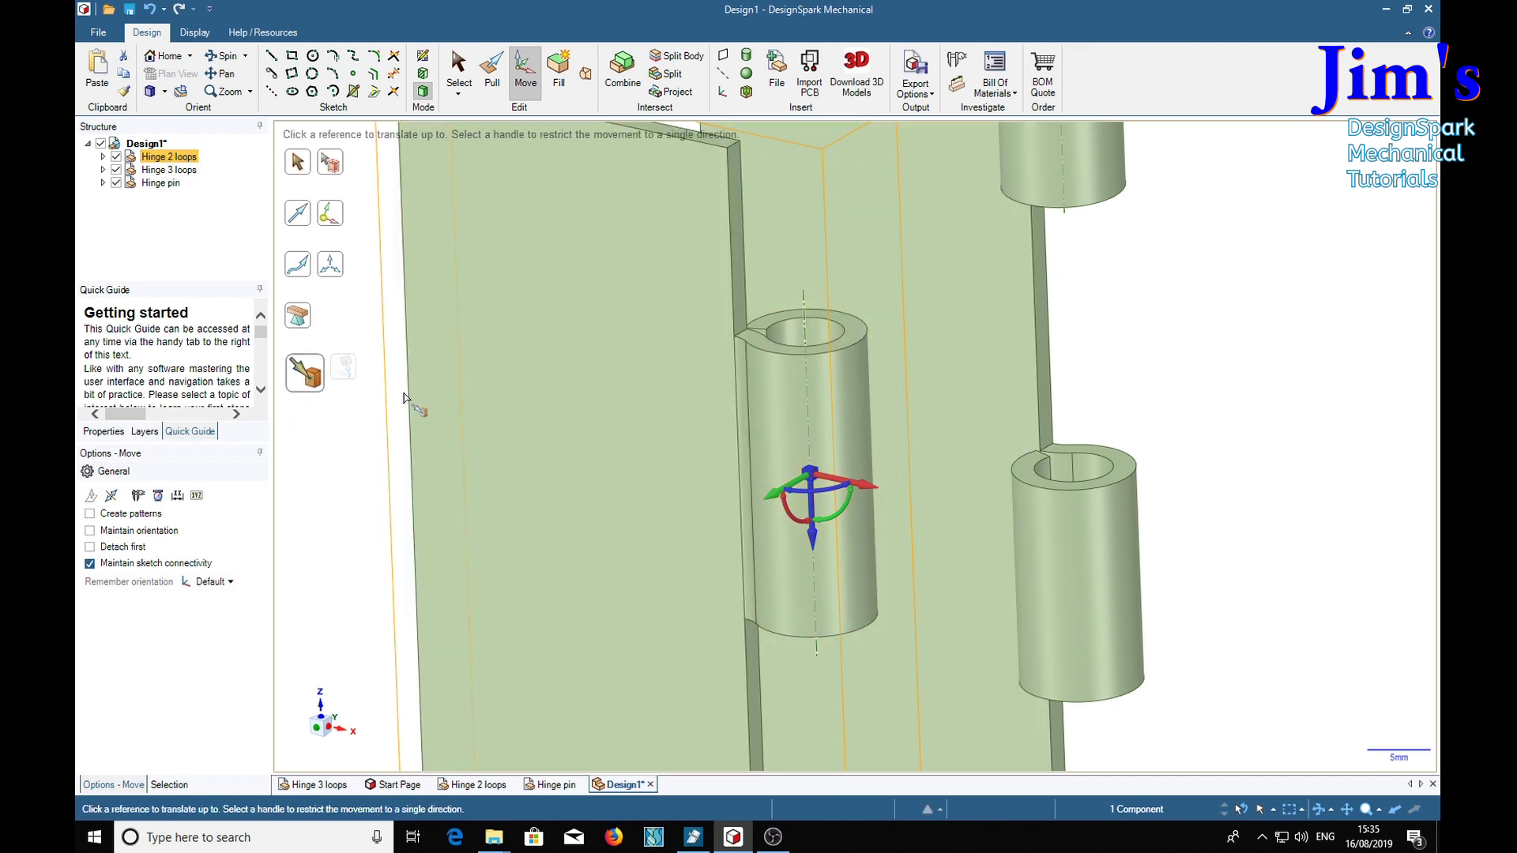
{"action": "left_click", "coordinate": [1116, 464]}
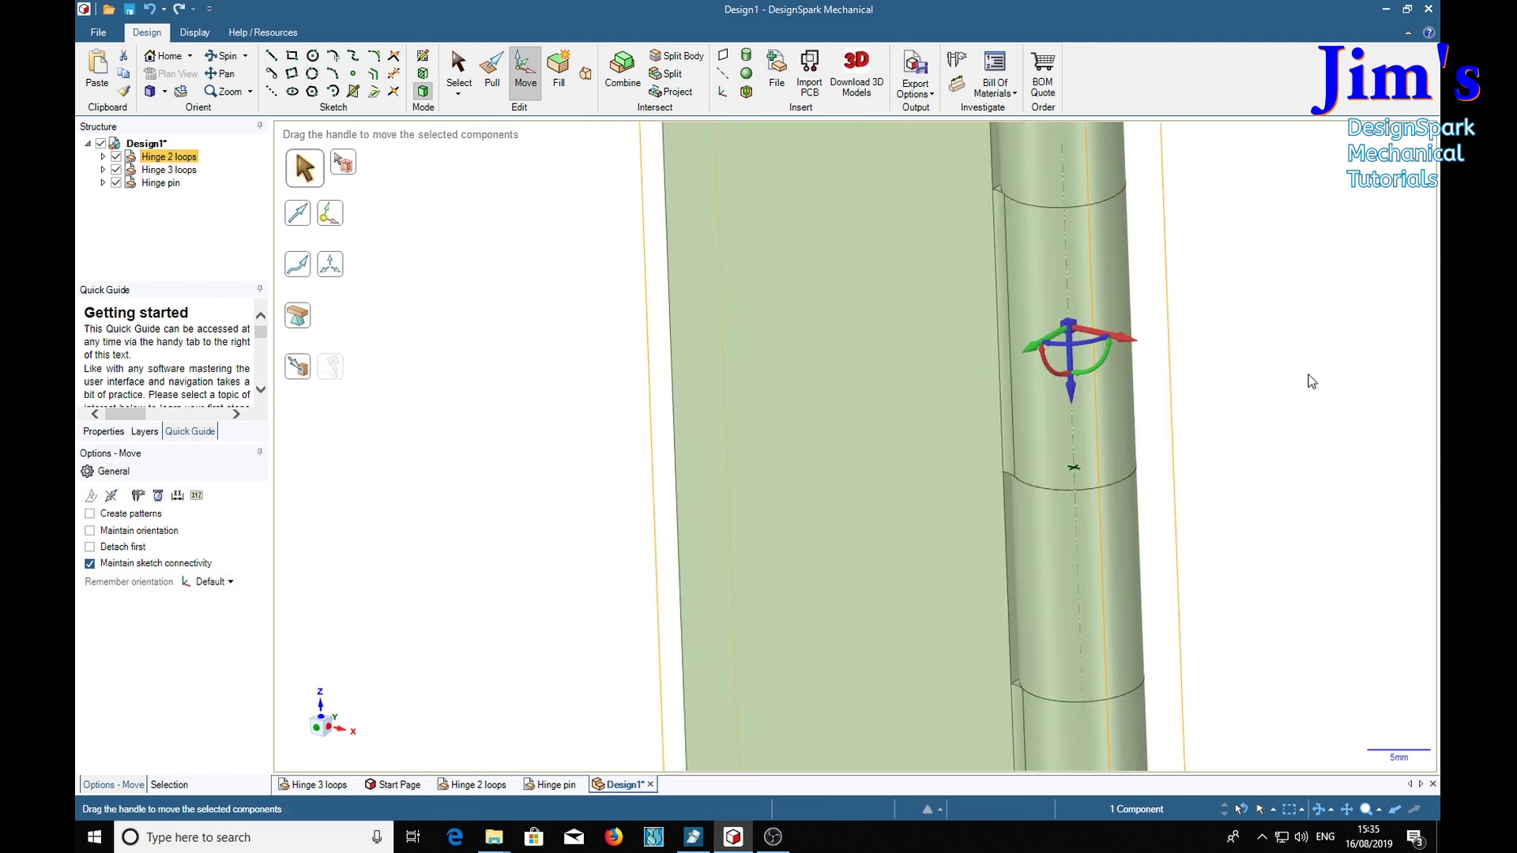
{"action": "middle_click_drag", "start_coordinate": [1282, 317], "coordinate": [1251, 446]}
{"action": "scroll", "coordinate": [1151, 463], "scroll_direction": "down", "scroll_amount": 3}
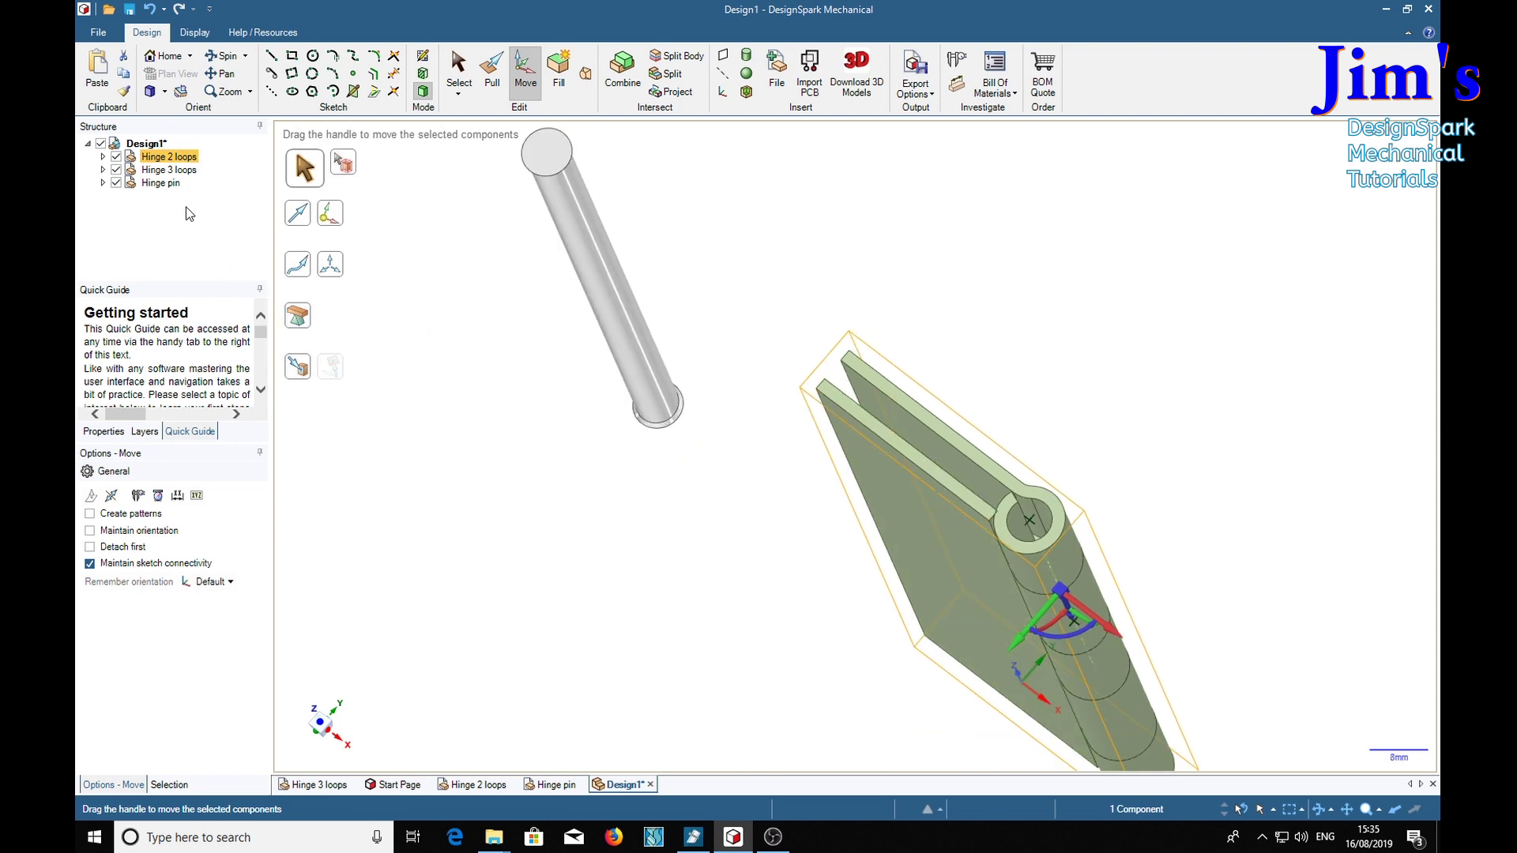
Move the Hinge pin Up To the knuckle hole face so it slides into the interleaved knuckles.
{"action": "left_click", "coordinate": [160, 183]}
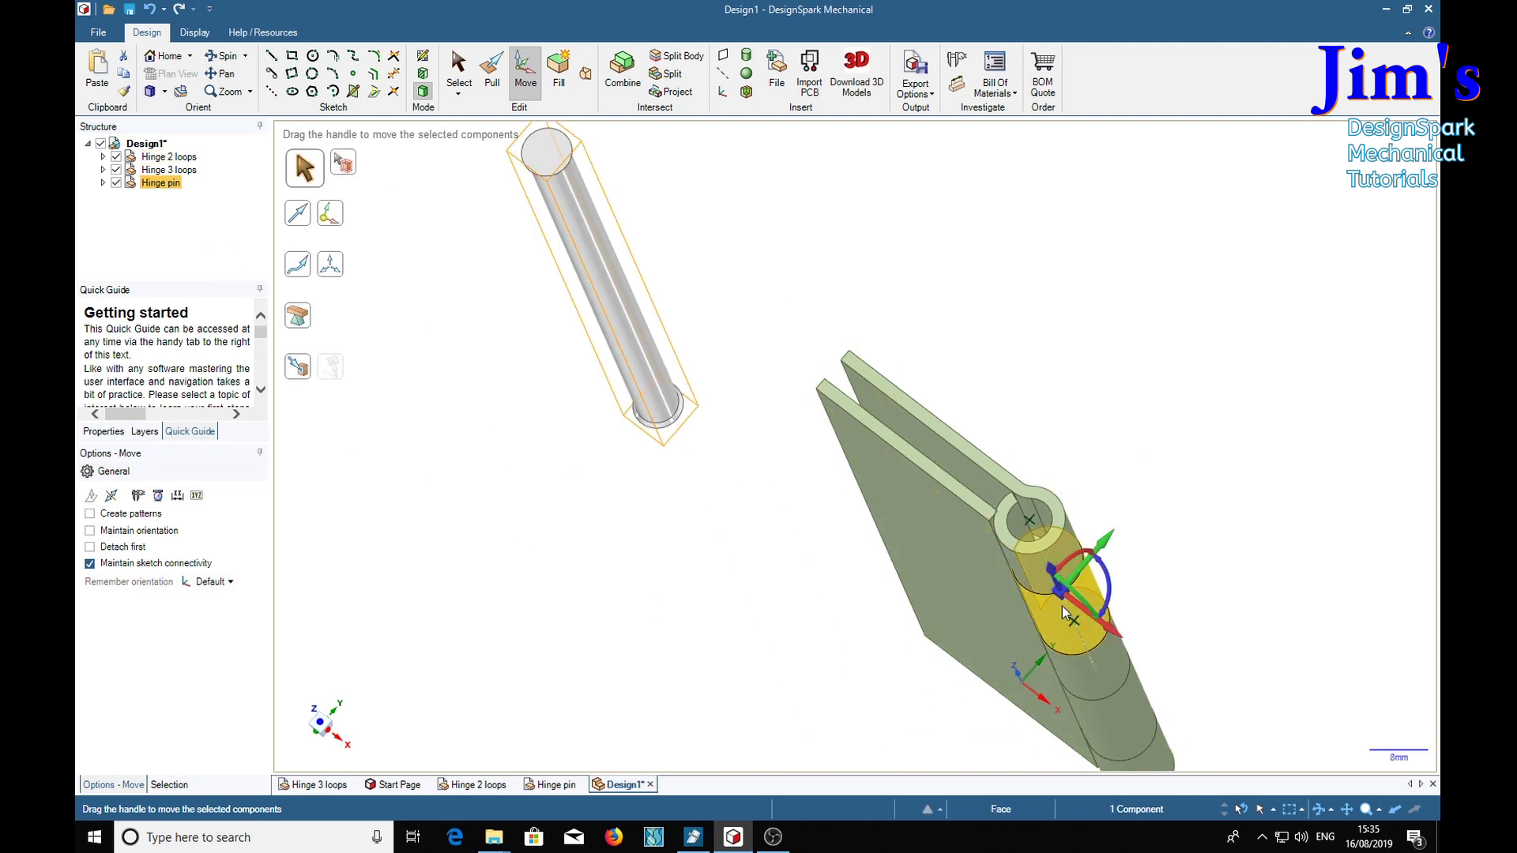
{"action": "left_click", "coordinate": [646, 361]}
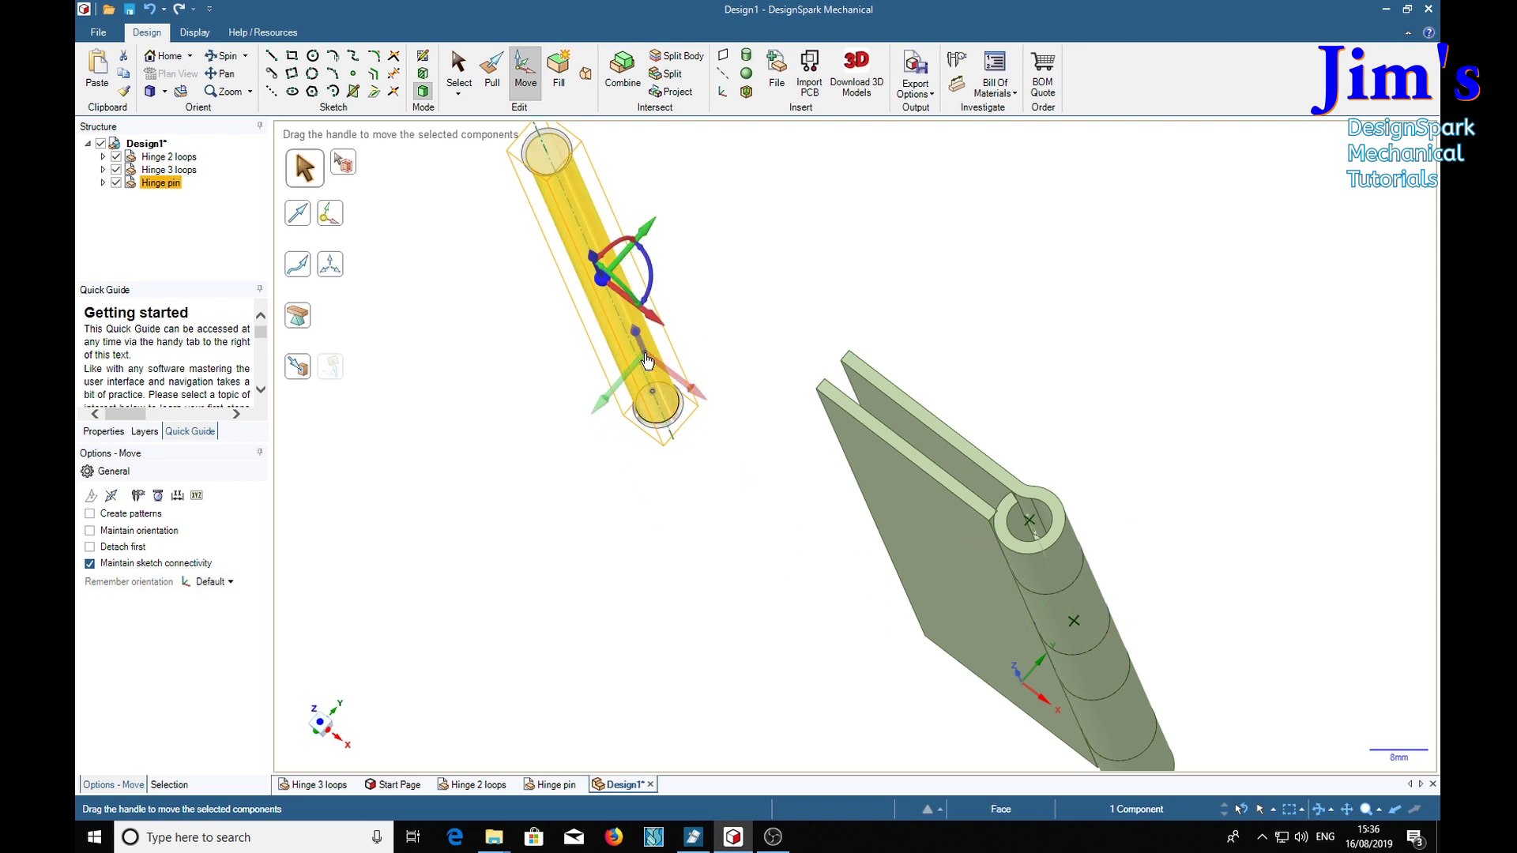
{"action": "left_click", "coordinate": [298, 365]}
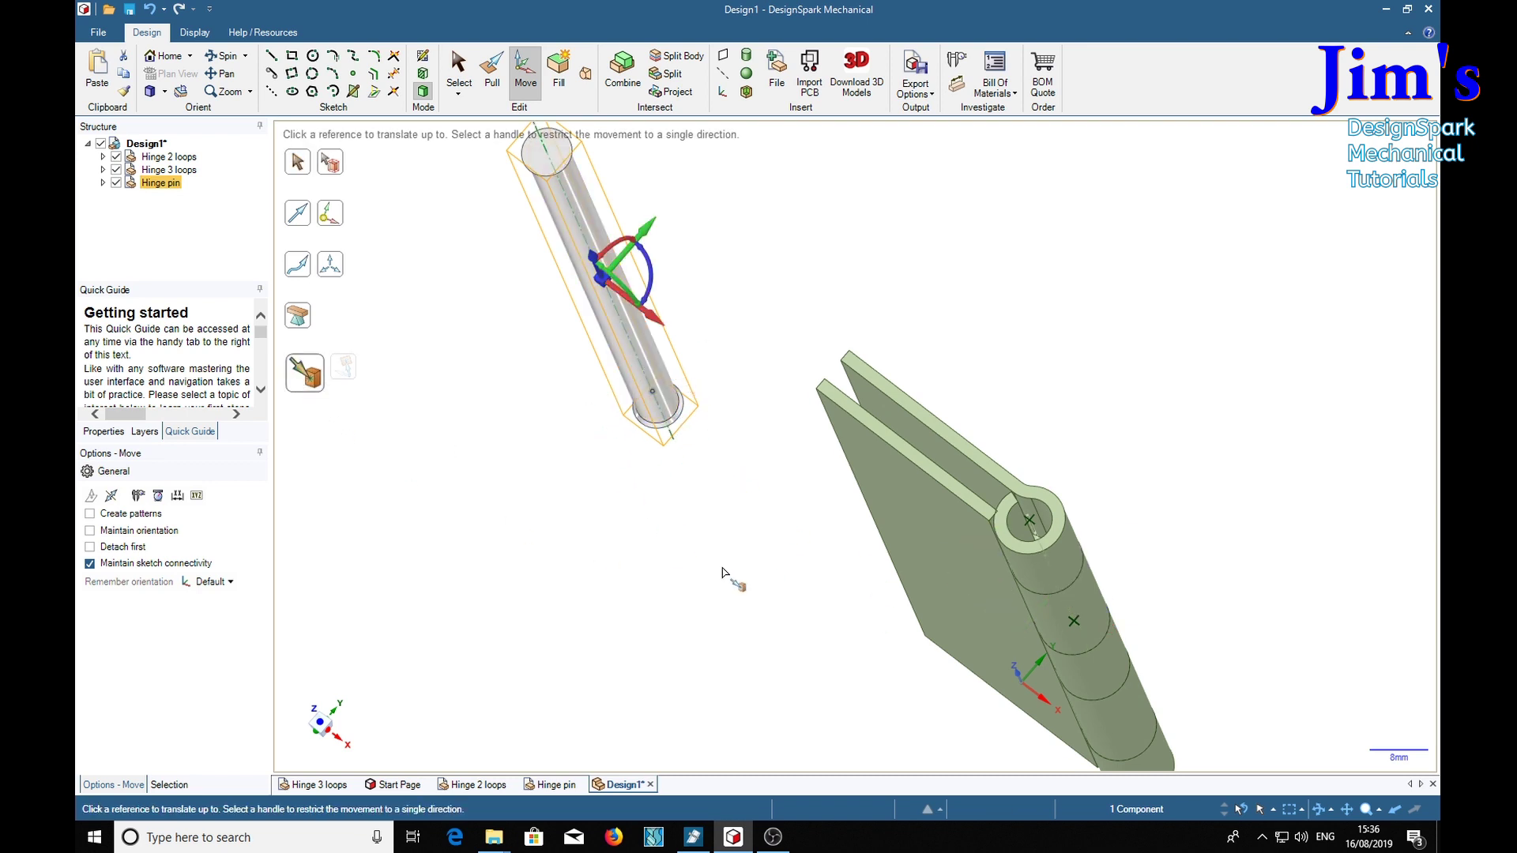
{"action": "left_click", "coordinate": [1017, 530]}
{"action": "middle_click_drag", "start_coordinate": [1161, 501], "coordinate": [1016, 413]}
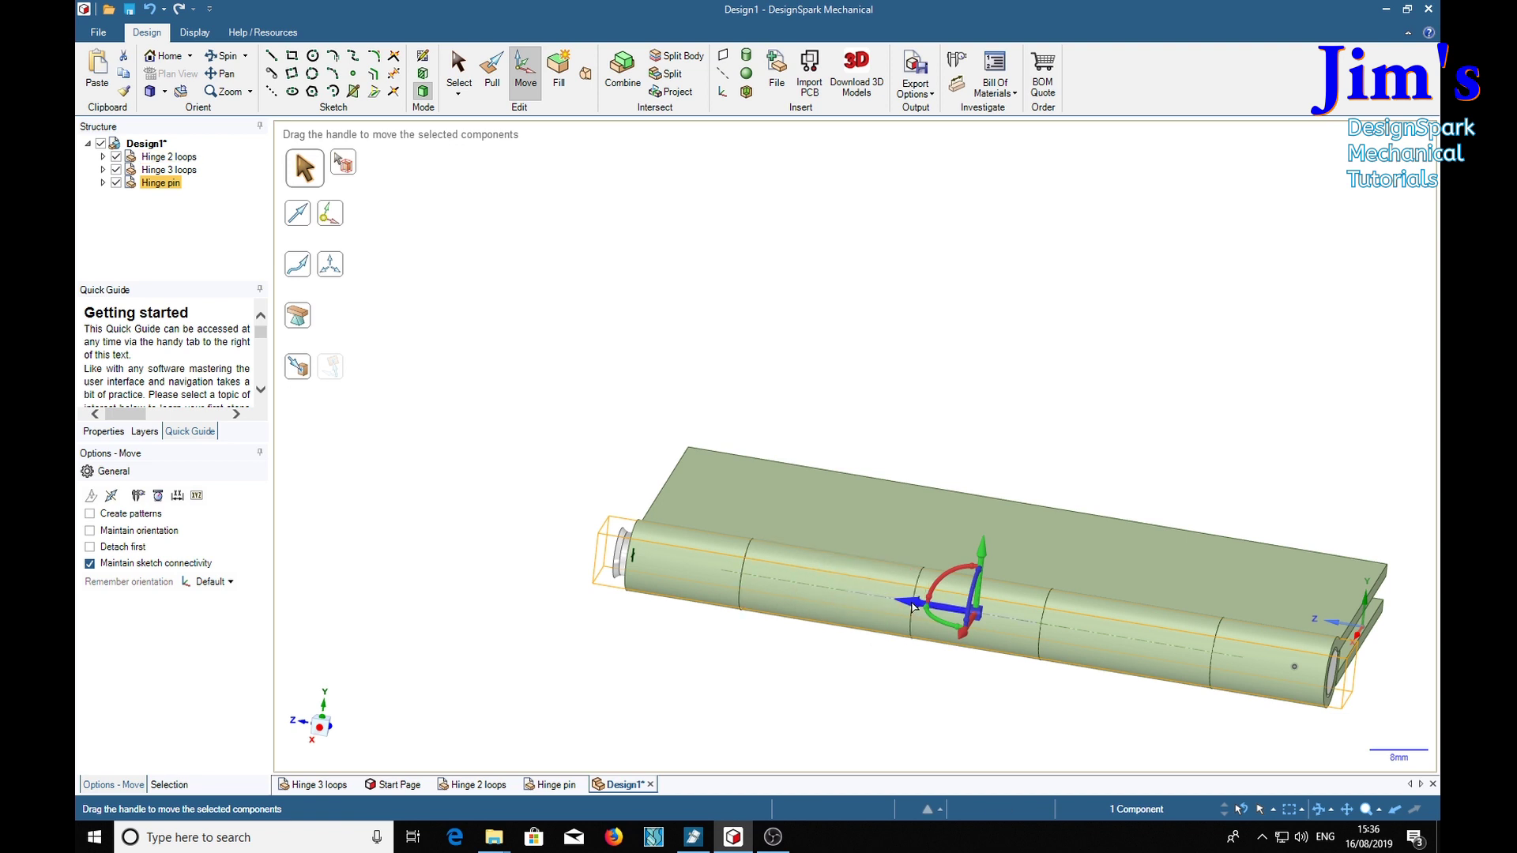
Shift the hinge pin 1 mm along its axis, check both ends, then return to Home view.
{"action": "left_click_drag", "start_coordinate": [915, 605], "coordinate": [918, 607]}
{"action": "middle_click_drag", "start_coordinate": [738, 704], "coordinate": [758, 704]}
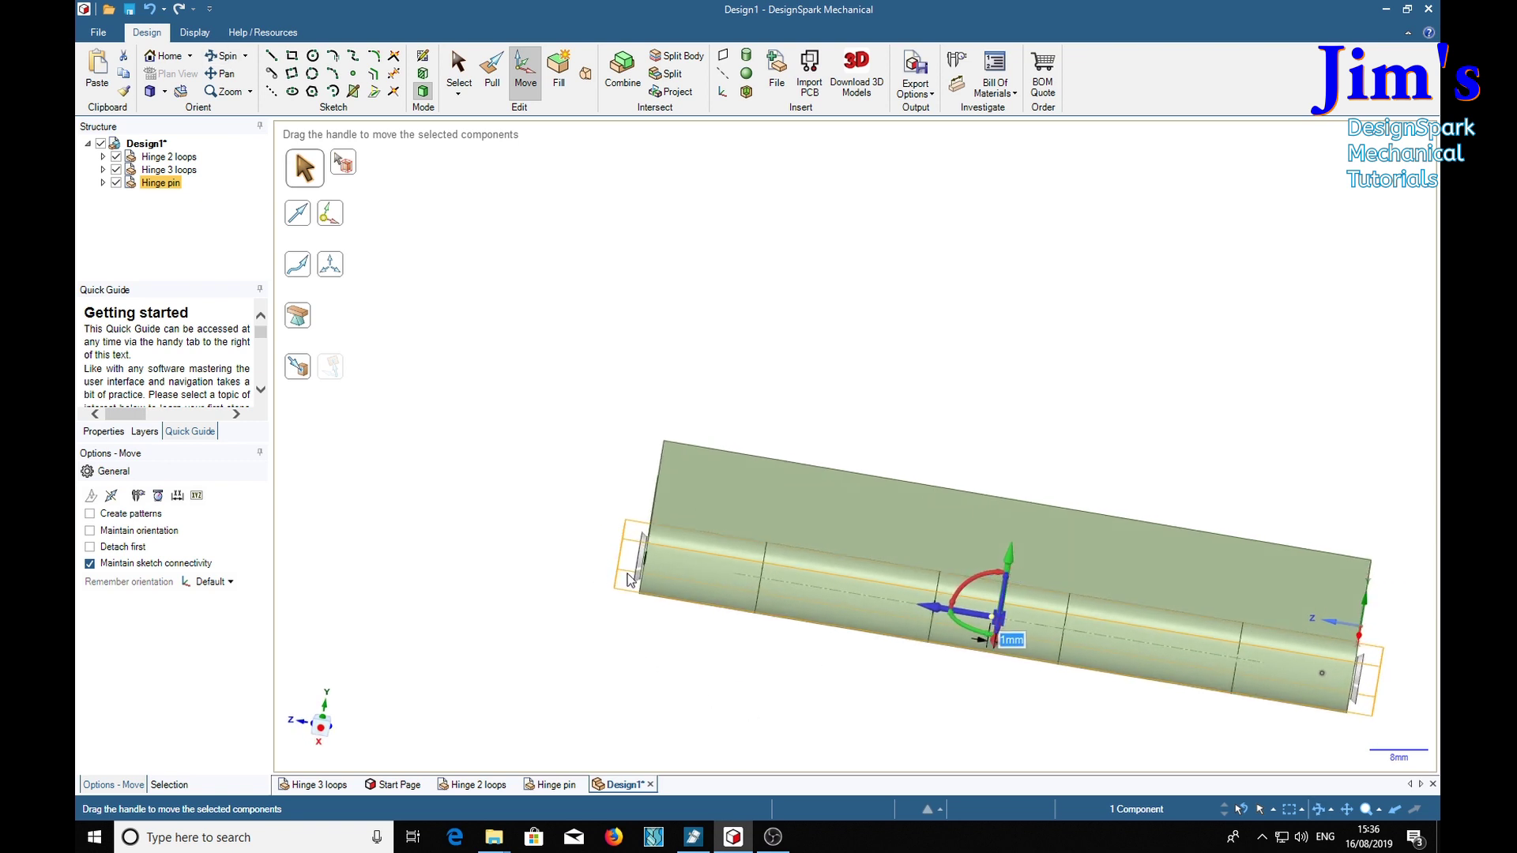
{"action": "scroll", "coordinate": [662, 586], "scroll_direction": "up", "scroll_amount": 2}
{"action": "scroll", "coordinate": [665, 586], "scroll_direction": "up", "scroll_amount": 2}
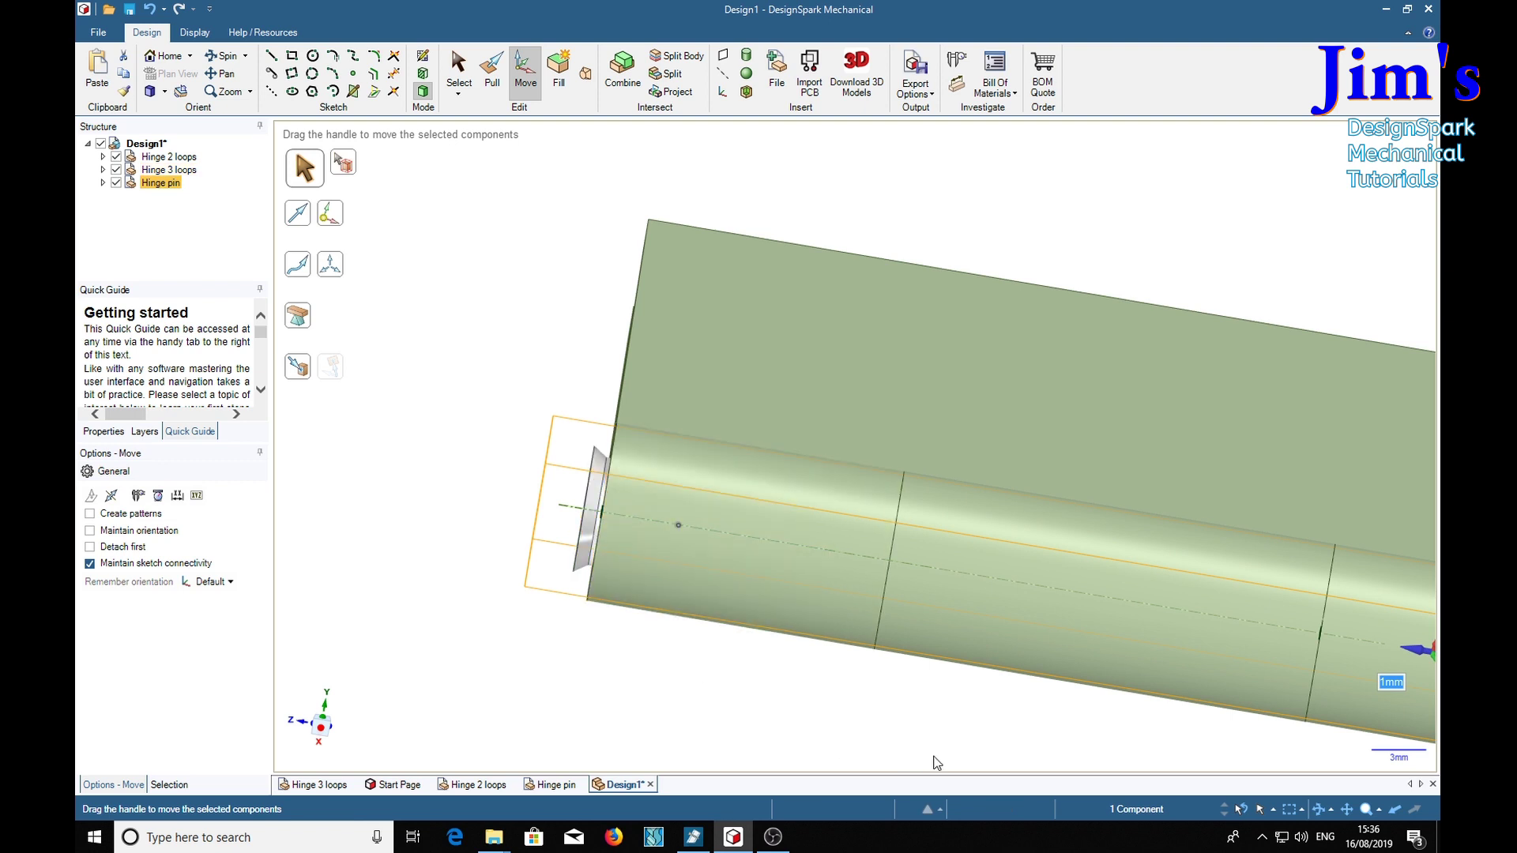
{"action": "middle_click_drag", "start_coordinate": [1151, 731], "coordinate": [261, 569], "text": "shift"}
{"action": "middle_click_drag", "start_coordinate": [1111, 708], "coordinate": [470, 650], "text": "shift"}
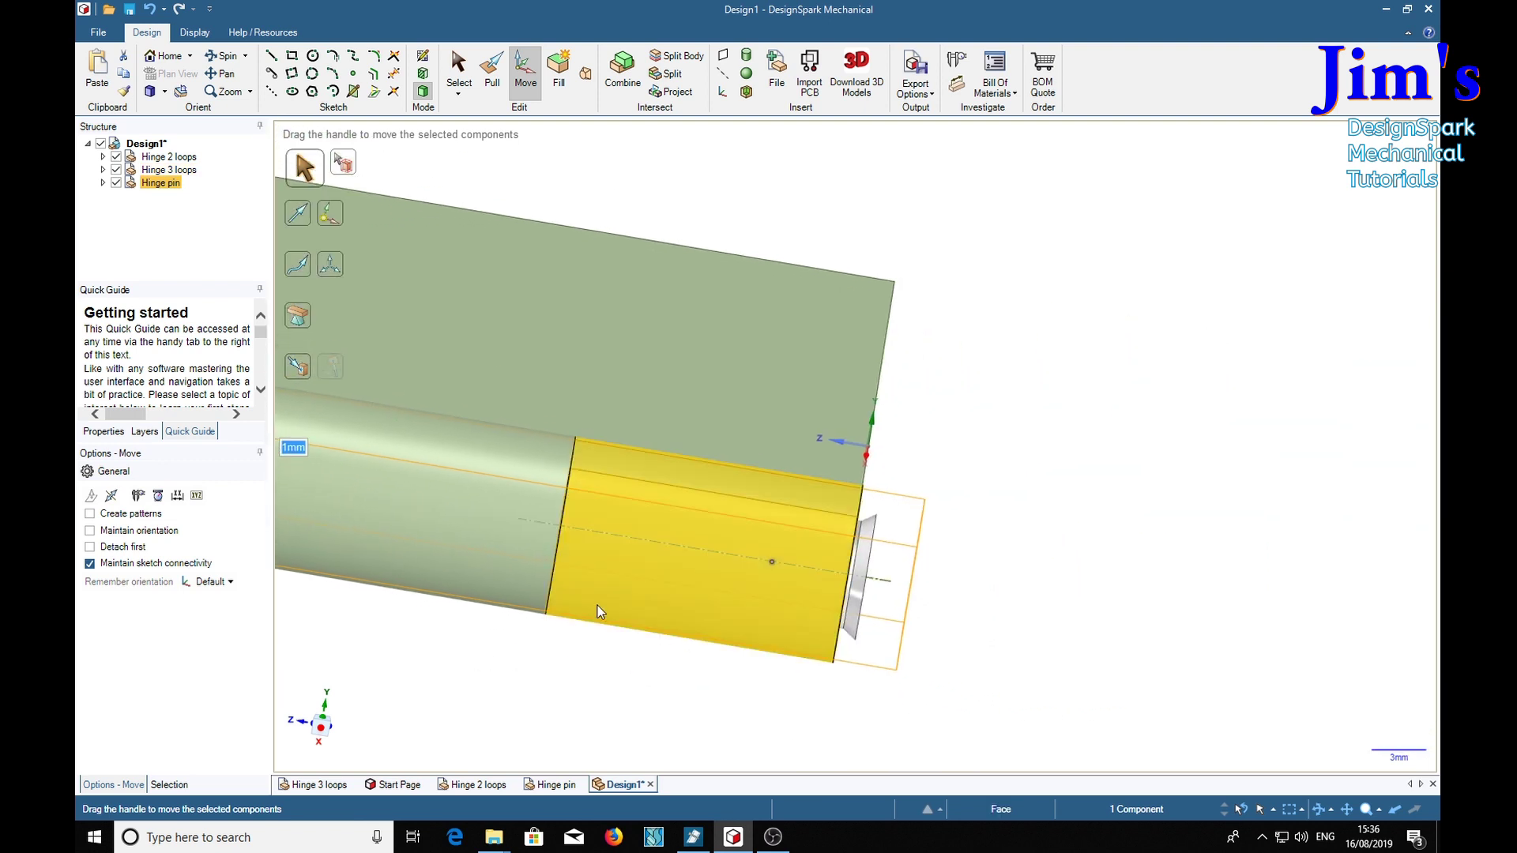
{"action": "middle_click_drag", "start_coordinate": [1022, 636], "coordinate": [1169, 565], "text": "shift"}
{"action": "key", "text": "h"}
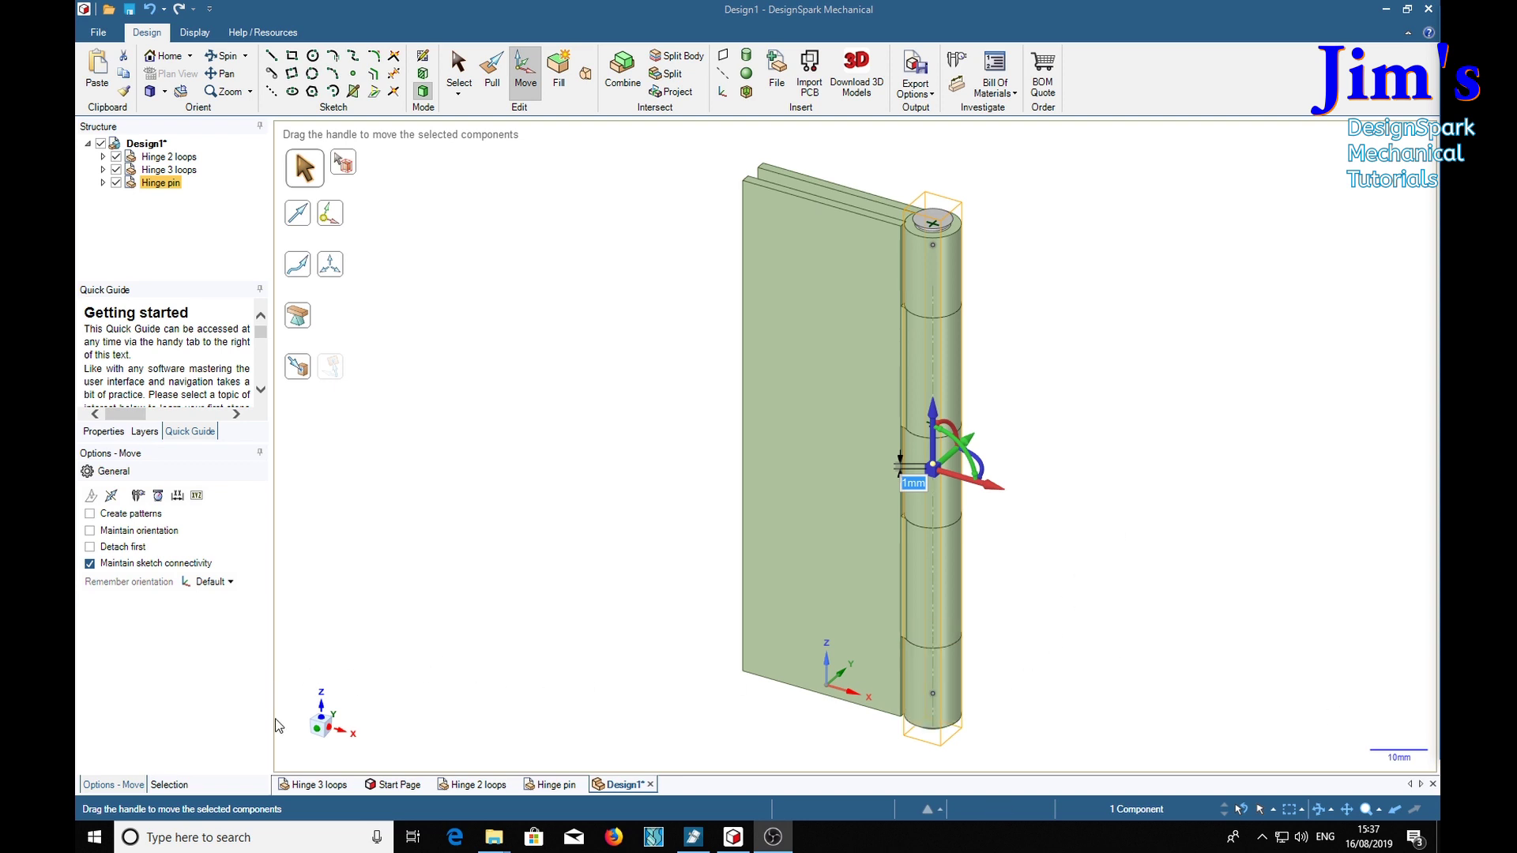
In the Hinge 3 loops part, colour the leaf's solid body grey.
{"action": "left_click", "coordinate": [302, 789]}
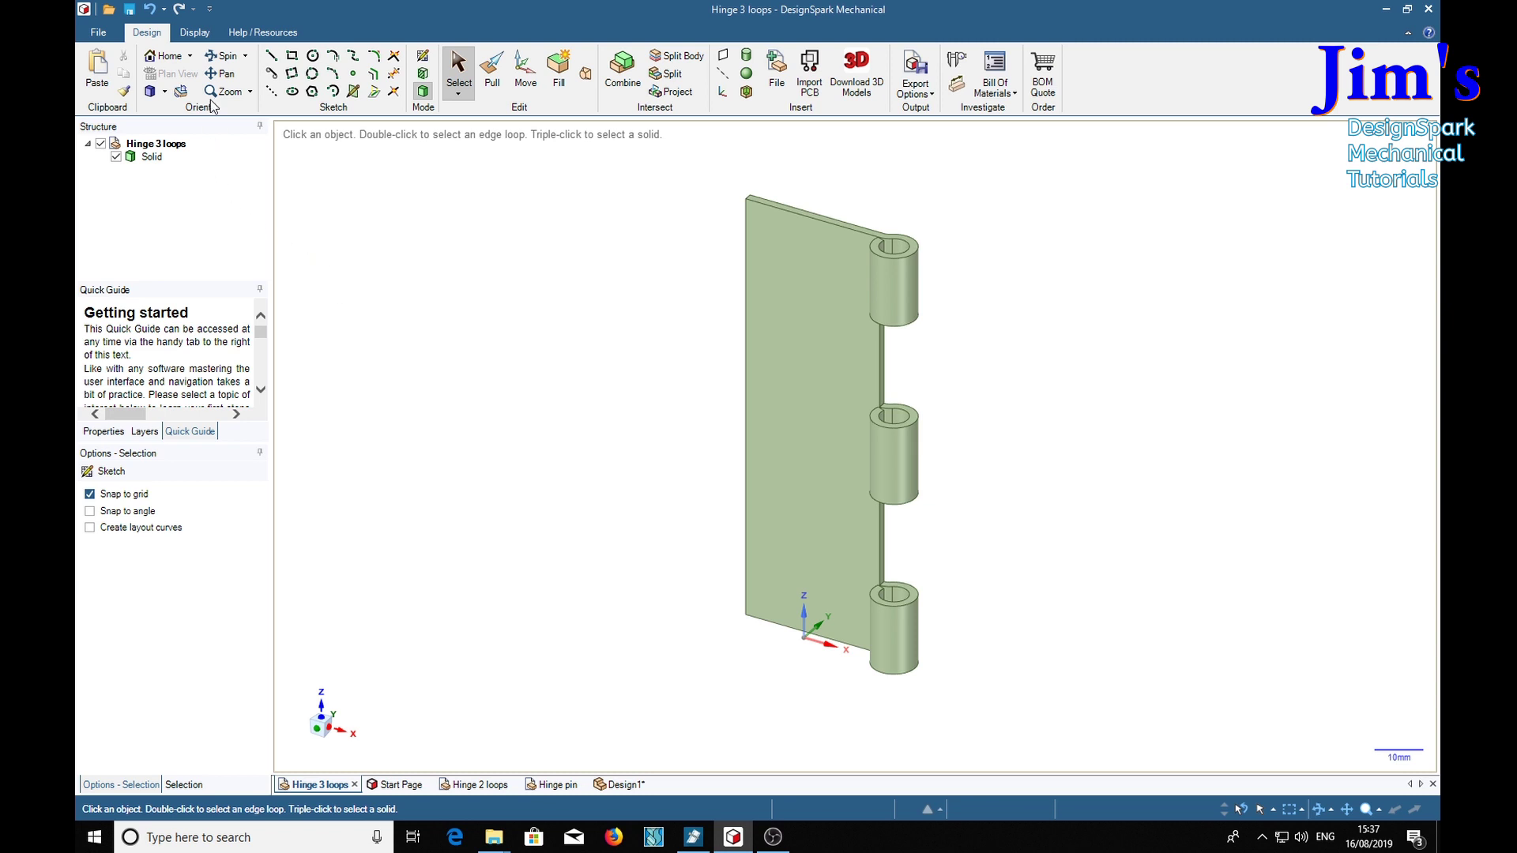
{"action": "left_click", "coordinate": [153, 157]}
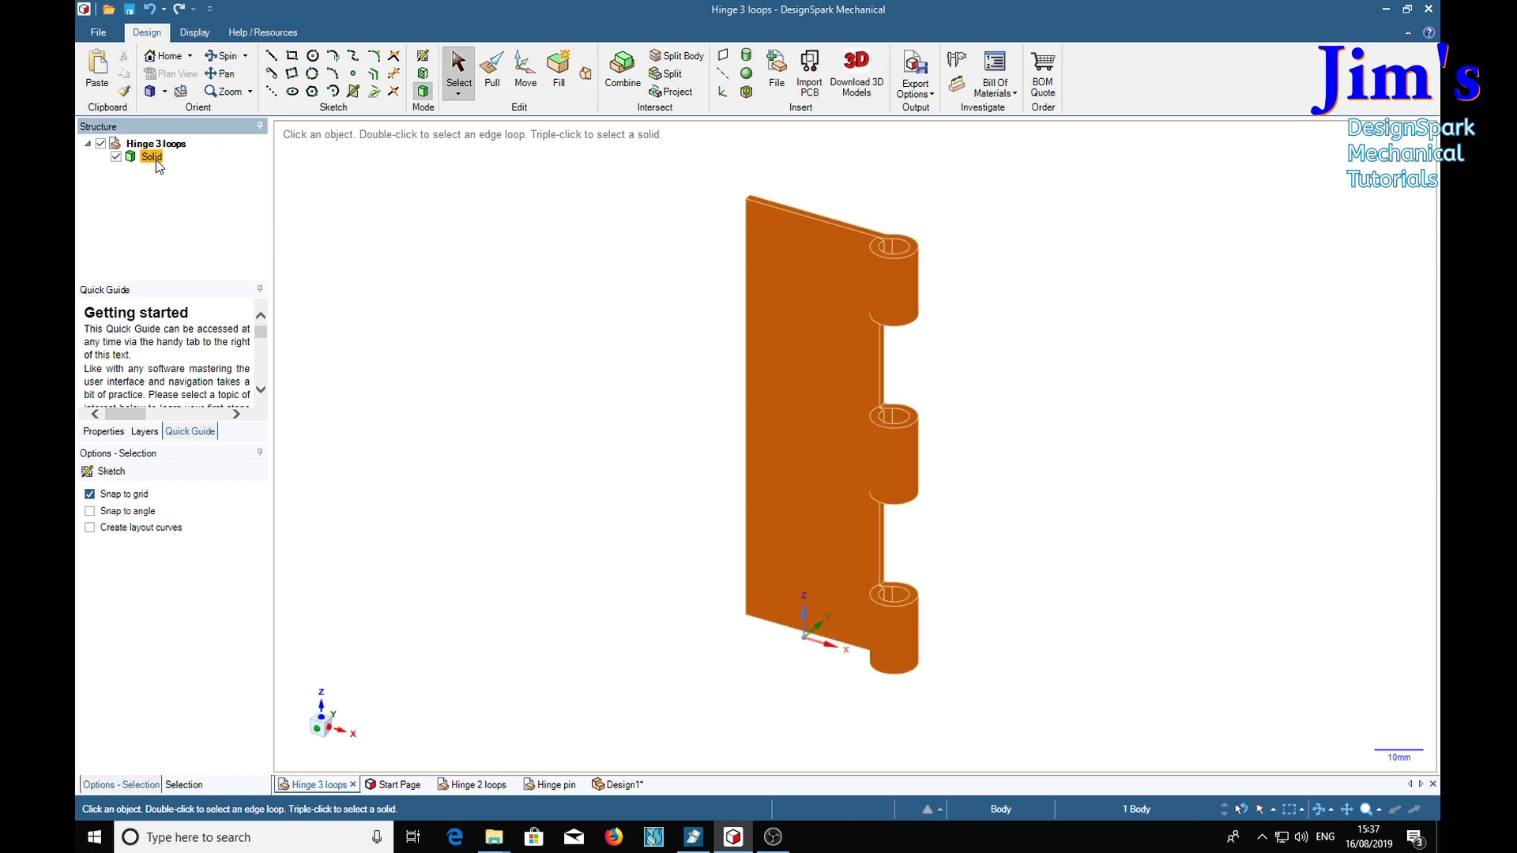
{"action": "left_click", "coordinate": [195, 33]}
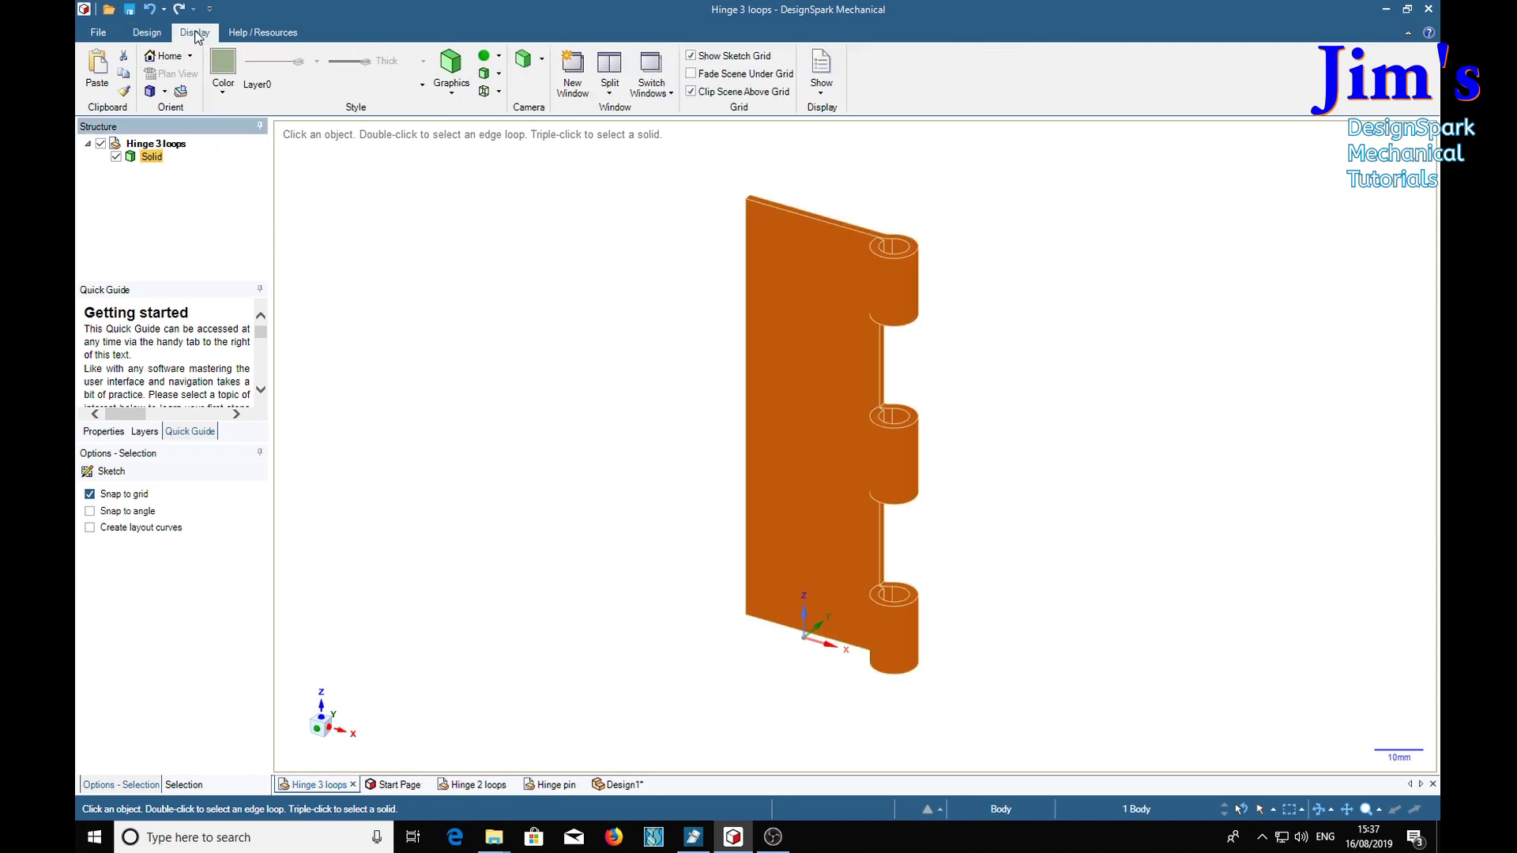
{"action": "left_click", "coordinate": [223, 70]}
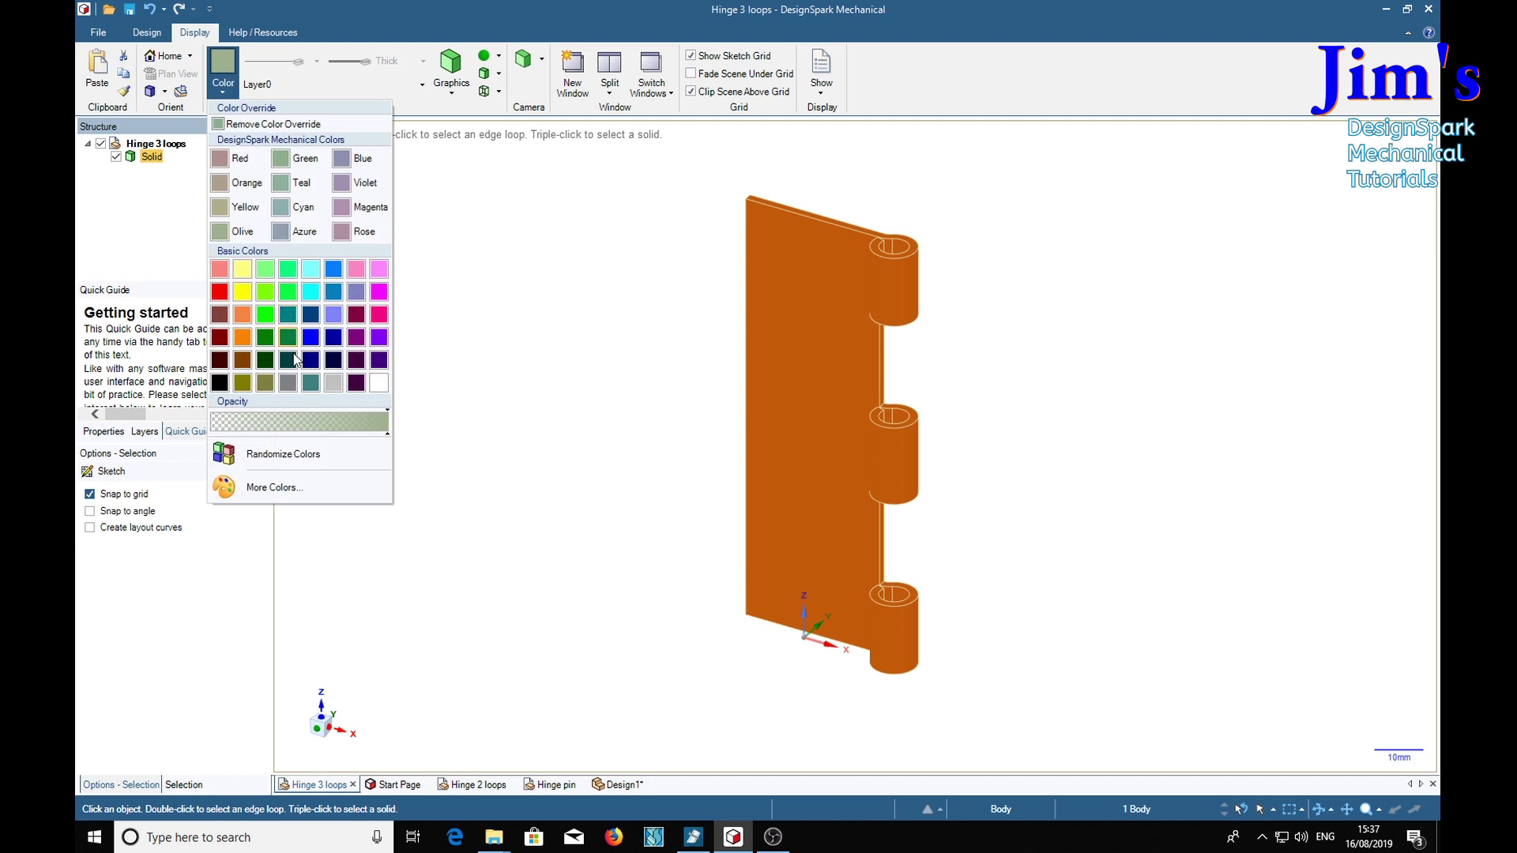
{"action": "left_click", "coordinate": [288, 385]}
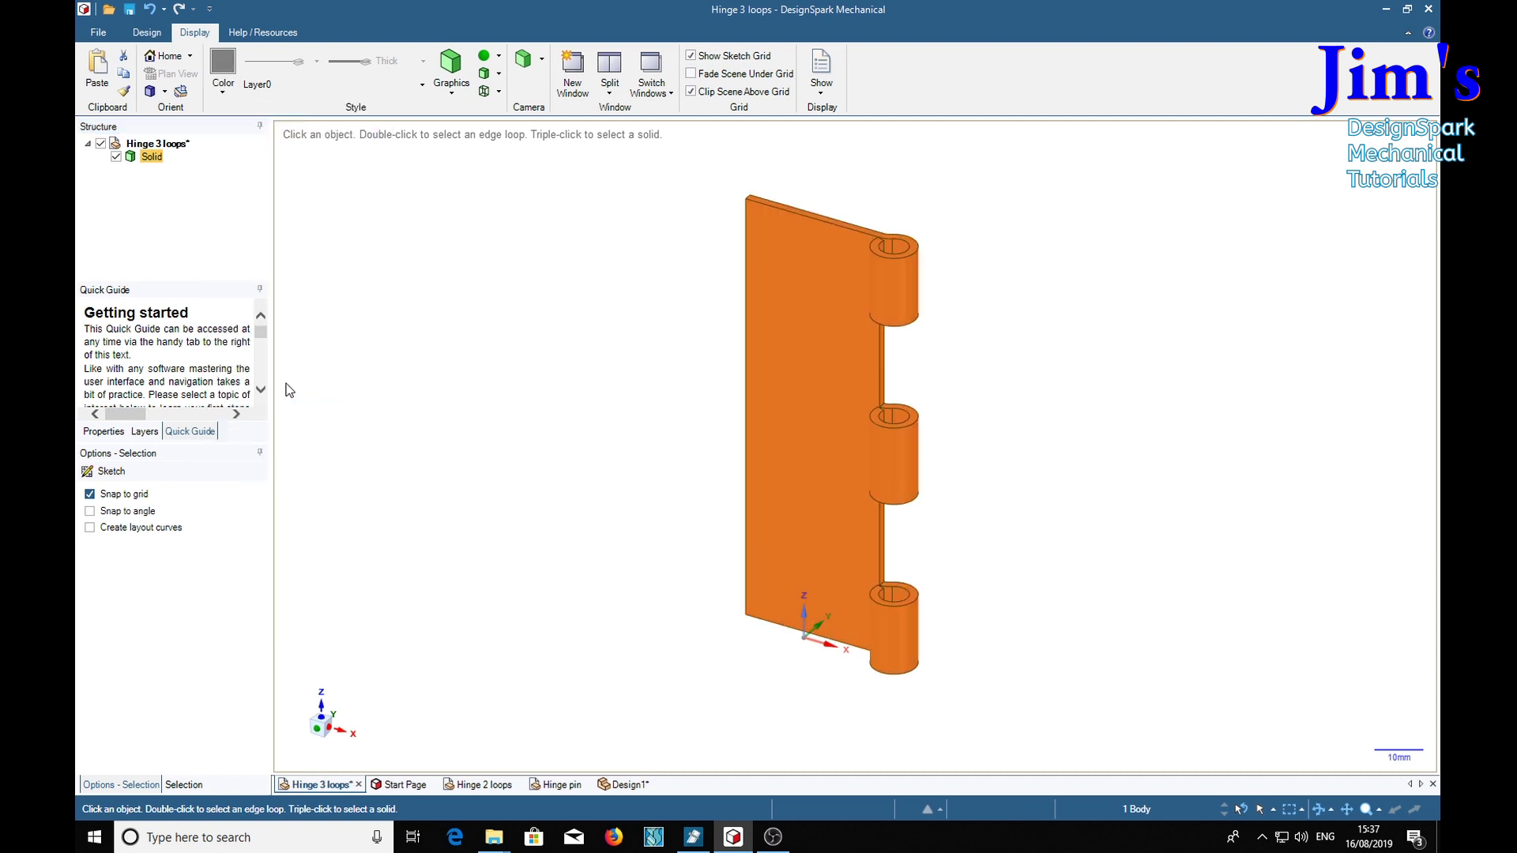
Give the three-loop leaf a Metallic style with a Medium Gloss finish.
{"action": "left_click", "coordinate": [490, 55]}
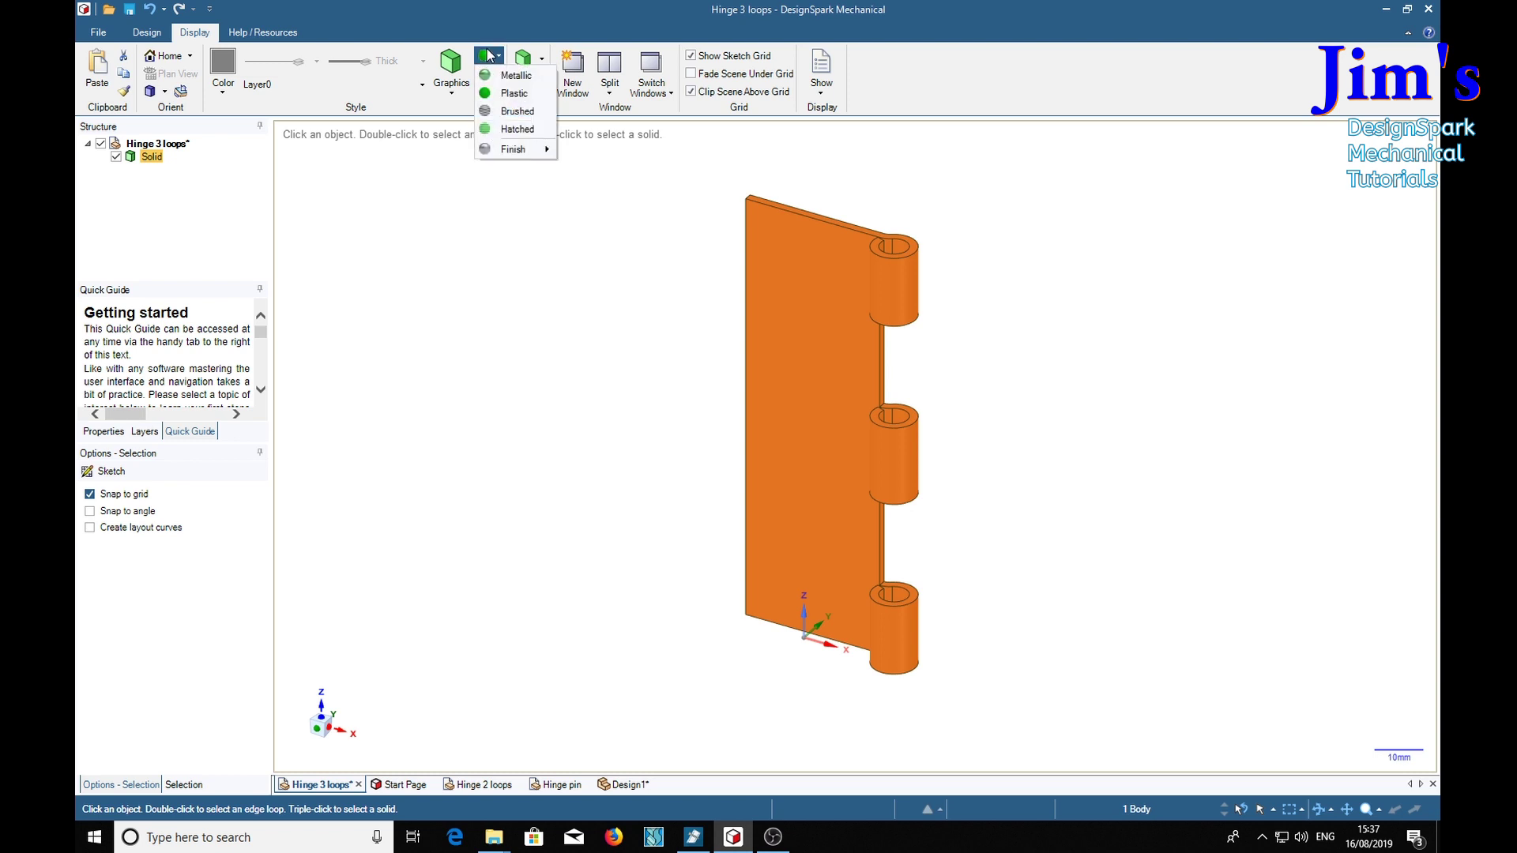
{"action": "left_click", "coordinate": [509, 75]}
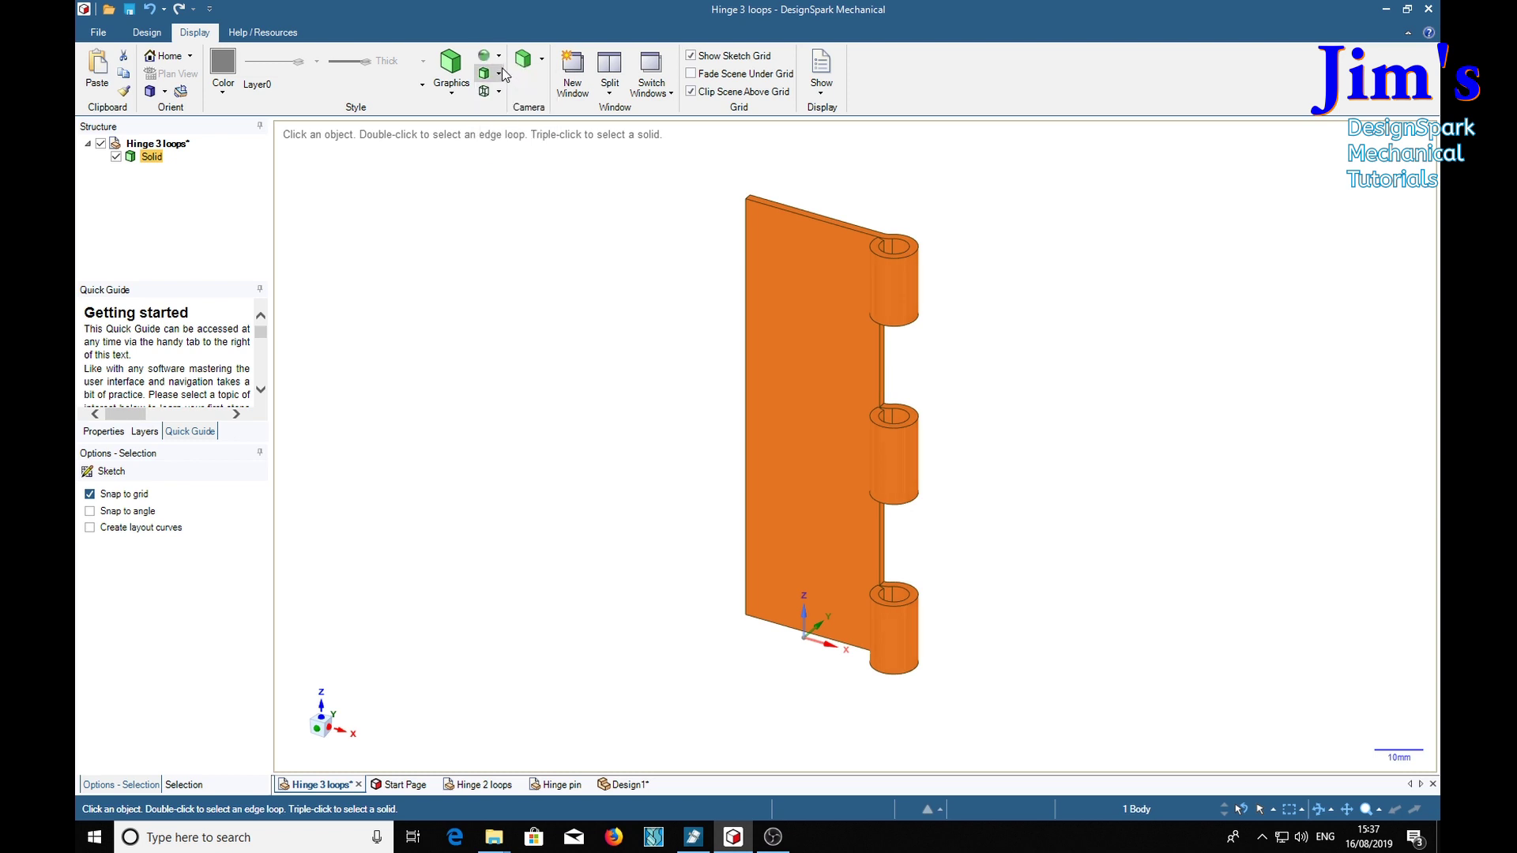
{"action": "left_click", "coordinate": [489, 59]}
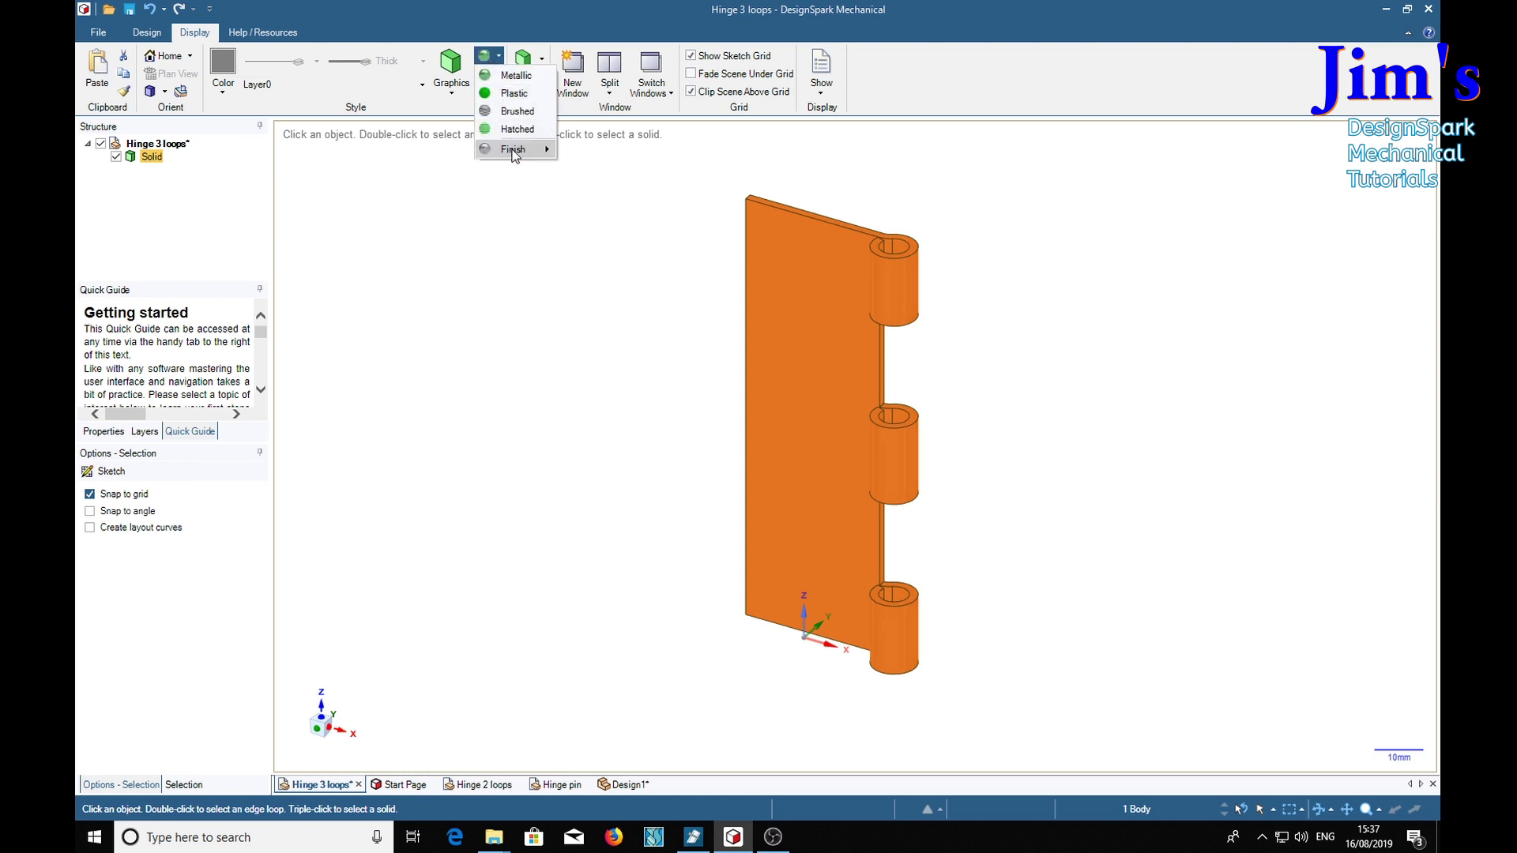
{"action": "mouse_move", "coordinate": [514, 154]}
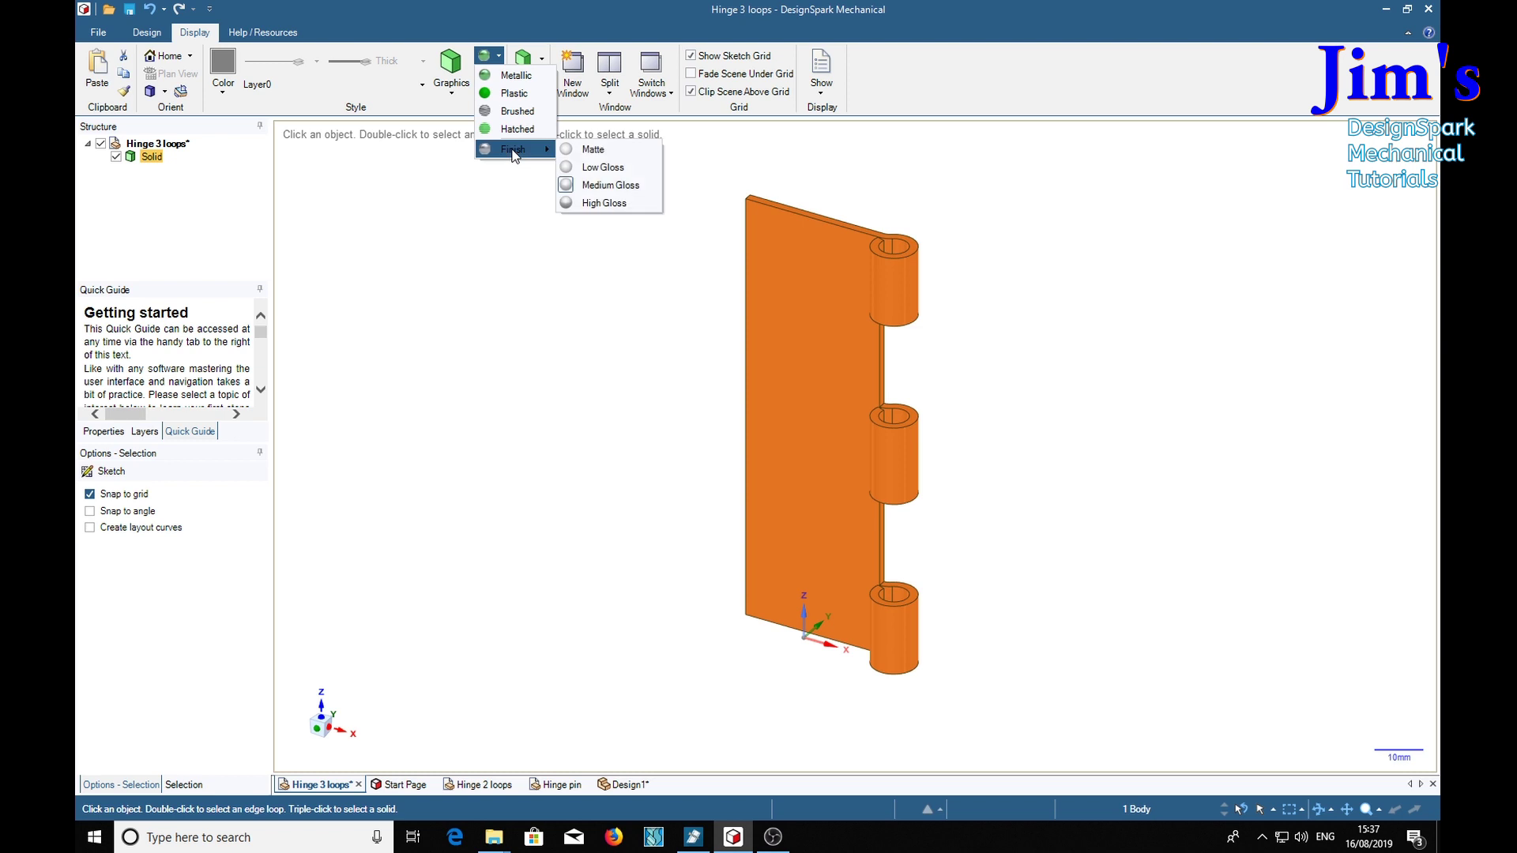
{"action": "left_click", "coordinate": [608, 187]}
{"action": "left_click", "coordinate": [567, 401]}
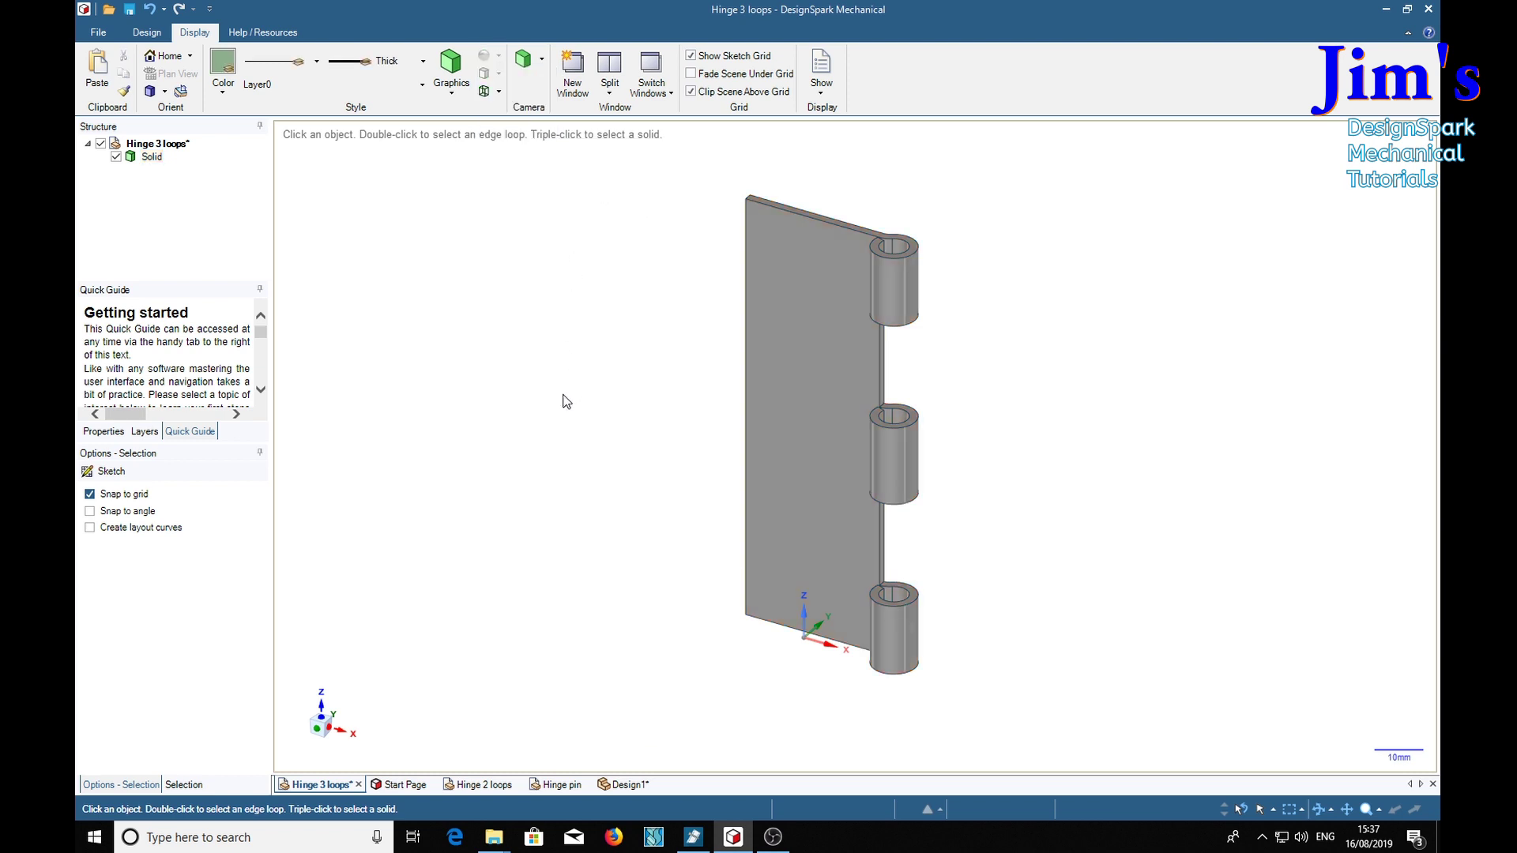
{"action": "mouse_move", "coordinate": [542, 396]}
{"action": "middle_mouse_down"}
{"action": "mouse_move", "coordinate": [461, 474]}
{"action": "mouse_move", "coordinate": [450, 355]}
{"action": "mouse_move", "coordinate": [606, 306]}
{"action": "mouse_move", "coordinate": [566, 352]}
{"action": "mouse_move", "coordinate": [606, 312]}
{"action": "mouse_move", "coordinate": [545, 298]}
{"action": "mouse_move", "coordinate": [501, 341]}
{"action": "mouse_move", "coordinate": [540, 306]}
{"action": "middle_mouse_up"}
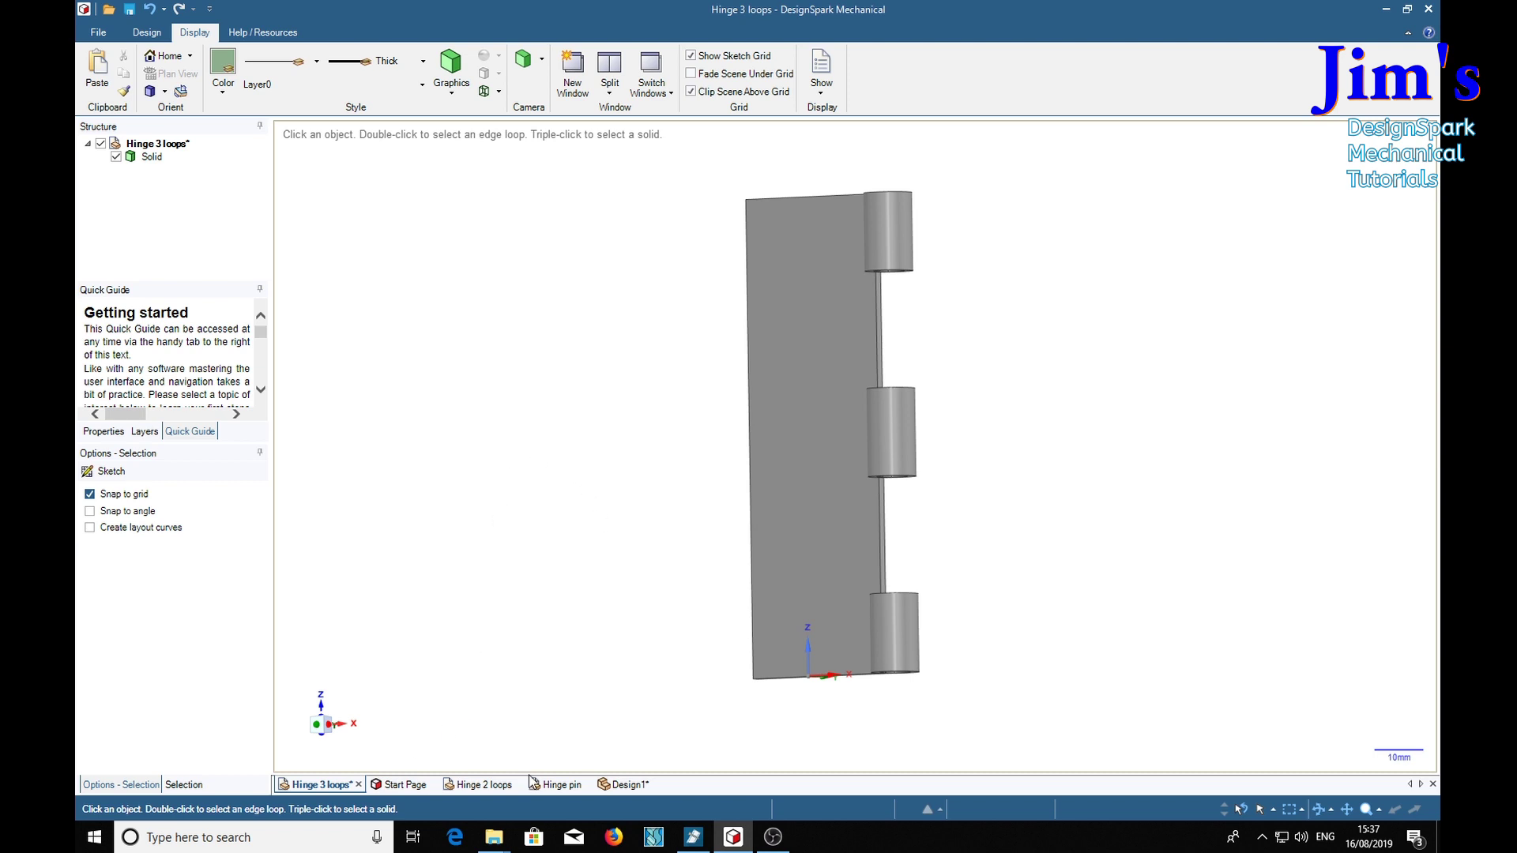
In the Hinge 2 loops part, colour the leaf's solid body grey.
{"action": "left_click", "coordinate": [498, 785]}
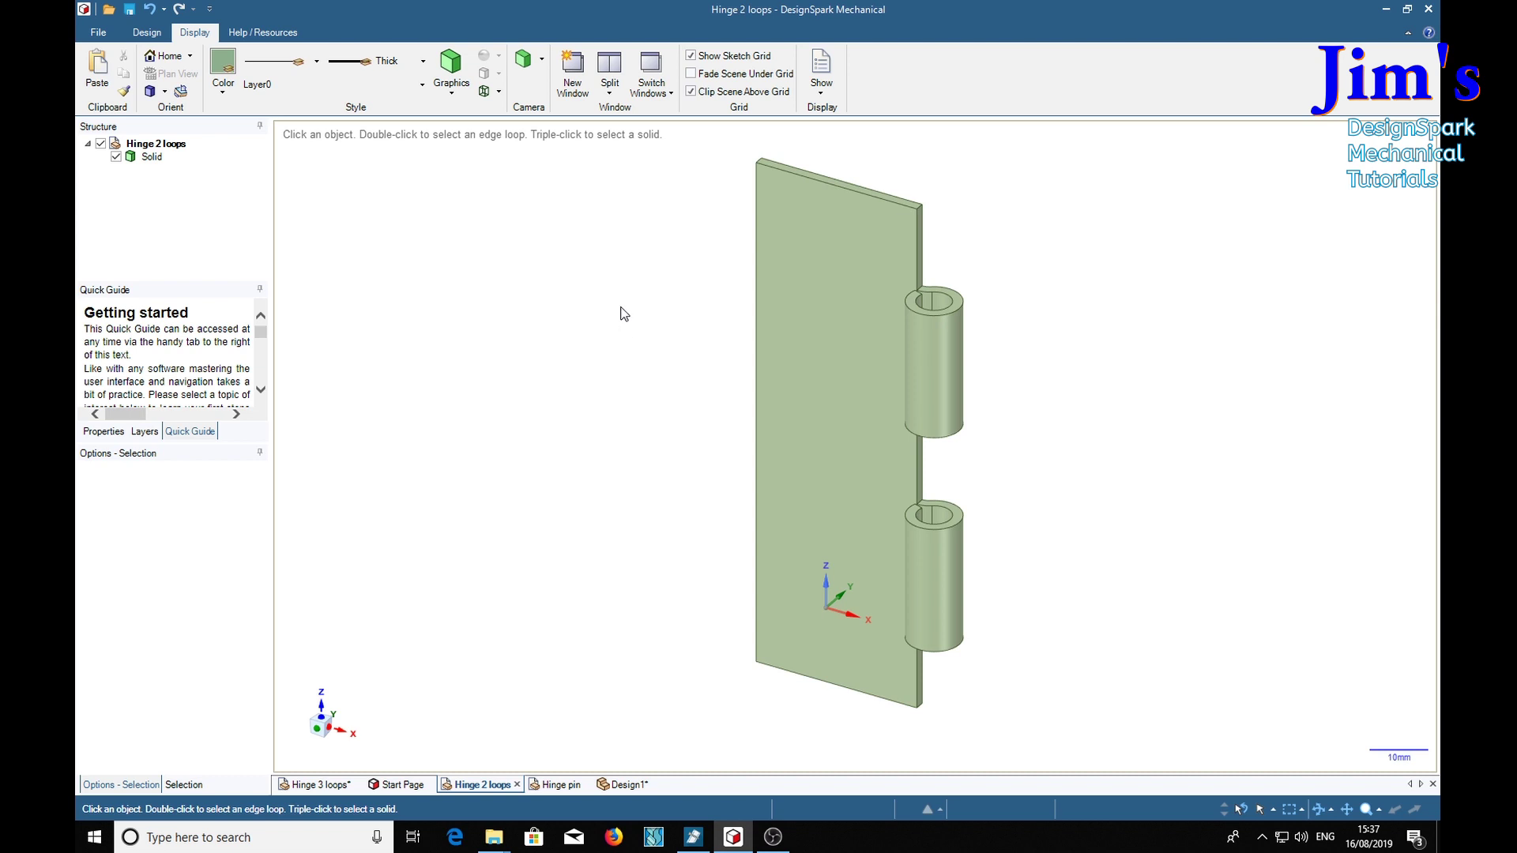
{"action": "left_click", "coordinate": [155, 158]}
{"action": "left_click", "coordinate": [222, 70]}
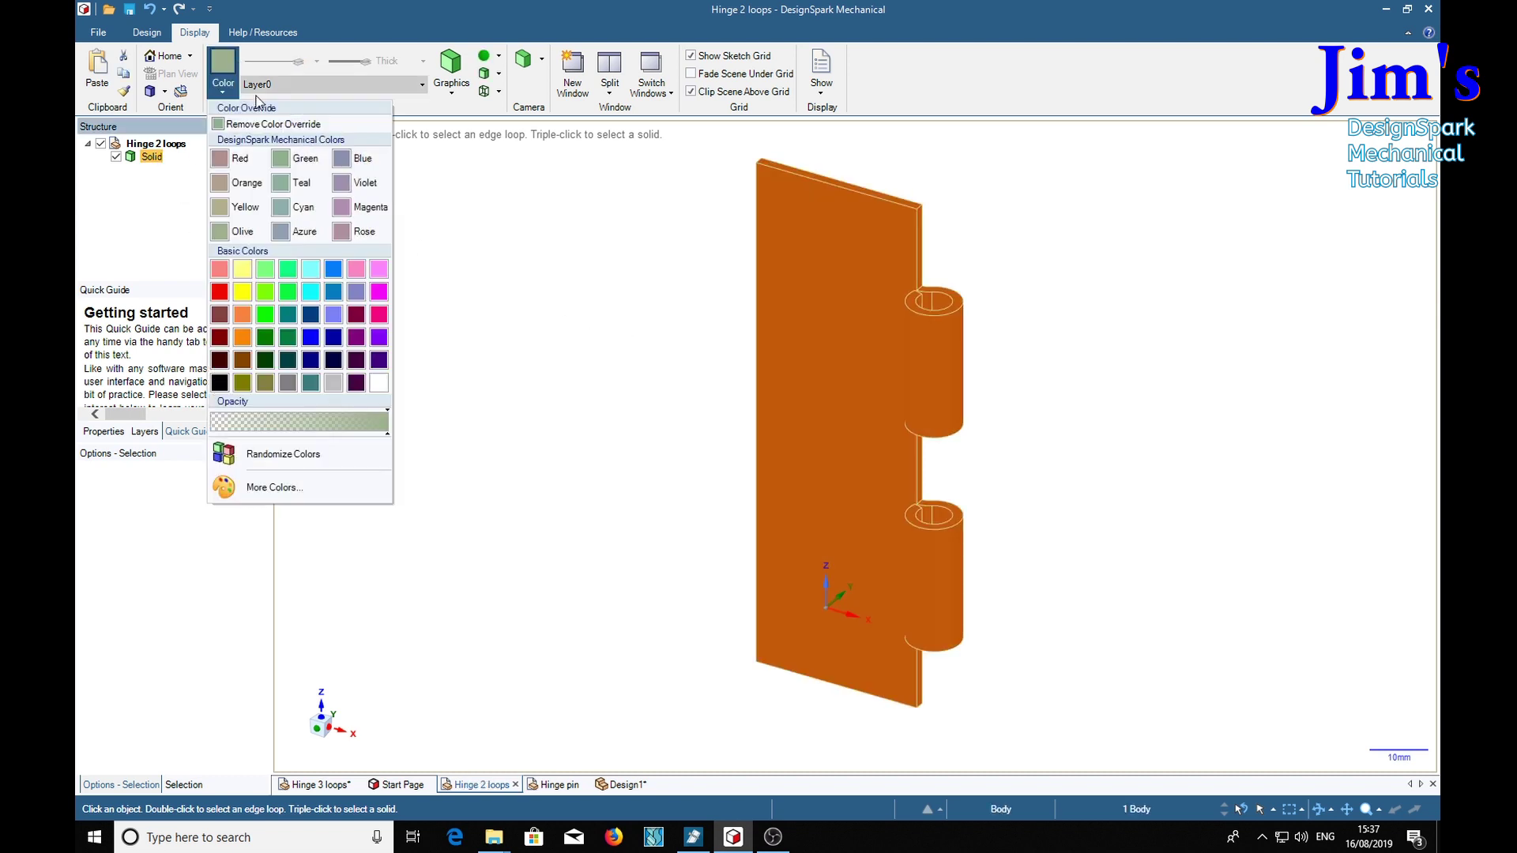
{"action": "left_click", "coordinate": [289, 384]}
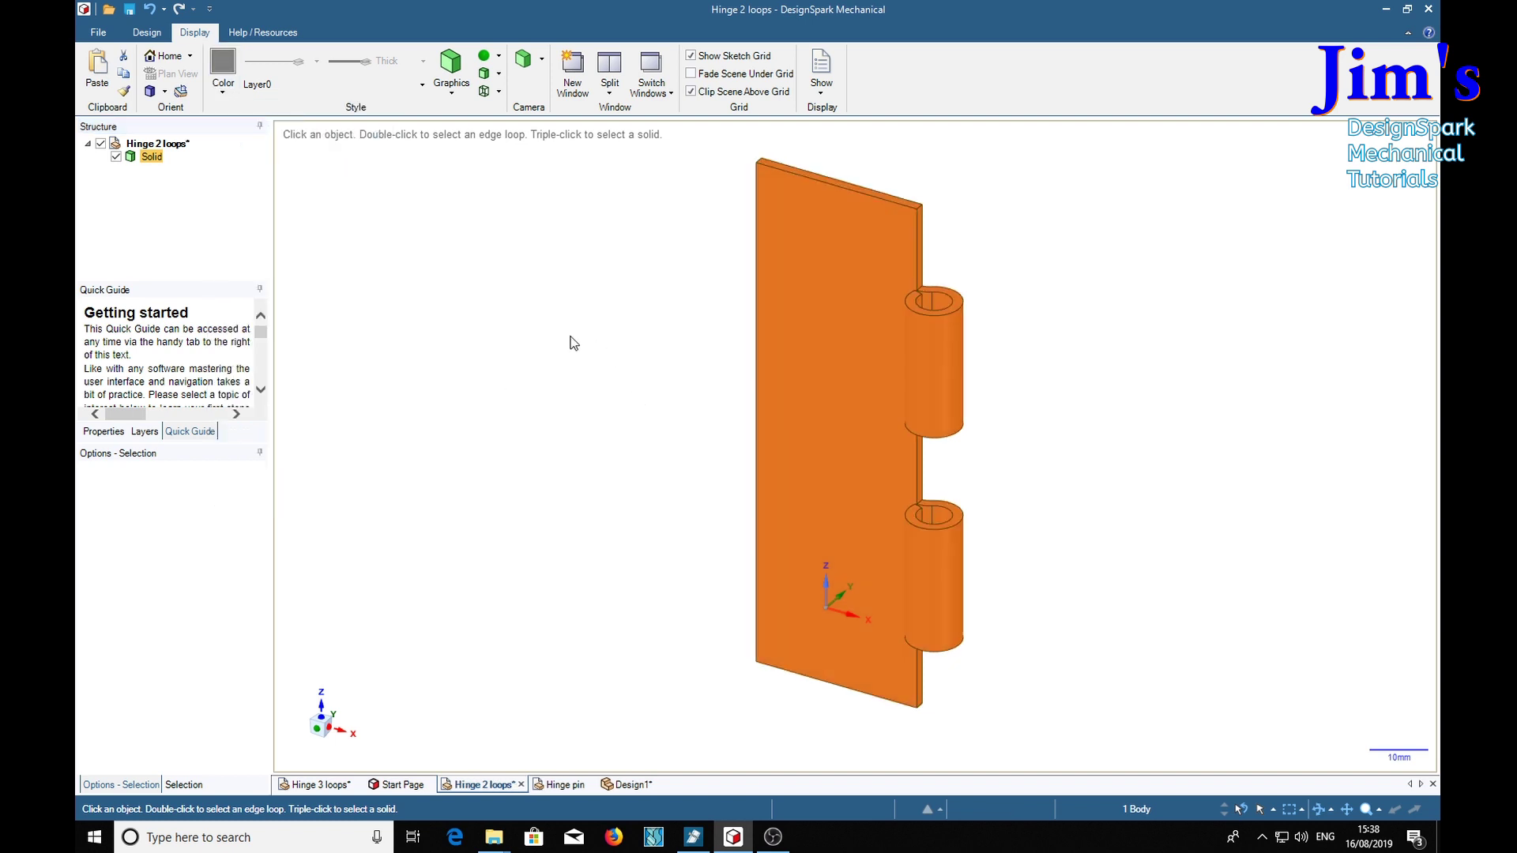
Give the two-loop leaf a Metallic style with a Medium Gloss finish.
{"action": "left_click", "coordinate": [499, 56]}
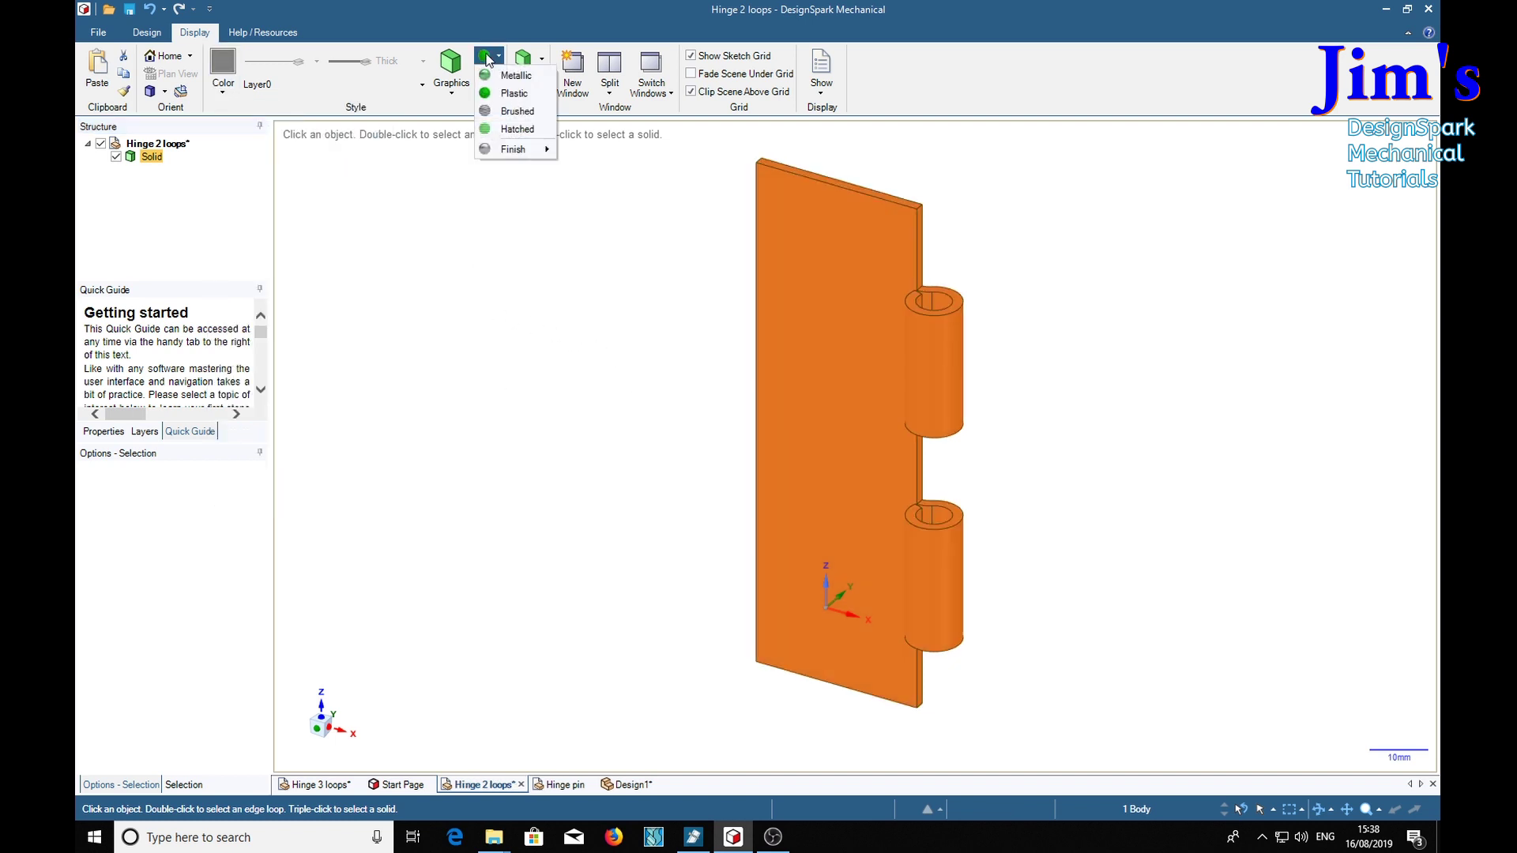
{"action": "left_click", "coordinate": [498, 59]}
{"action": "left_click", "coordinate": [499, 60]}
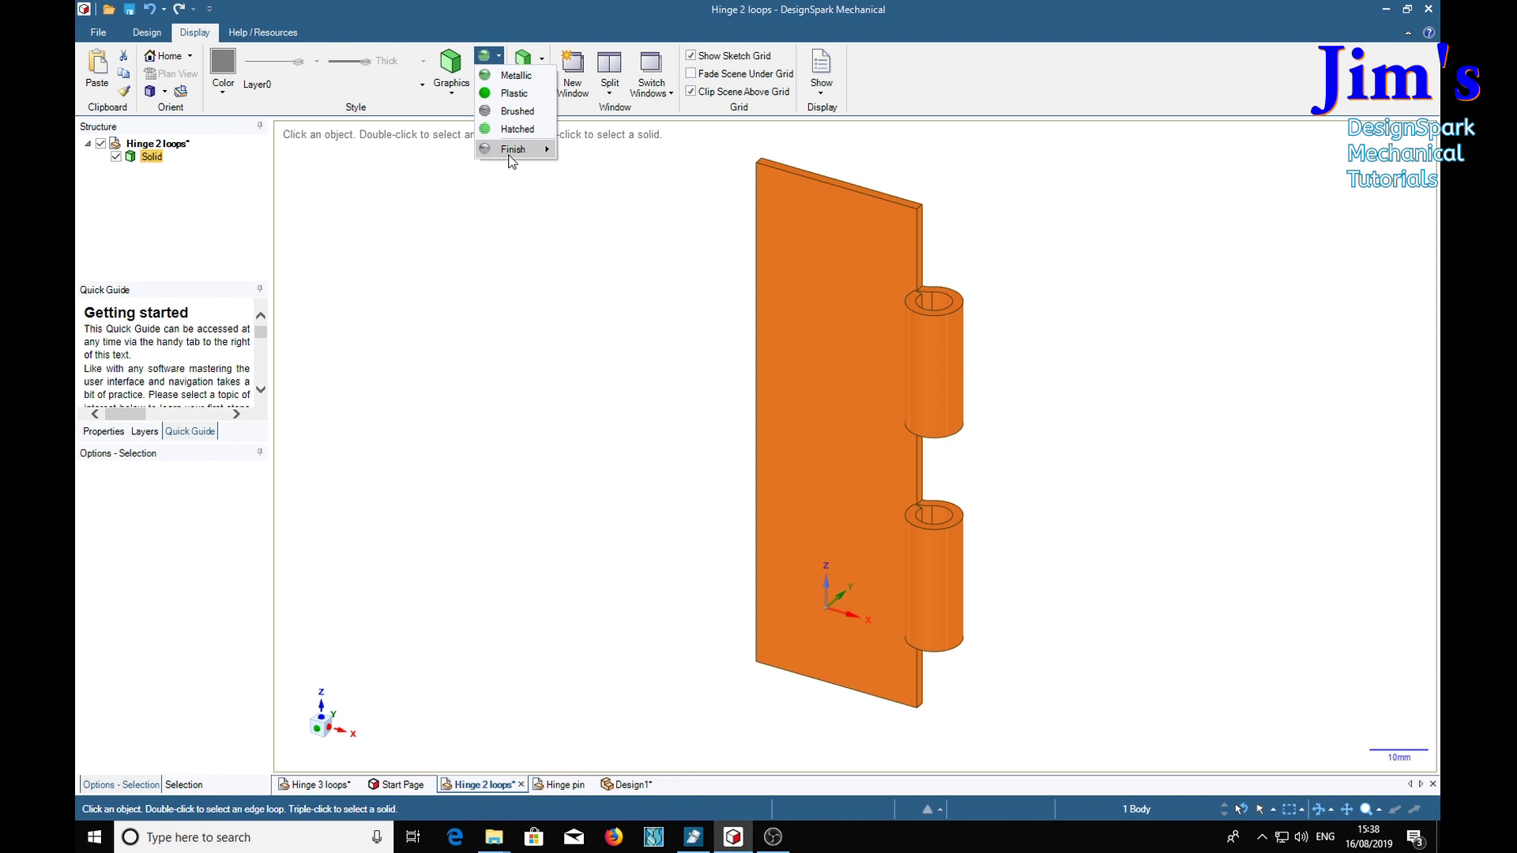
{"action": "mouse_move", "coordinate": [512, 152]}
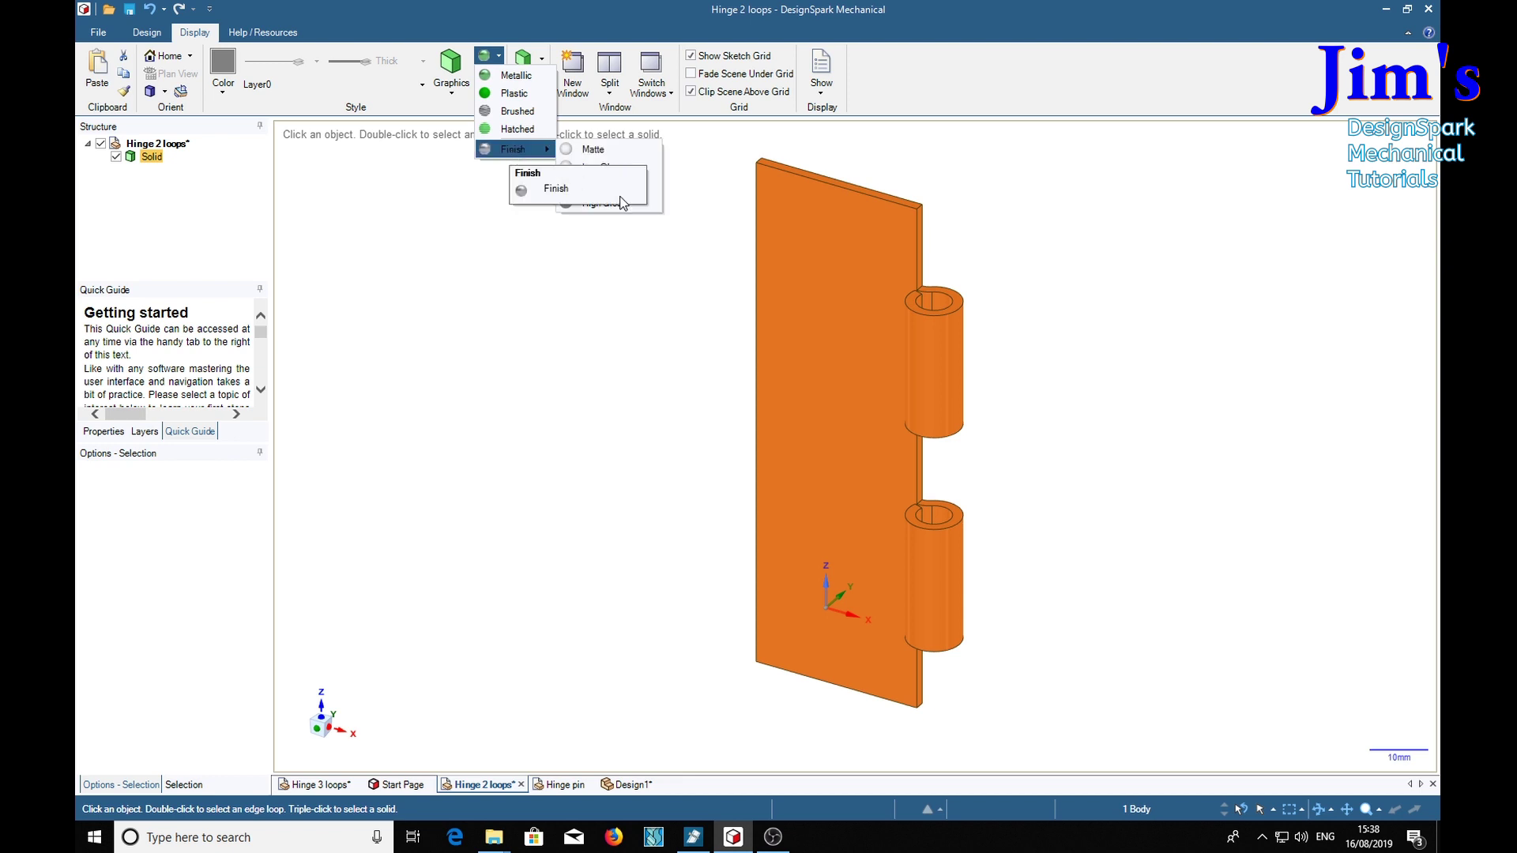
{"action": "left_click", "coordinate": [594, 187]}
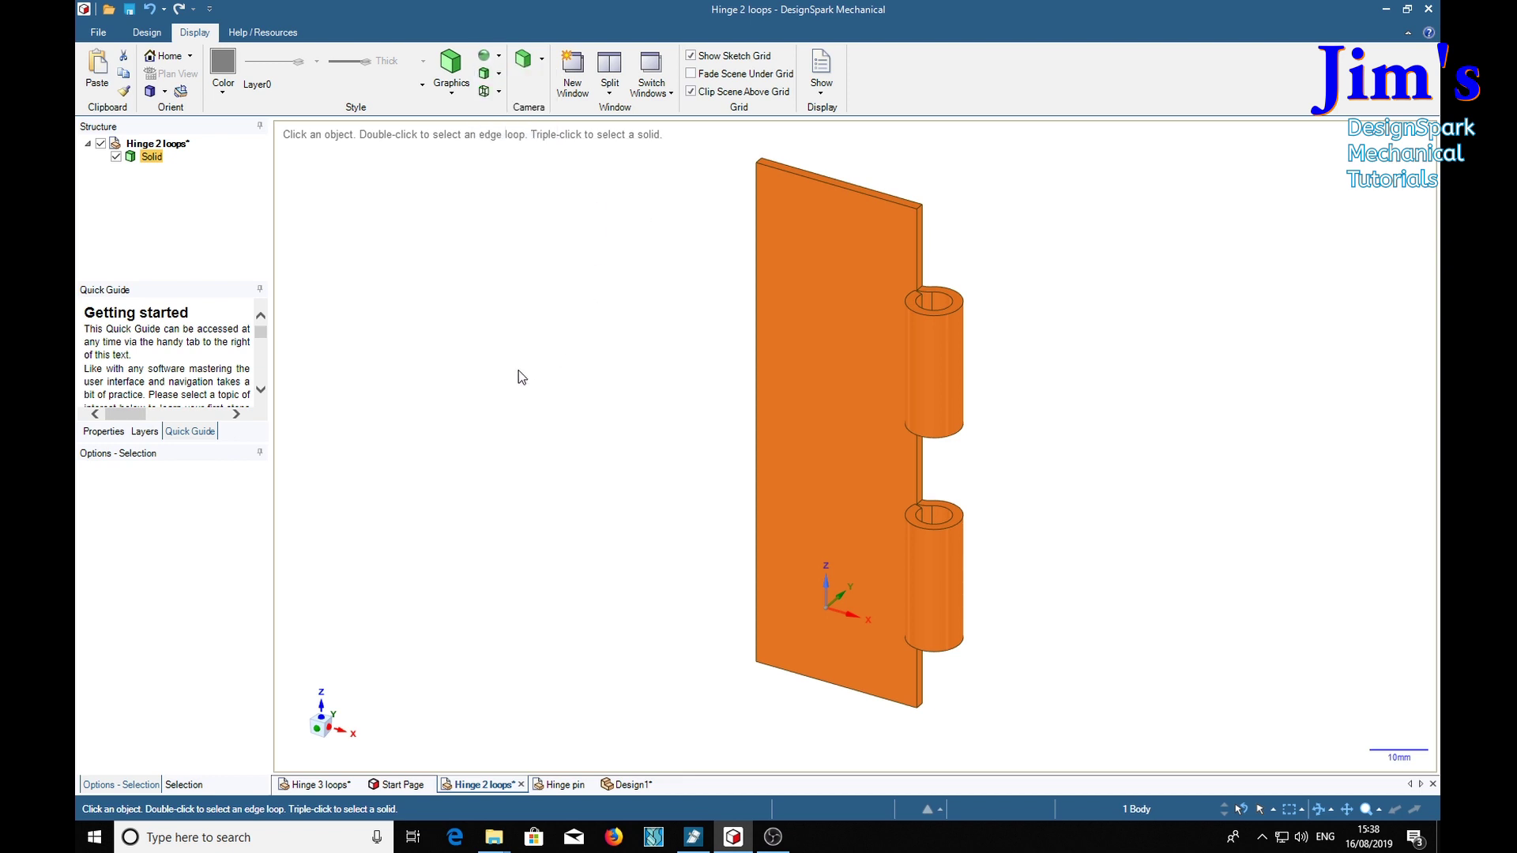
{"action": "left_click", "coordinate": [507, 400]}
{"action": "mouse_move", "coordinate": [626, 345]}
{"action": "middle_mouse_down"}
{"action": "mouse_move", "coordinate": [562, 423]}
{"action": "mouse_move", "coordinate": [680, 305]}
{"action": "mouse_move", "coordinate": [632, 384]}
{"action": "middle_mouse_up"}
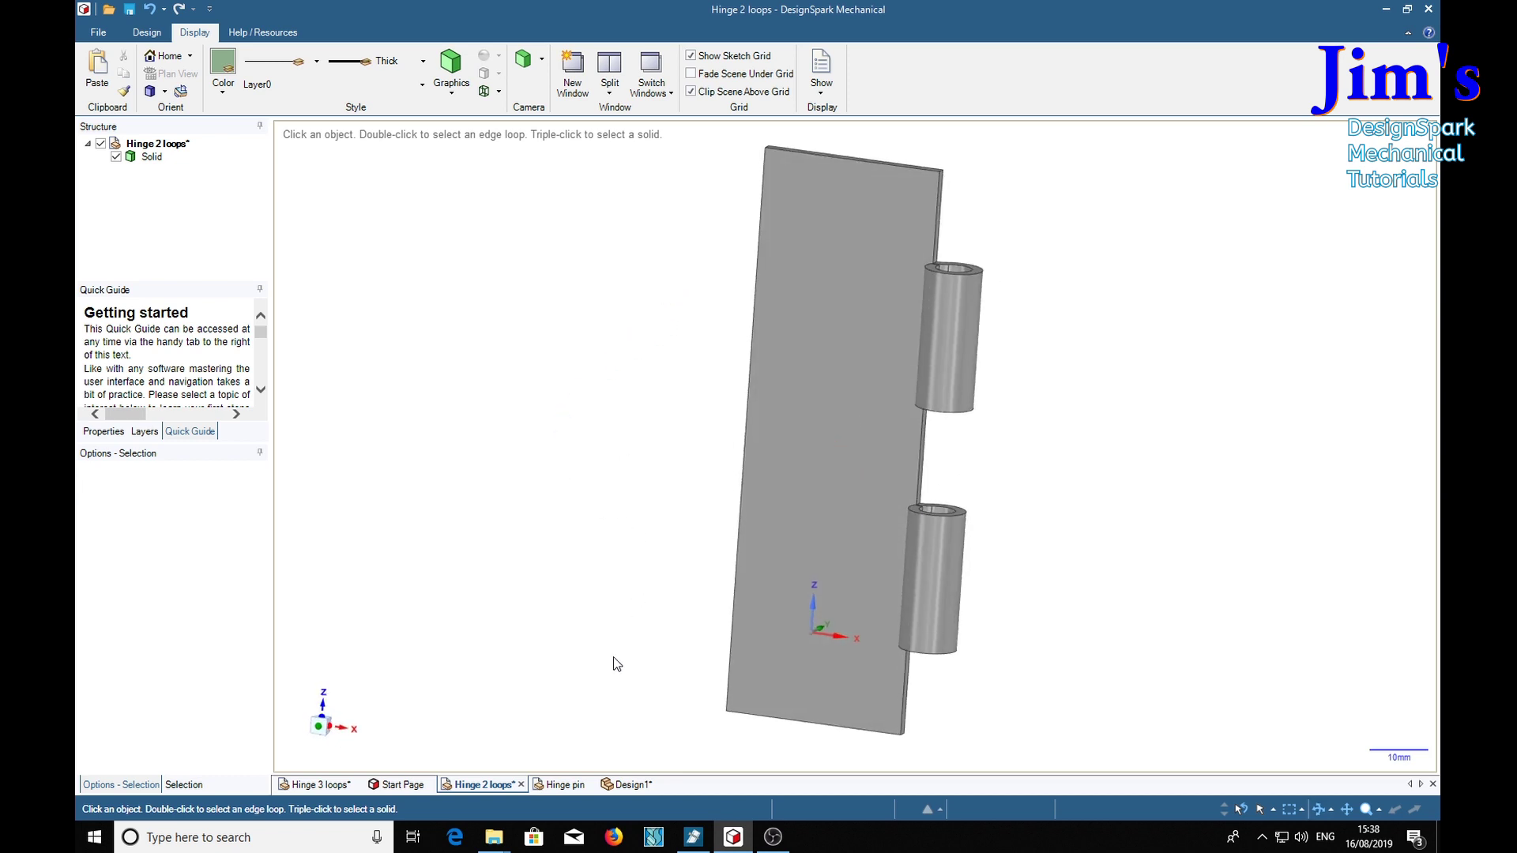
Return to the Design1 assembly and tilt it to a top-down view of the grey hinge.
{"action": "left_click", "coordinate": [630, 785]}
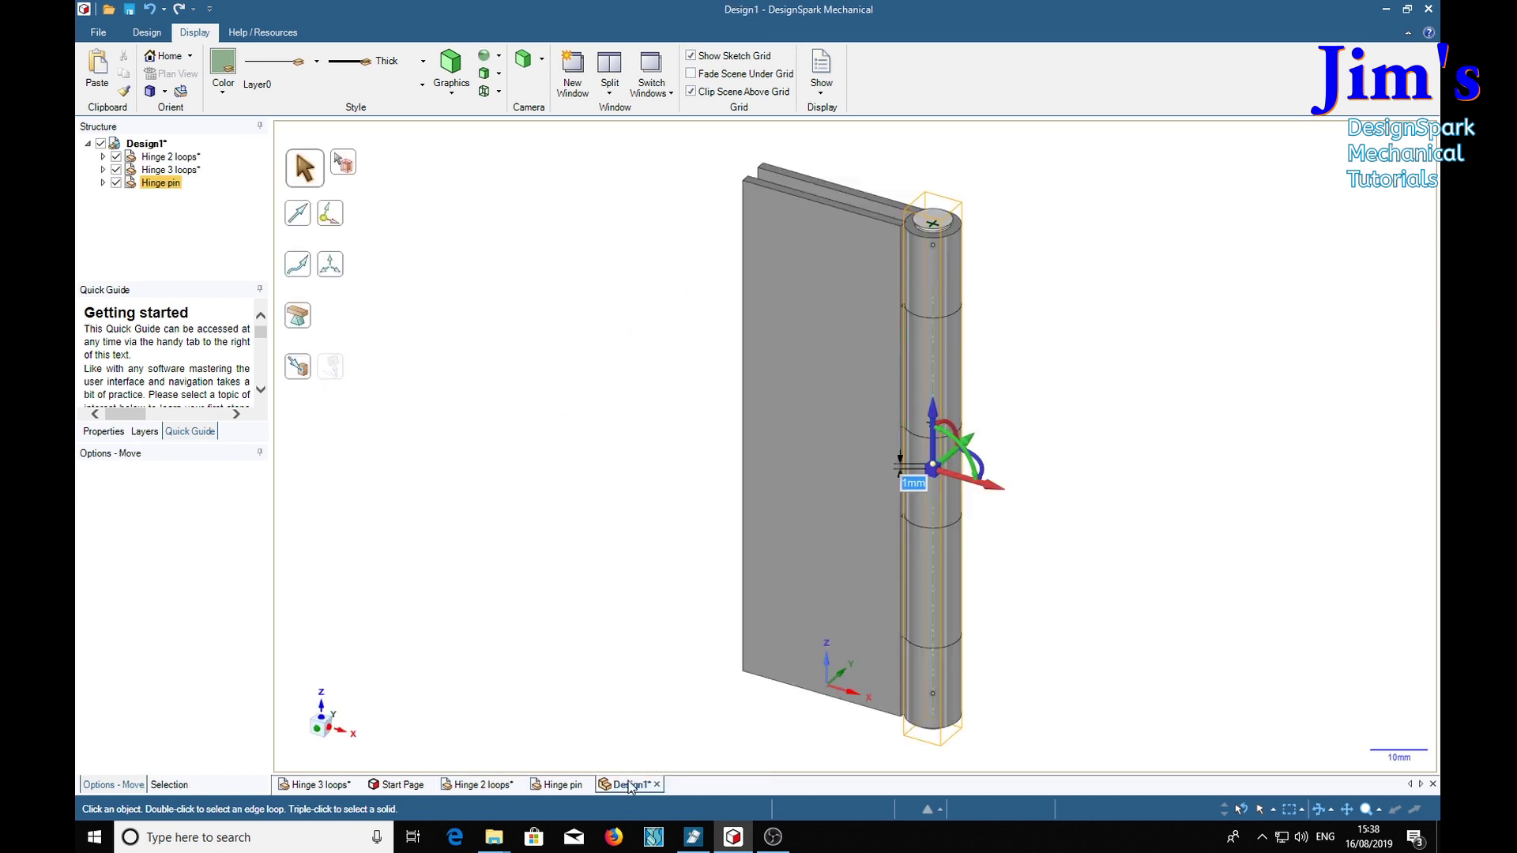
{"action": "middle_click_drag", "start_coordinate": [498, 430], "coordinate": [580, 434]}
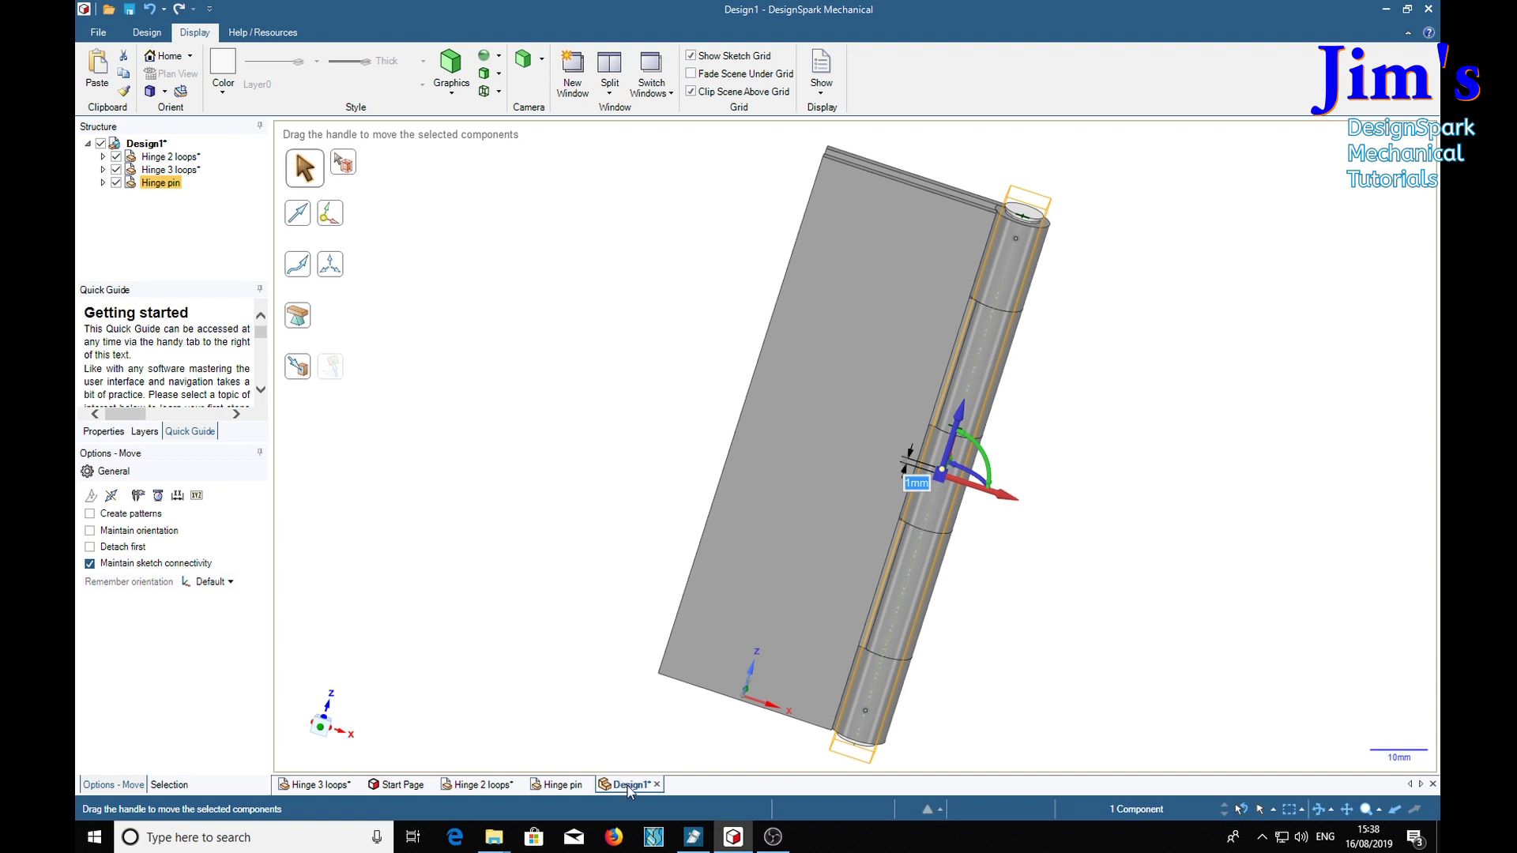
Rename Design1 to 'Hinge assembly' and save it as Hinge assembly.rsdoc.
{"action": "right_click", "coordinate": [153, 147]}
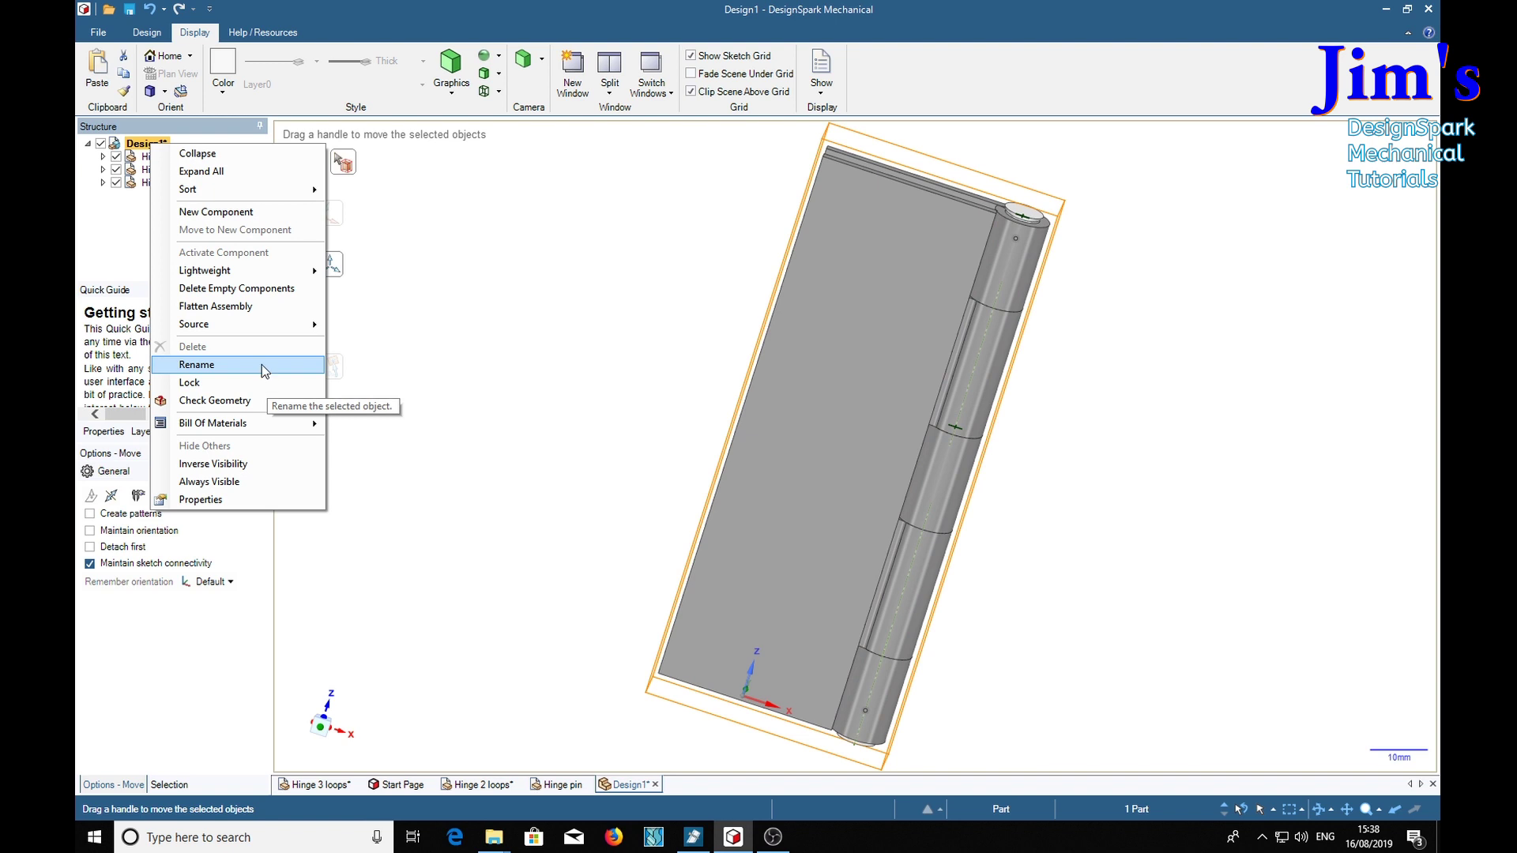
{"action": "left_click", "coordinate": [203, 369]}
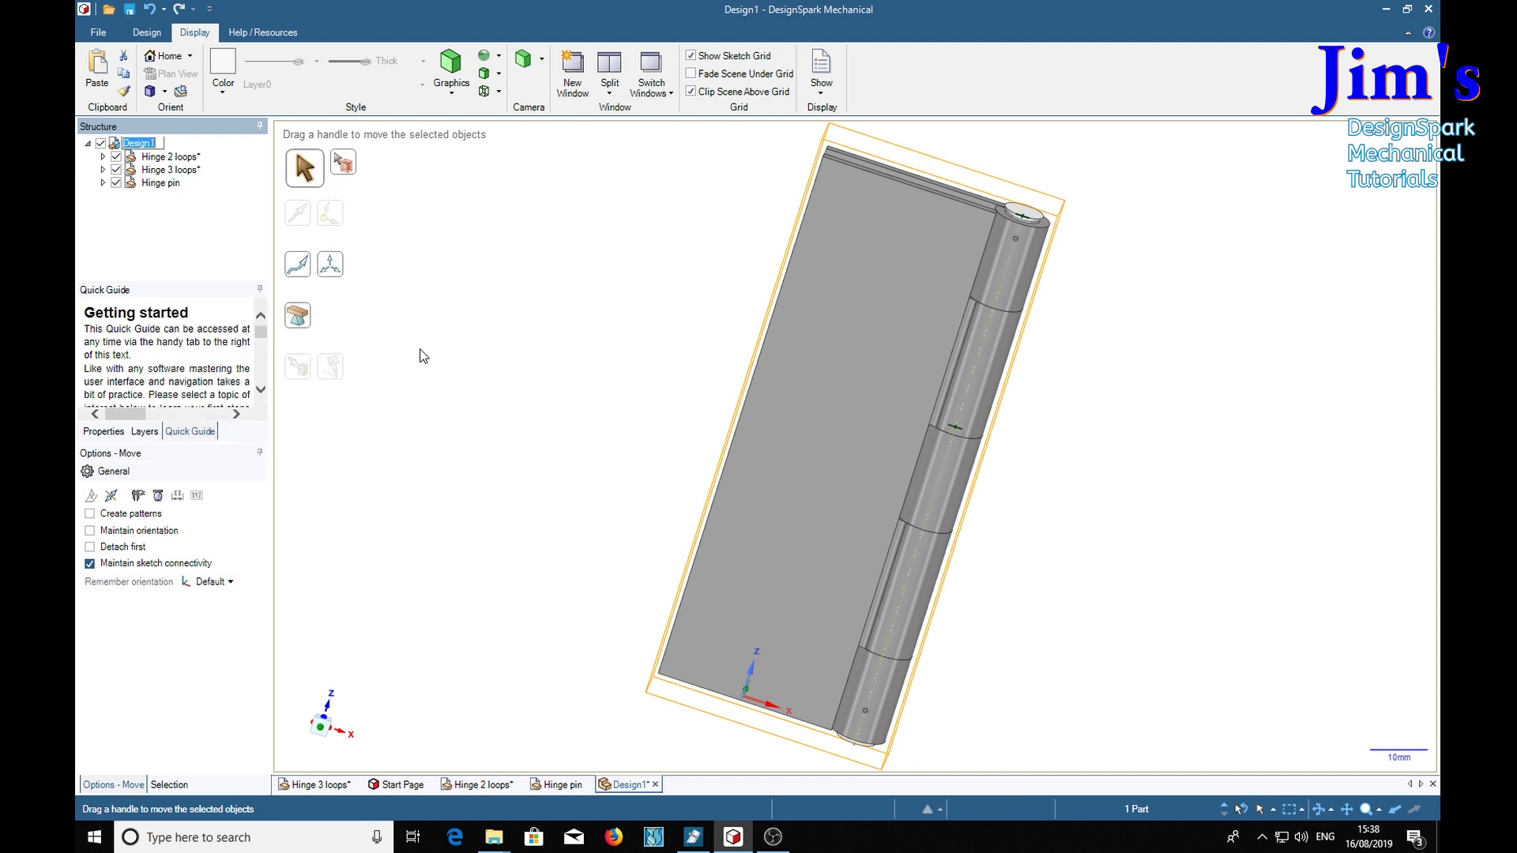
{"action": "type", "text": "Hinge assembly"}
{"action": "key", "text": "Return"}
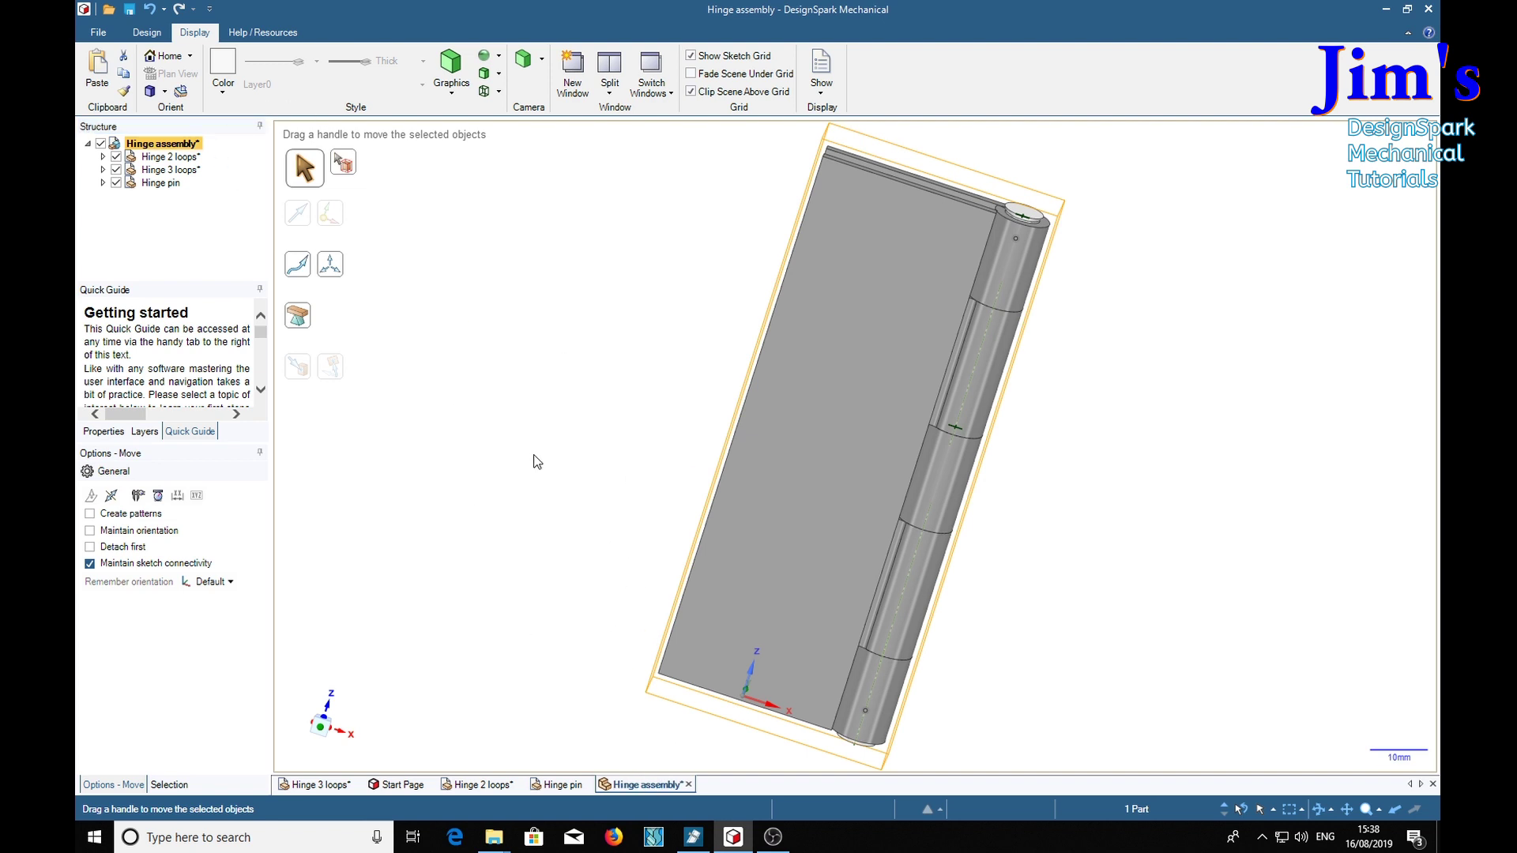
{"action": "key", "text": "ctrl+s"}
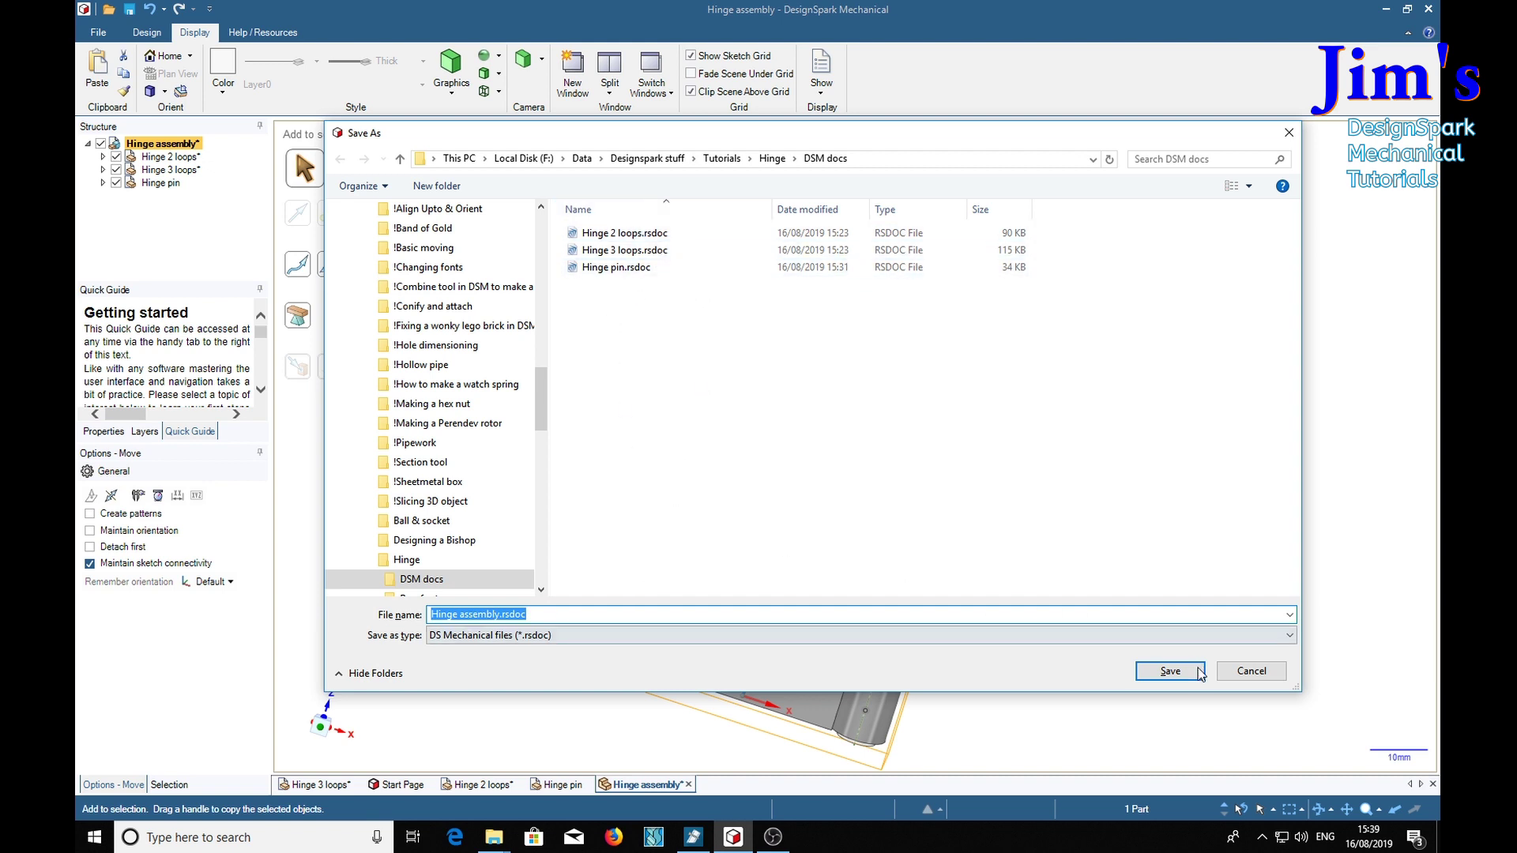
{"action": "left_click", "coordinate": [1155, 673]}
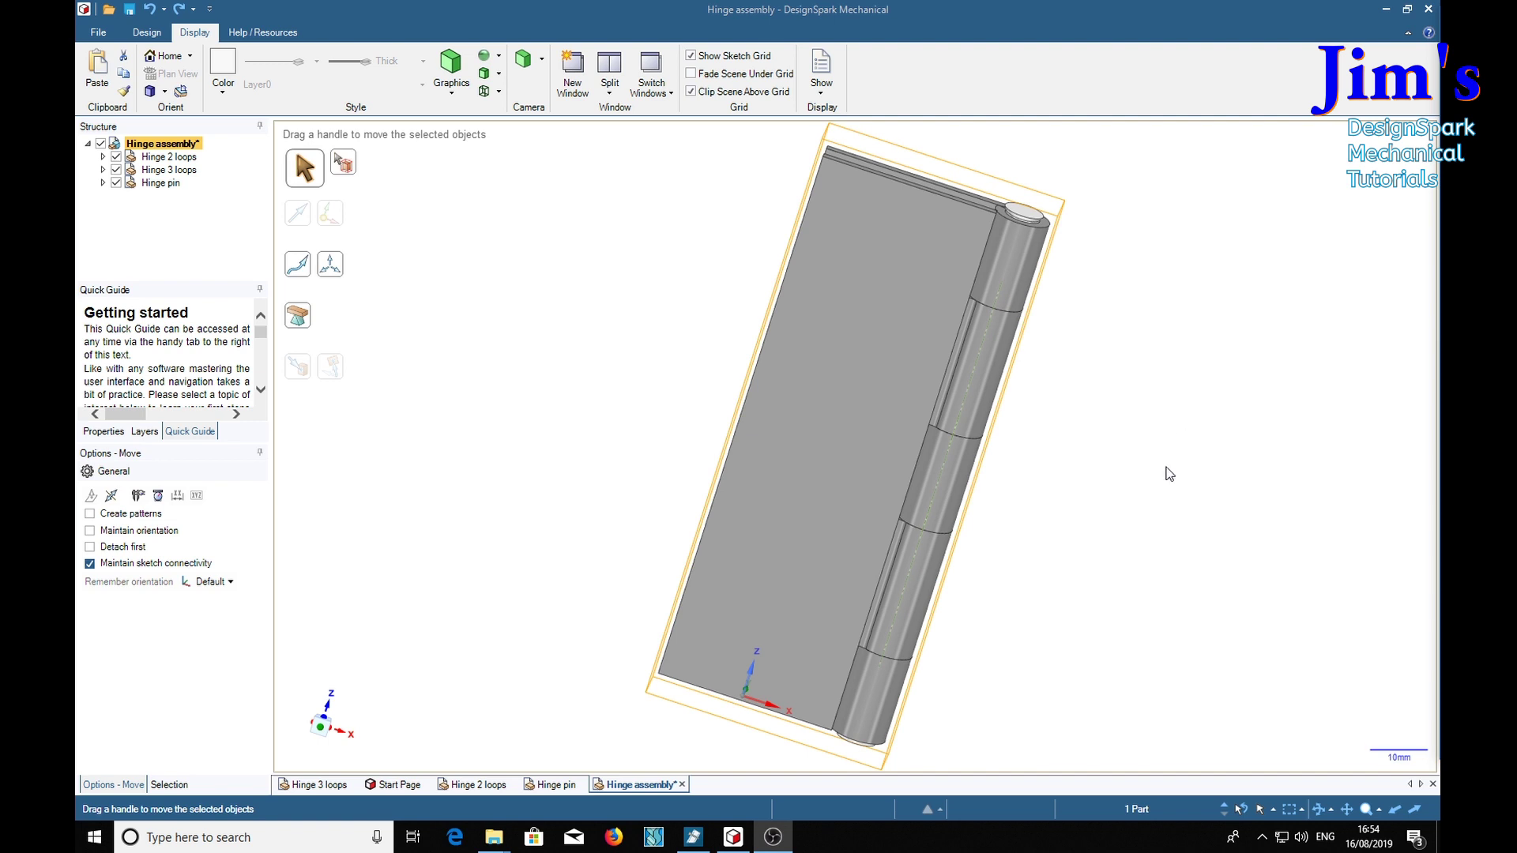
Start a sketch on the flat face of the hinge plate, viewed straight on.
{"action": "left_click", "coordinate": [146, 30]}
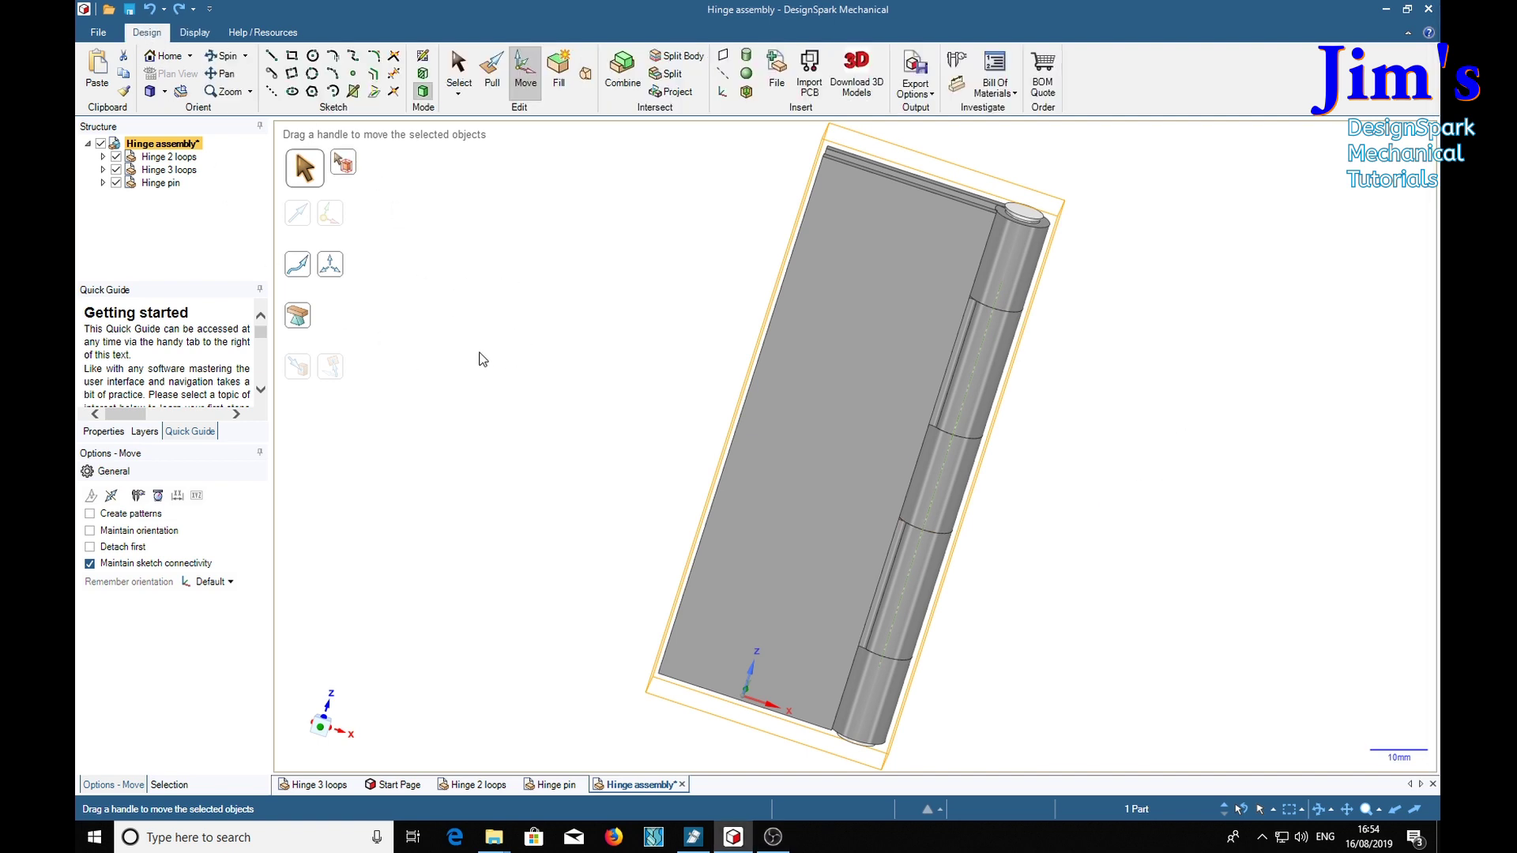
{"action": "left_click", "coordinate": [828, 468]}
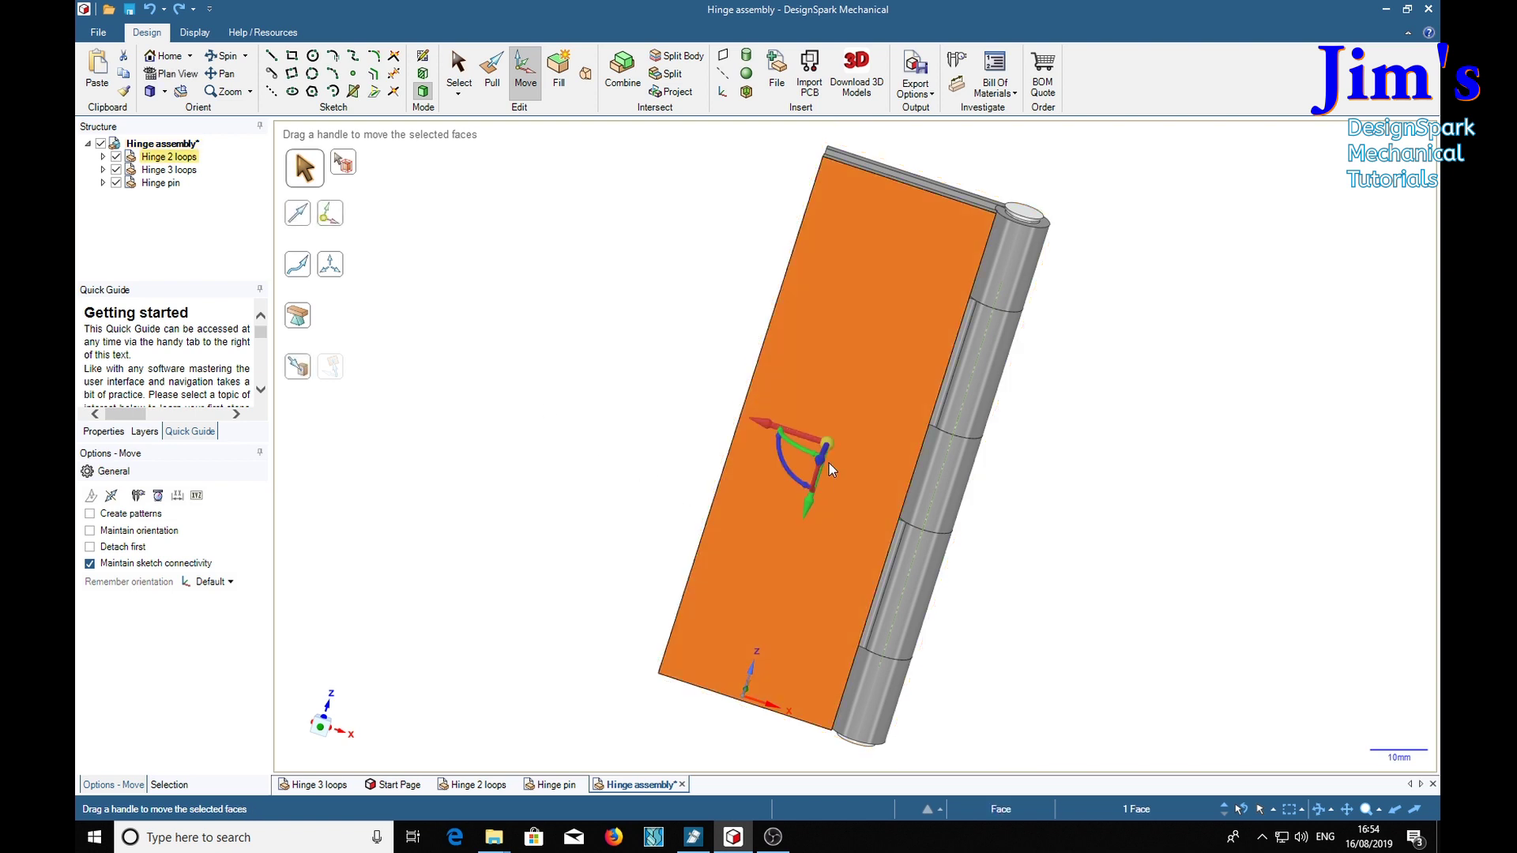
{"action": "left_click", "coordinate": [458, 70]}
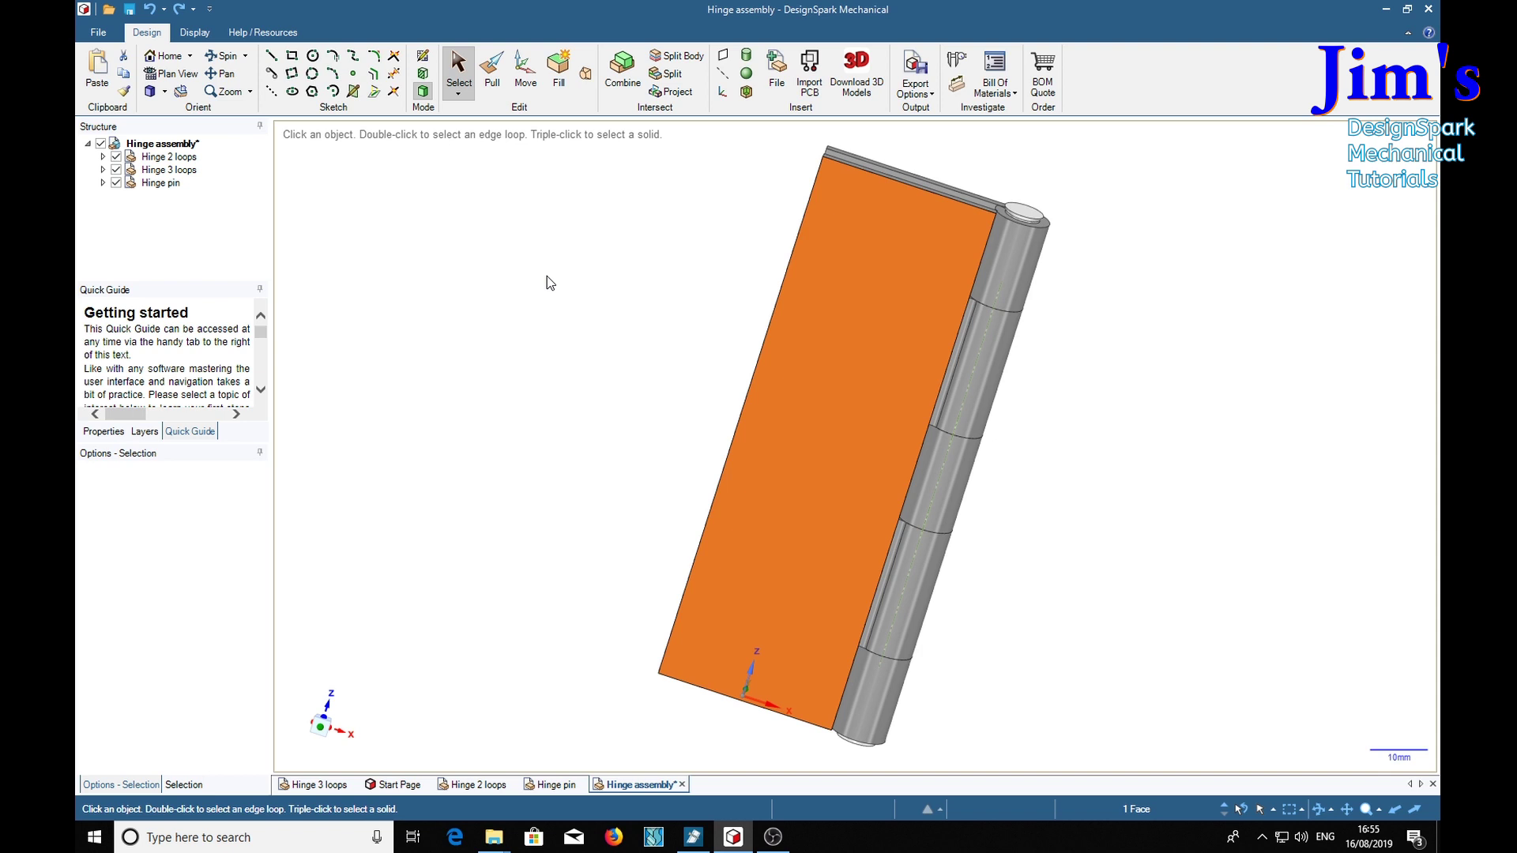
{"action": "key", "text": "k"}
{"action": "key", "text": "v"}
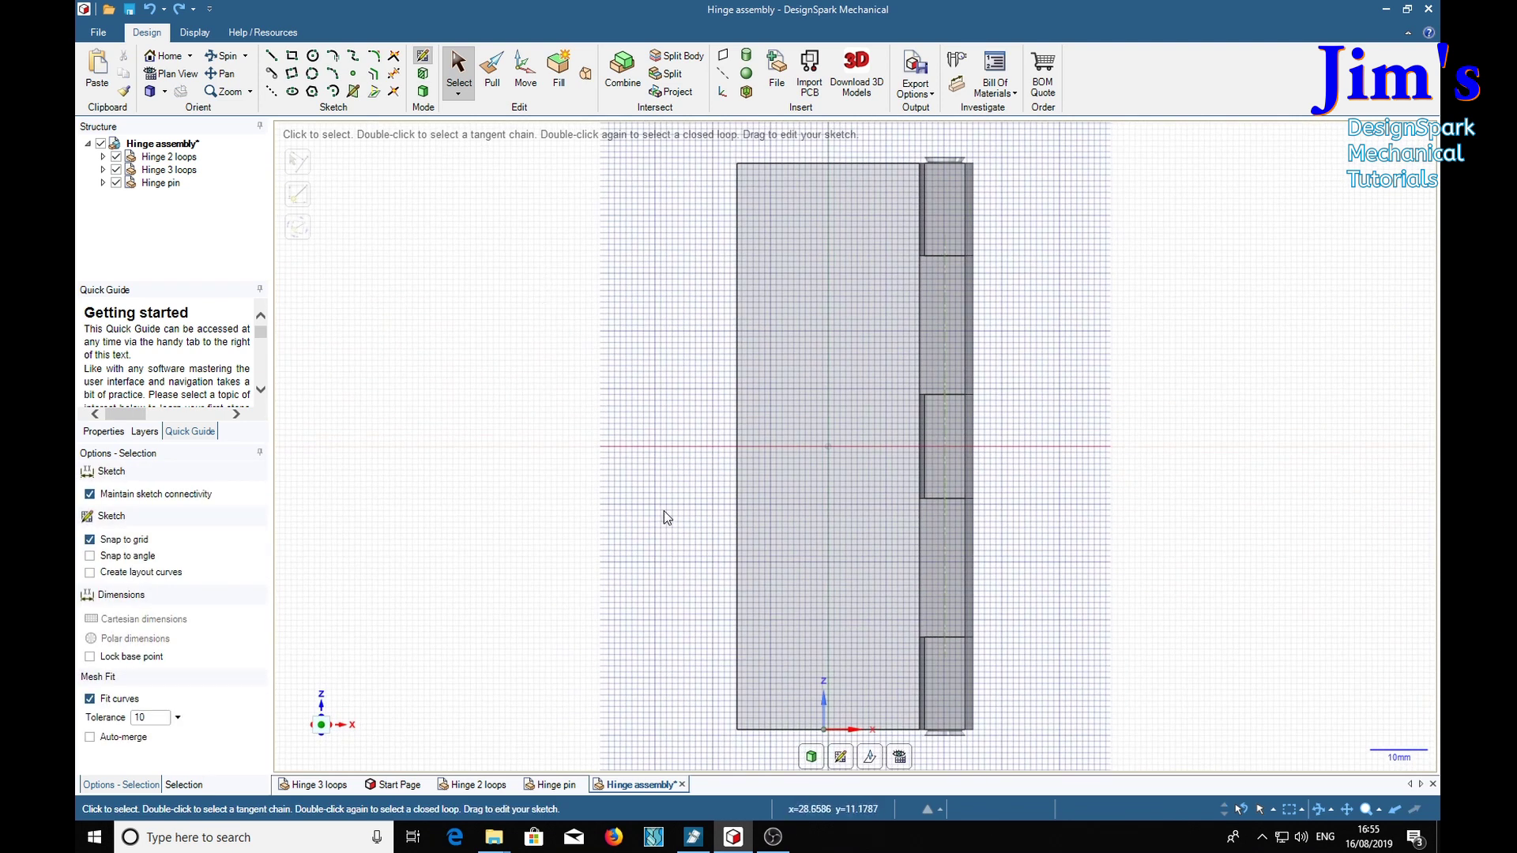
Draw a horizontal and a vertical line crossing the middle of the plate.
{"action": "left_click", "coordinate": [273, 59]}
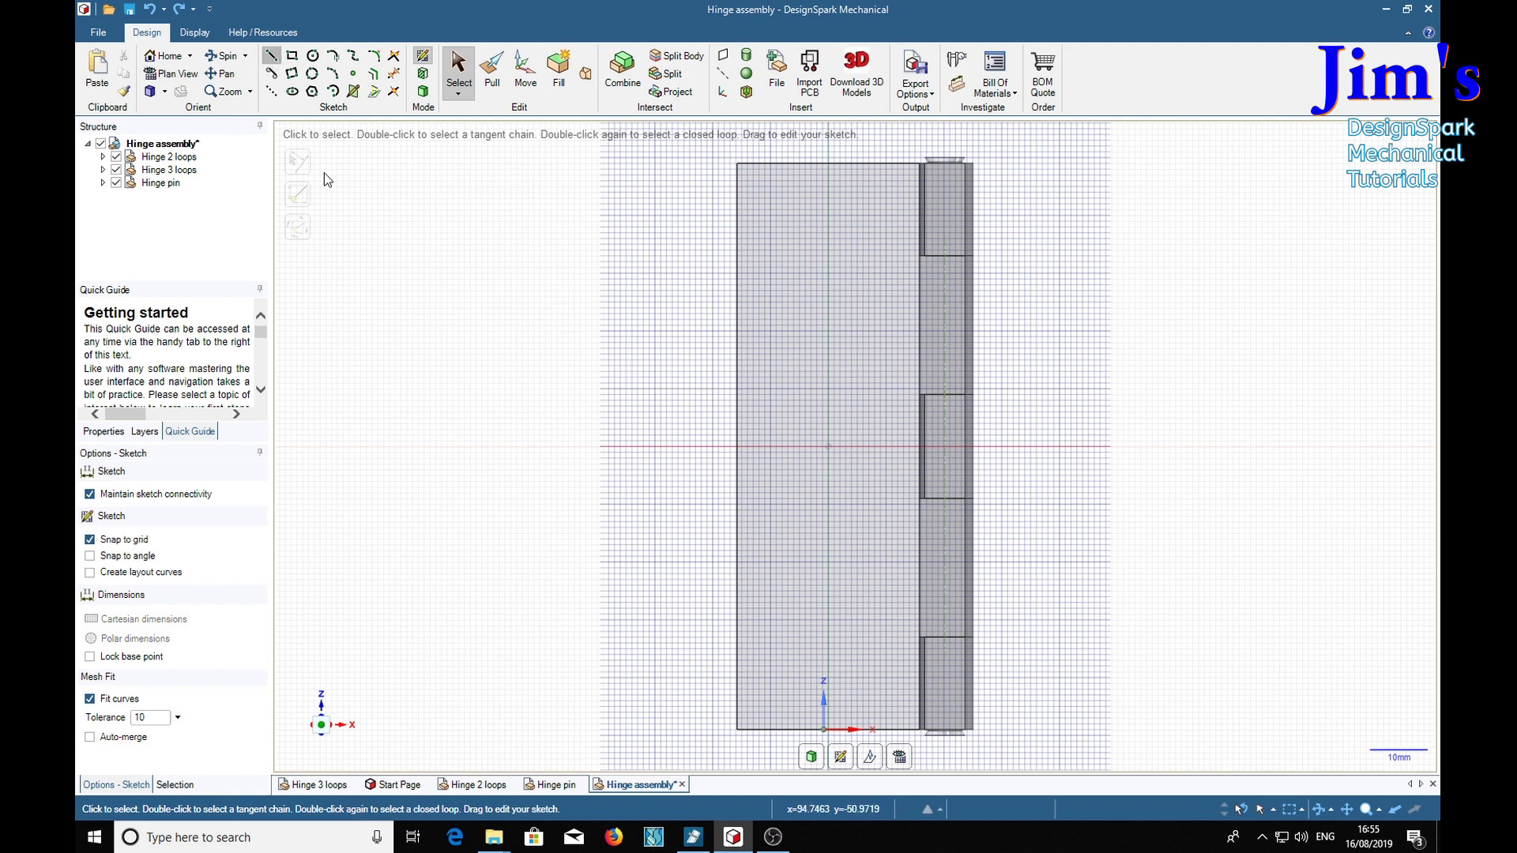
{"action": "left_click", "coordinate": [718, 448]}
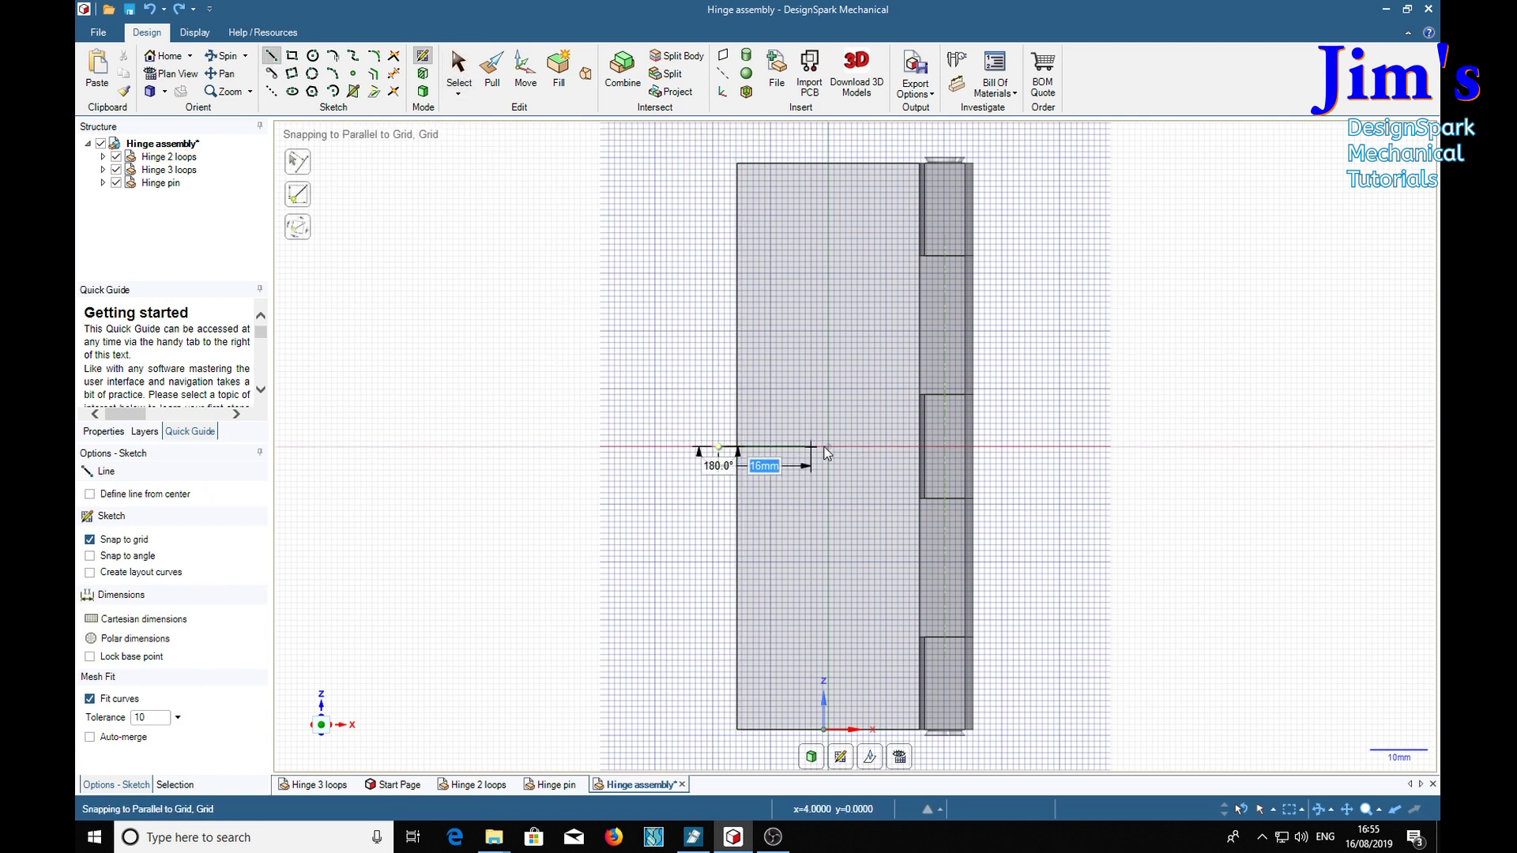
{"action": "left_click", "coordinate": [1019, 448]}
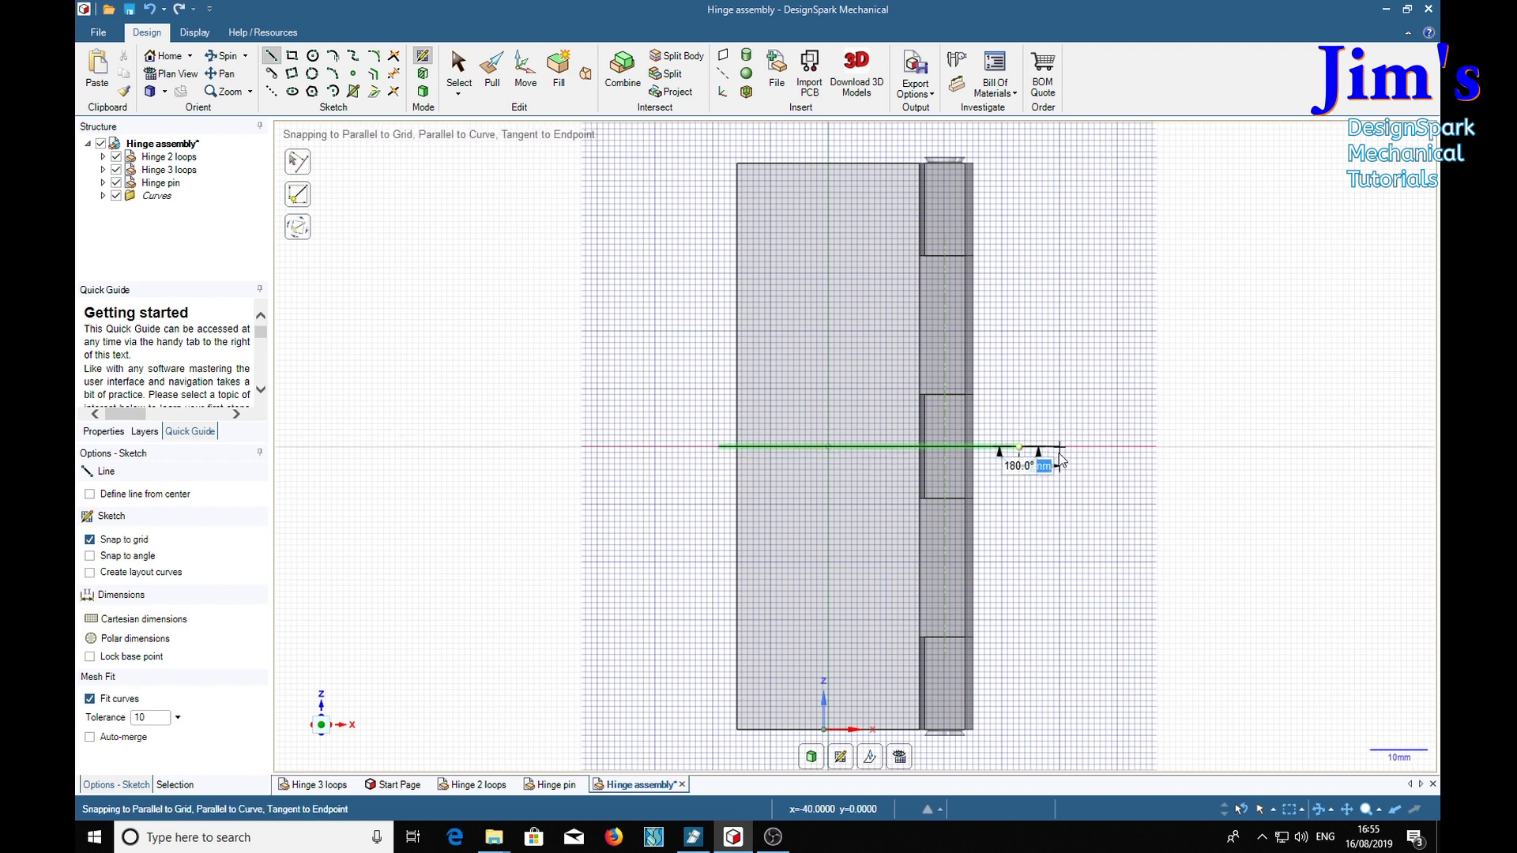
{"action": "left_click", "coordinate": [828, 147]}
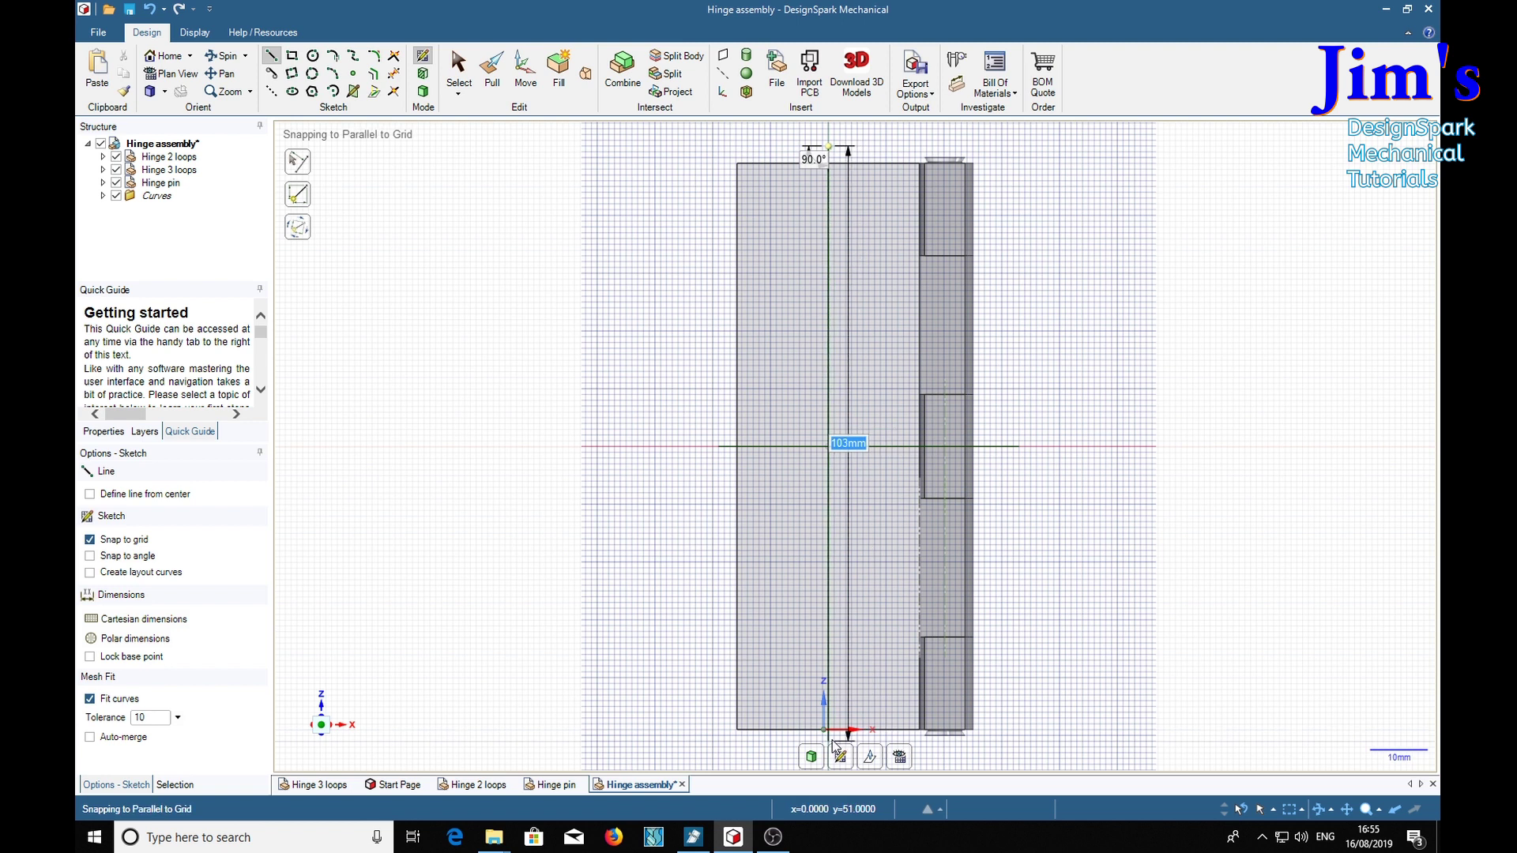
{"action": "left_click", "coordinate": [831, 738]}
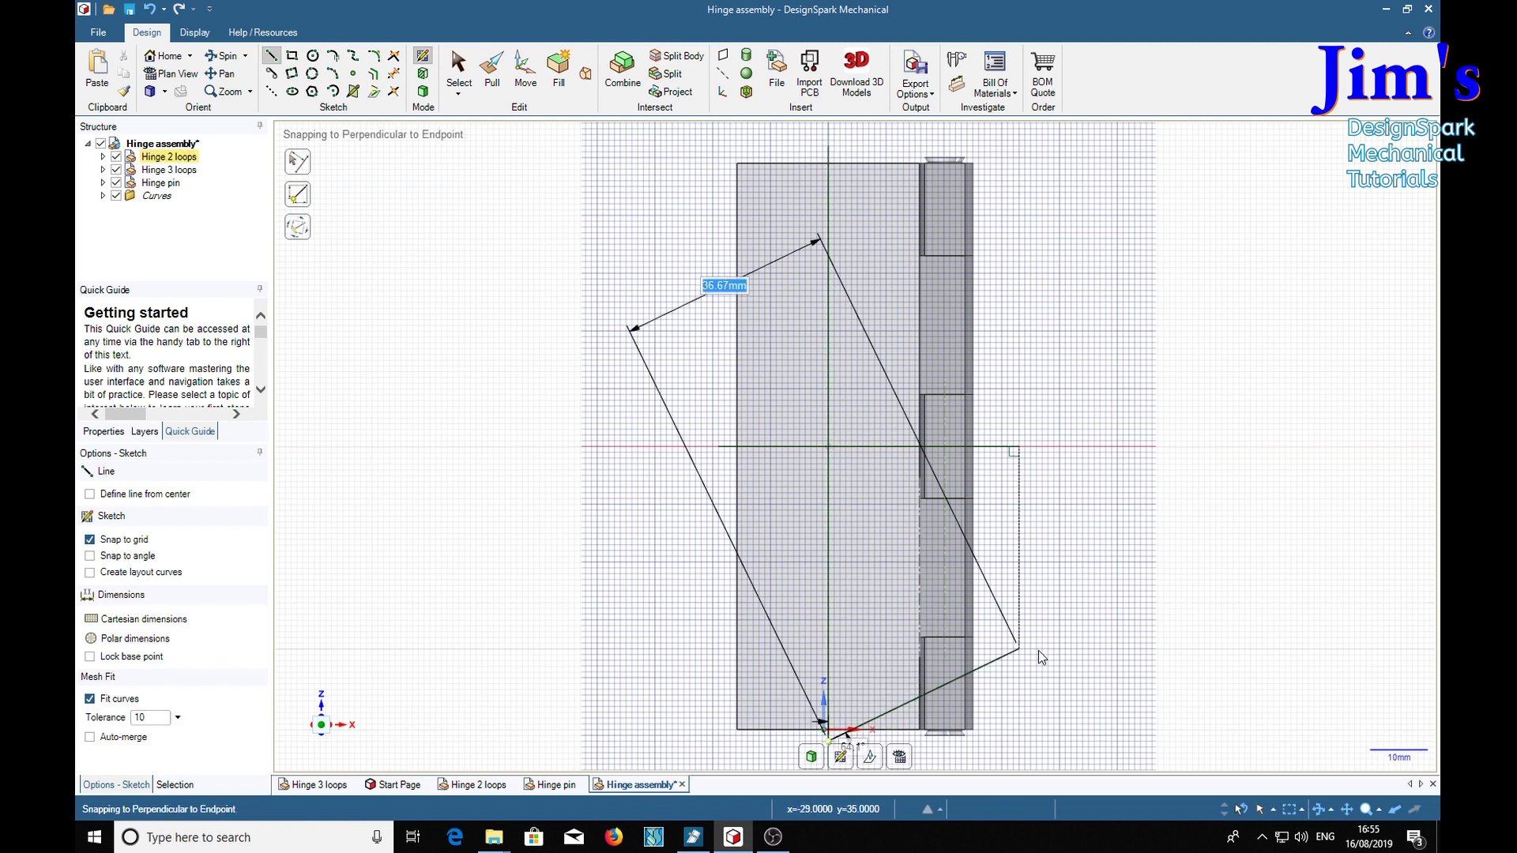
{"action": "key", "text": "Escape"}
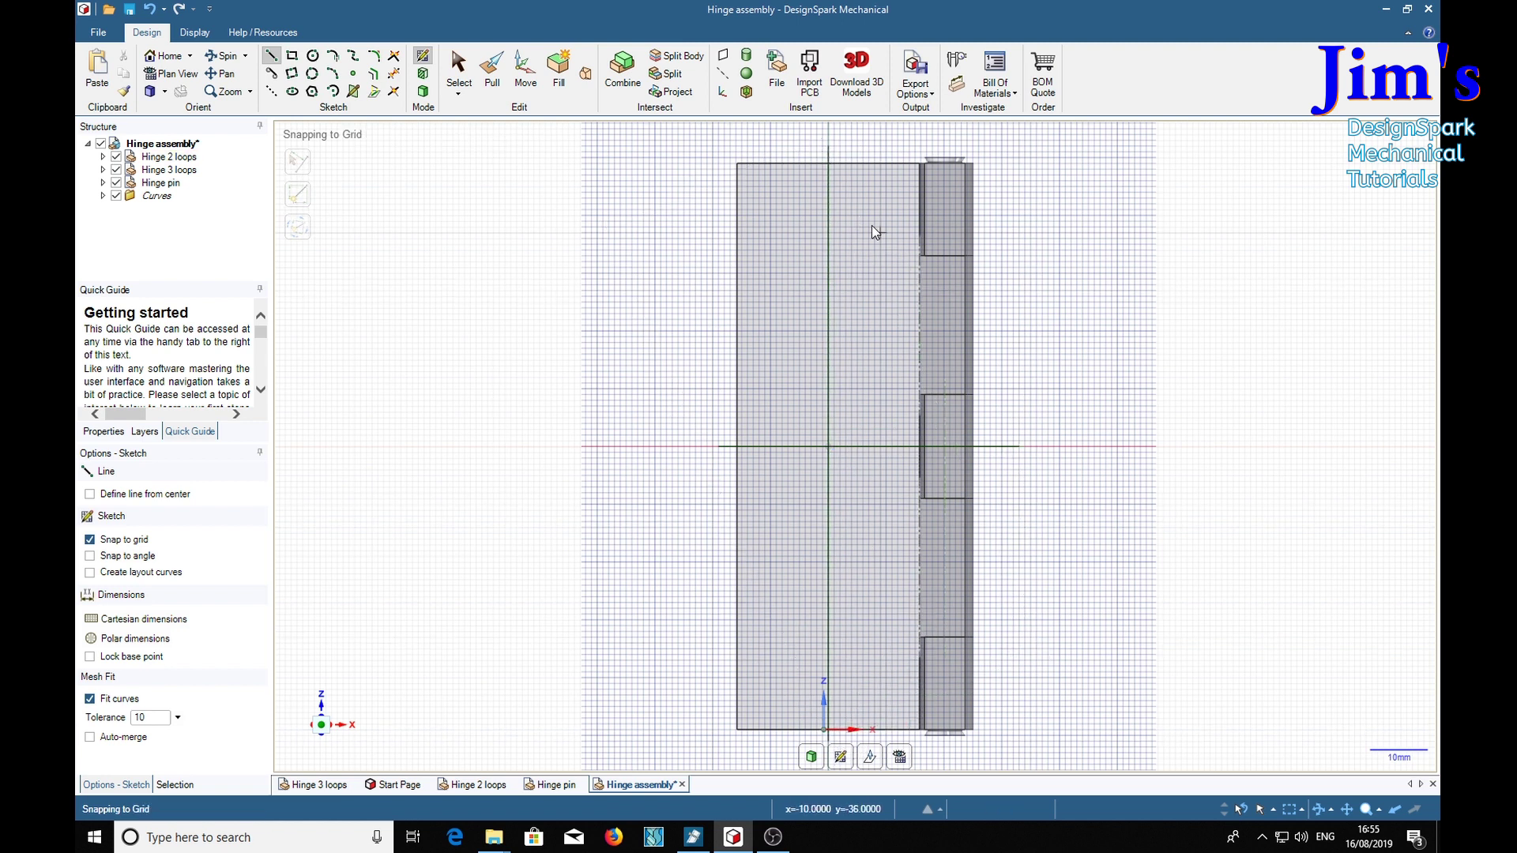
Set both the vertical and horizontal sketch lines as mirror lines.
{"action": "right_click", "coordinate": [827, 212]}
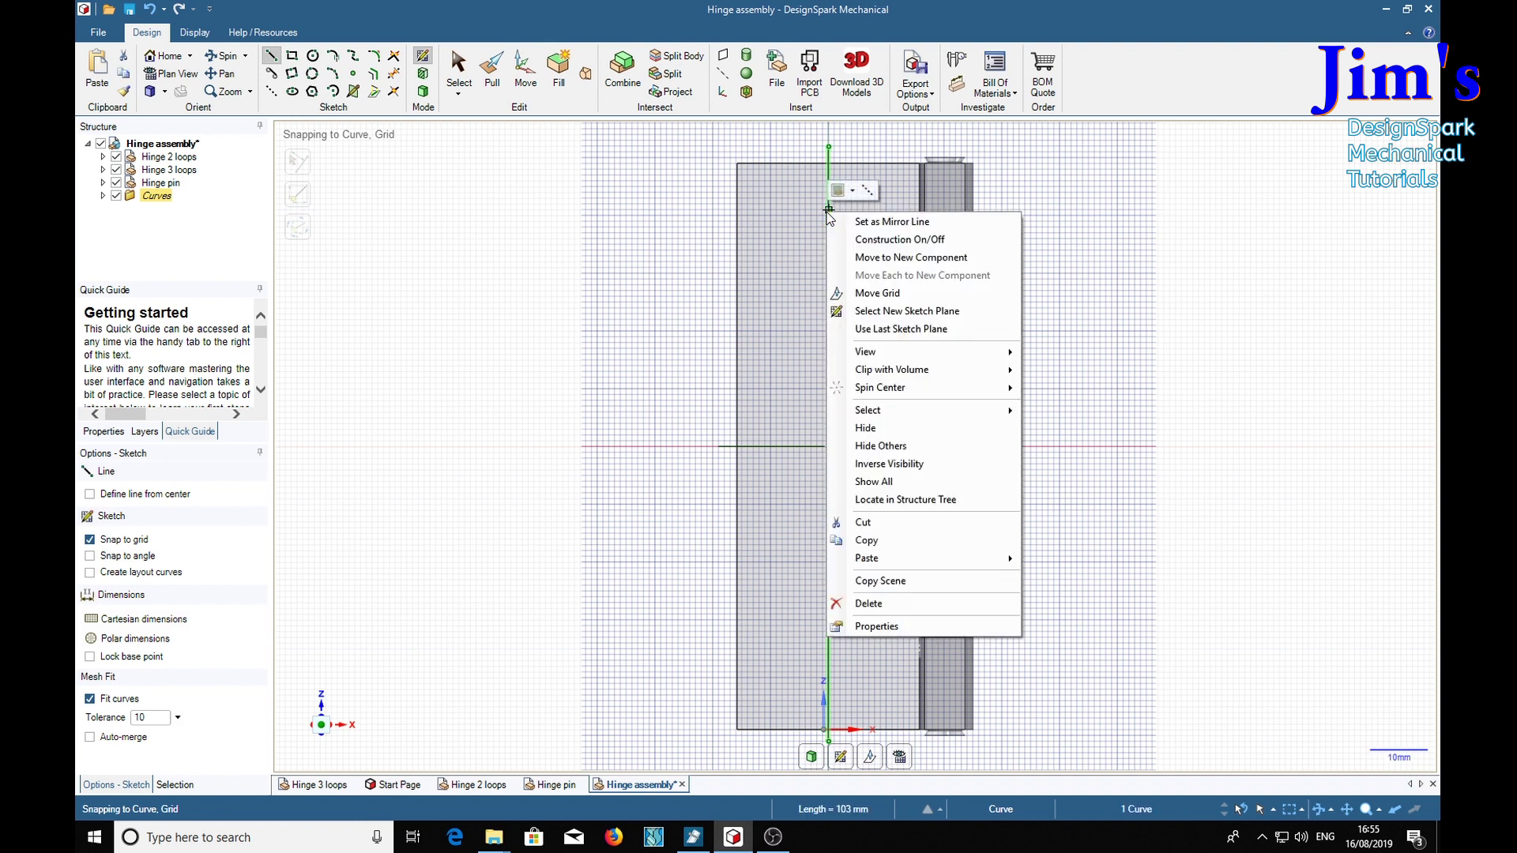
{"action": "left_click", "coordinate": [881, 222]}
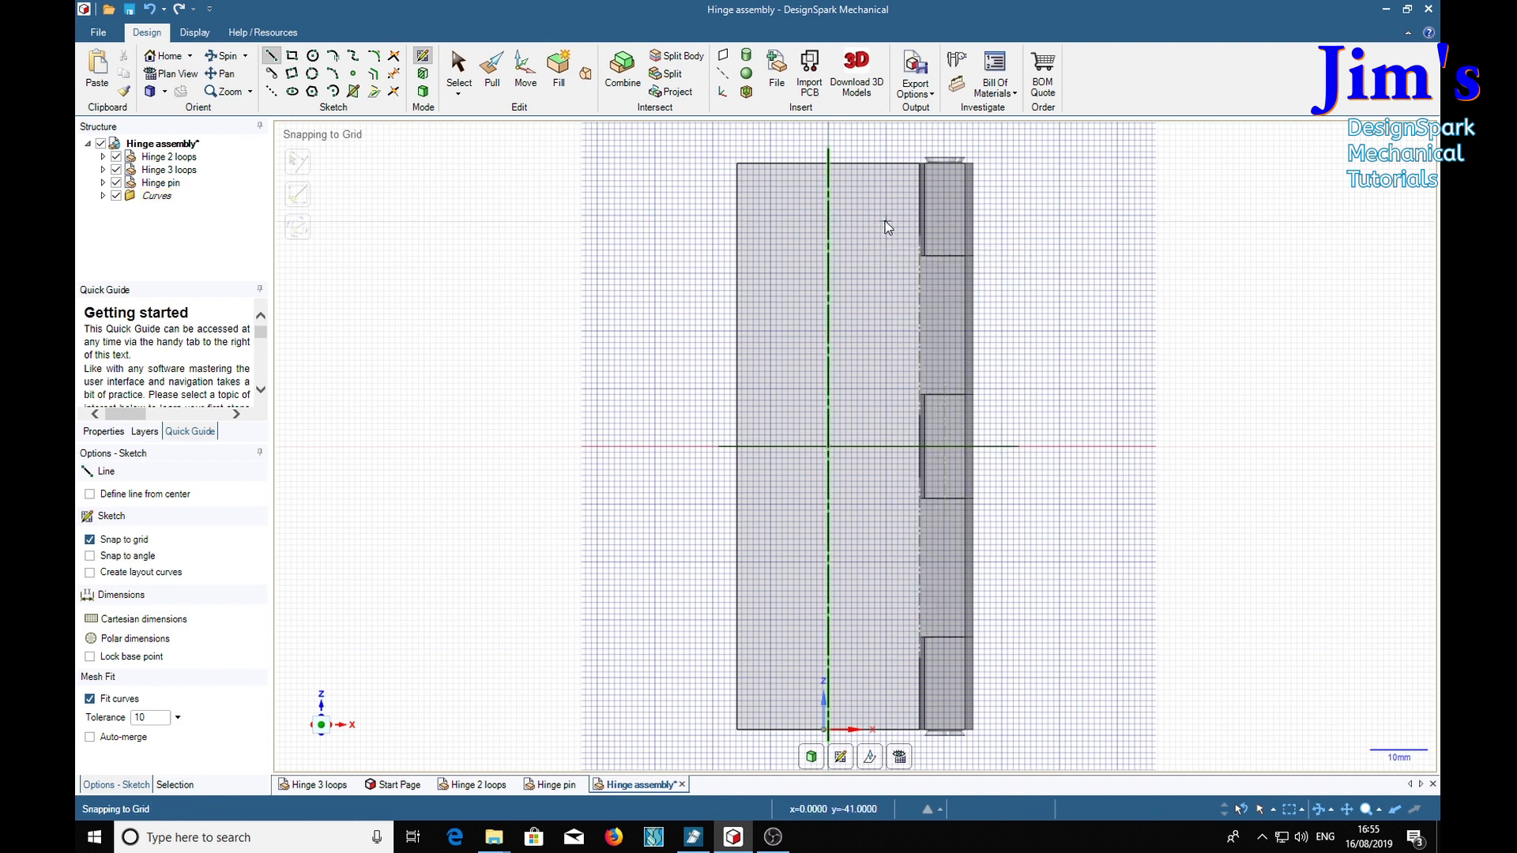
{"action": "right_click", "coordinate": [747, 448]}
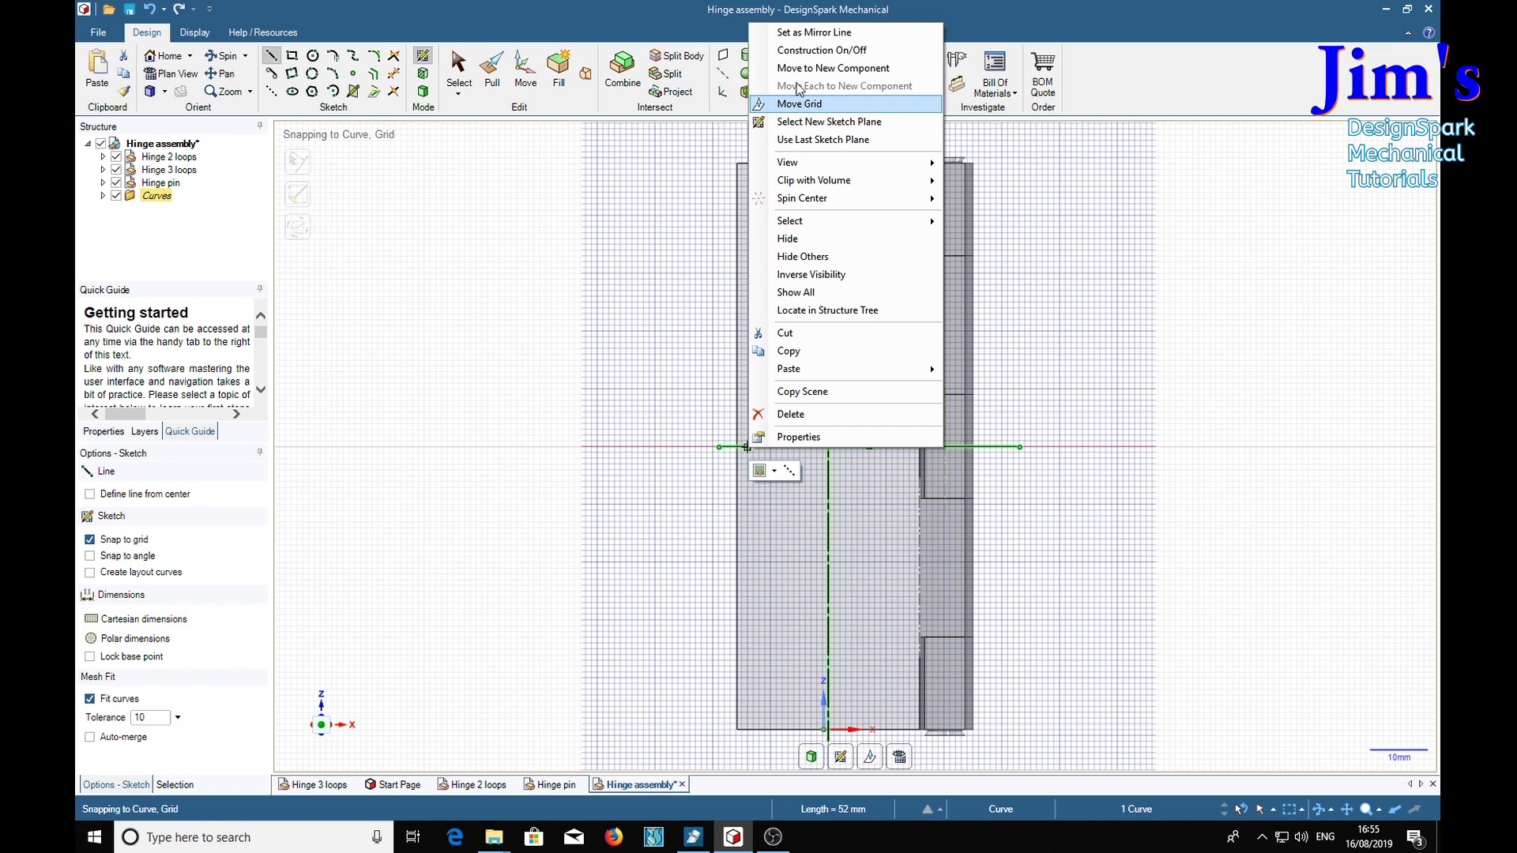
{"action": "left_click", "coordinate": [795, 34]}
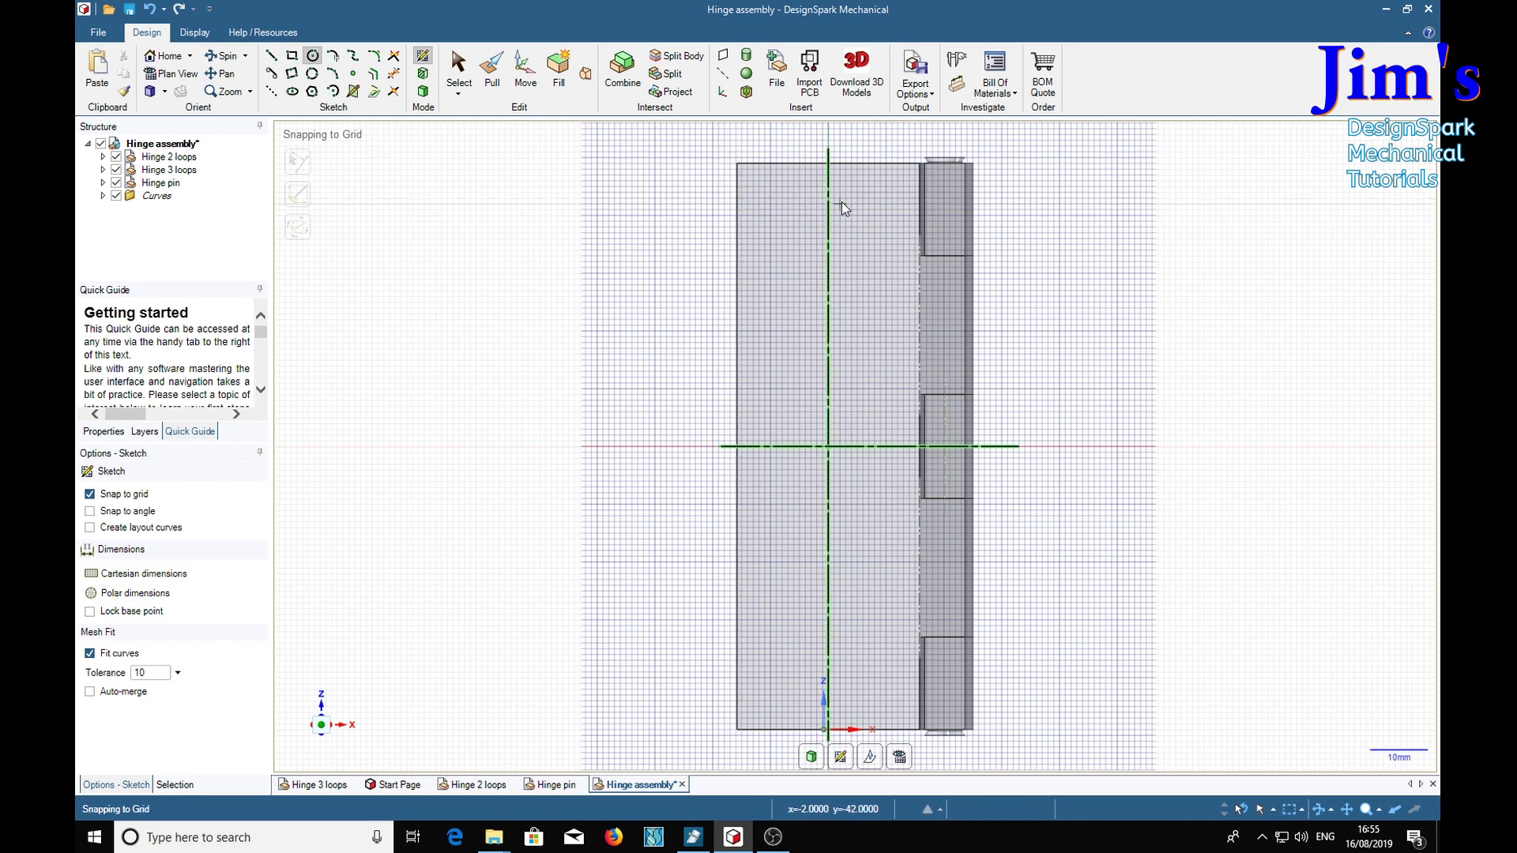
Place a 4 mm circle and a second-row circle, mirrored into eight circles.
{"action": "left_click", "coordinate": [780, 211]}
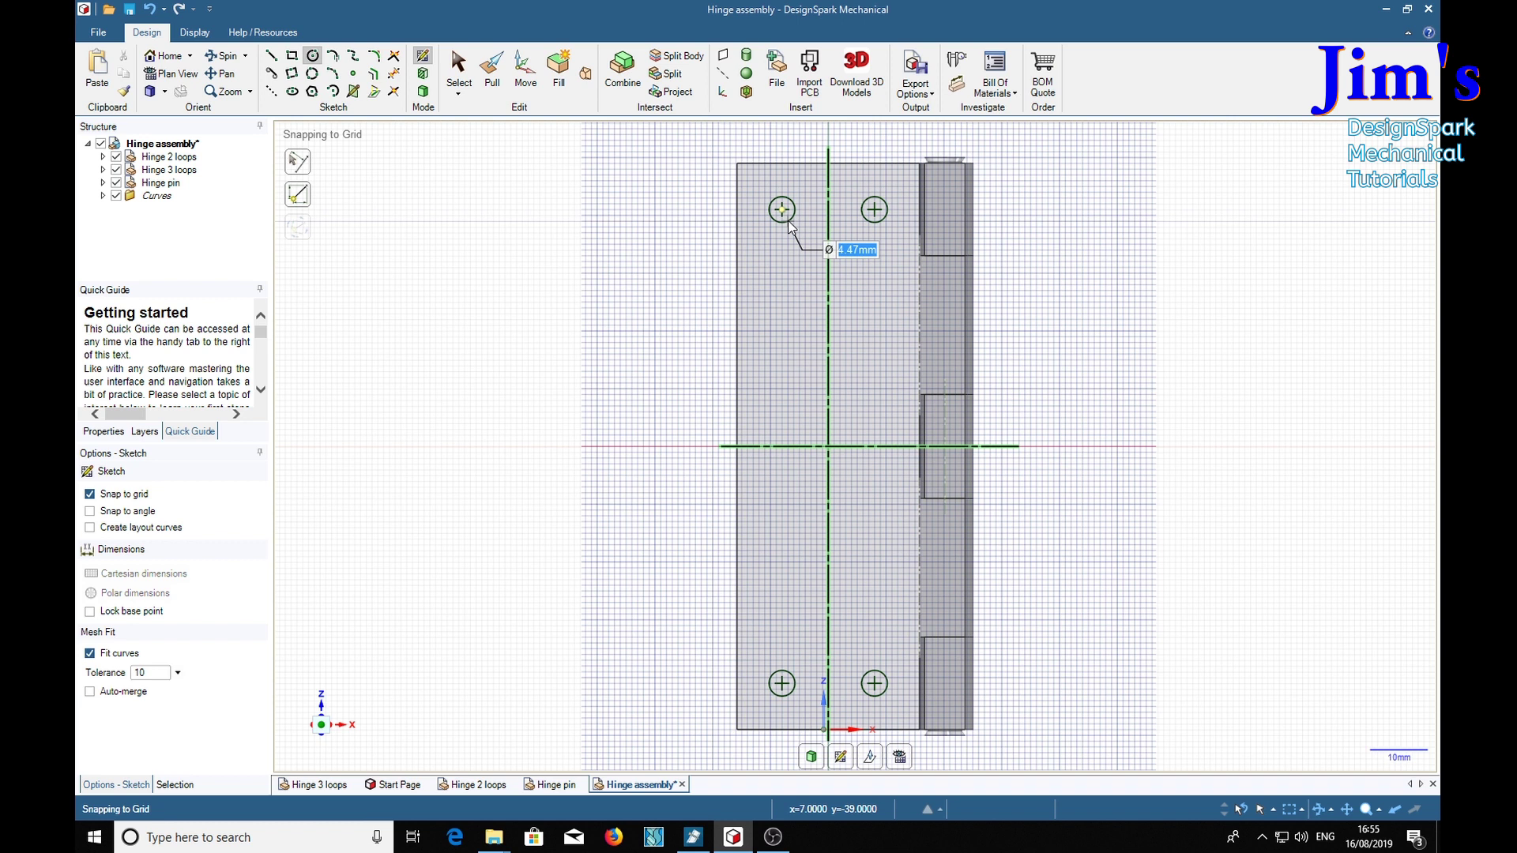
{"action": "type", "text": "4"}
{"action": "key", "text": "Return"}
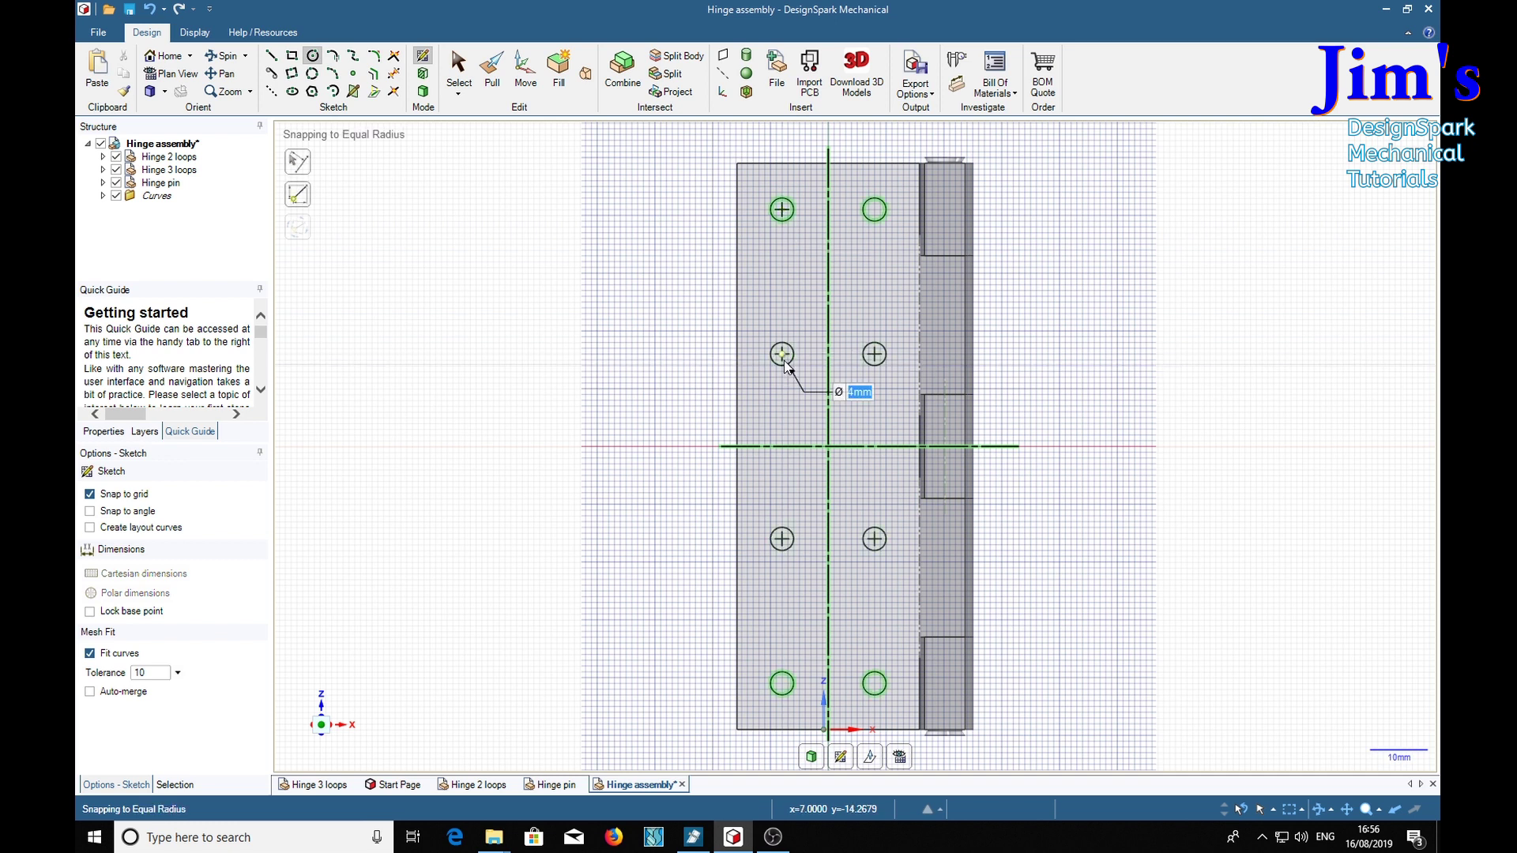
{"action": "left_click", "coordinate": [784, 365]}
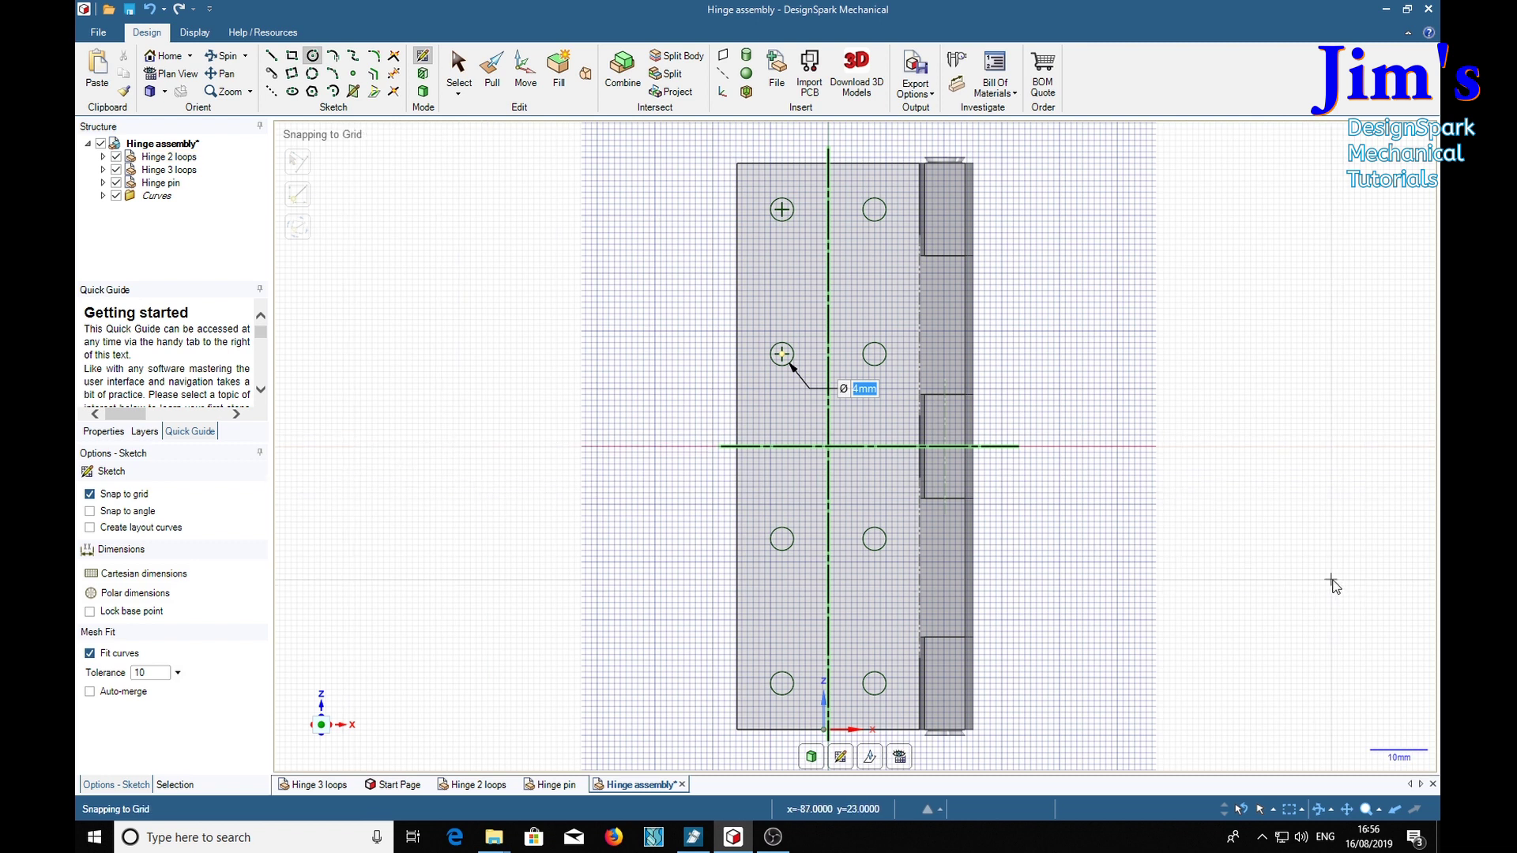
Trim away the vertical and horizontal mirror lines around the circles.
{"action": "key", "text": "p"}
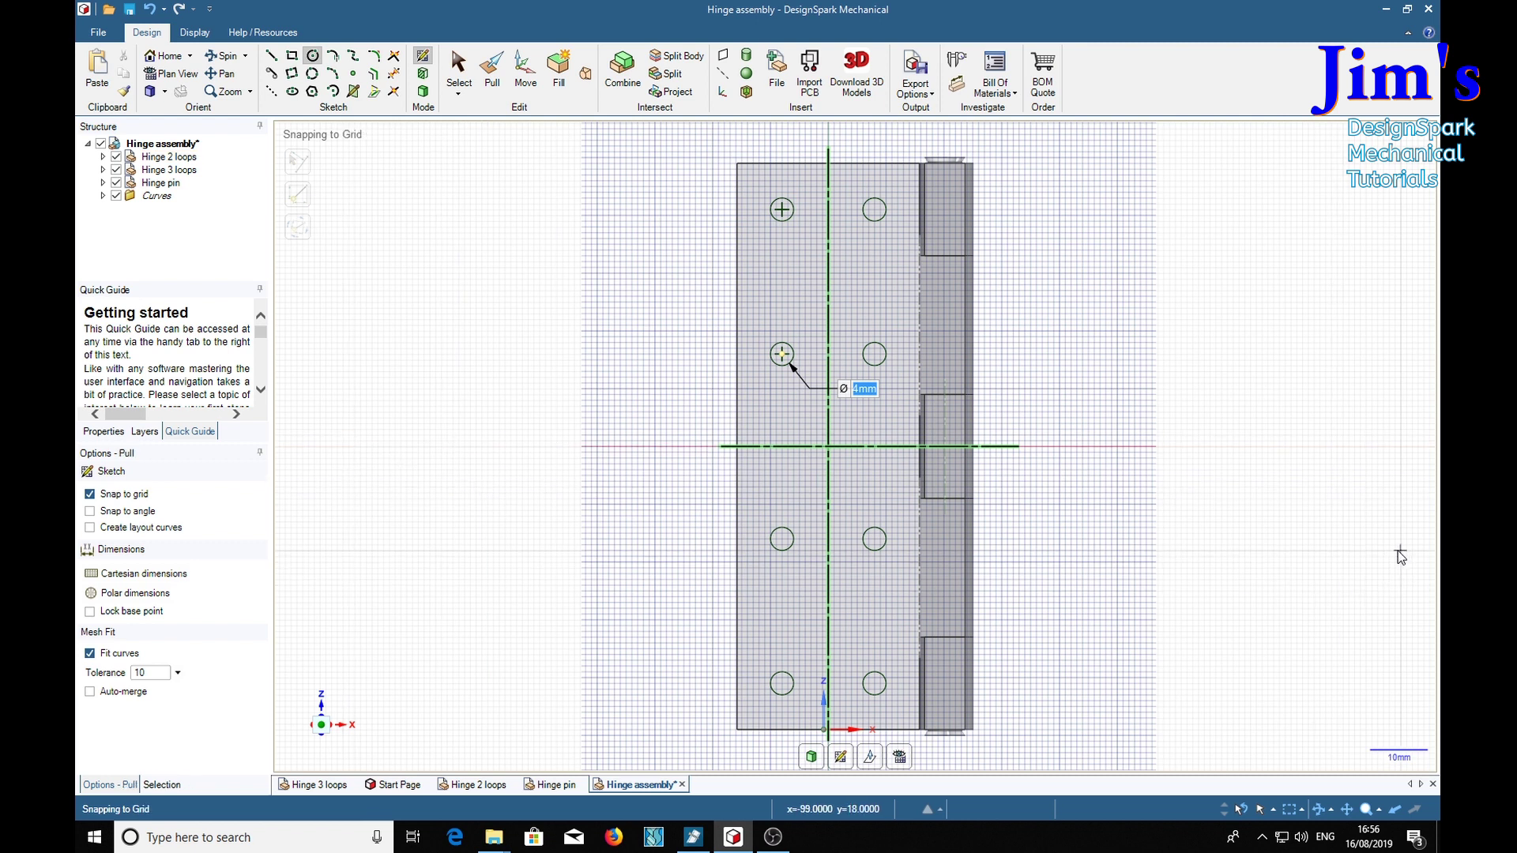
{"action": "middle_click_drag", "start_coordinate": [1285, 474], "coordinate": [1220, 427]}
{"action": "left_click", "coordinate": [853, 262]}
{"action": "left_click", "coordinate": [782, 212]}
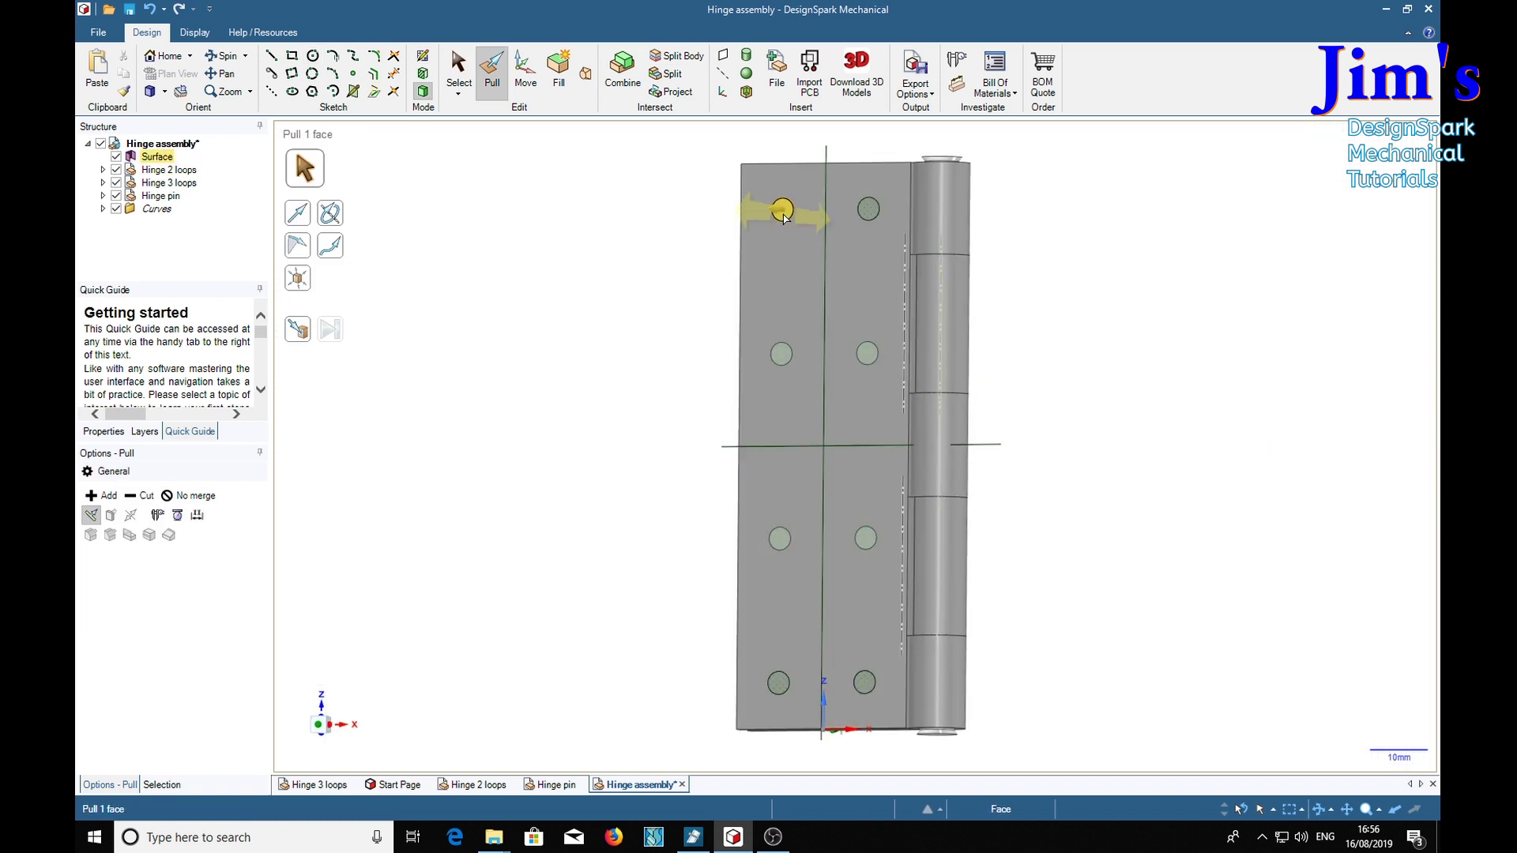
{"action": "left_click", "coordinate": [1135, 307]}
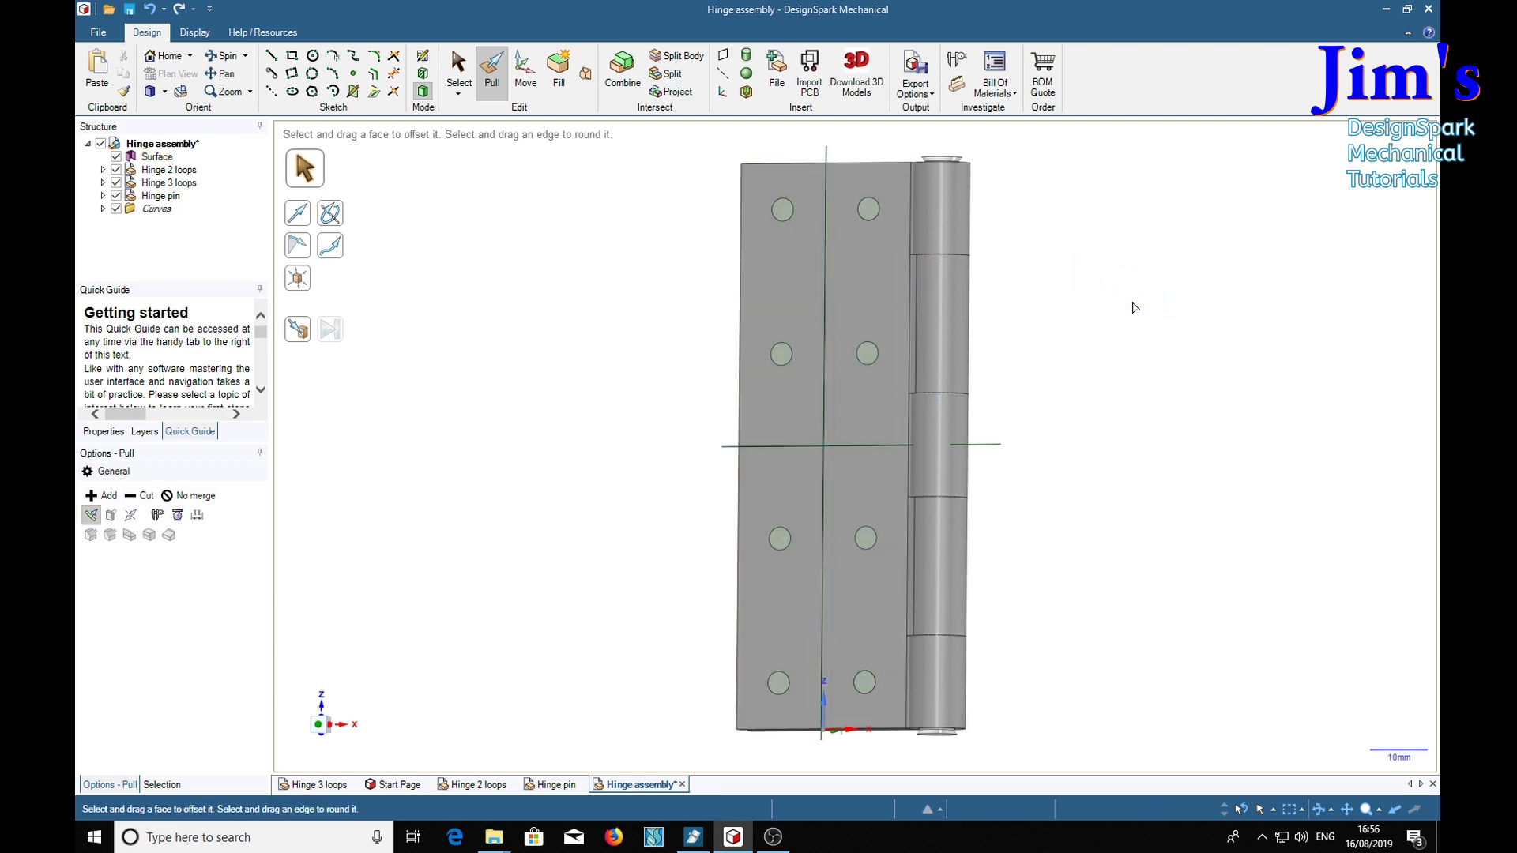
{"action": "left_click", "coordinate": [827, 156]}
{"action": "left_click", "coordinate": [568, 128]}
{"action": "left_click", "coordinate": [394, 75]}
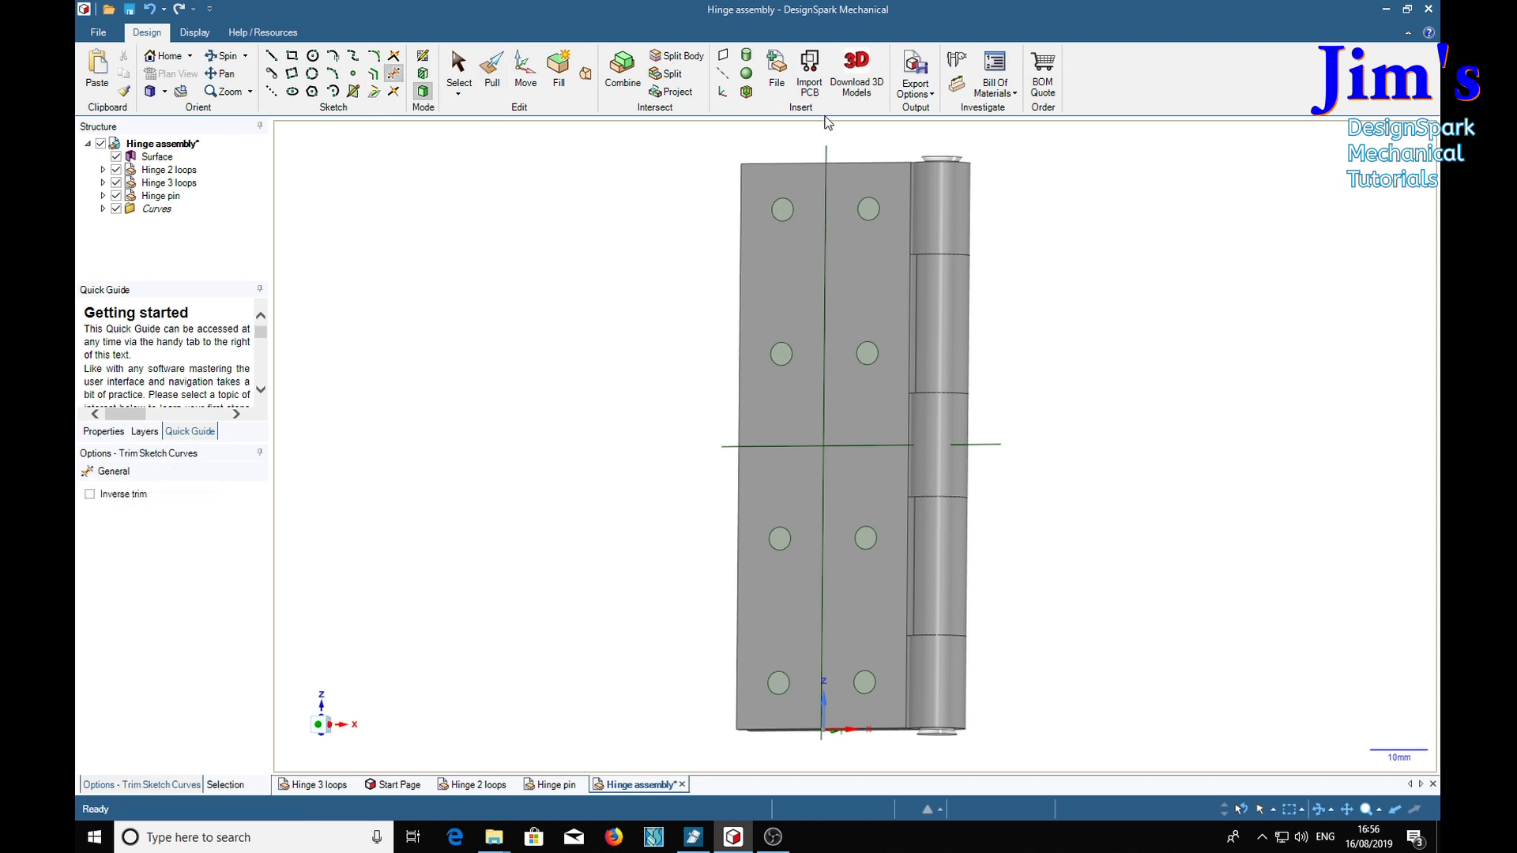
{"action": "left_click", "coordinate": [827, 153]}
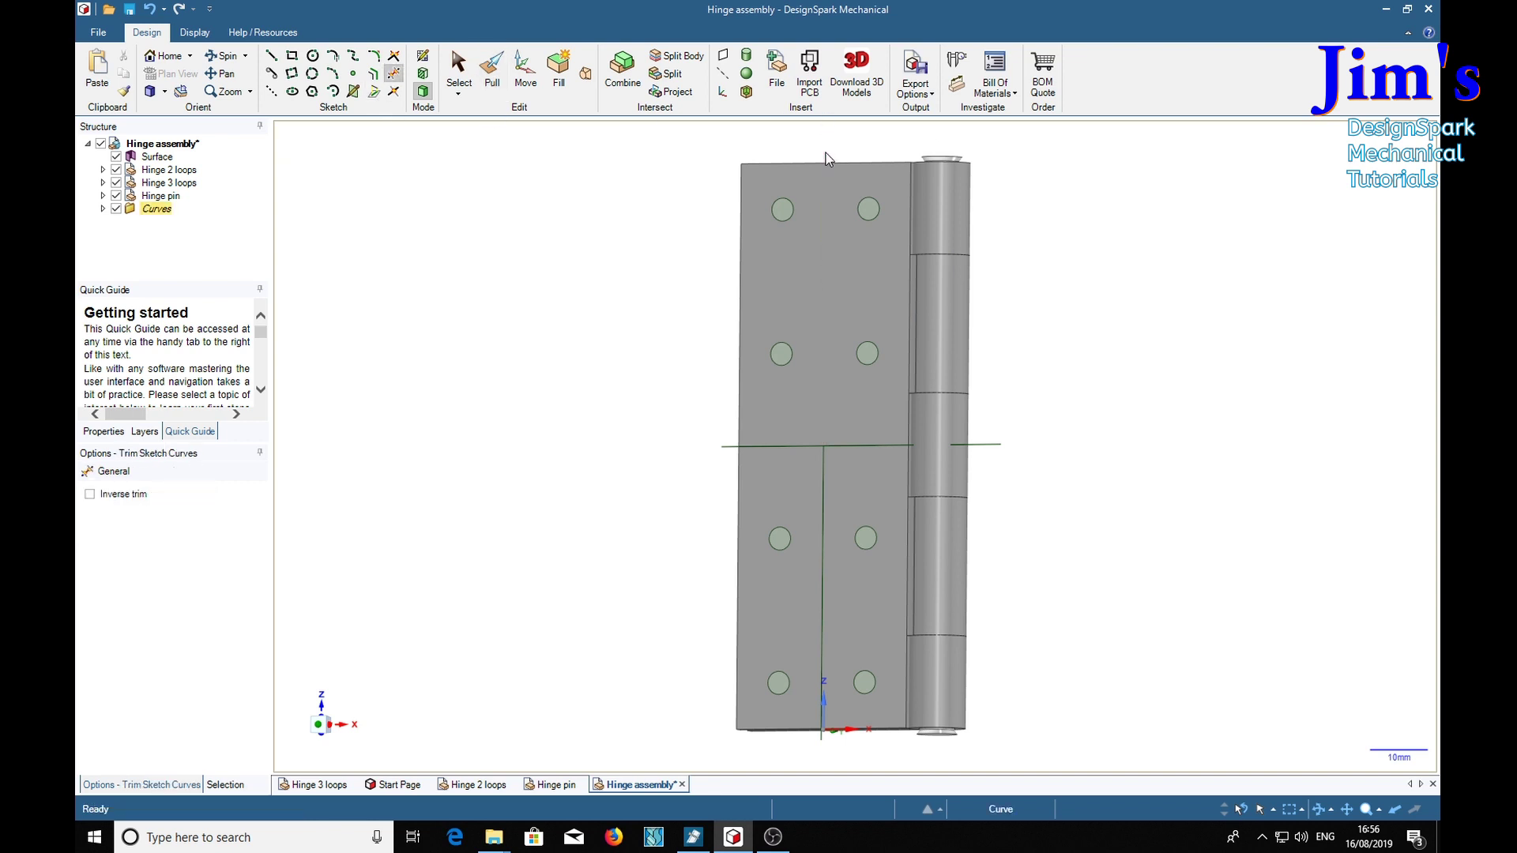
{"action": "left_click", "coordinate": [861, 444]}
{"action": "left_click", "coordinate": [797, 446]}
{"action": "left_click", "coordinate": [826, 478]}
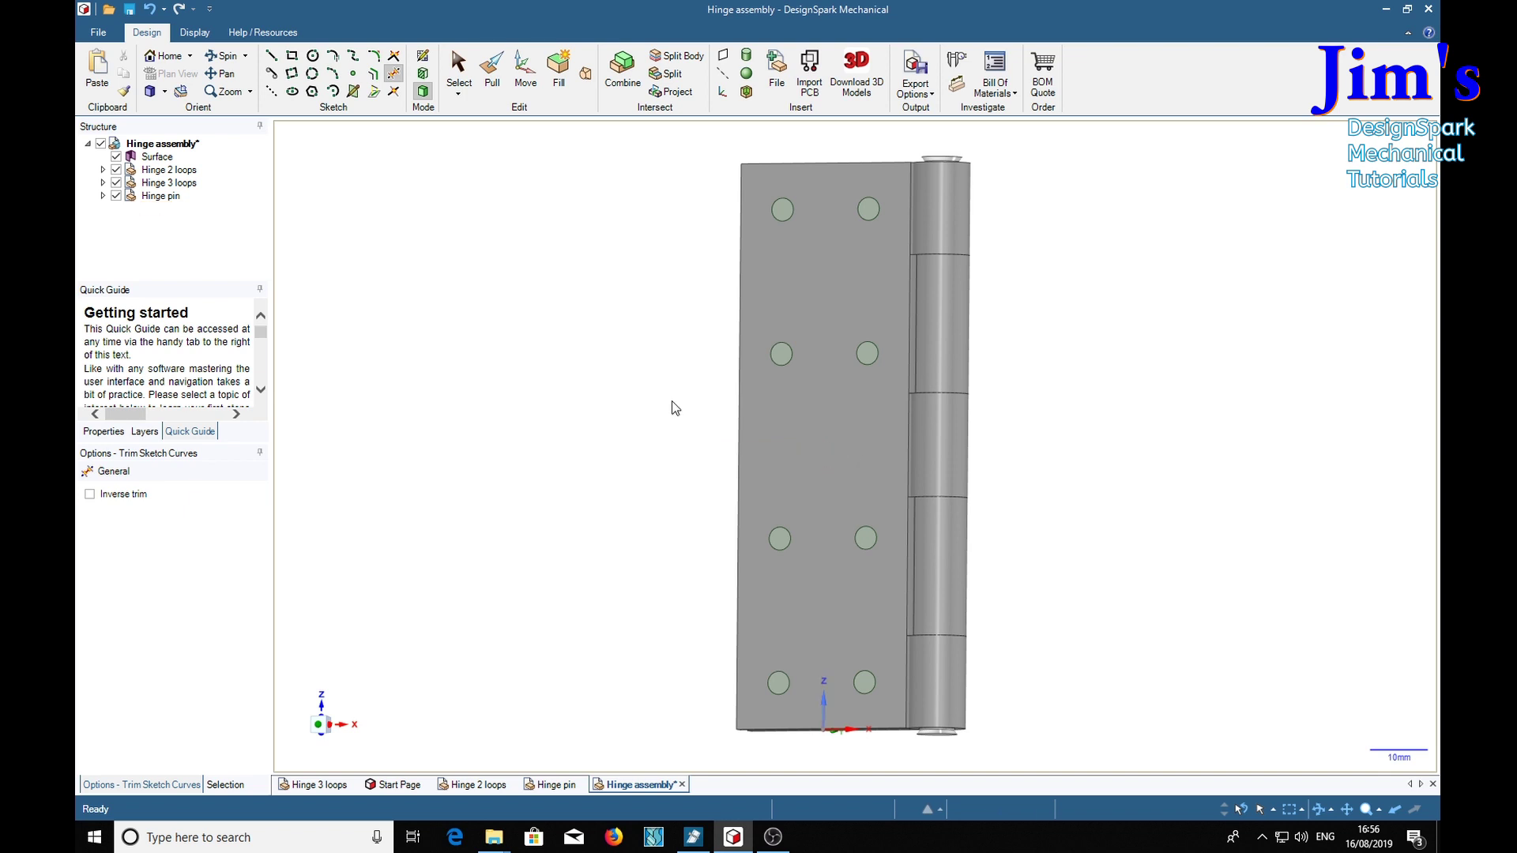
Select all eight circle faces and pull them through the leaf as holes.
{"action": "left_click", "coordinate": [491, 75]}
{"action": "left_click", "coordinate": [798, 260]}
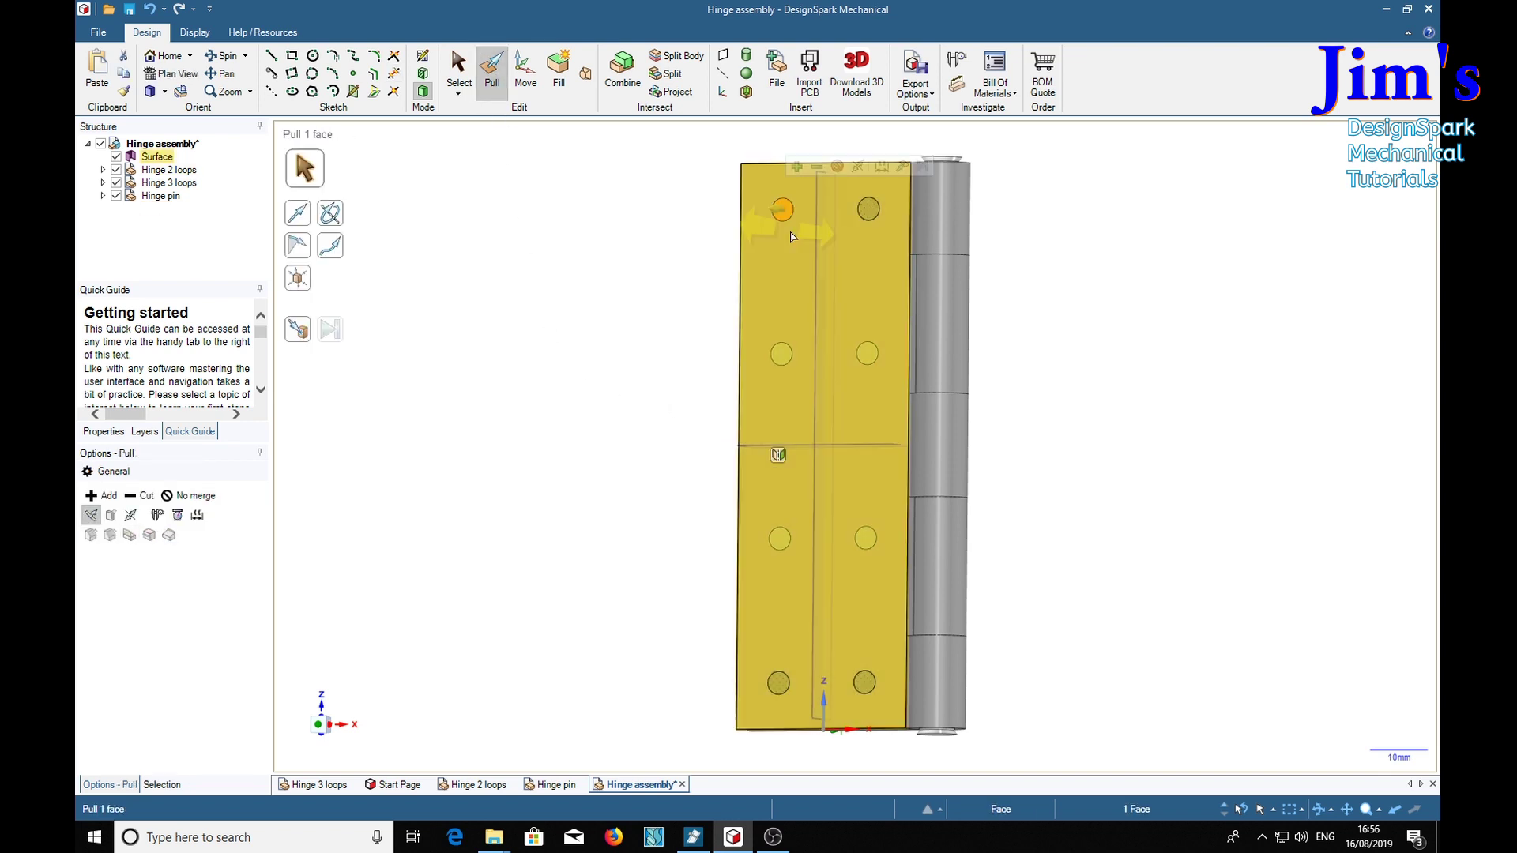
{"action": "left_click", "coordinate": [868, 210], "text": "ctrl"}
{"action": "left_click", "coordinate": [867, 354], "text": "ctrl"}
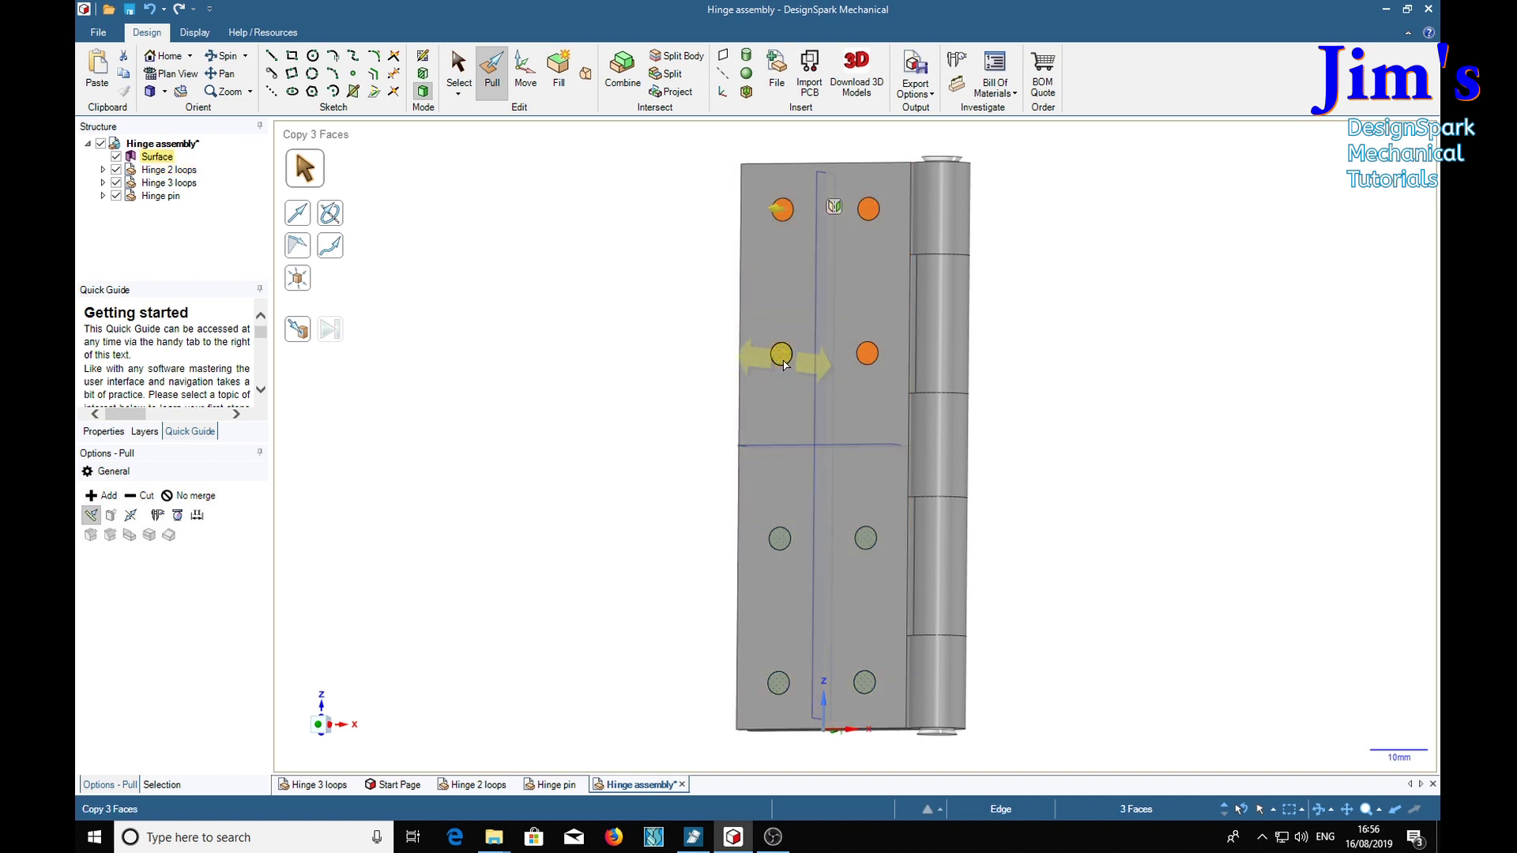
{"action": "left_click", "coordinate": [781, 354], "text": "ctrl"}
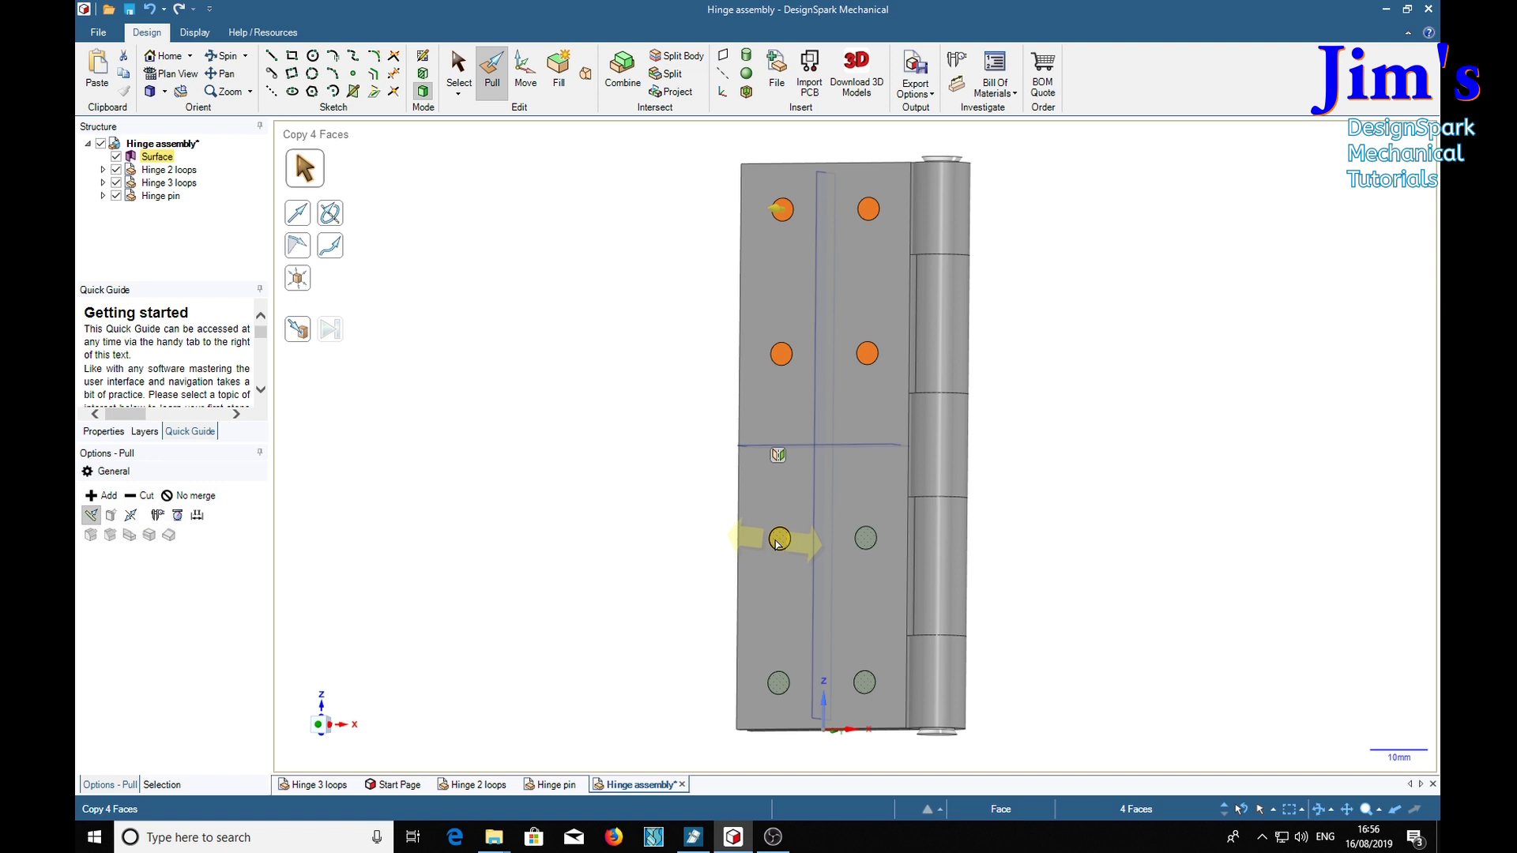
{"action": "left_click", "coordinate": [779, 538], "text": "ctrl"}
{"action": "left_click", "coordinate": [865, 537], "text": "ctrl"}
{"action": "left_click", "coordinate": [863, 680], "text": "ctrl"}
{"action": "left_click", "coordinate": [779, 681], "text": "ctrl"}
{"action": "left_click_drag", "start_coordinate": [786, 675], "coordinate": [1116, 430]}
{"action": "mouse_move", "coordinate": [1084, 370]}
{"action": "middle_mouse_down"}
{"action": "mouse_move", "coordinate": [1130, 386]}
{"action": "mouse_move", "coordinate": [1240, 352]}
{"action": "mouse_move", "coordinate": [1185, 393]}
{"action": "mouse_move", "coordinate": [1131, 332]}
{"action": "mouse_move", "coordinate": [1093, 376]}
{"action": "mouse_move", "coordinate": [1064, 382]}
{"action": "mouse_move", "coordinate": [1100, 369]}
{"action": "mouse_move", "coordinate": [1083, 381]}
{"action": "middle_mouse_up"}
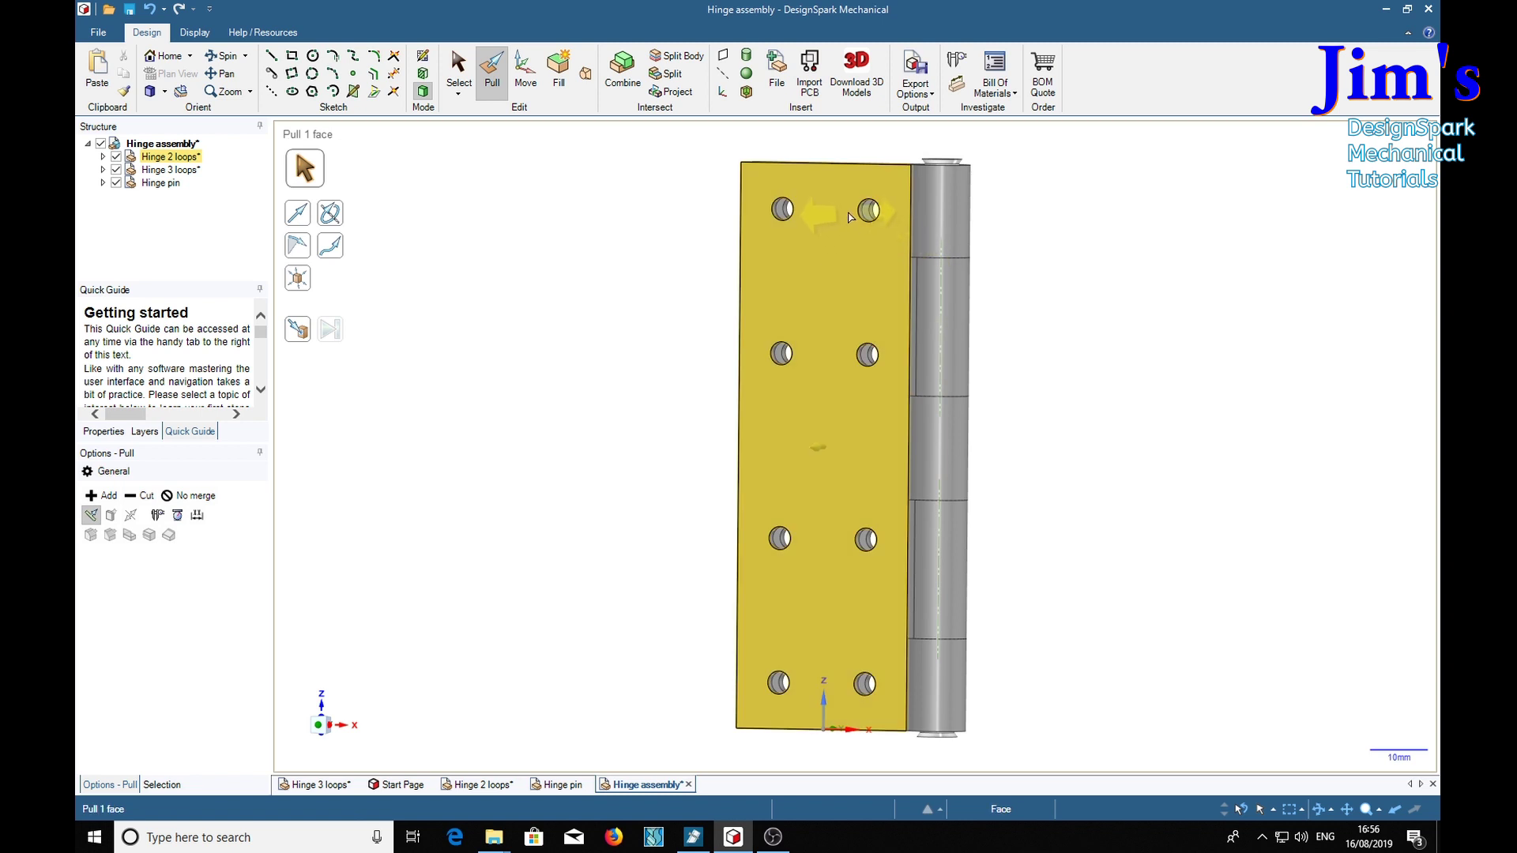
Fill the top-right hole with Delete and the second-row left hole with radius 0.
{"action": "middle_click_drag", "start_coordinate": [1093, 230], "coordinate": [1053, 227]}
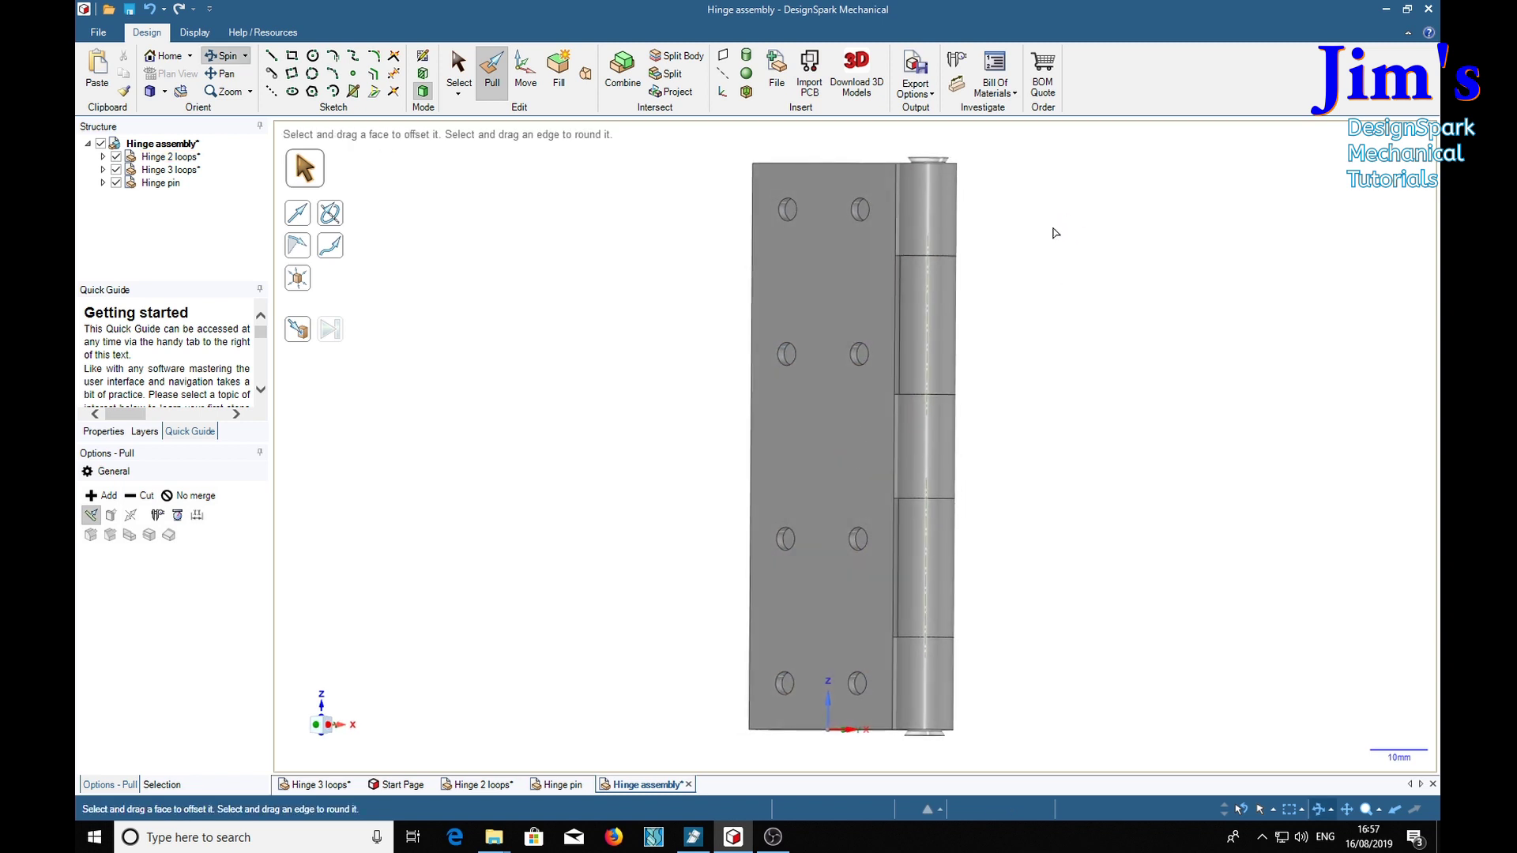
{"action": "scroll", "coordinate": [999, 195], "scroll_direction": "up", "scroll_amount": 5}
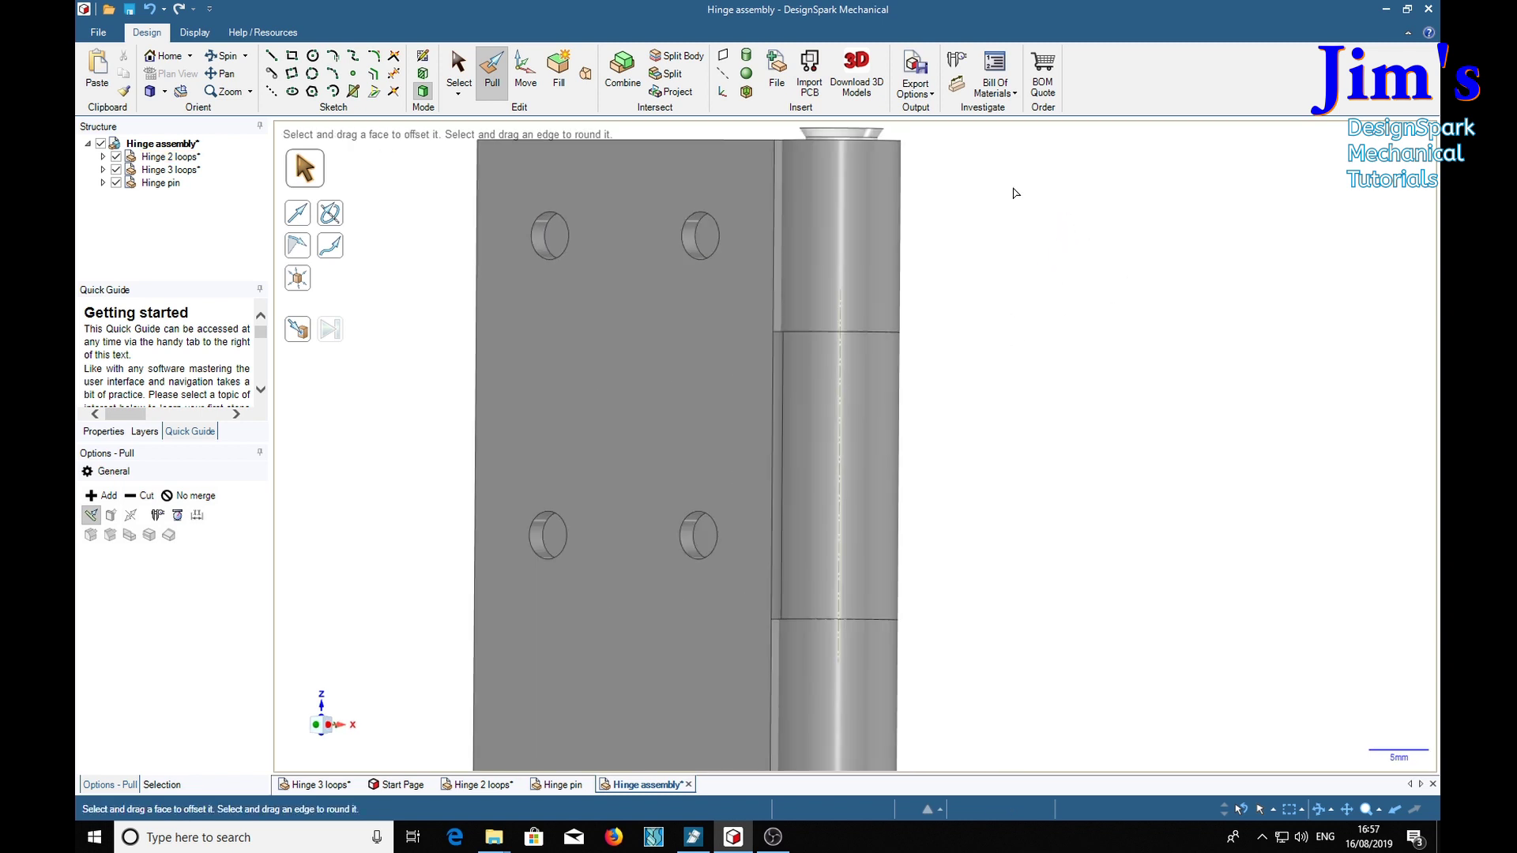
{"action": "left_click", "coordinate": [696, 246]}
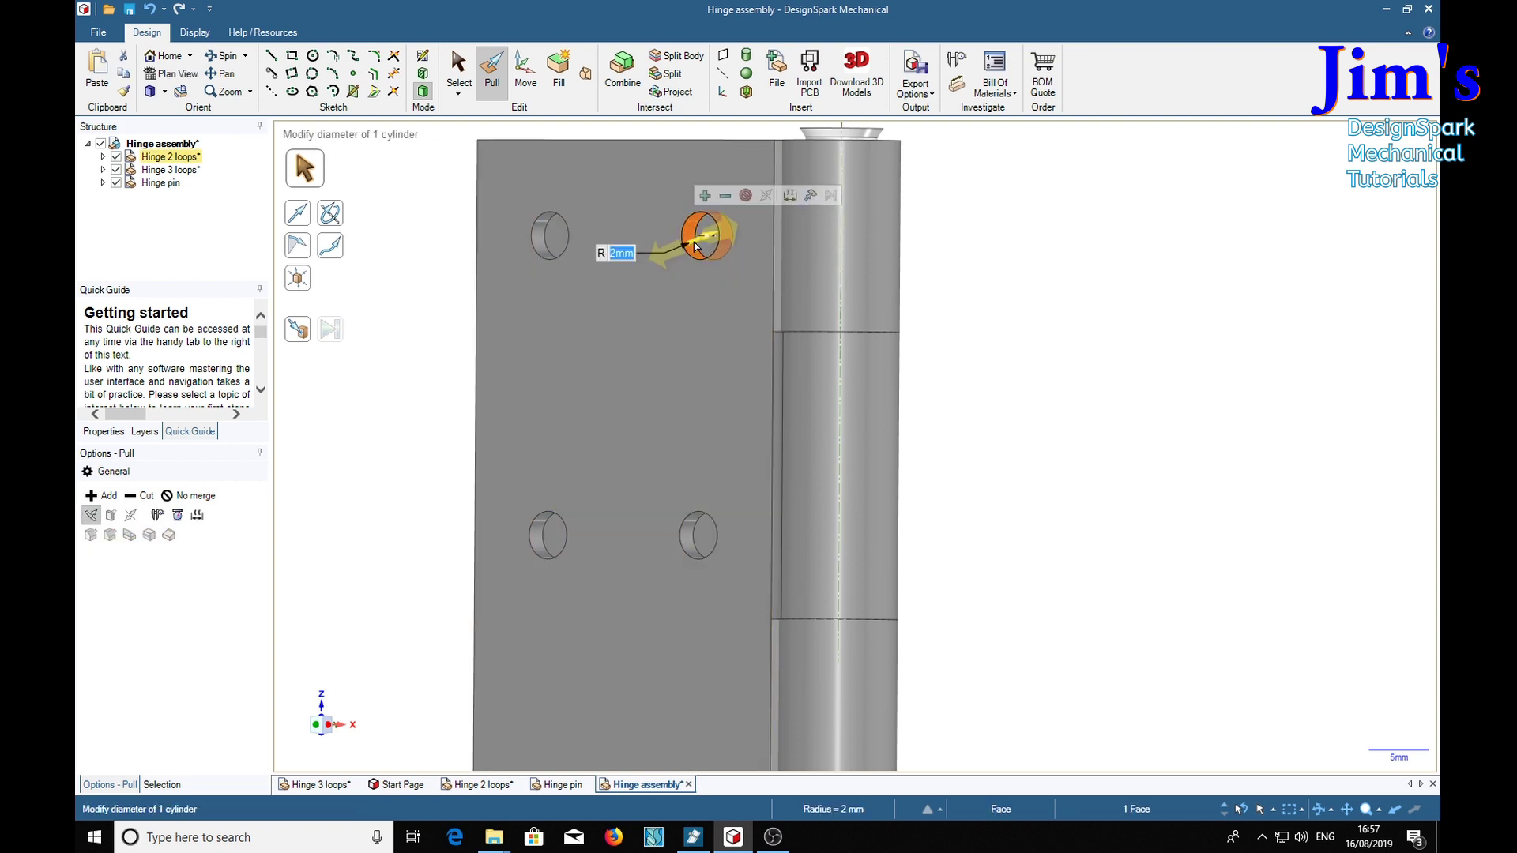
{"action": "key", "text": "Delete"}
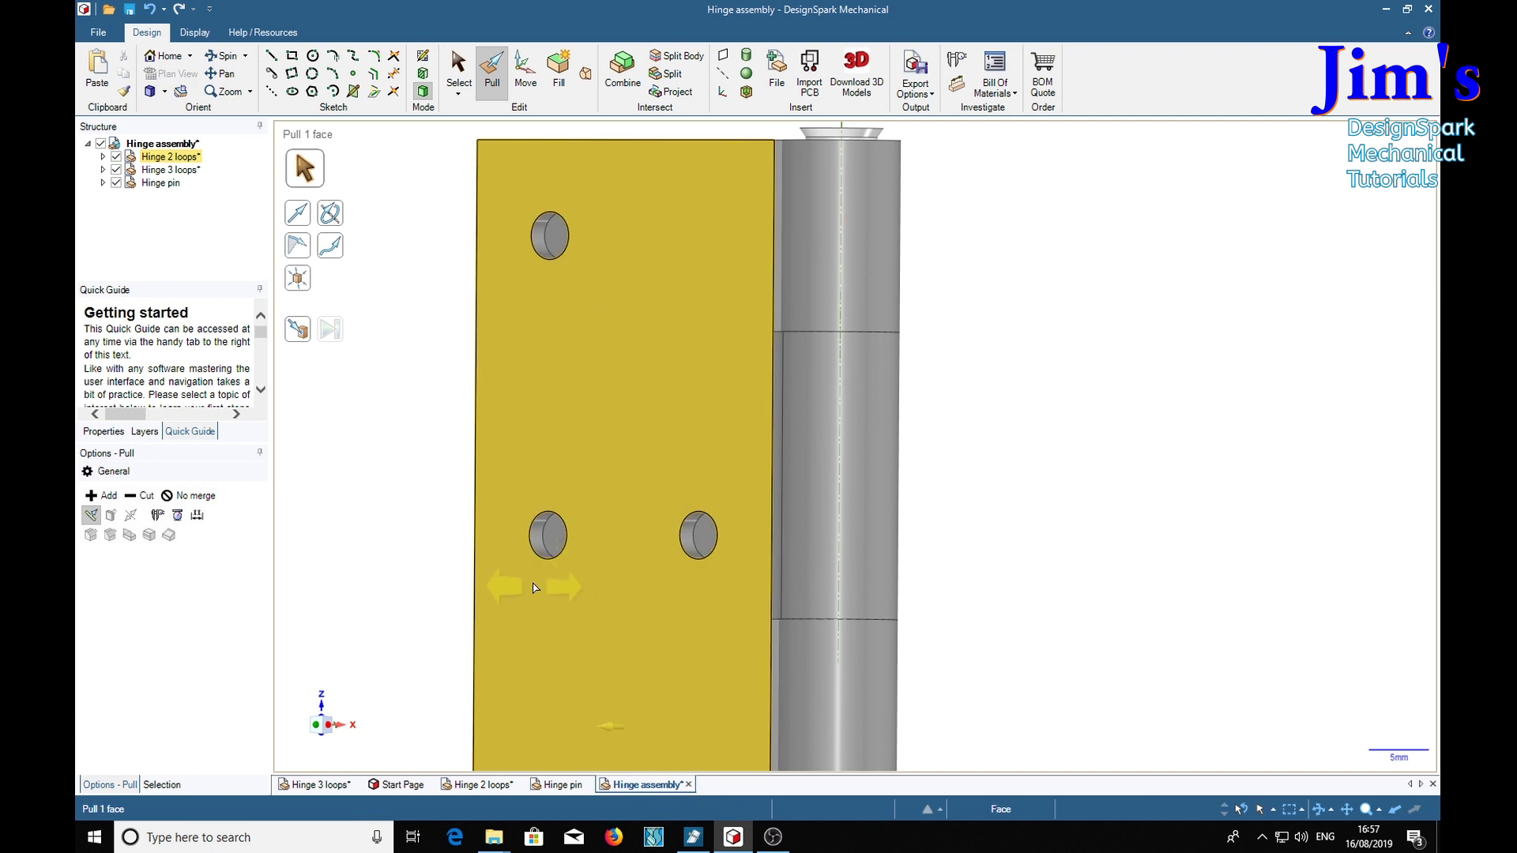
{"action": "left_click", "coordinate": [533, 541]}
{"action": "left_click", "coordinate": [535, 542]}
{"action": "type", "text": "0"}
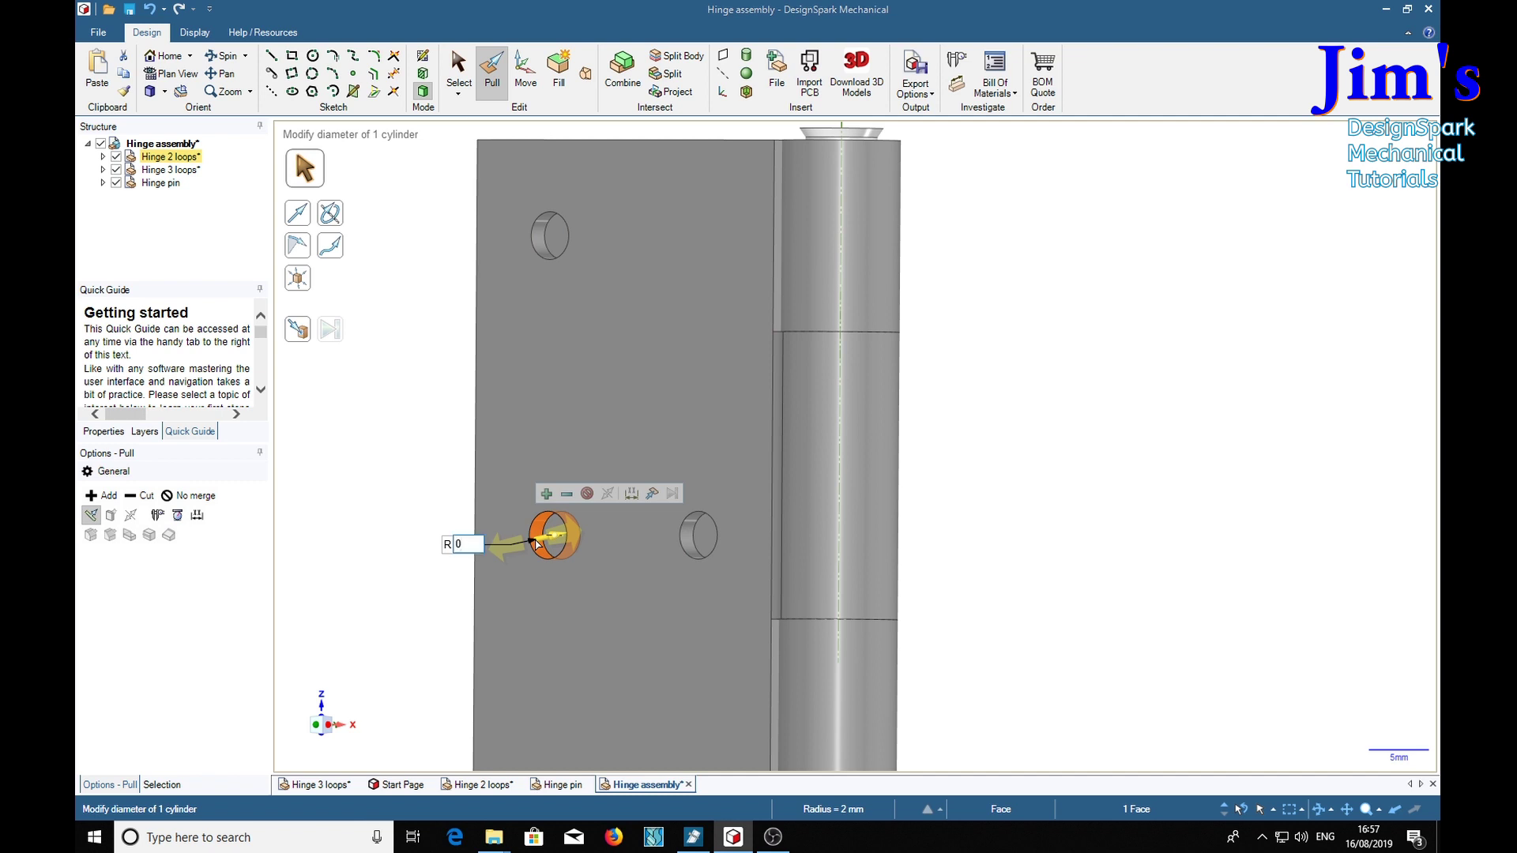
{"action": "key", "text": "Return"}
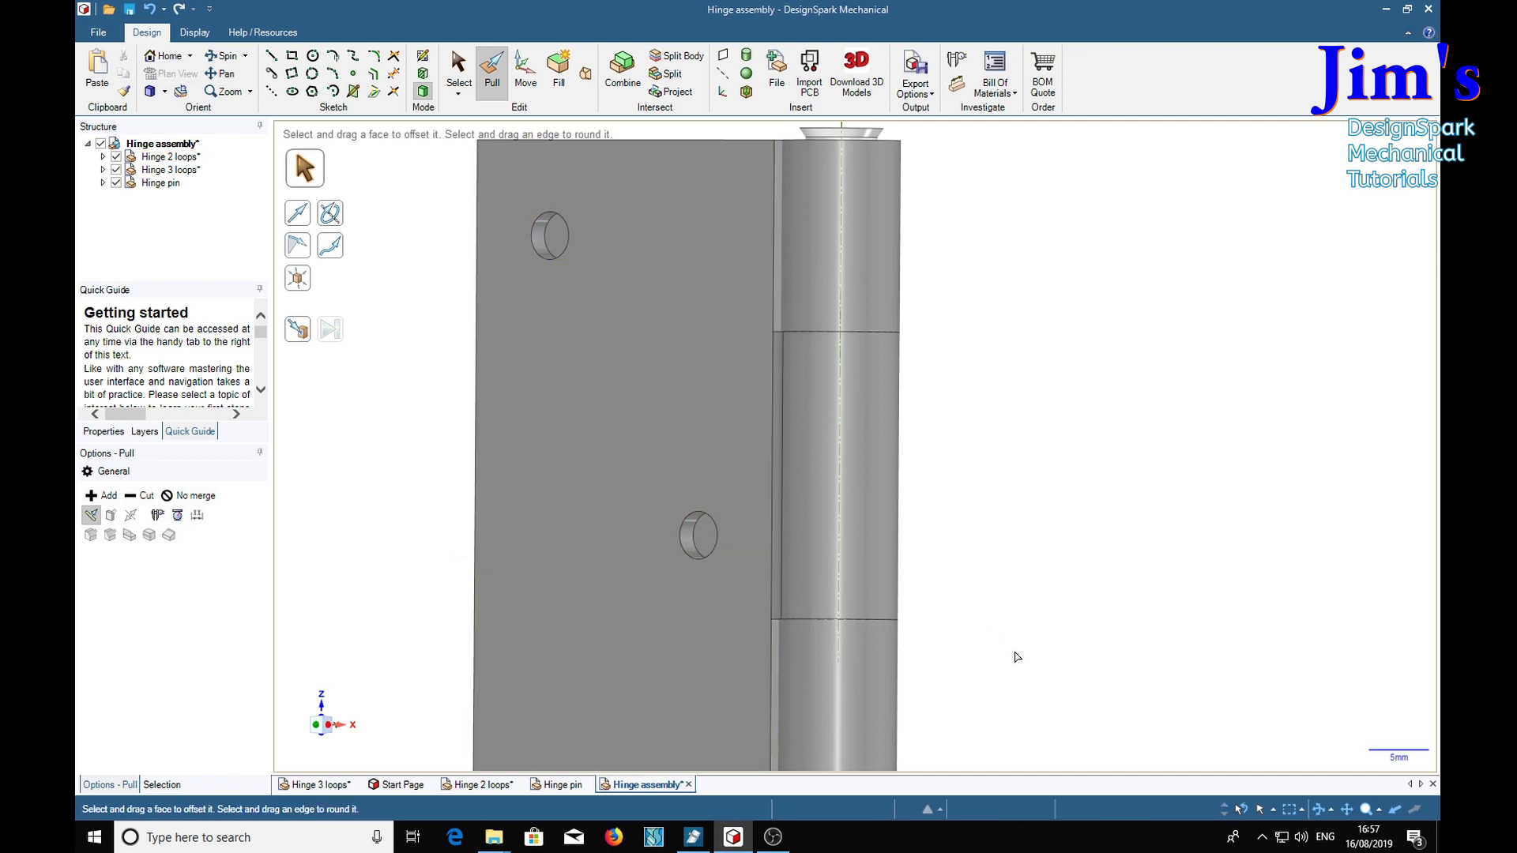
Fill the third-row right and bottom-left holes, leaving four staggered holes.
{"action": "middle_click_drag", "start_coordinate": [1017, 657], "coordinate": [1073, 306], "text": "shift"}
{"action": "left_click", "coordinate": [745, 575]}
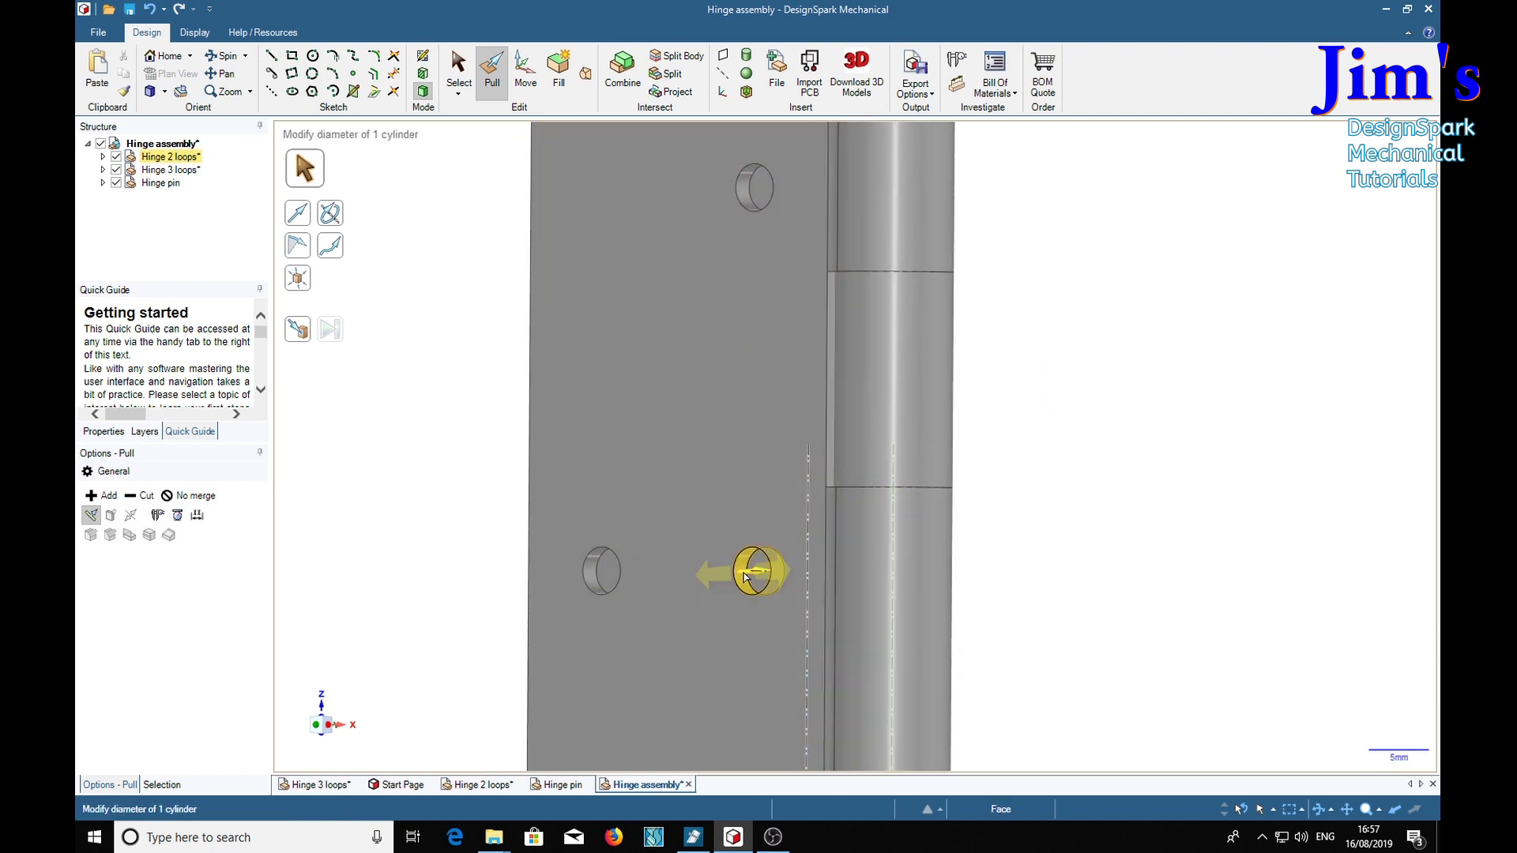
{"action": "left_click", "coordinate": [745, 575]}
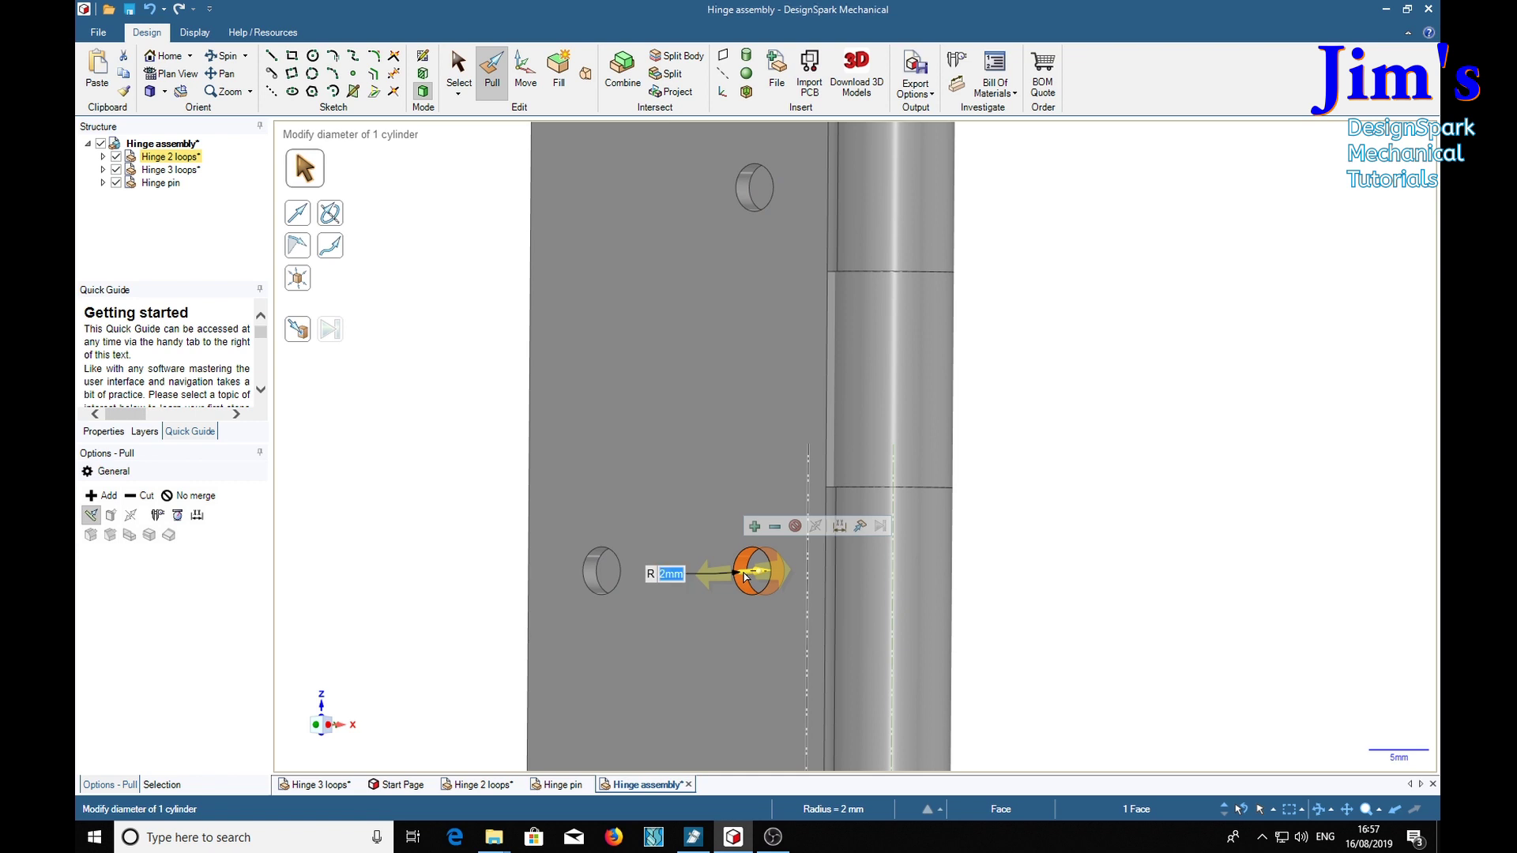
{"action": "key", "text": "Delete"}
{"action": "middle_click_drag", "start_coordinate": [1158, 667], "coordinate": [1133, 330], "text": "shift"}
{"action": "left_click", "coordinate": [588, 541]}
{"action": "left_click", "coordinate": [594, 545]}
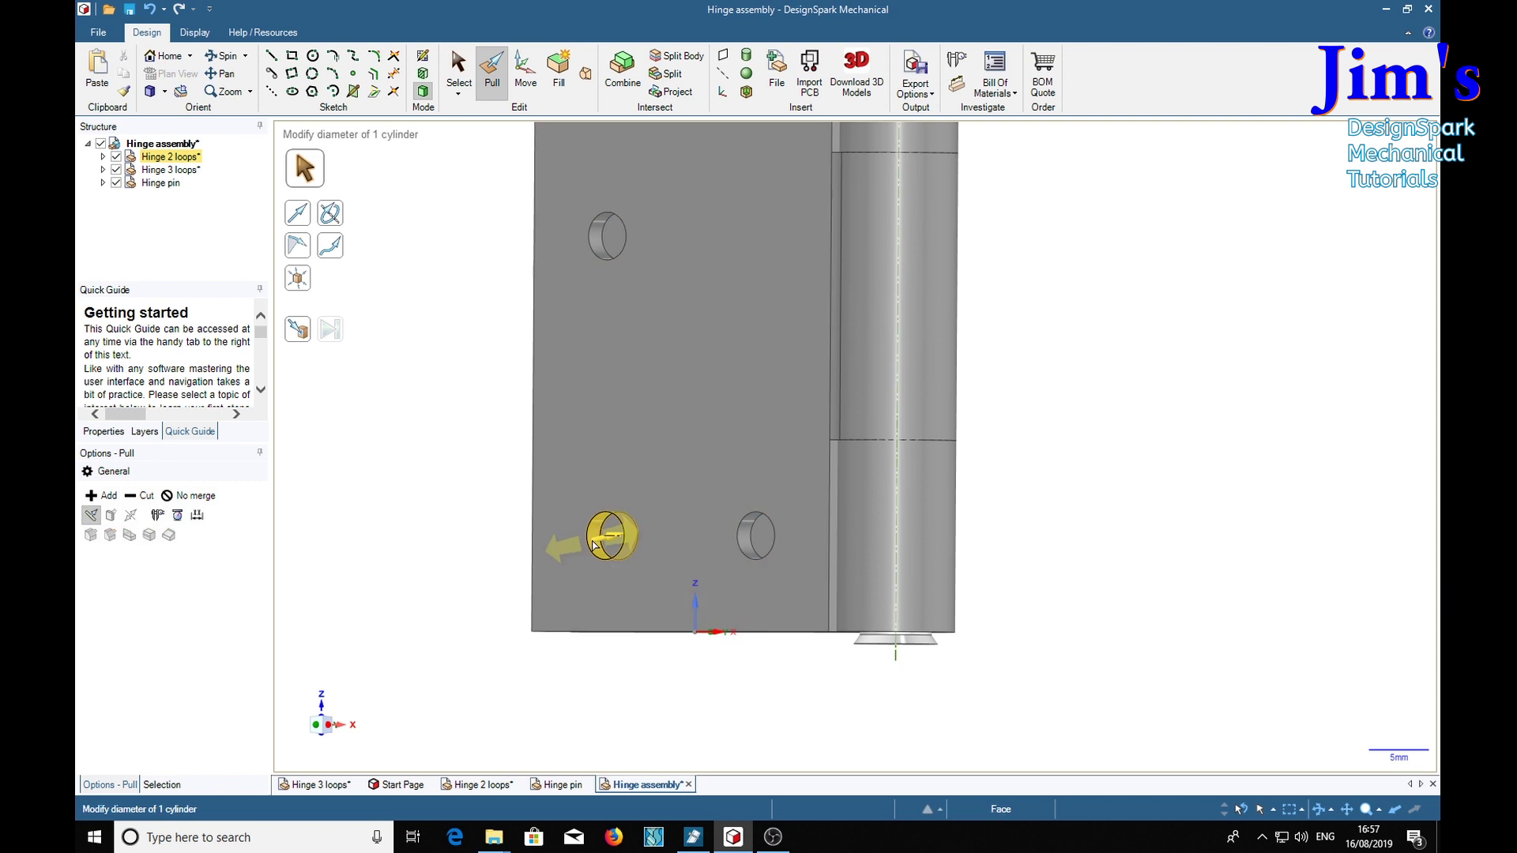
{"action": "key", "text": "space"}
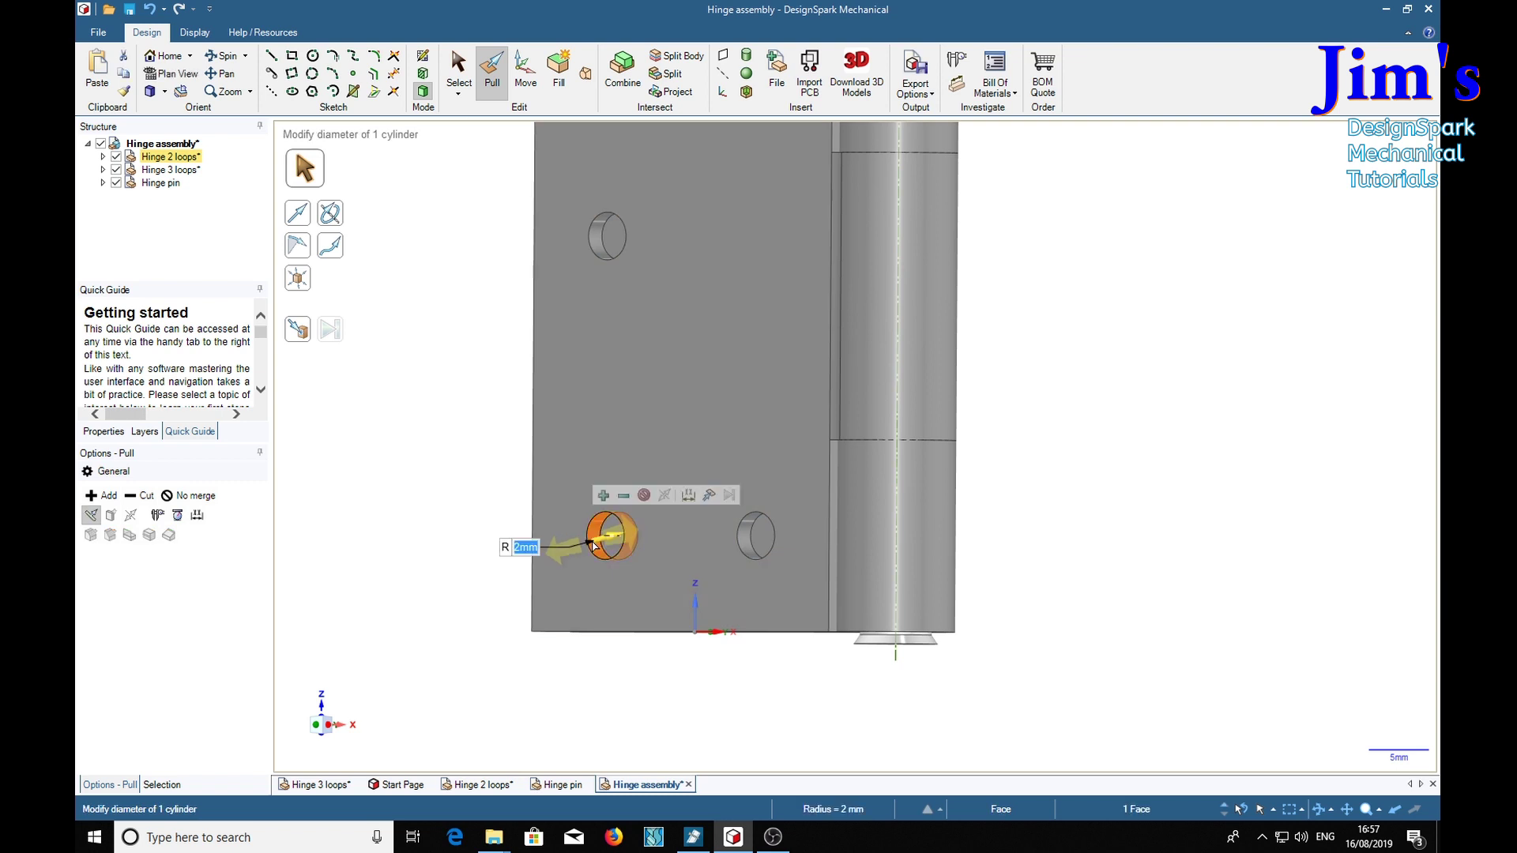
{"action": "key", "text": "Delete"}
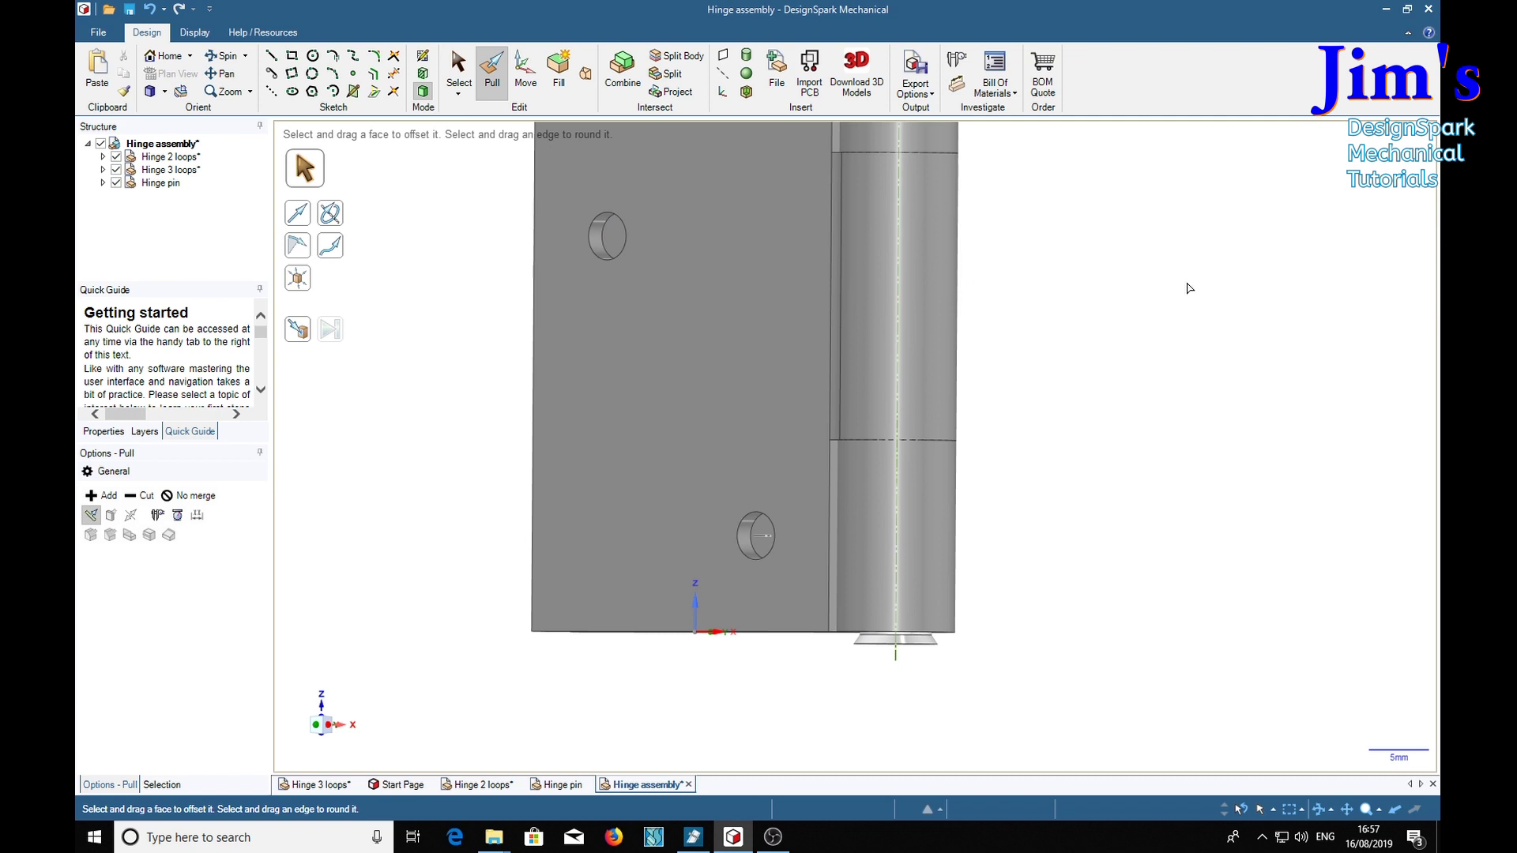
{"action": "middle_click_drag", "start_coordinate": [1189, 288], "coordinate": [934, 300]}
{"action": "middle_click_drag", "start_coordinate": [1177, 362], "coordinate": [1074, 355]}
Fill in the upper-right screw hole by setting its radius to 0.
{"action": "left_click", "coordinate": [1053, 318]}
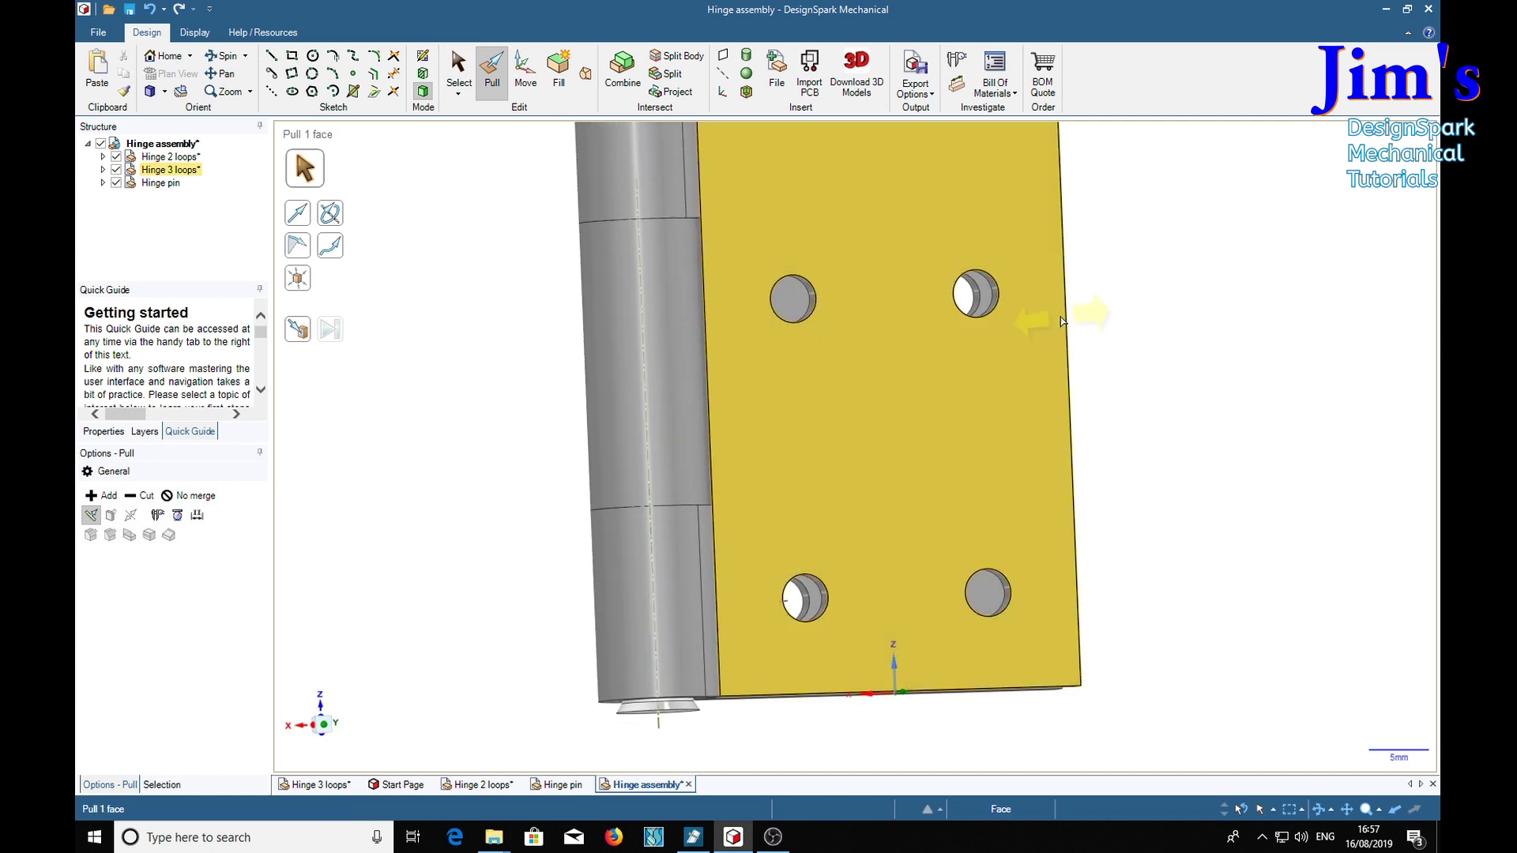
{"action": "left_click", "coordinate": [1192, 514]}
{"action": "middle_click_drag", "start_coordinate": [1192, 514], "coordinate": [1261, 497]}
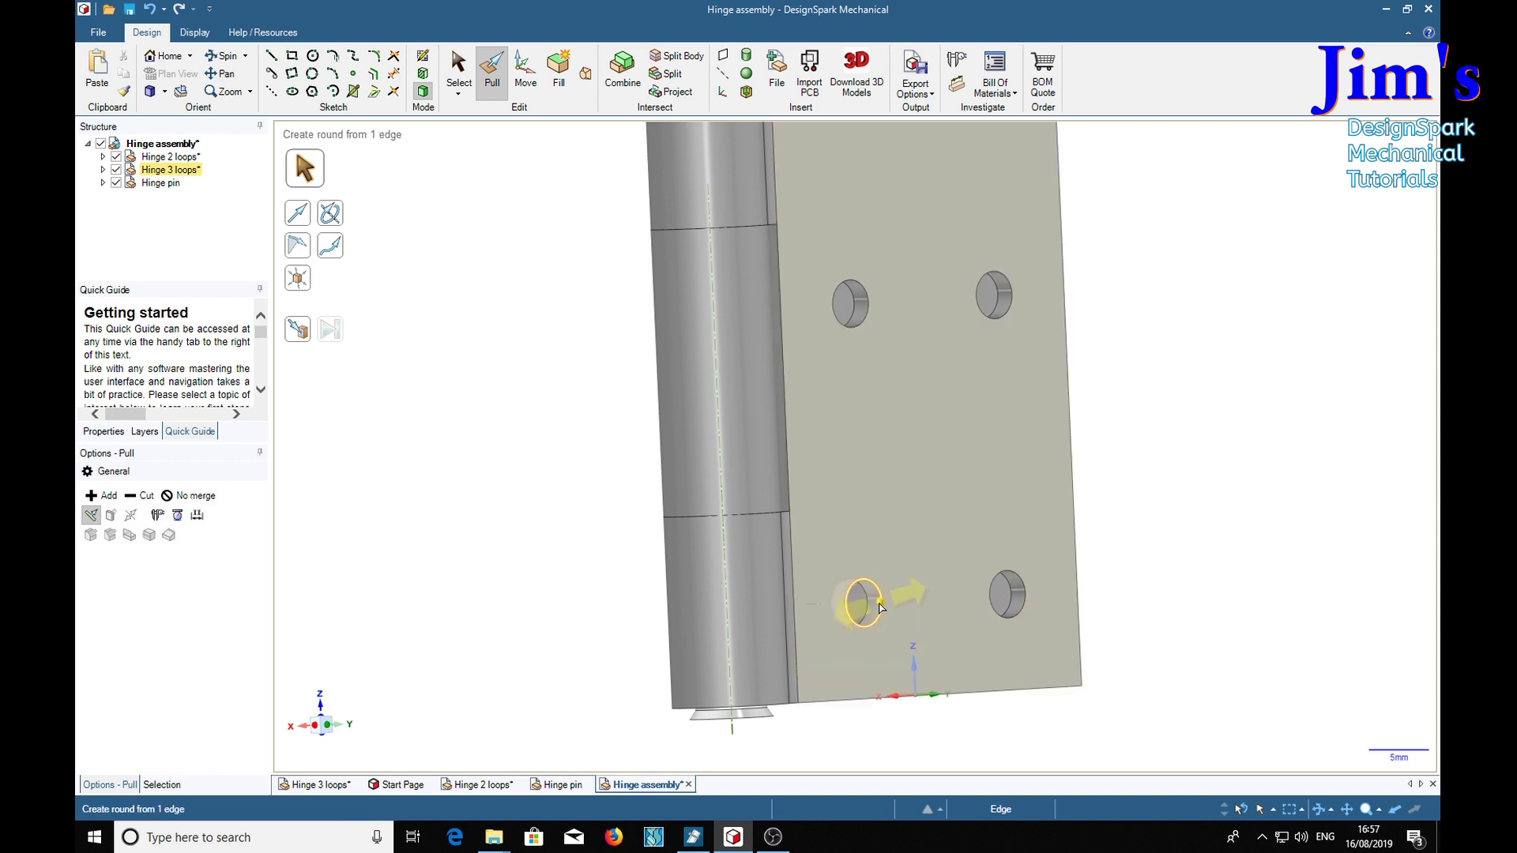
{"action": "left_click", "coordinate": [873, 605]}
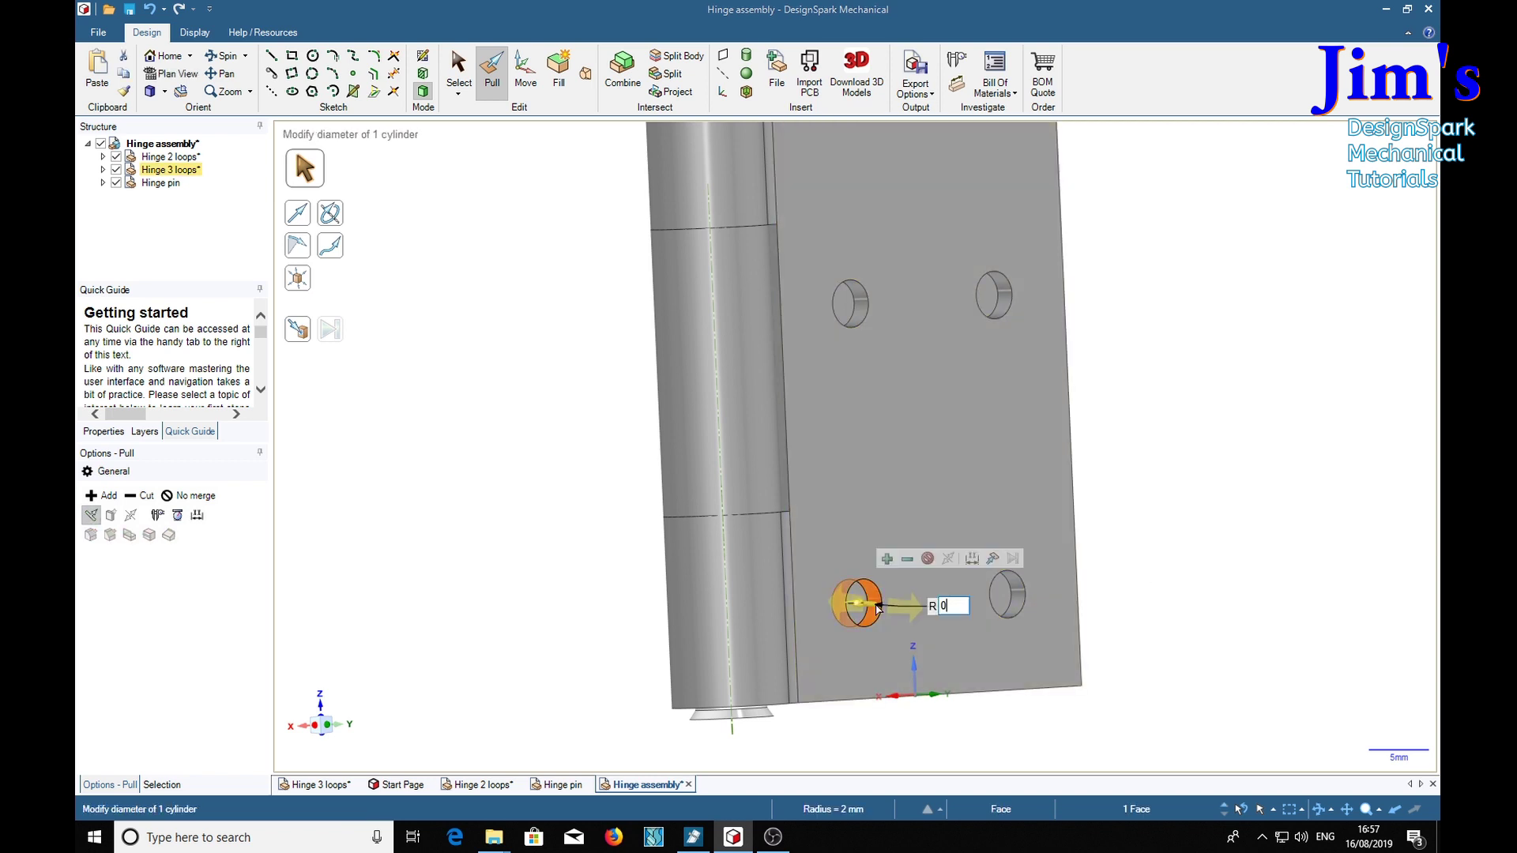
{"action": "left_click", "coordinate": [925, 423]}
{"action": "left_click", "coordinate": [1014, 301]}
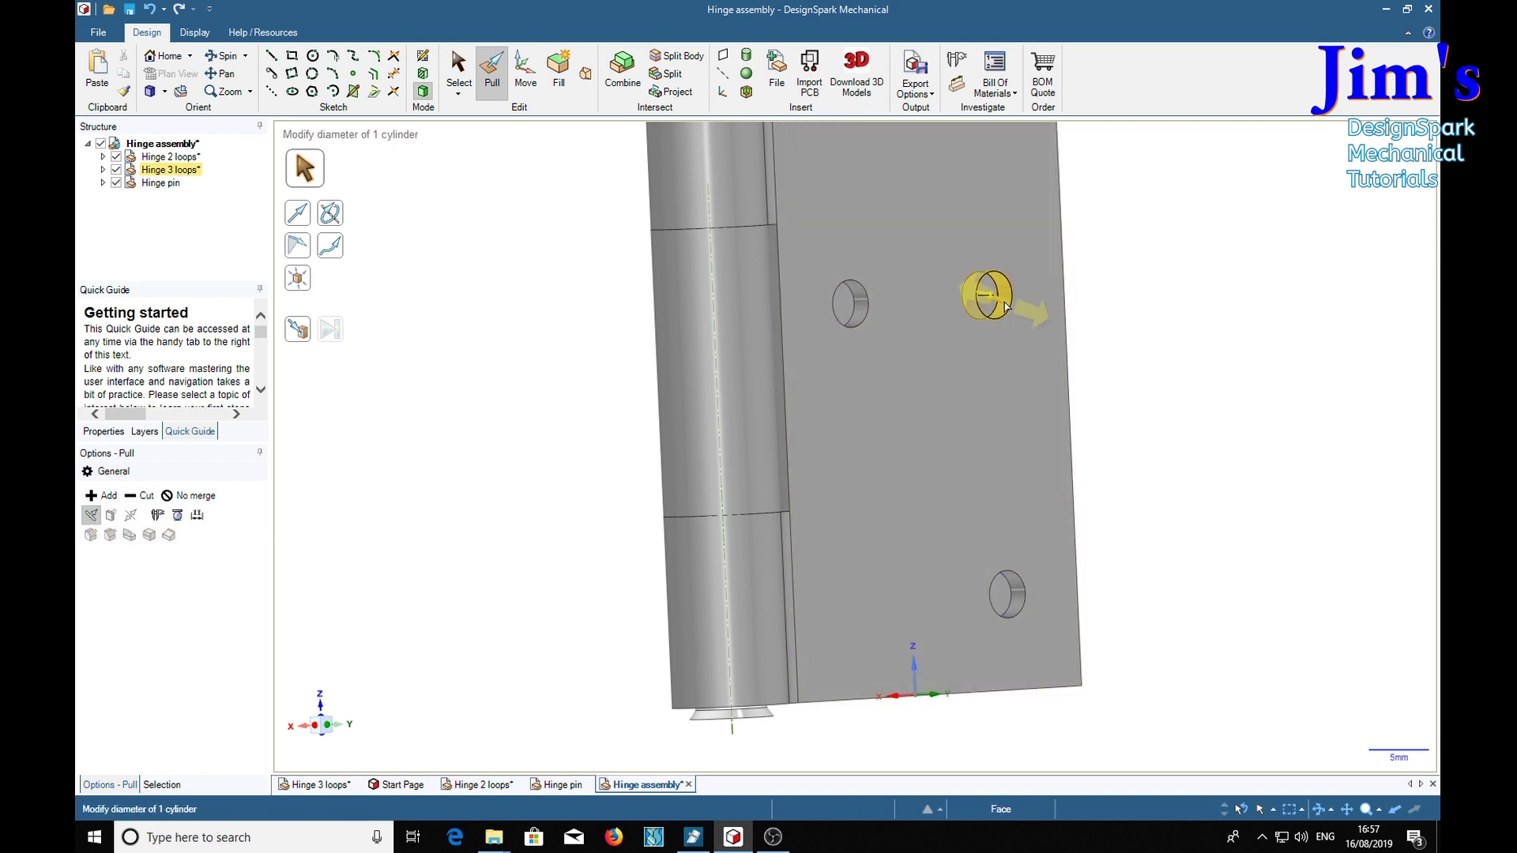
{"action": "left_click", "coordinate": [1005, 307]}
{"action": "type", "text": "0"}
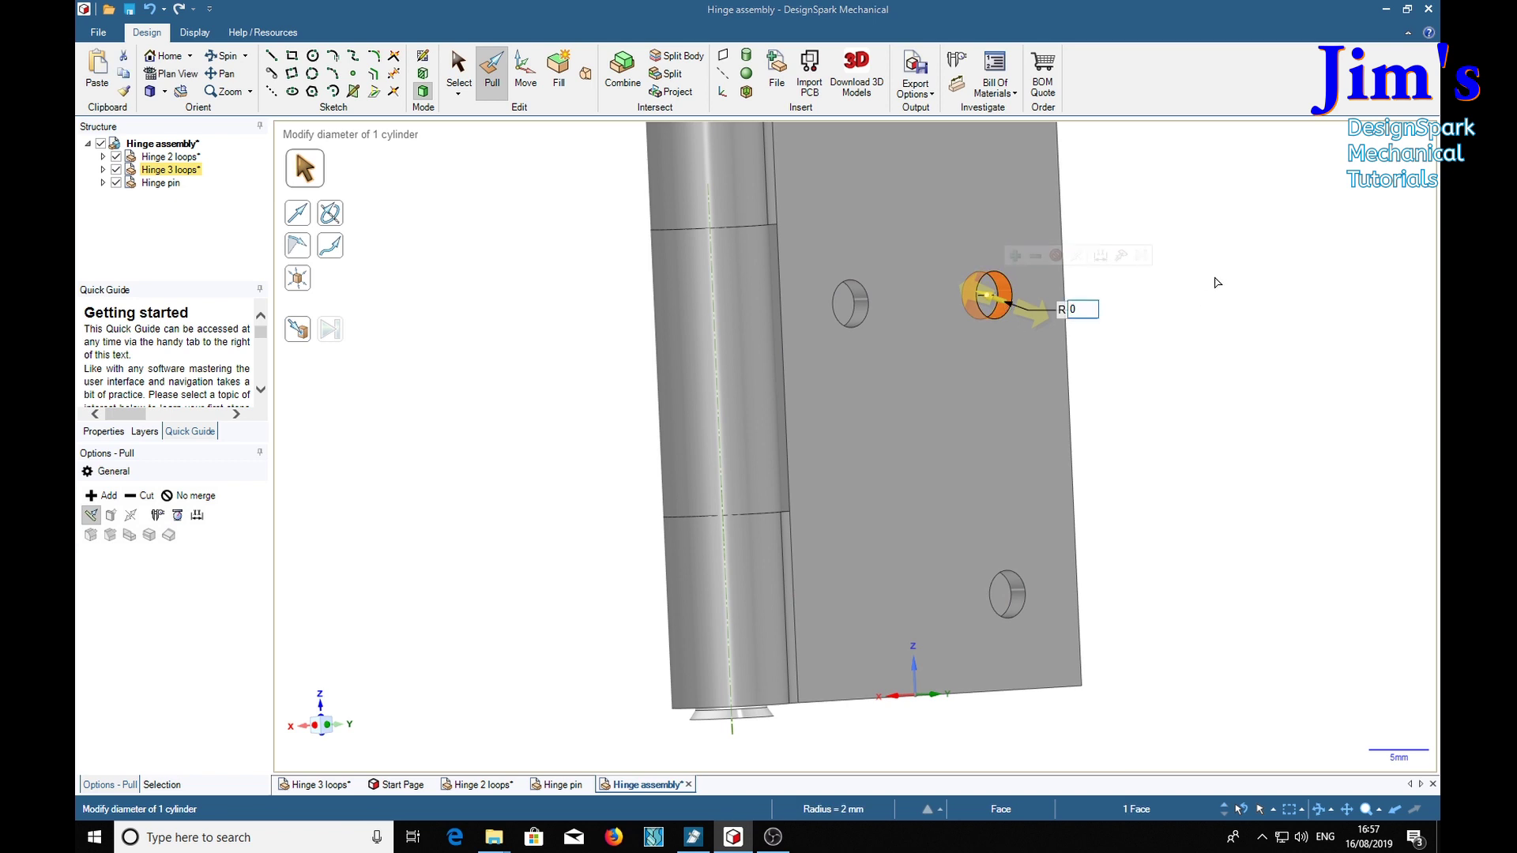
{"action": "key", "text": "Return"}
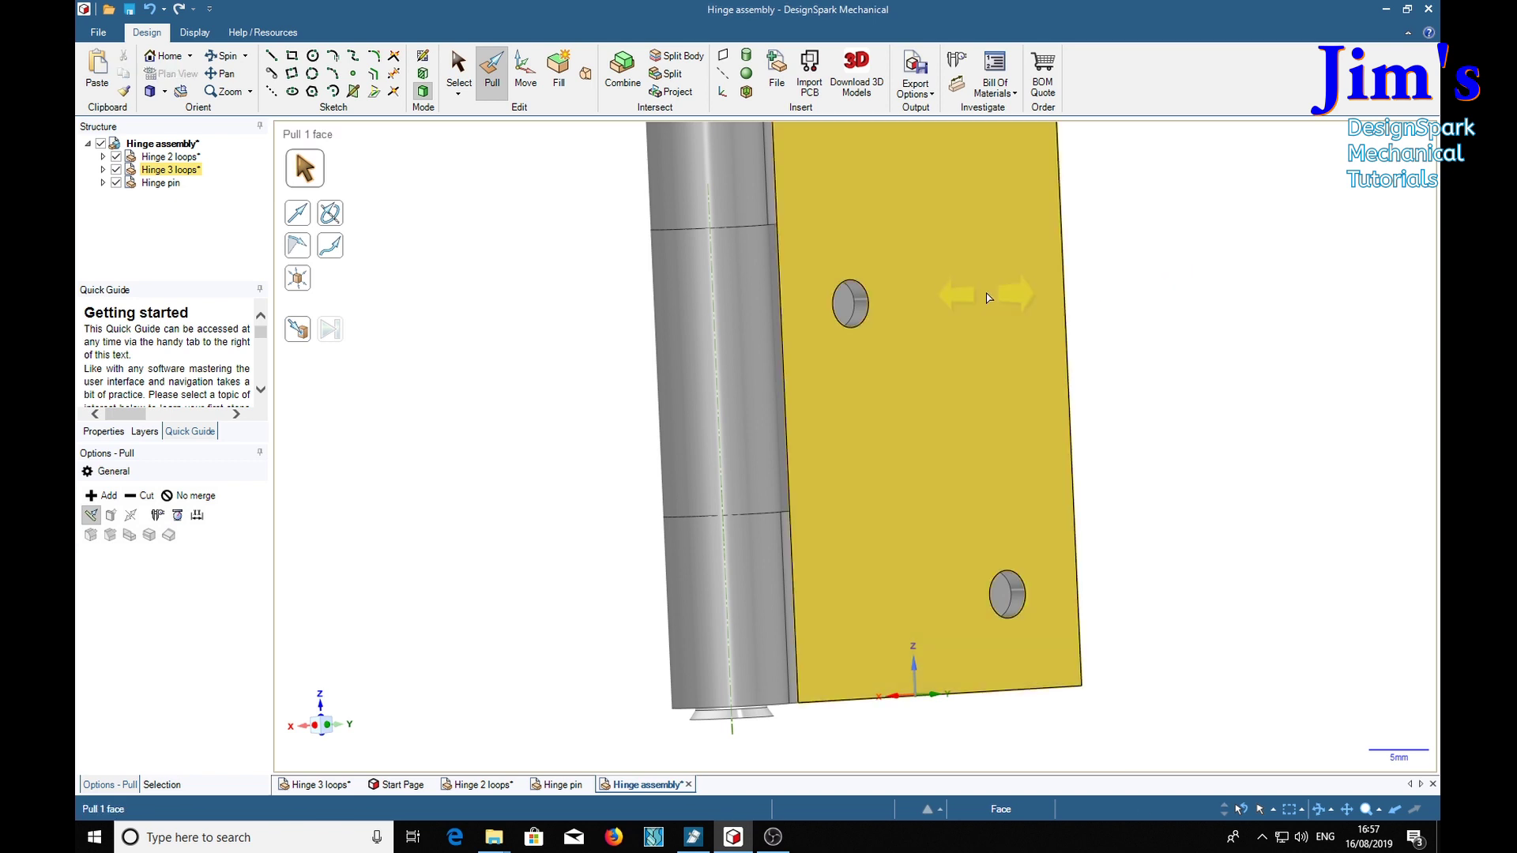
Fill in another alternate upper-right hole on the leaf, then zoom out to the whole hinge.
{"action": "mouse_move", "coordinate": [1153, 200]}
{"action": "middle_mouse_down"}
{"action": "mouse_move", "coordinate": [1148, 654]}
{"action": "mouse_move", "coordinate": [1114, 639]}
{"action": "mouse_move", "coordinate": [1192, 643]}
{"action": "middle_mouse_up"}
{"action": "left_click", "coordinate": [856, 364]}
{"action": "left_click", "coordinate": [833, 391]}
{"action": "left_click", "coordinate": [833, 390]}
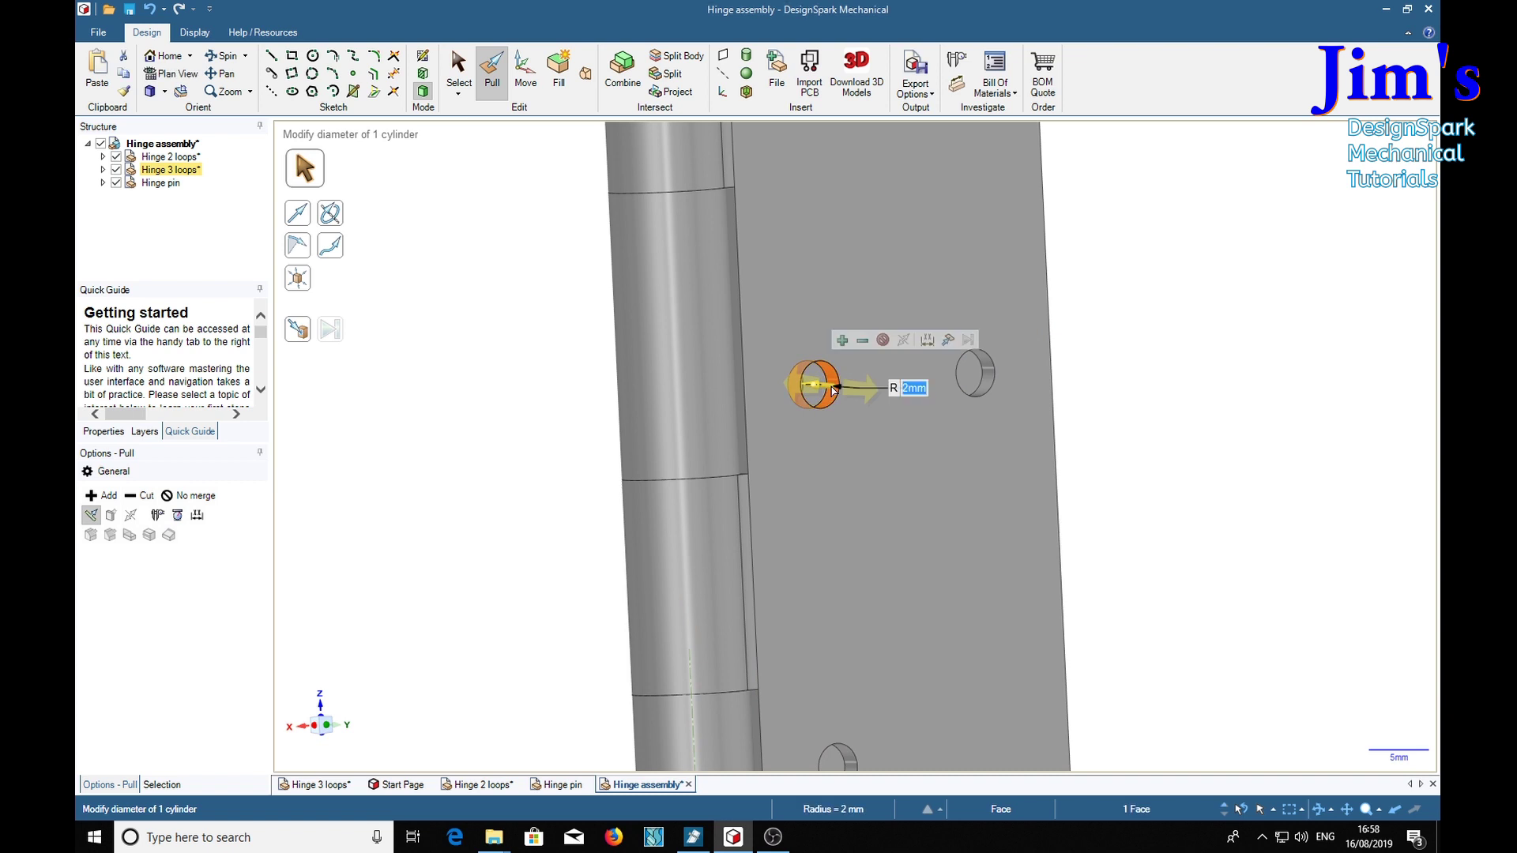
{"action": "left_click", "coordinate": [1248, 245]}
{"action": "middle_click_drag", "start_coordinate": [1247, 242], "coordinate": [1231, 438], "text": "shift"}
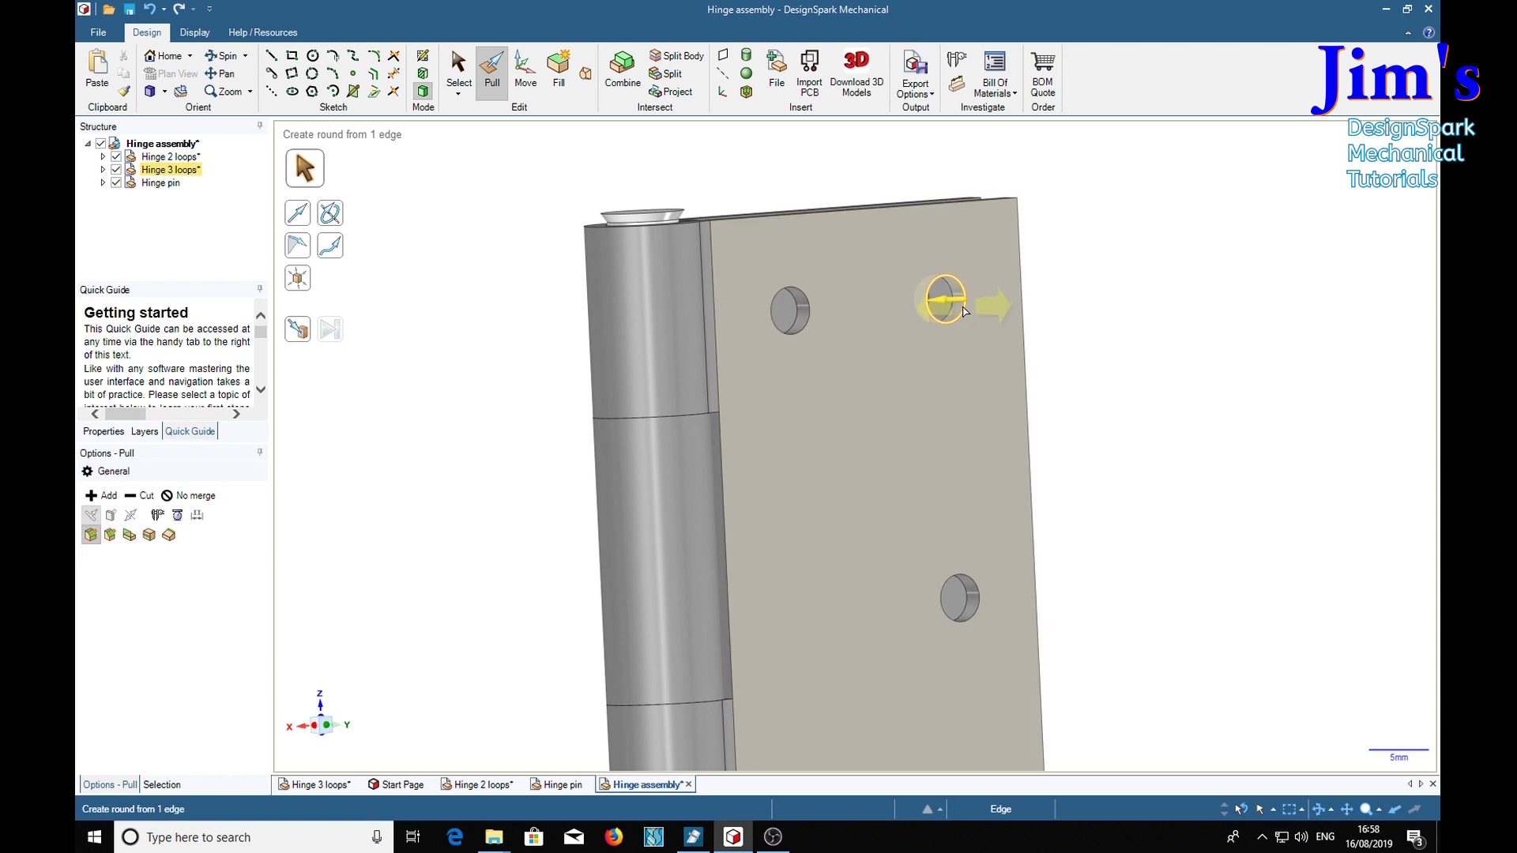
{"action": "left_click", "coordinate": [959, 308]}
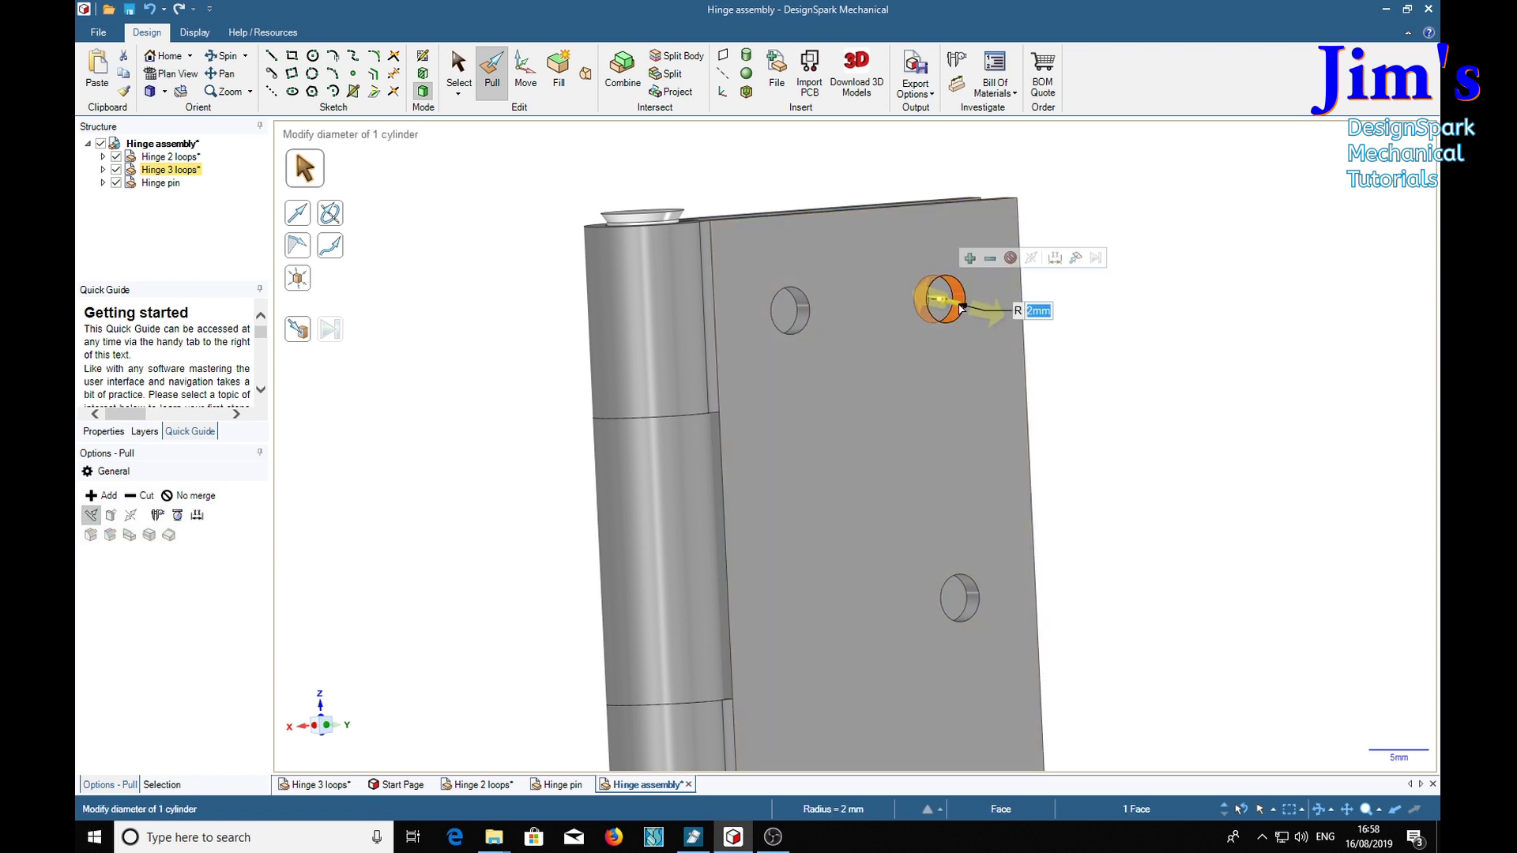
{"action": "left_click", "coordinate": [1296, 406]}
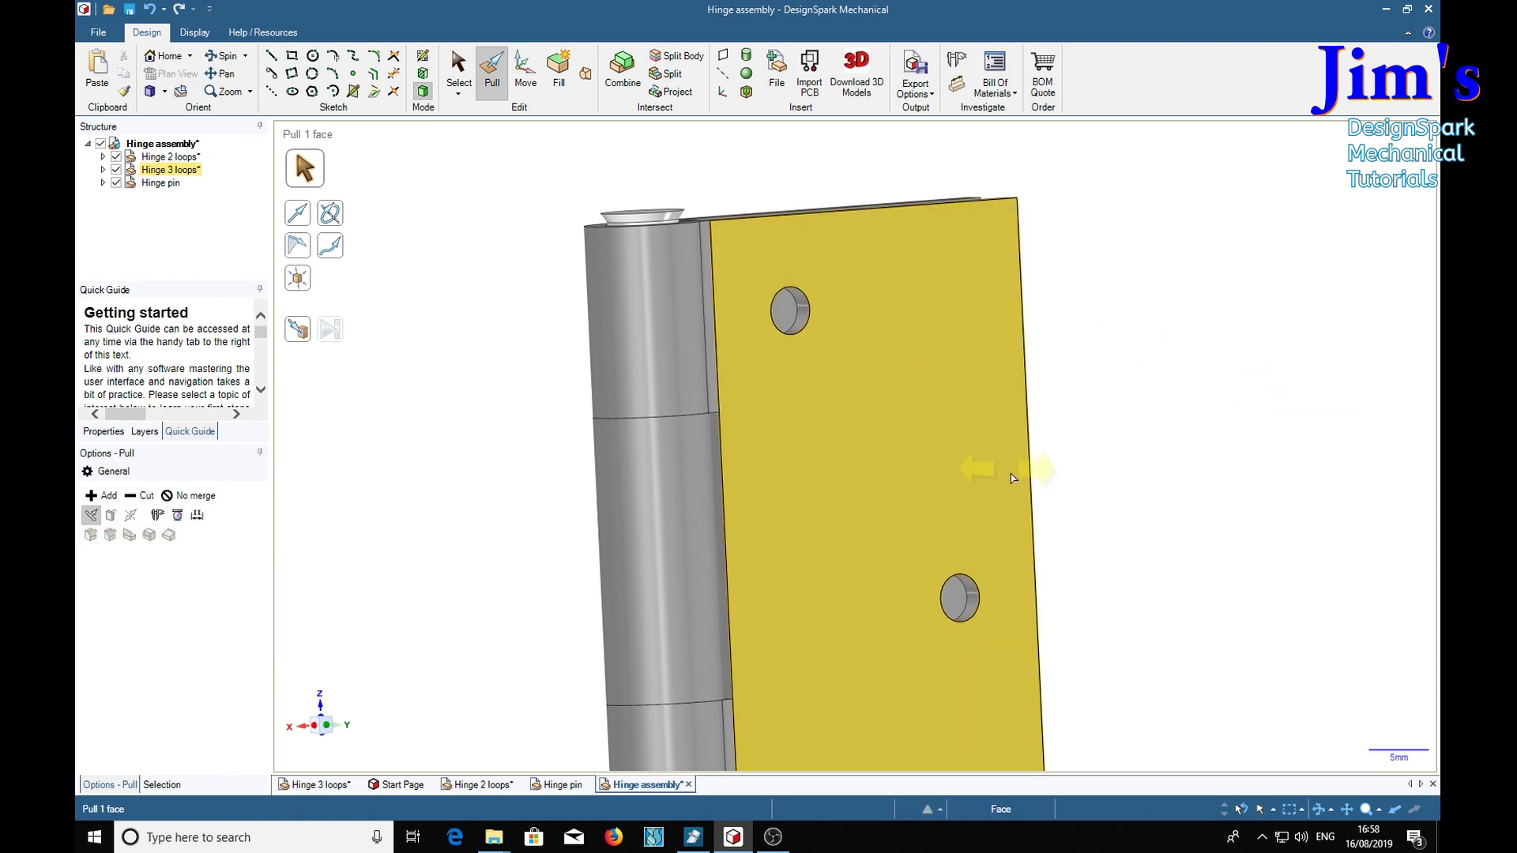
{"action": "key", "text": "h"}
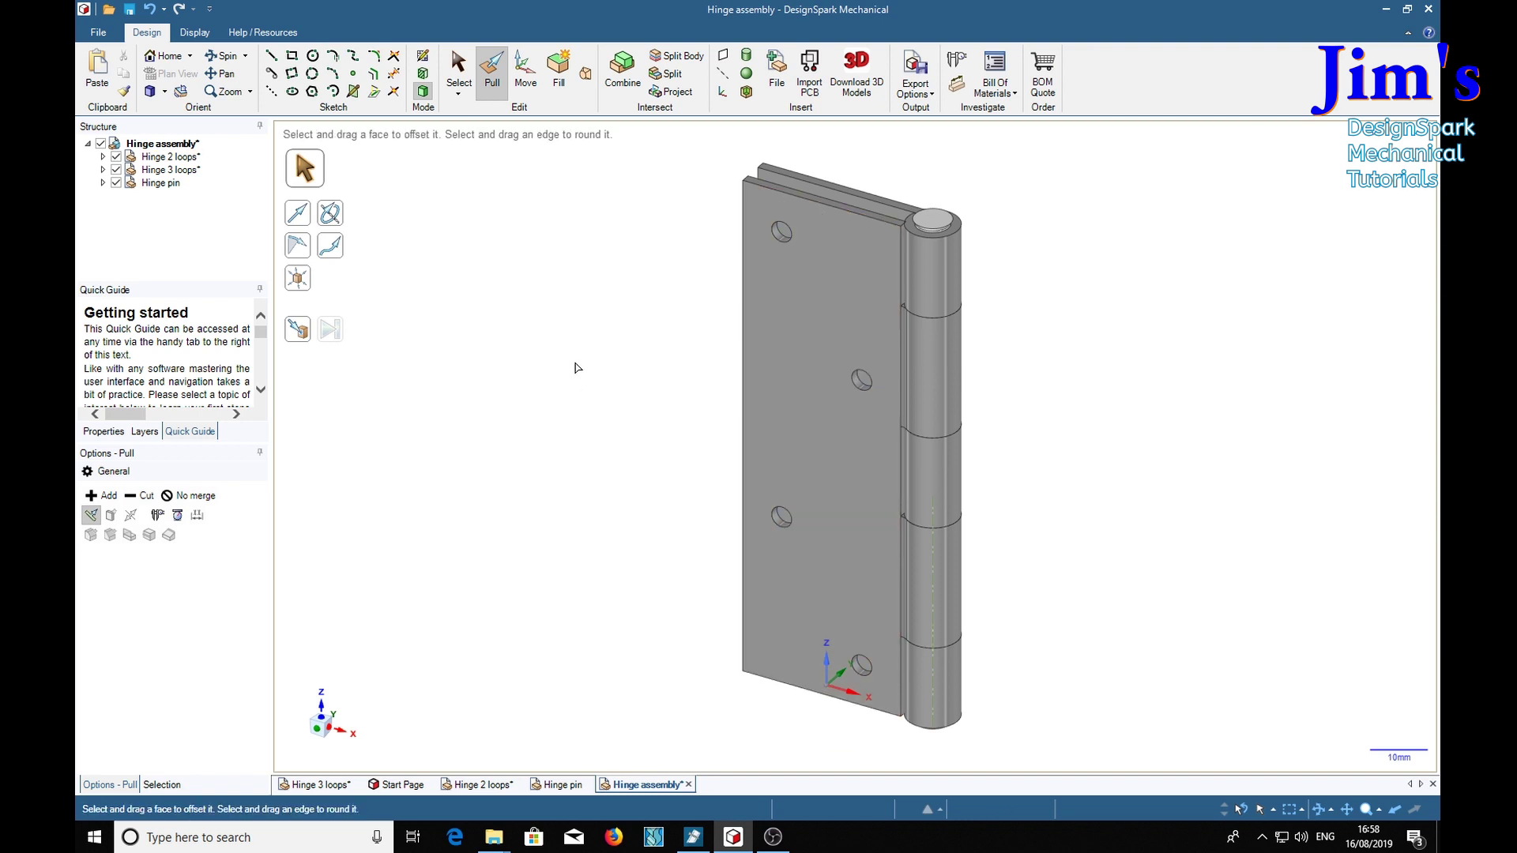
With Move, rotate the Hinge 3 loops leaf 180° about the knuckle pin, then view from the front.
{"action": "left_click", "coordinate": [526, 72]}
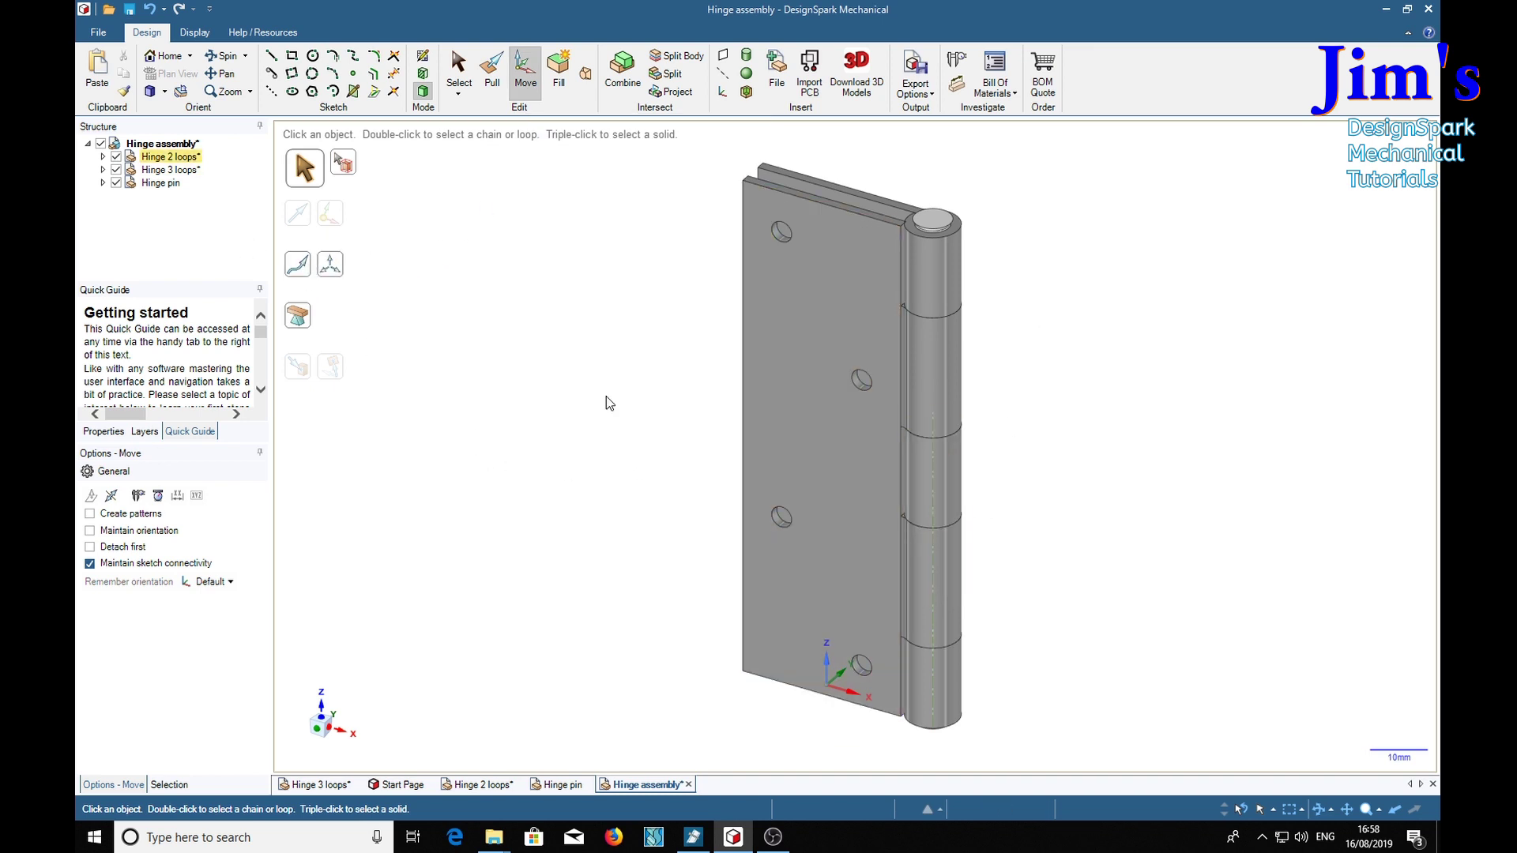
{"action": "left_click", "coordinate": [183, 170]}
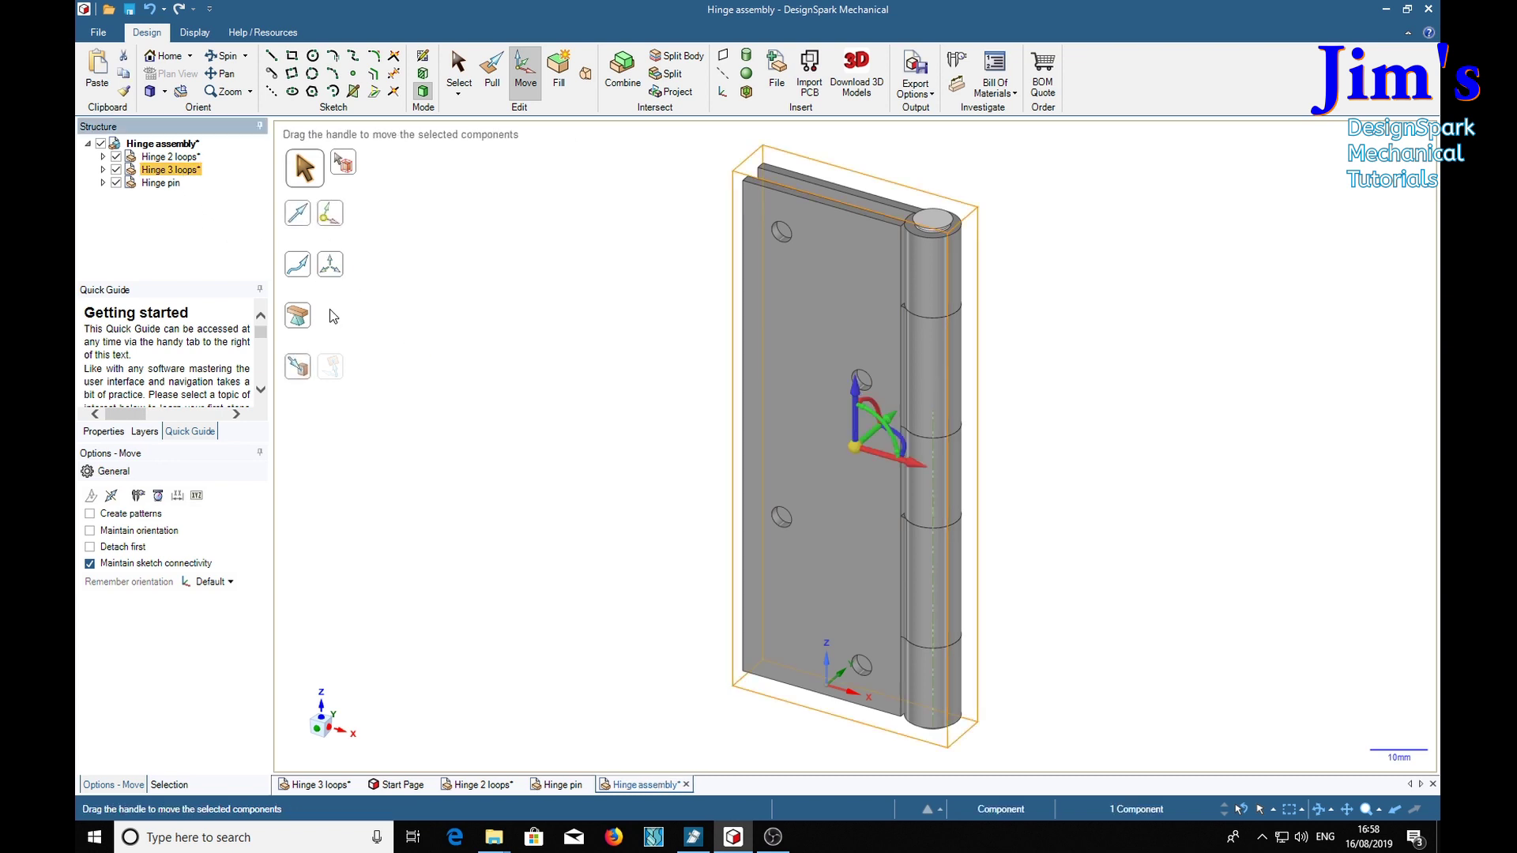
{"action": "left_click_drag", "start_coordinate": [857, 448], "coordinate": [928, 463]}
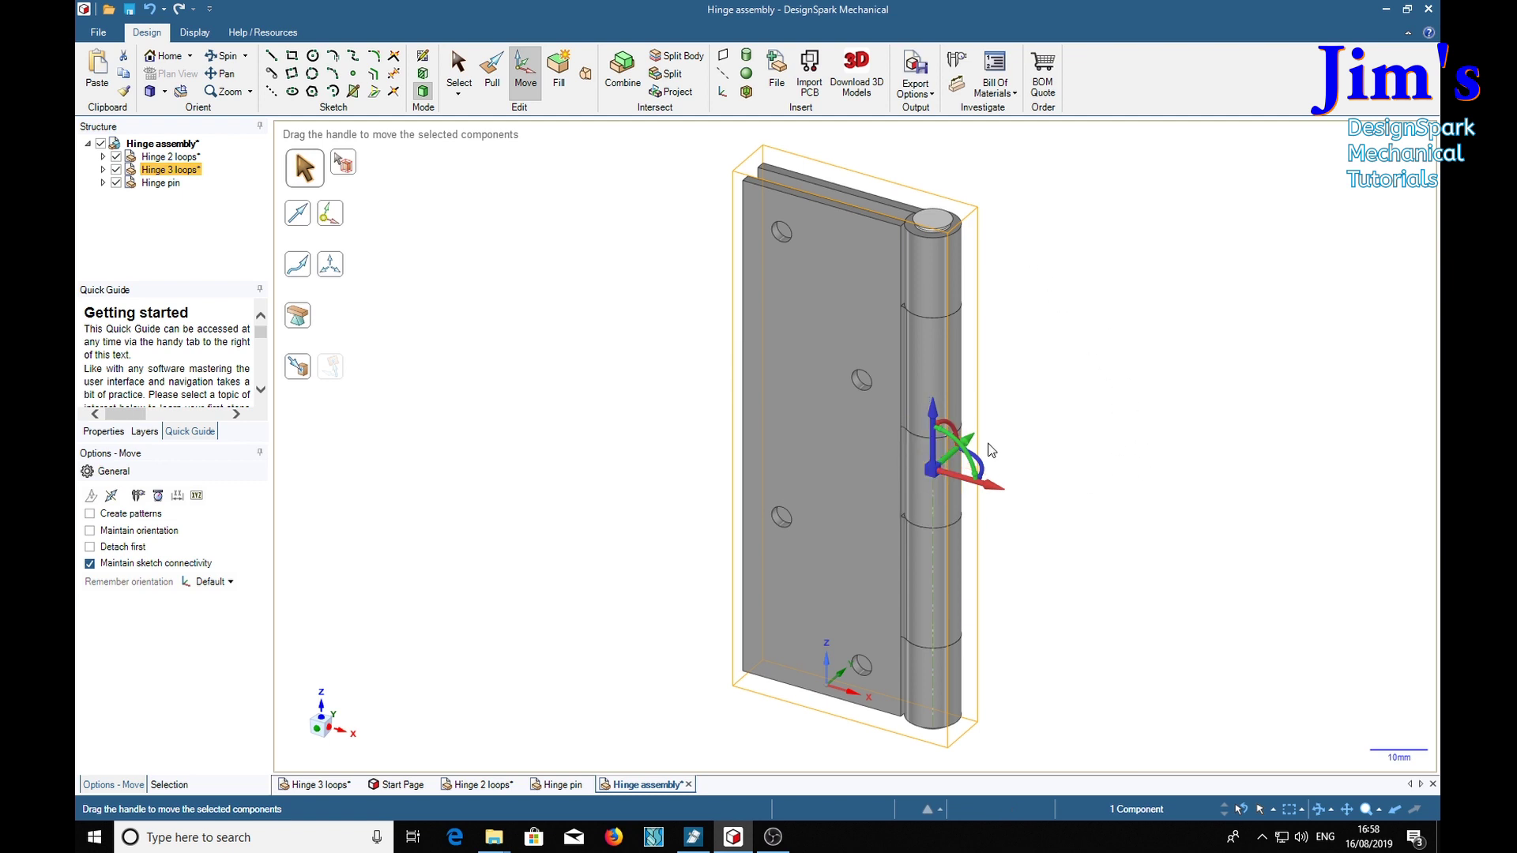
{"action": "middle_click_drag", "start_coordinate": [1021, 440], "coordinate": [1020, 478]}
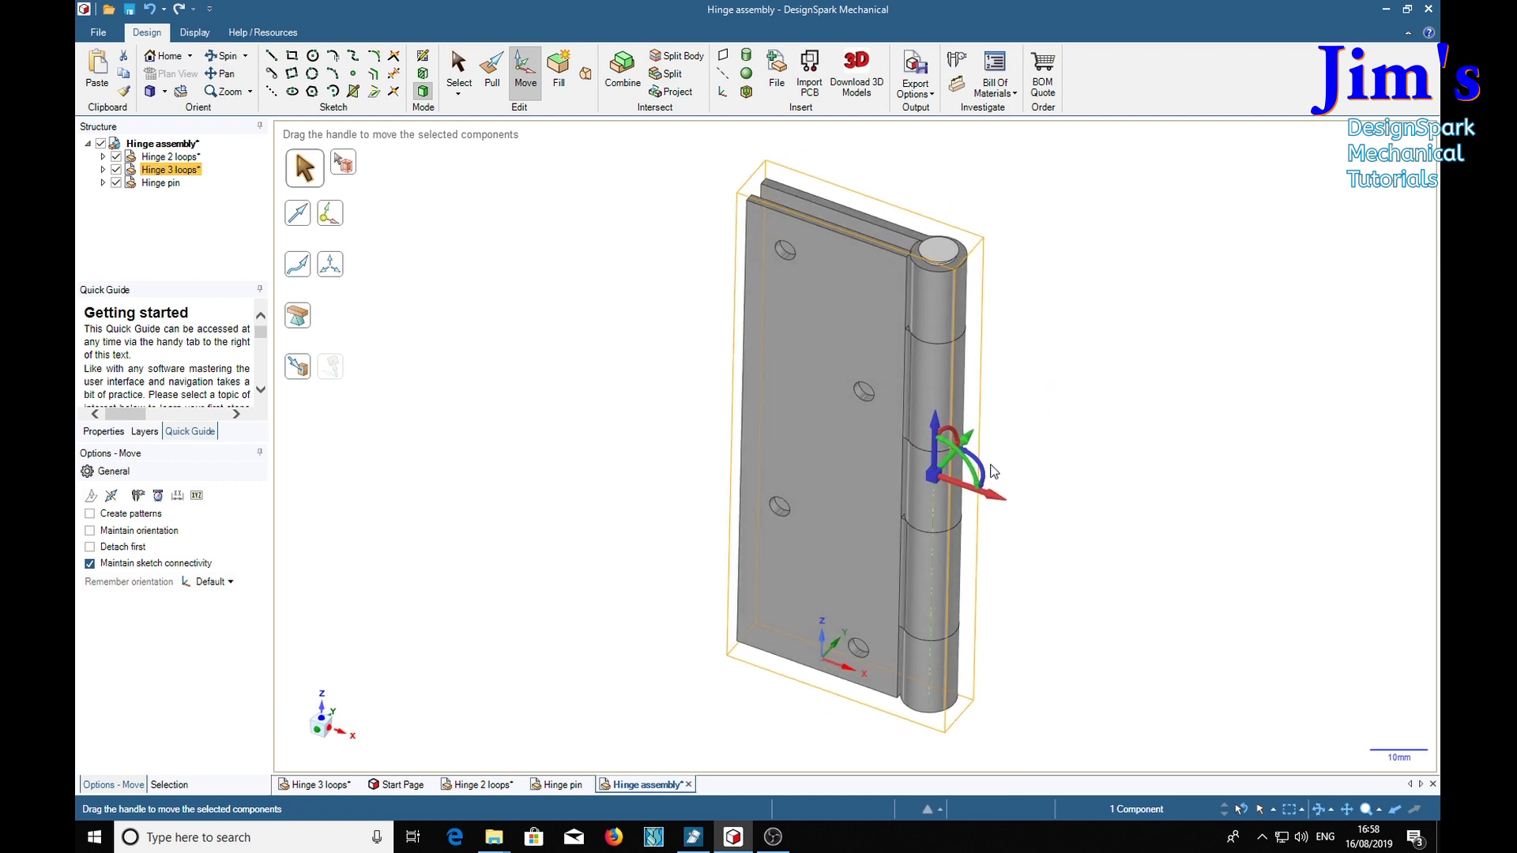
{"action": "left_click_drag", "start_coordinate": [984, 473], "coordinate": [926, 501]}
{"action": "type", "text": "180"}
{"action": "key", "text": "Return"}
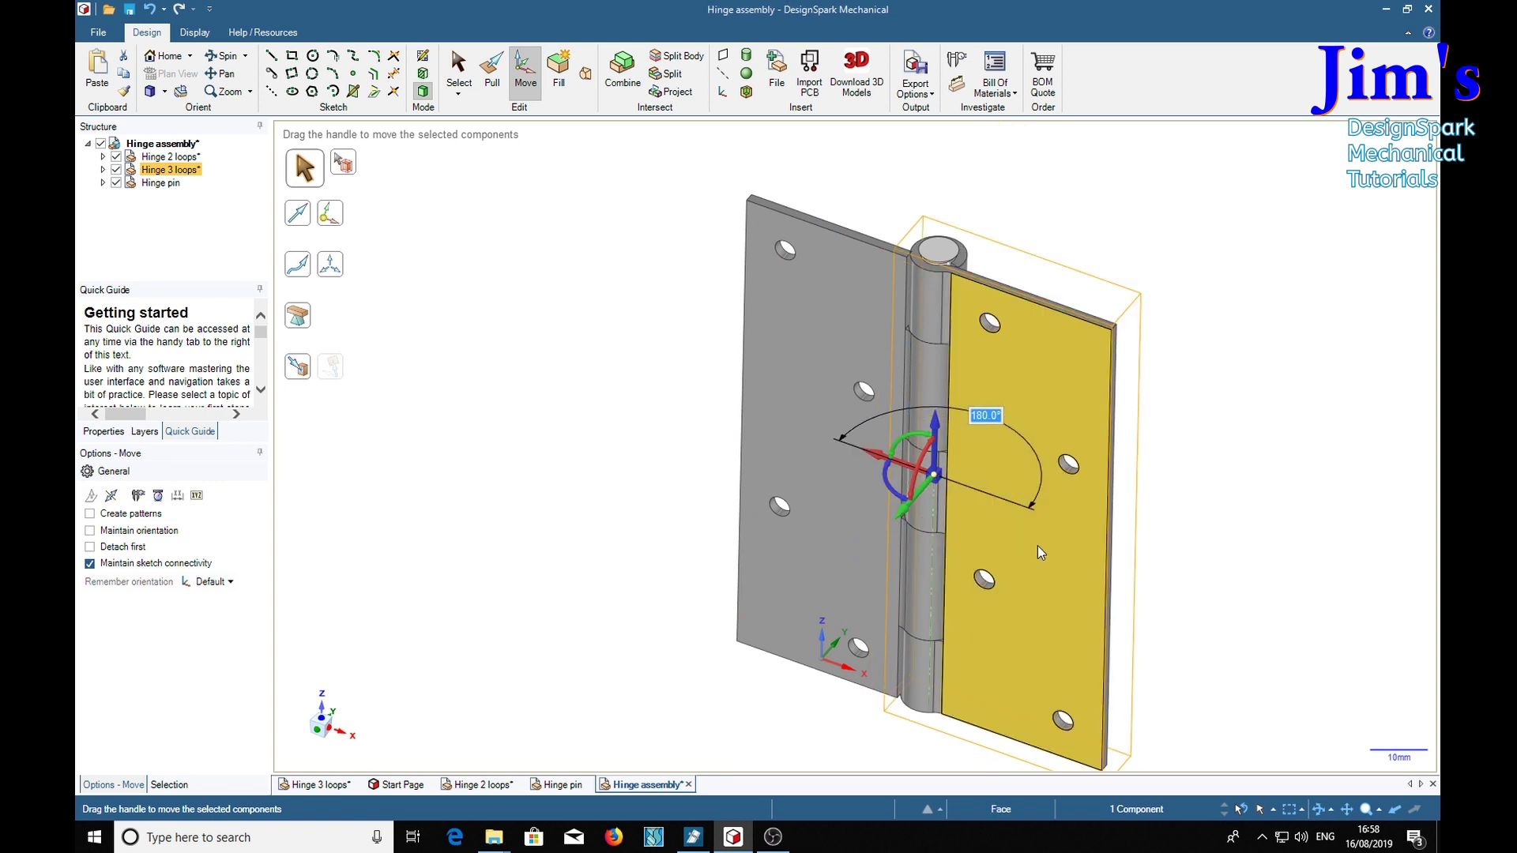
{"action": "middle_click_drag", "start_coordinate": [1203, 569], "coordinate": [1263, 456]}
{"action": "middle_click_drag", "start_coordinate": [1271, 512], "coordinate": [854, 474]}
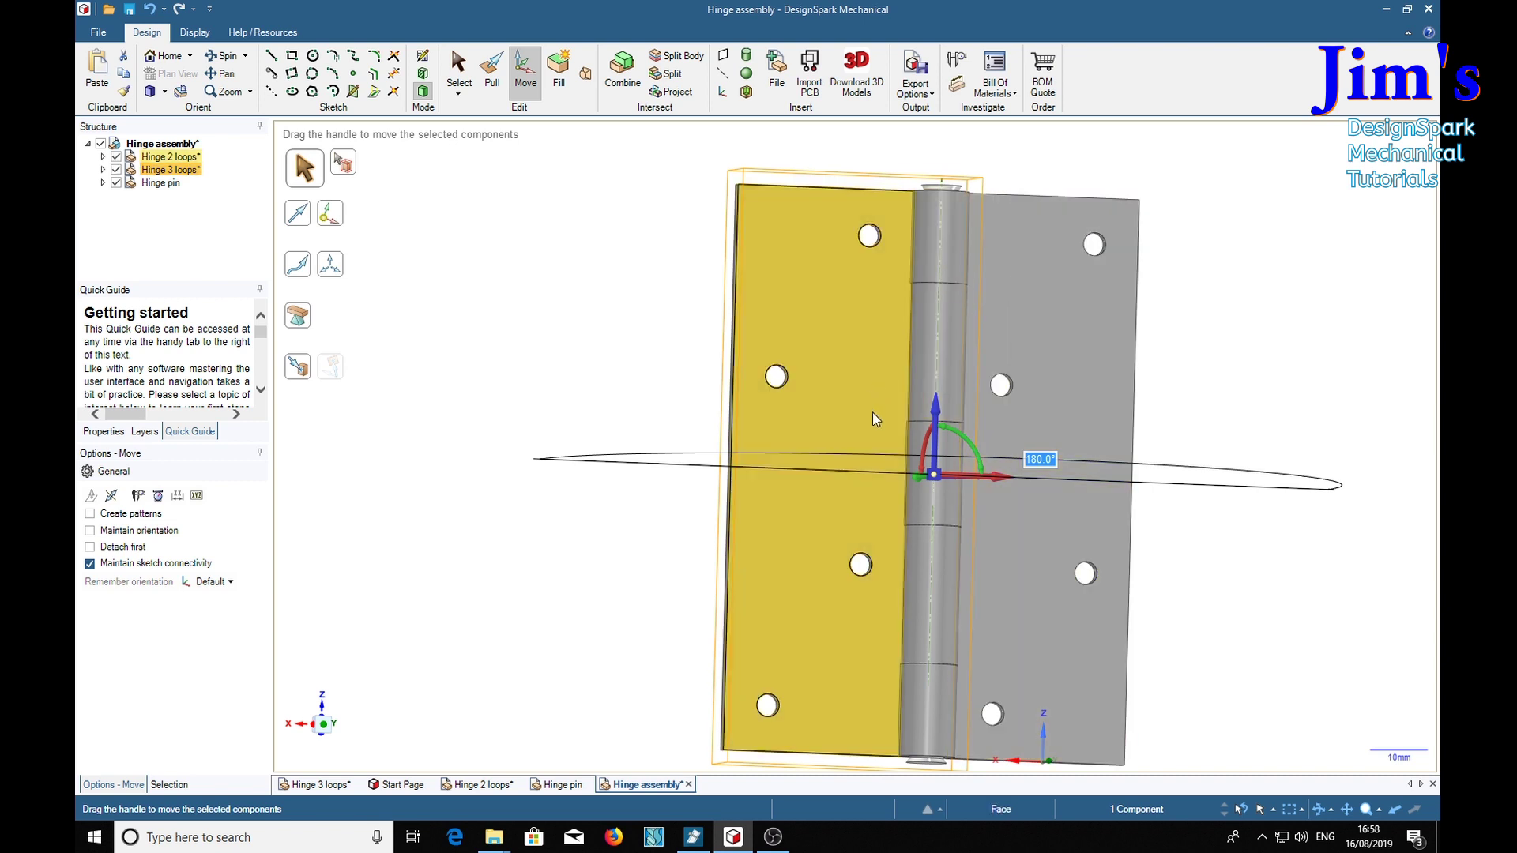
{"action": "left_click", "coordinate": [1232, 317]}
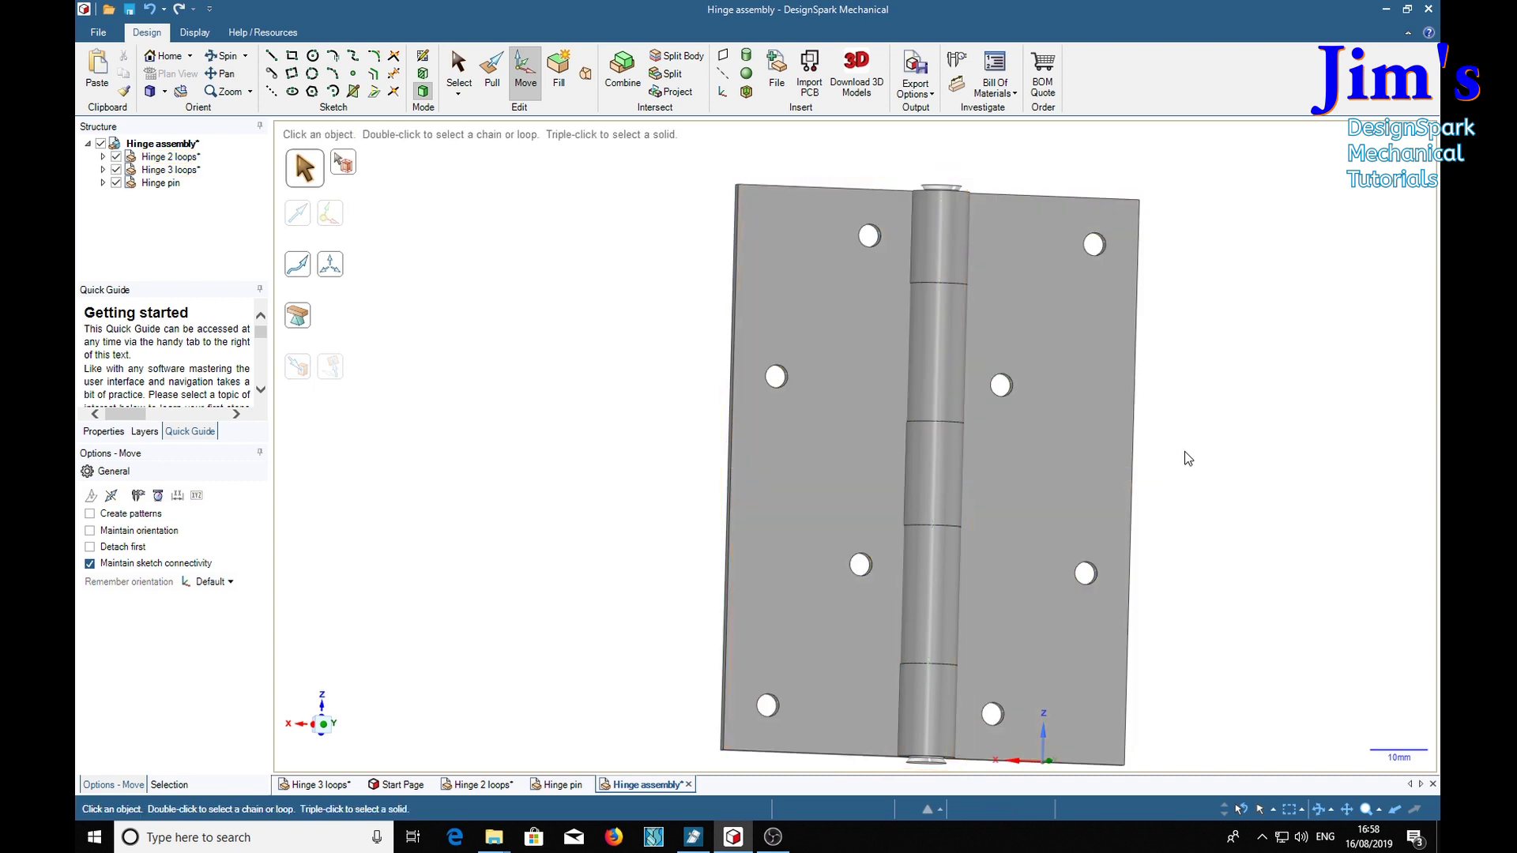
{"action": "middle_click_drag", "start_coordinate": [1259, 436], "coordinate": [1088, 456]}
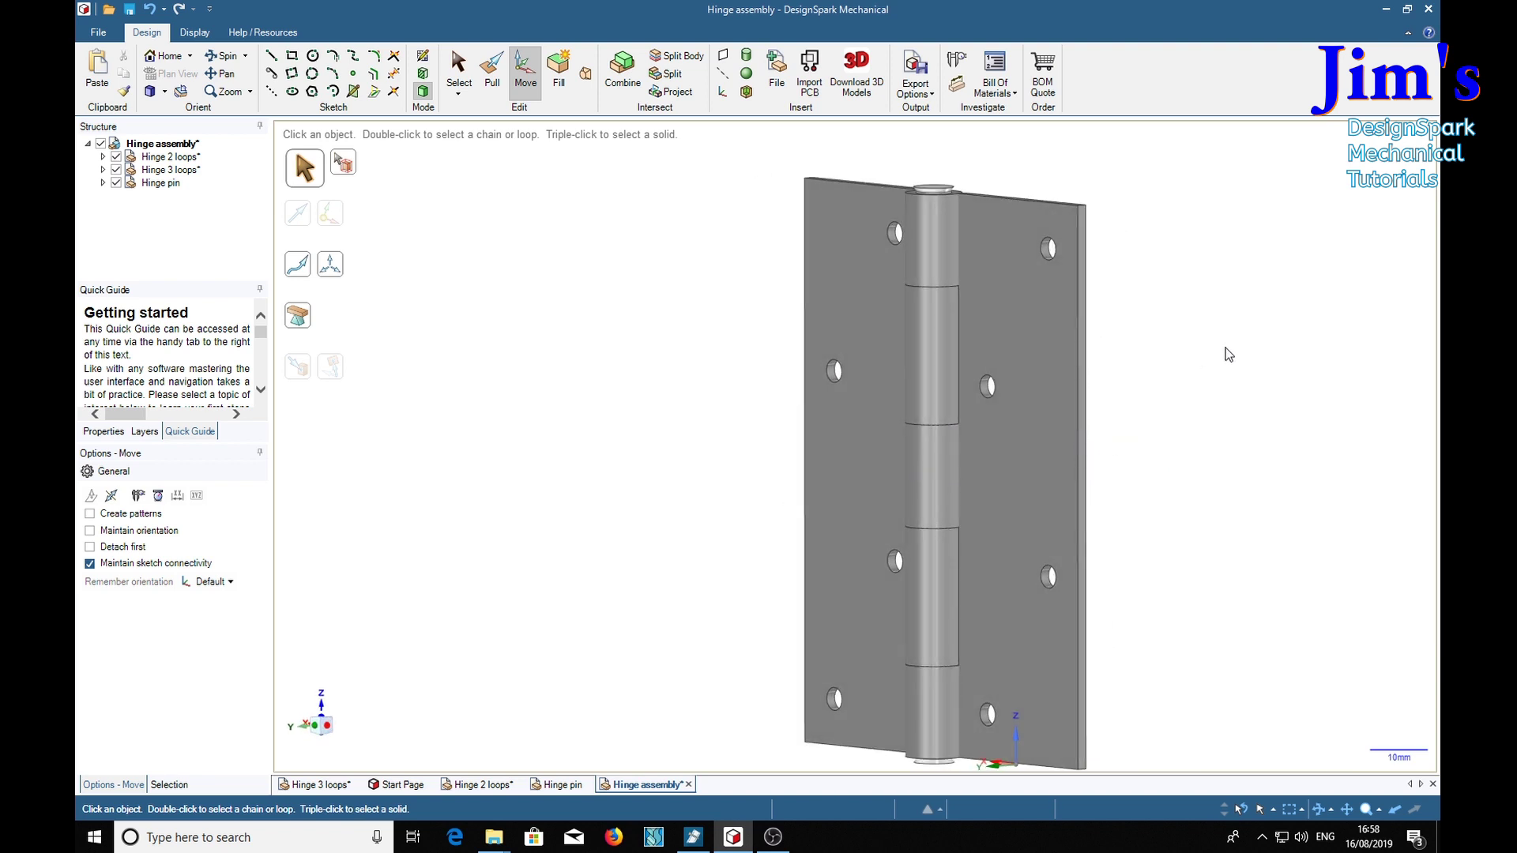
{"action": "middle_click_drag", "start_coordinate": [1230, 349], "coordinate": [1262, 375]}
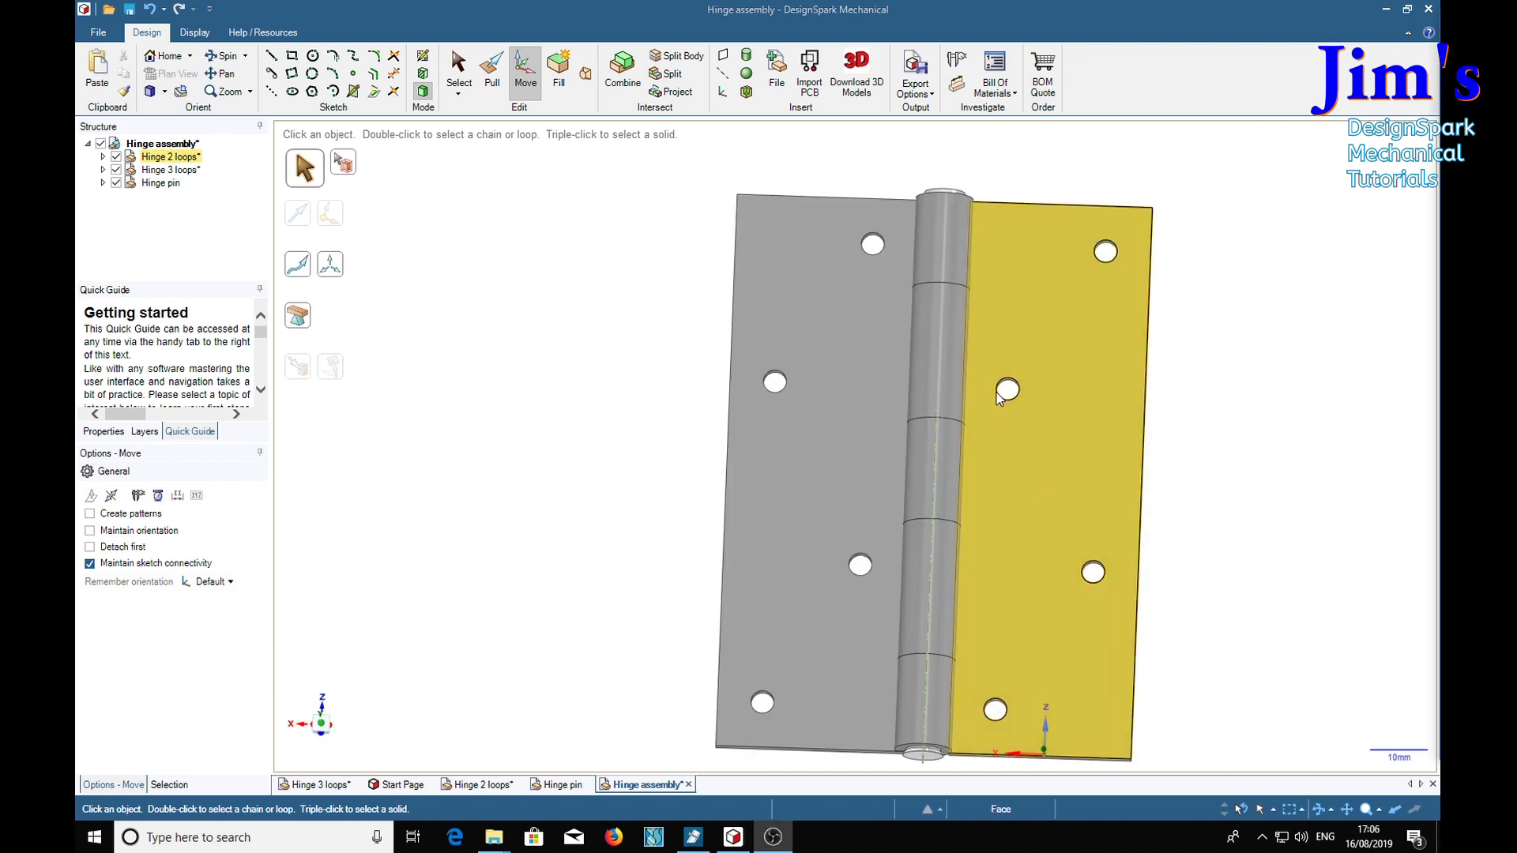
{"action": "left_click", "coordinate": [1280, 389]}
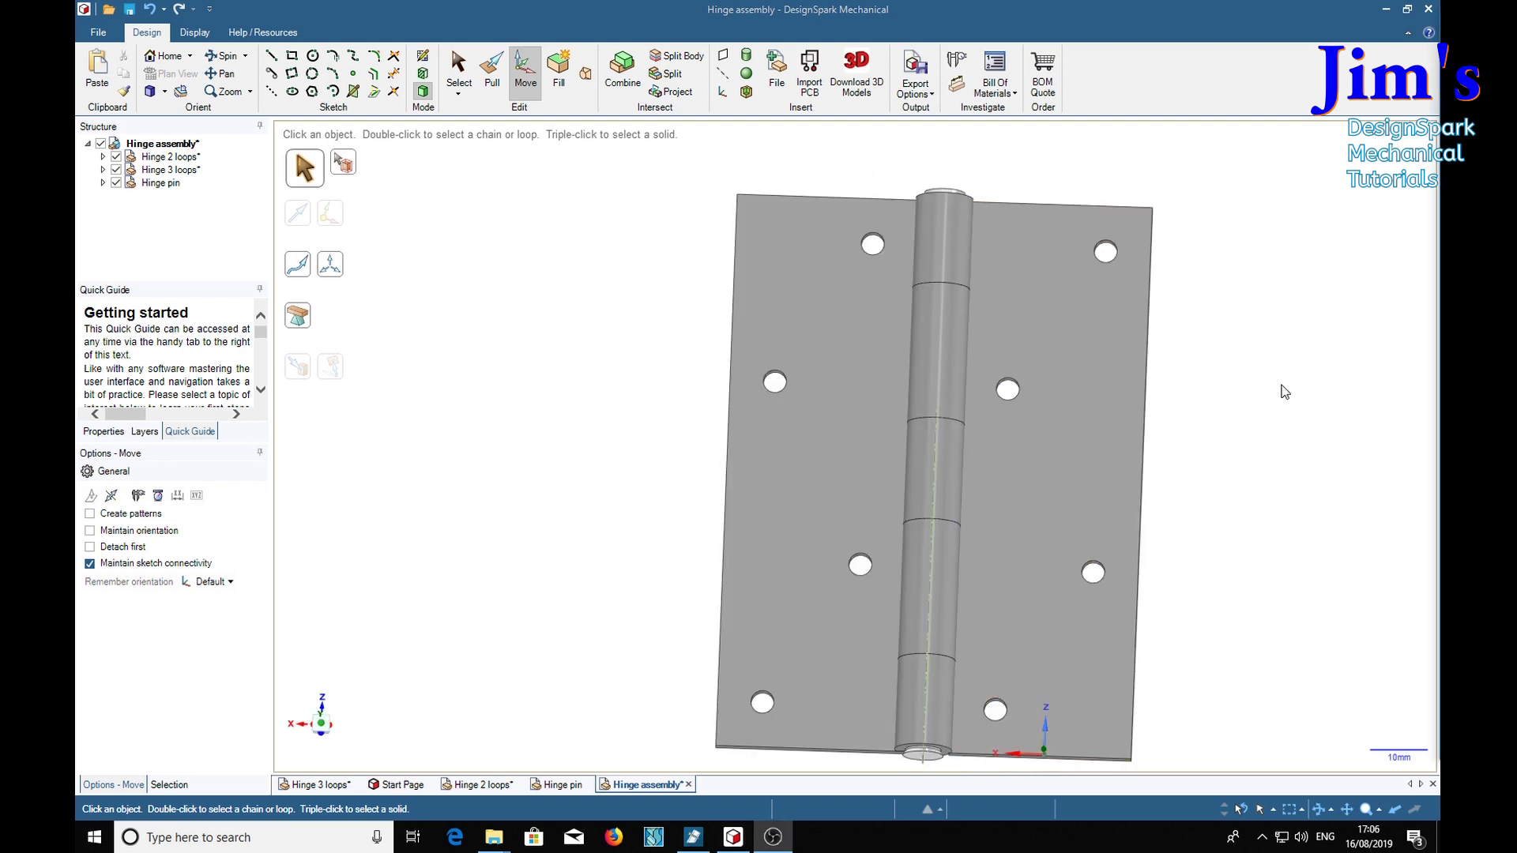
Check the Hinge 3 loops part file, then switch to the Hinge 2 loops part file.
{"action": "left_click", "coordinate": [325, 786]}
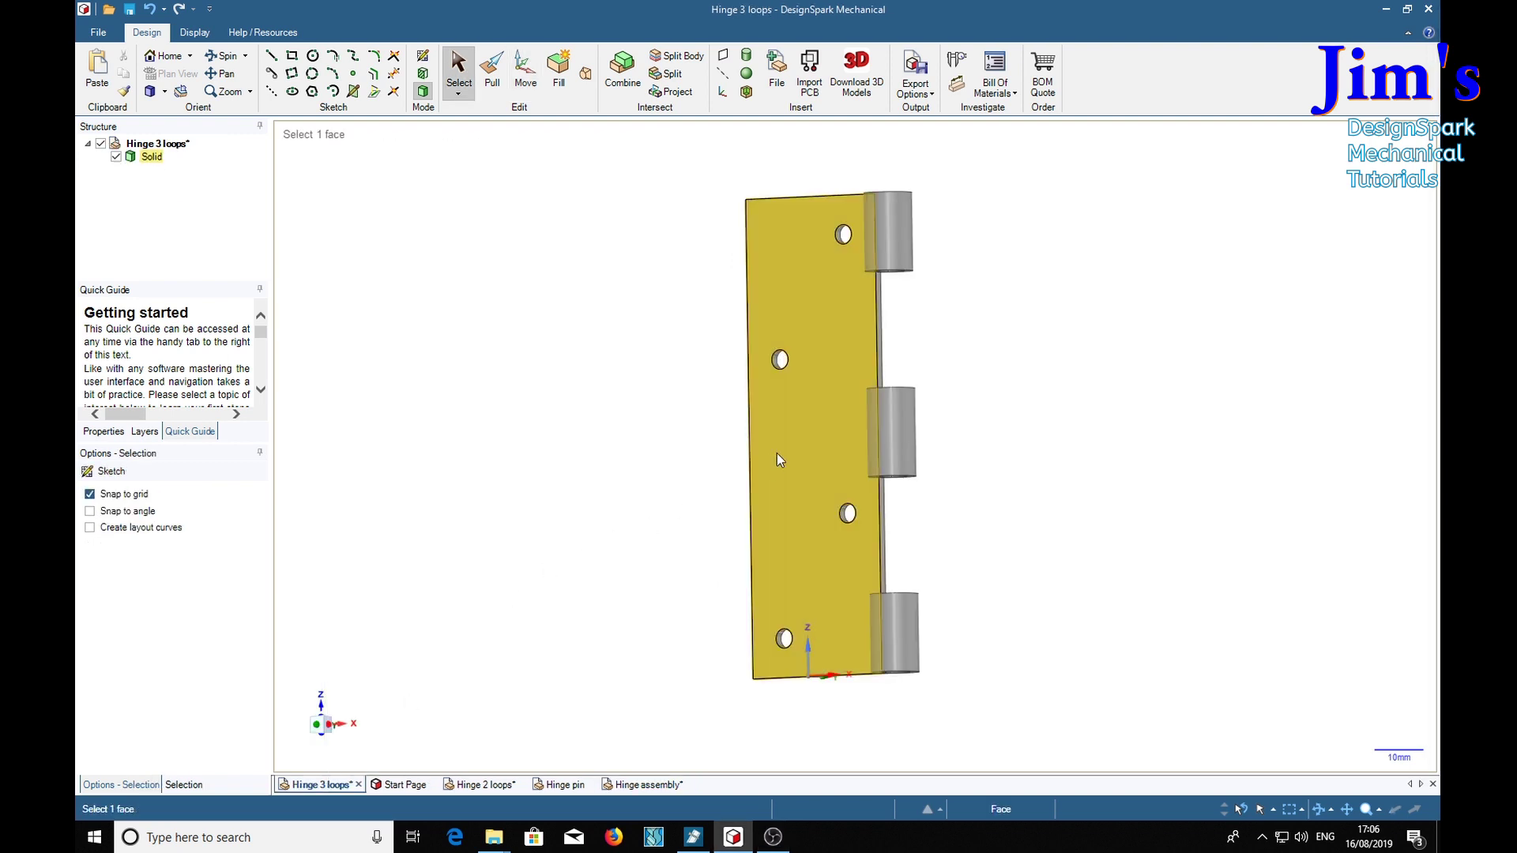
{"action": "left_click", "coordinate": [483, 786]}
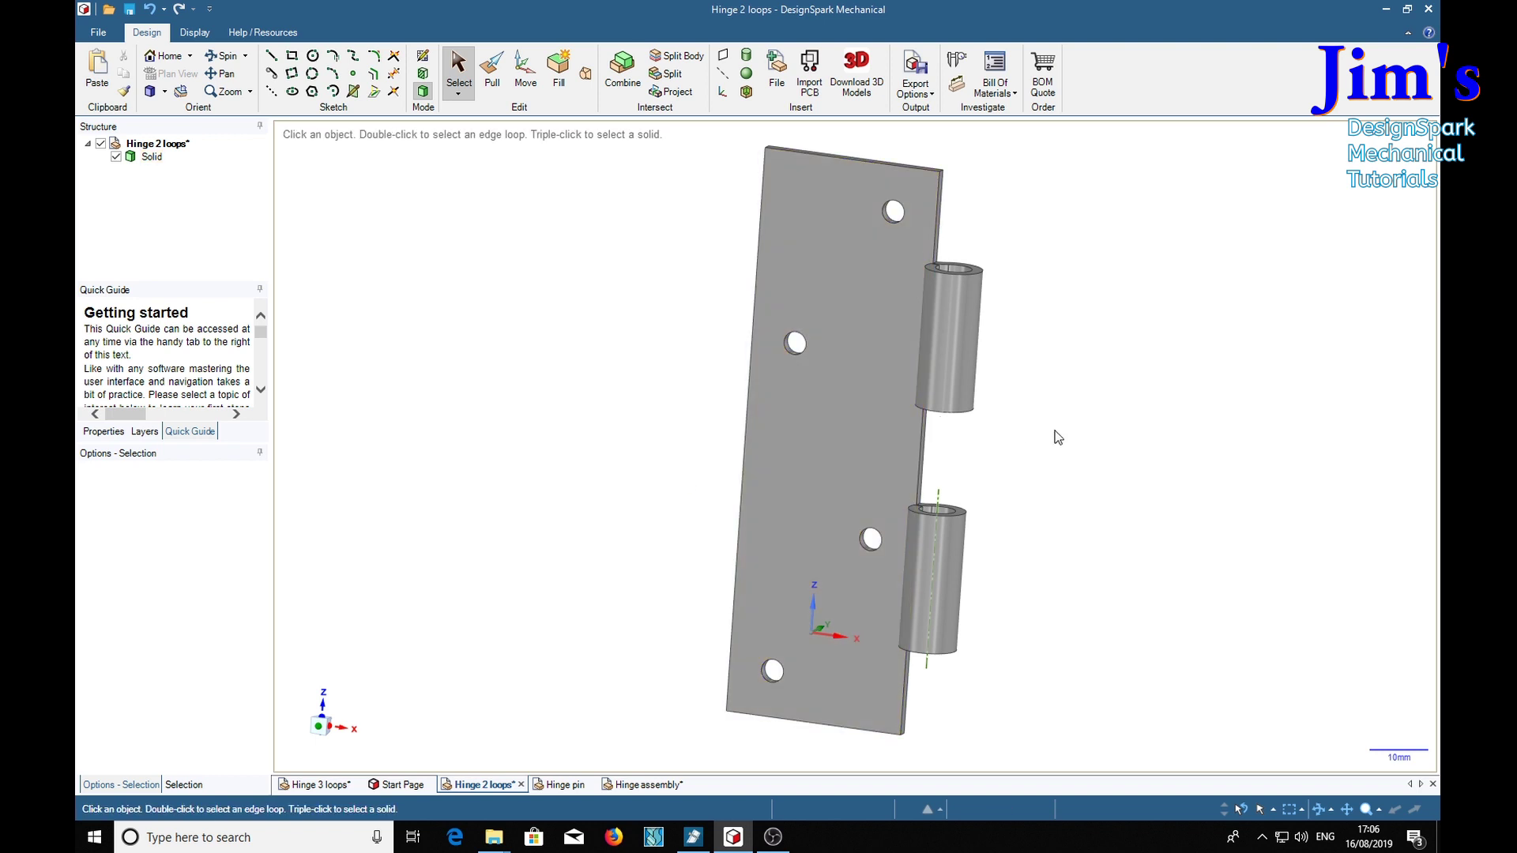